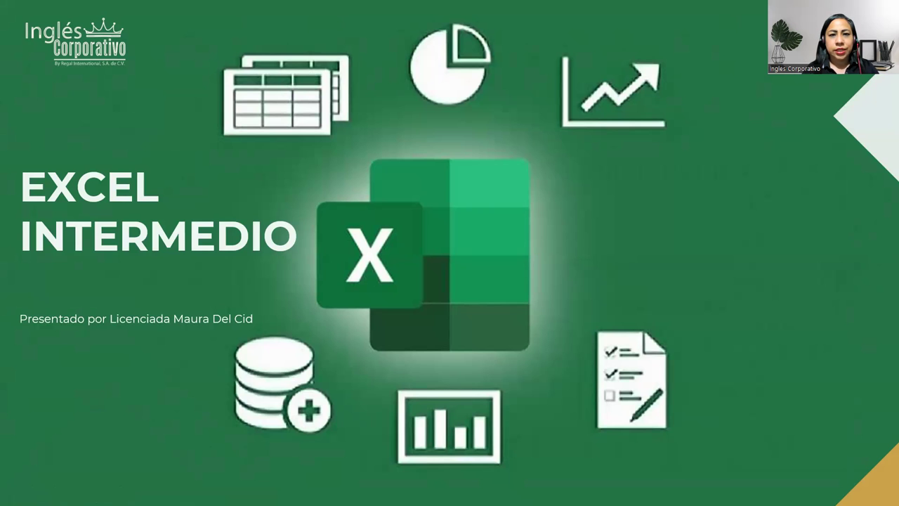
Step: Advance the slideshow through the AGENDA and SESIÓN 12 slides to the CONTENIDO slide
key(Right)
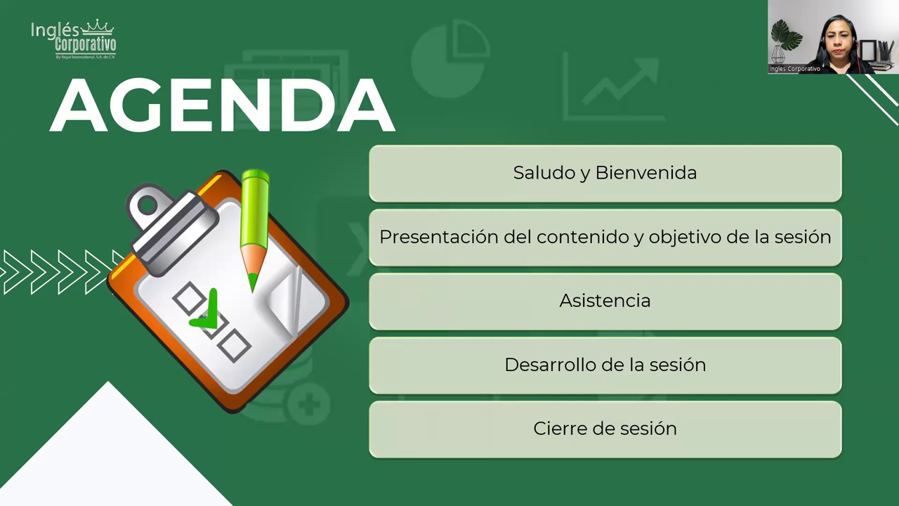
key(Right)
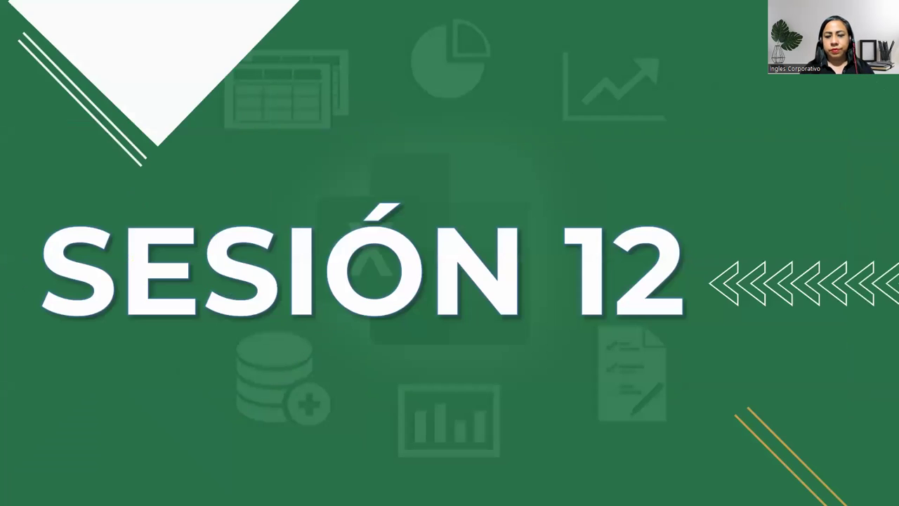
key(Right)
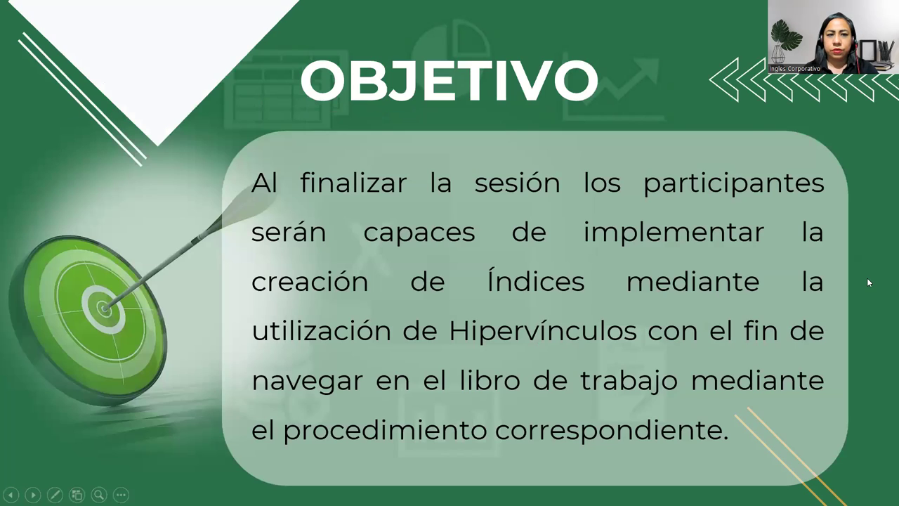
Step: Advance past the OBJETIVO slide to the CREAR ÍNDICE DE HOJAS slide
click(868, 281)
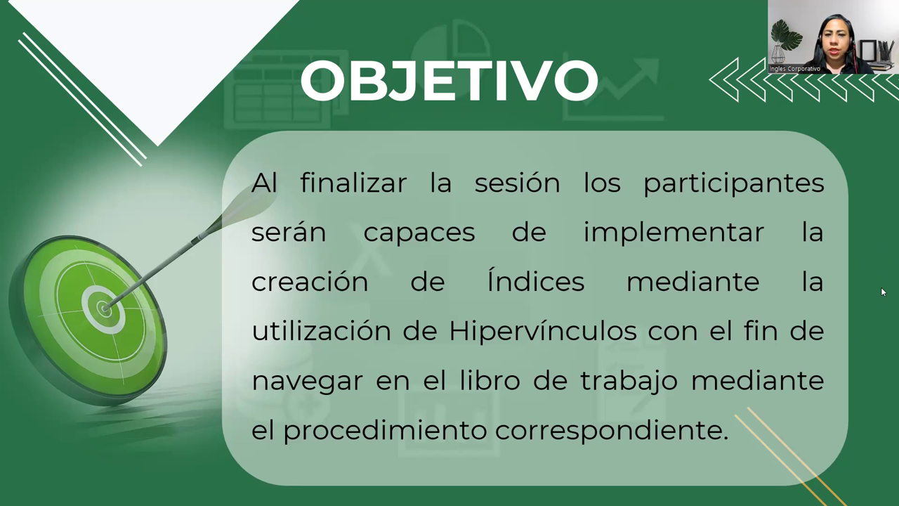
key(Right)
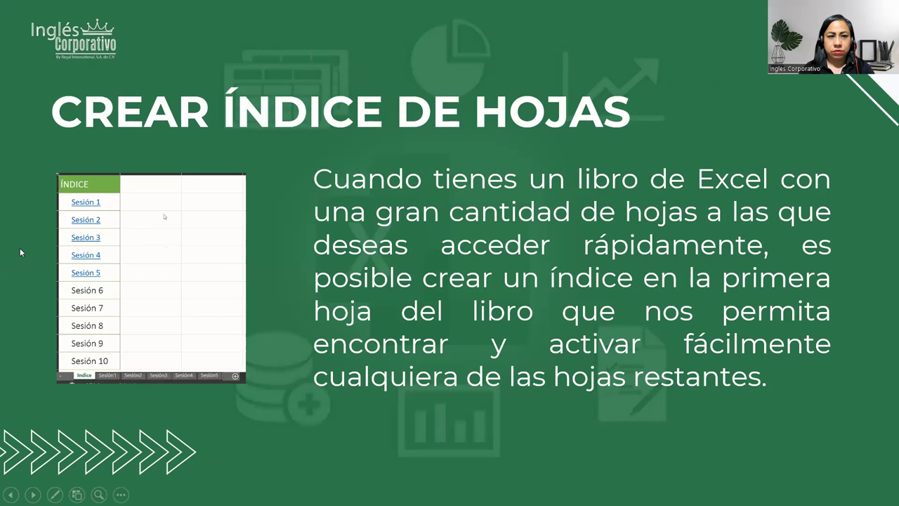
key(Left)
key(Right)
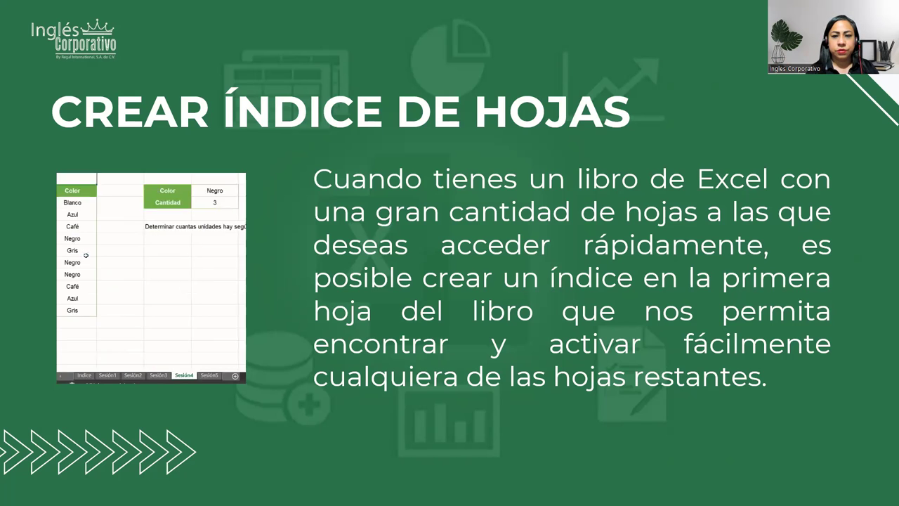
Step: Advance the slideshow toward the ¿CÓMO CREAR EL HIPERVÍNCULO? slide
key(Right)
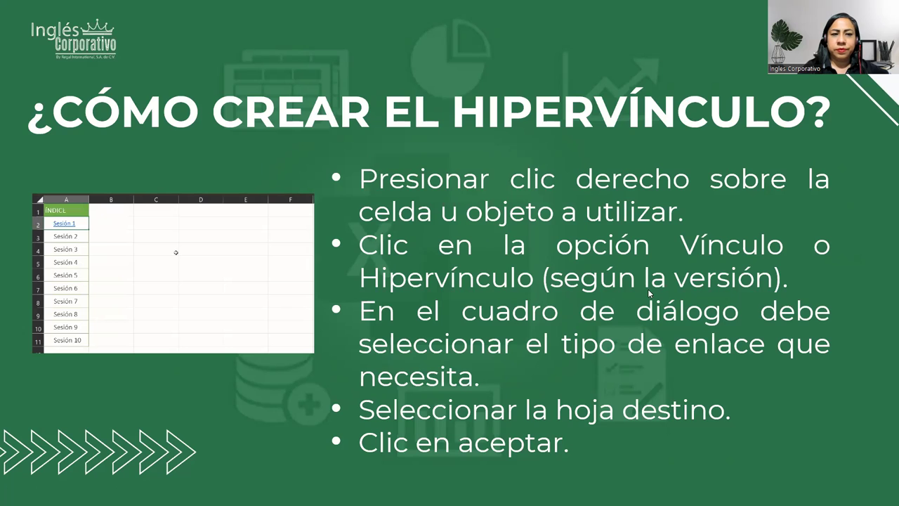
Step: Advance to the DESARROLLO slide, then leave the slideshow for the Práctica Sesión 12 workbook
click(847, 283)
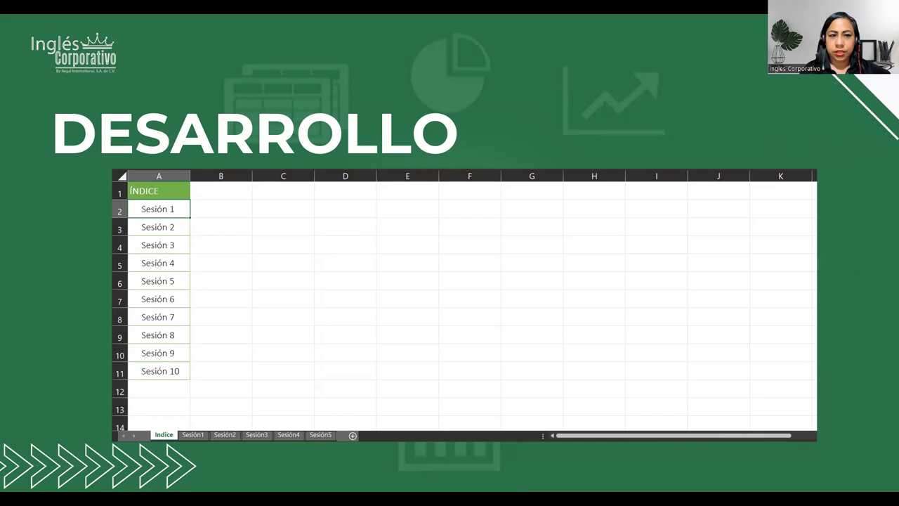
key(alt+Tab)
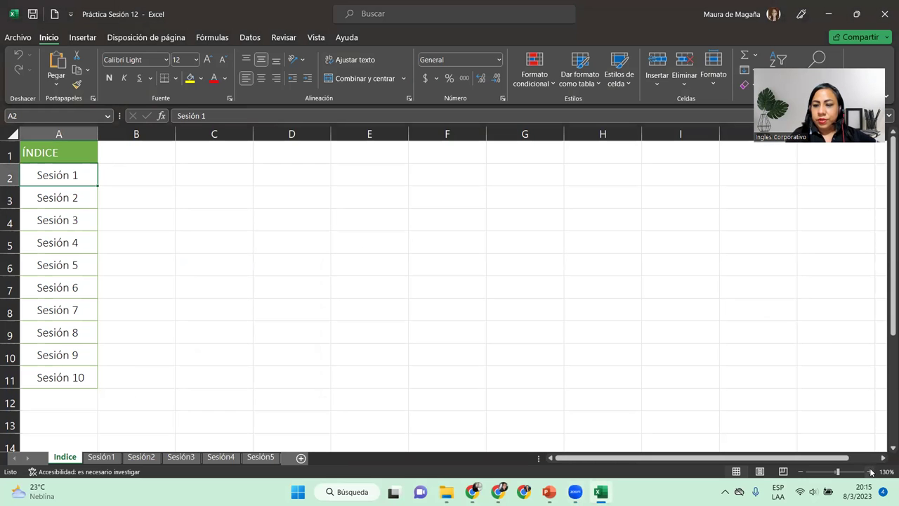
Step: Zoom in slightly and center the ÍNDICE heading in cell A1
click(871, 471)
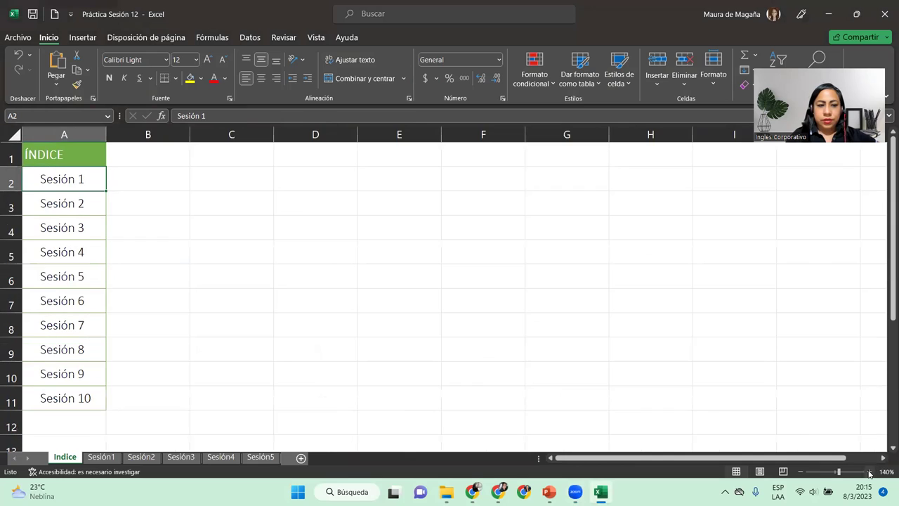
click(57, 152)
click(261, 78)
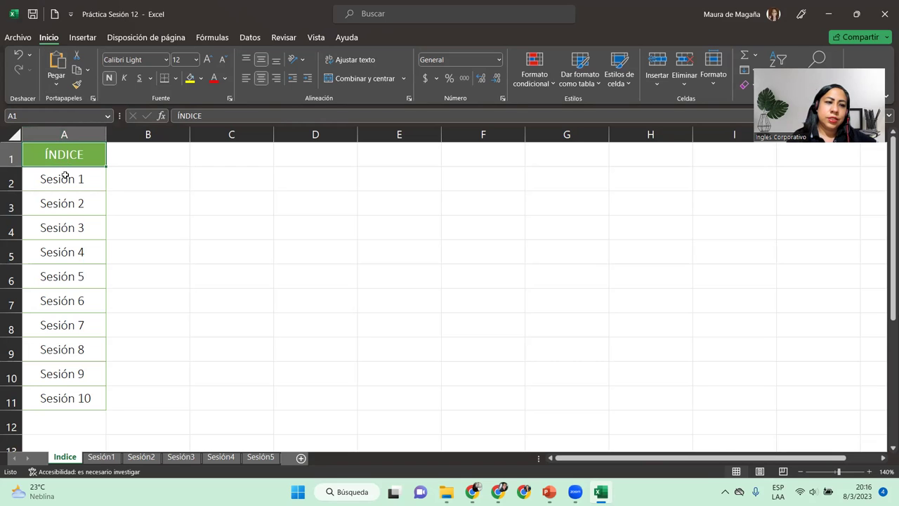
drag(65, 175, 77, 398)
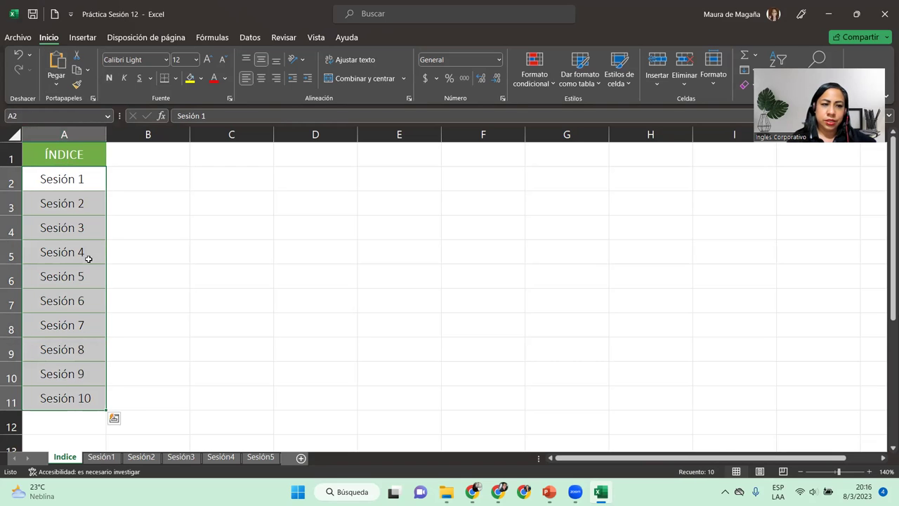
click(98, 173)
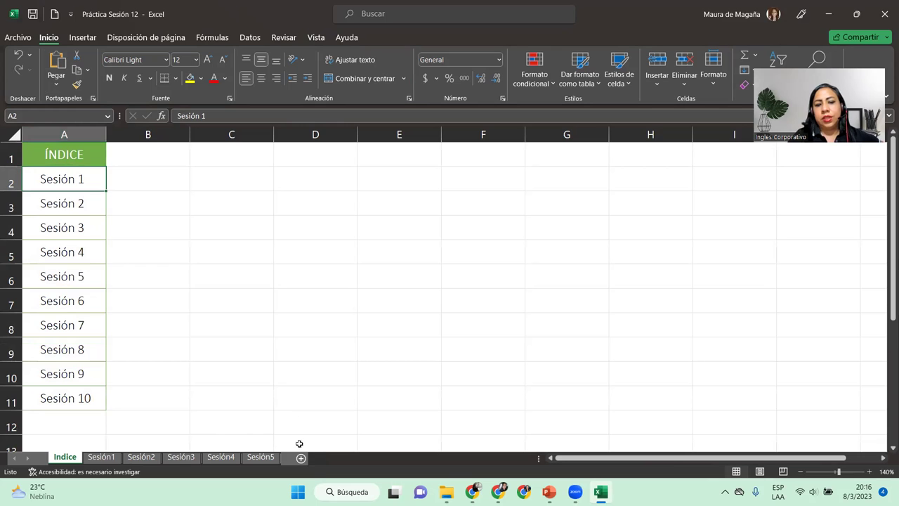
Step: Browse the Sesión1 through Sesión5 sheets and return to the Indice sheet
click(109, 460)
click(142, 458)
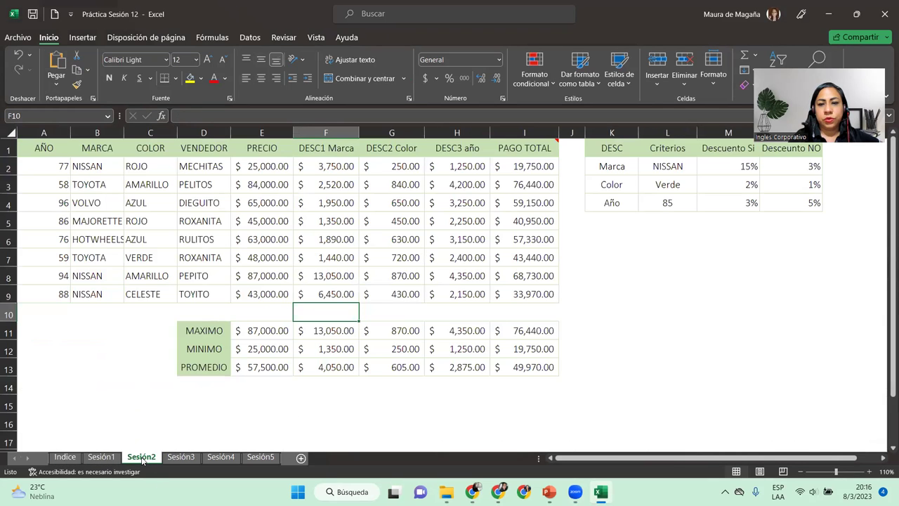
click(181, 458)
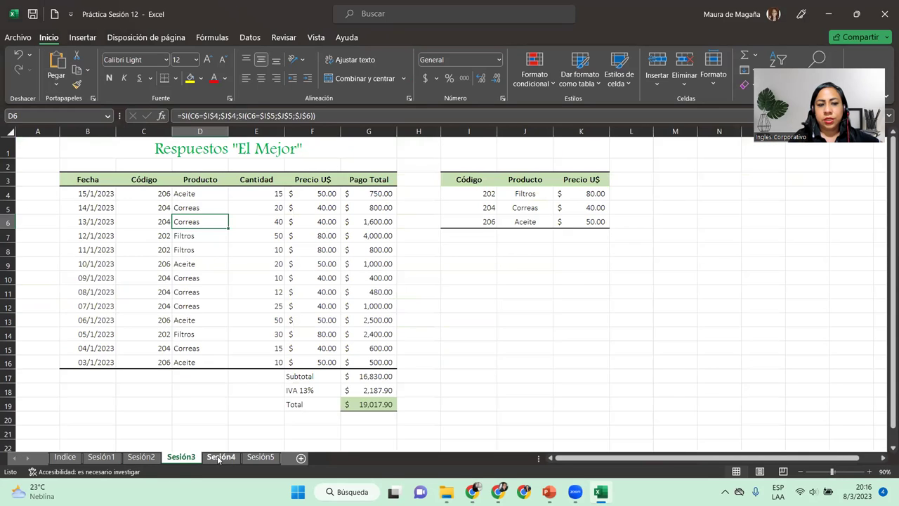
click(220, 457)
click(260, 457)
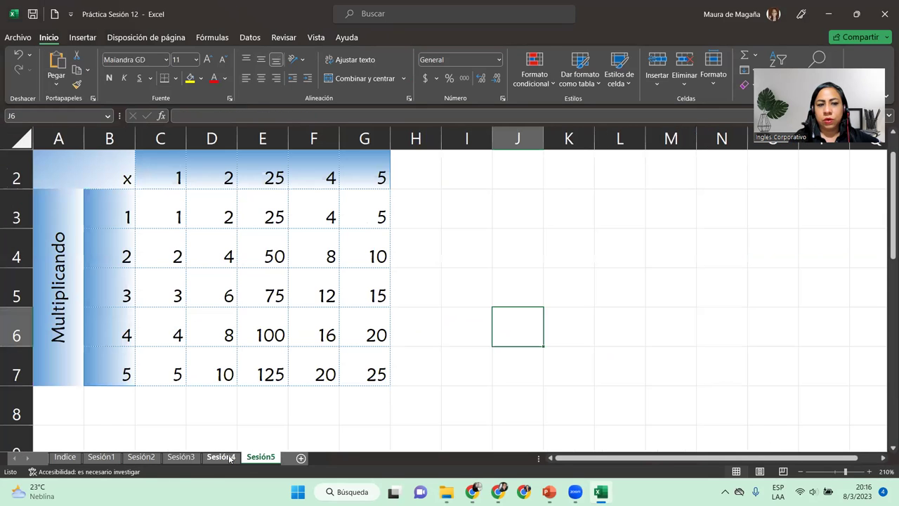
click(223, 460)
click(195, 462)
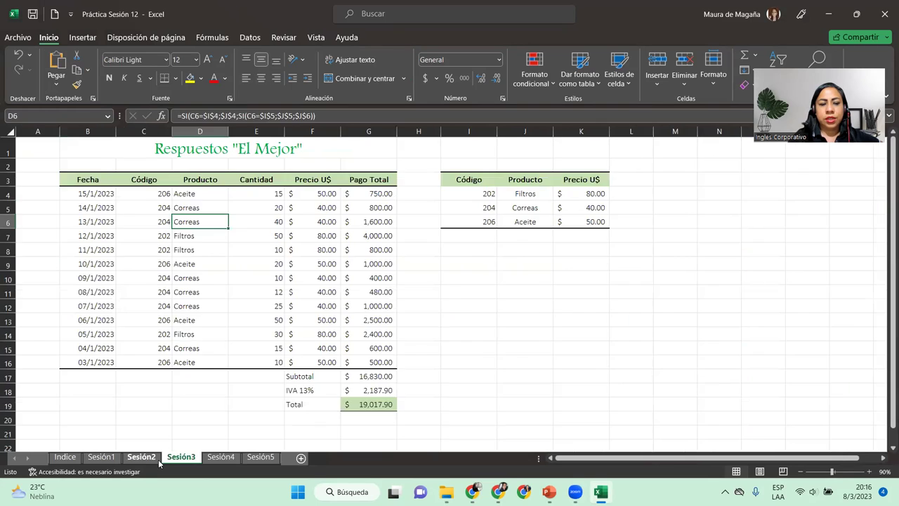
click(151, 458)
click(117, 458)
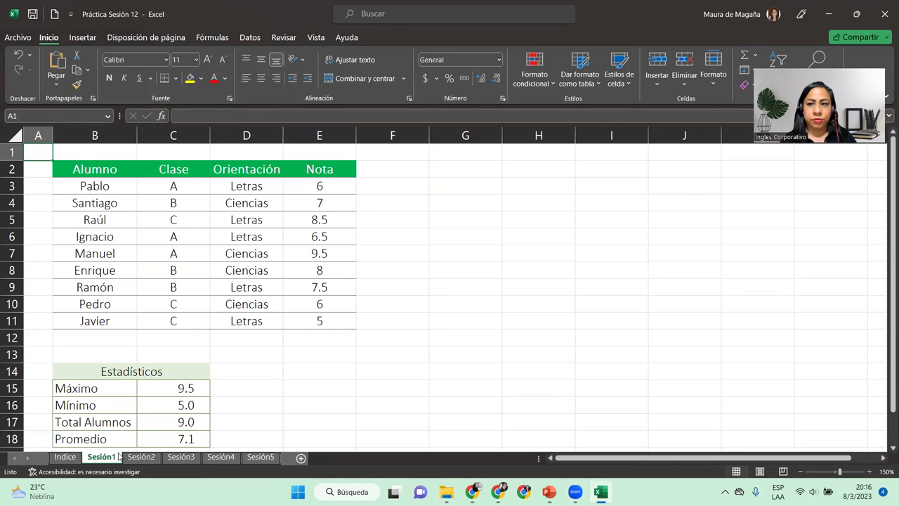
click(65, 457)
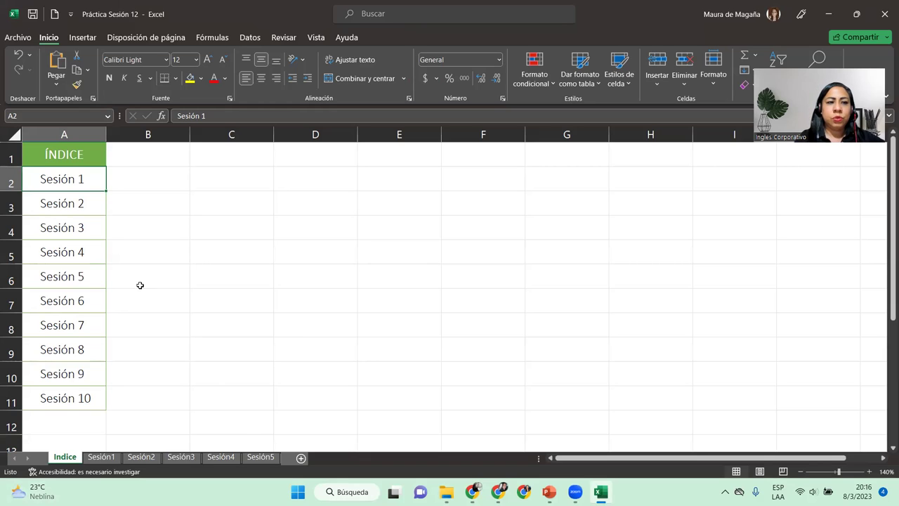
click(88, 204)
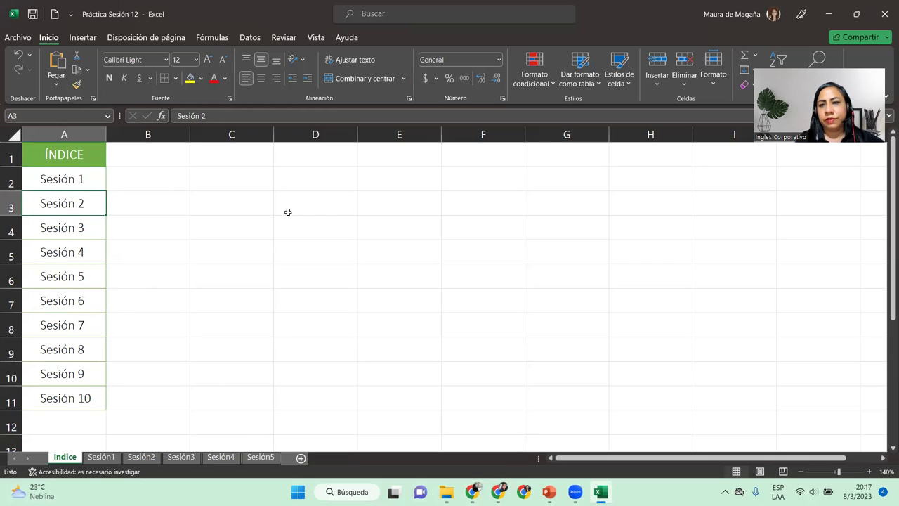
click(68, 402)
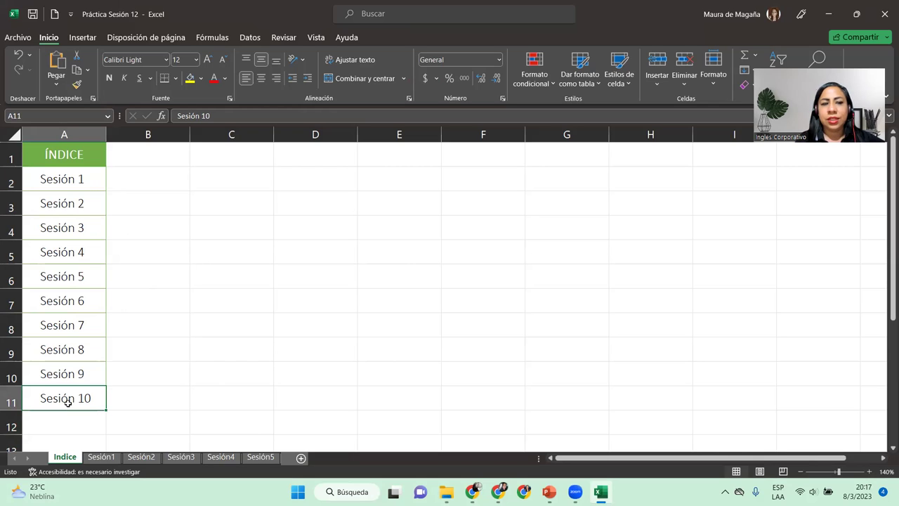
click(89, 184)
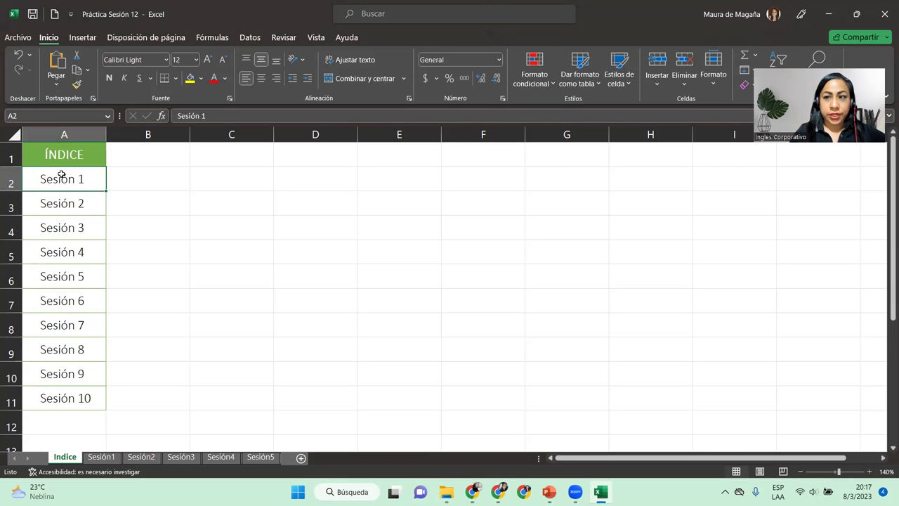
Step: Open Insertar hipervínculo for the Sesión 1 cell A2 through its context menu's Vínculo option
right_click(62, 175)
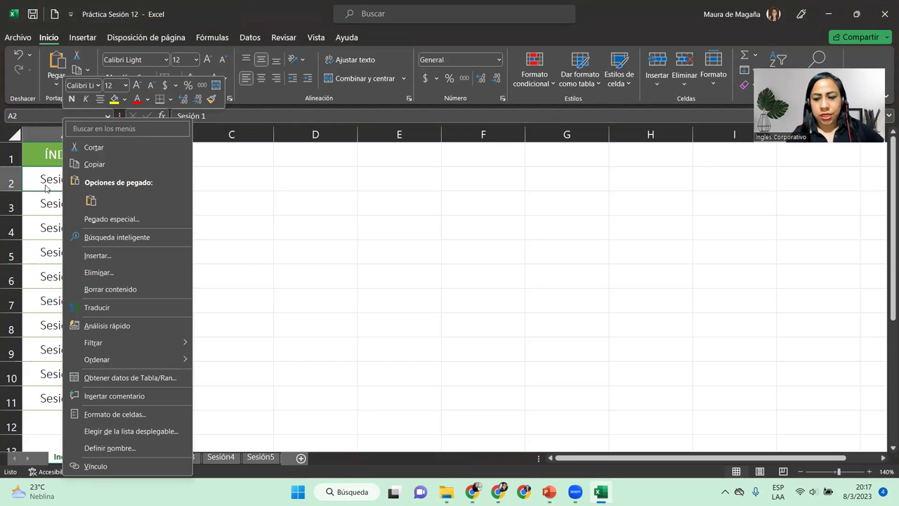
key(super+plus)
key(super+plus)
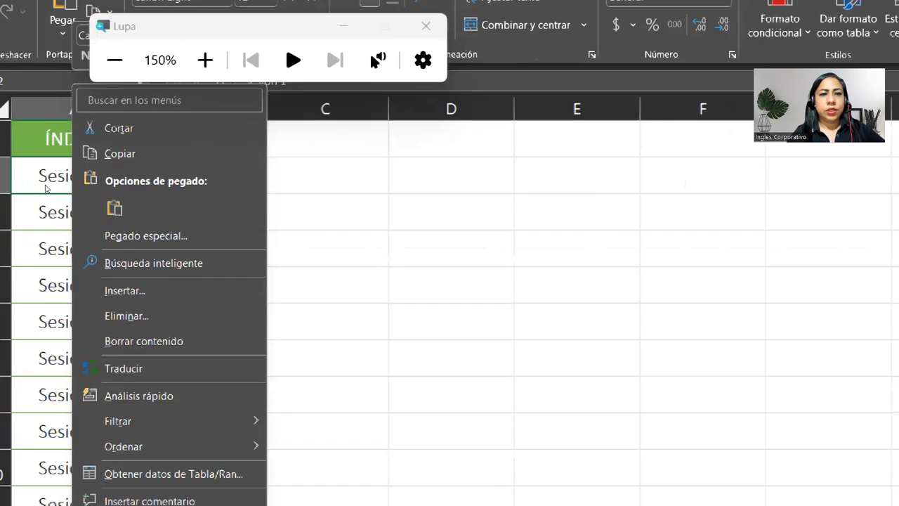
key(super+plus)
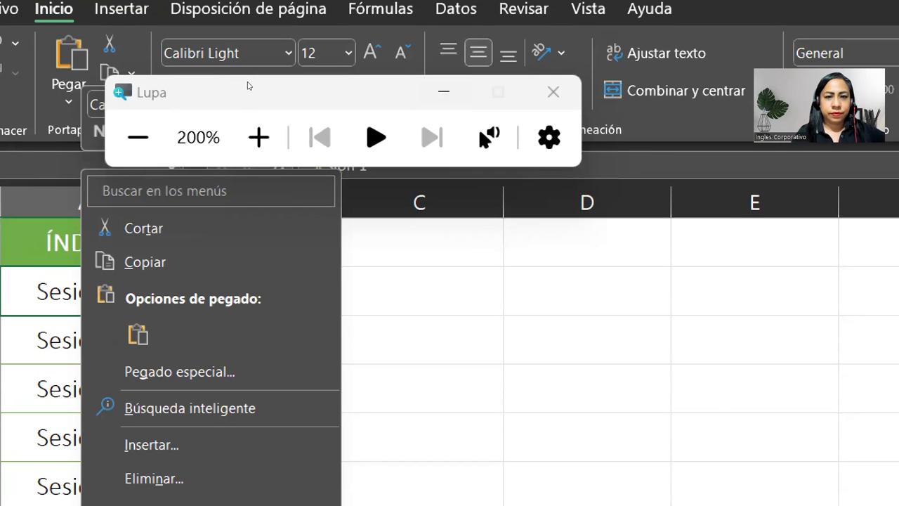
key(Escape)
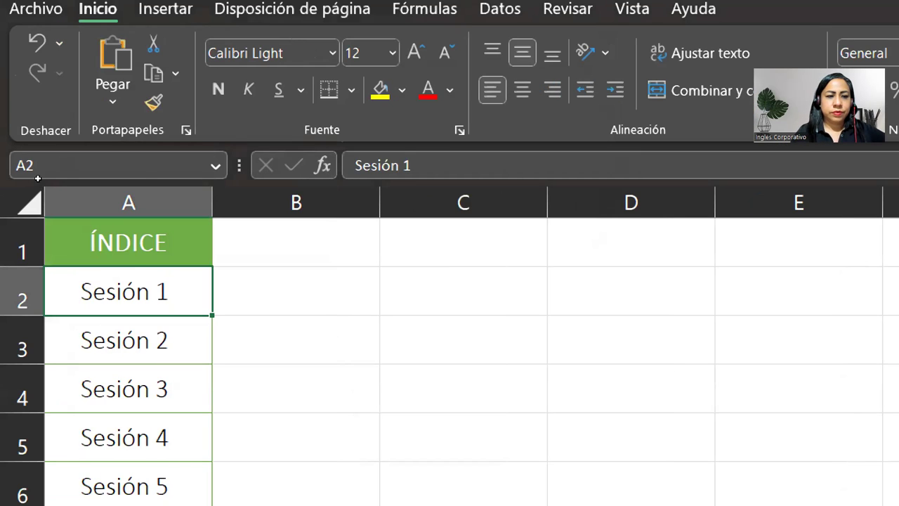
right_click(41, 183)
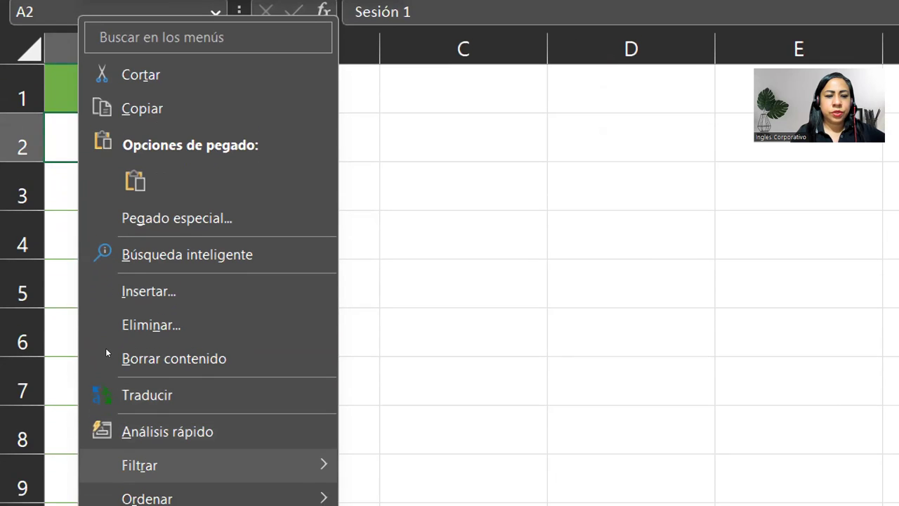
mouse_move(108, 399)
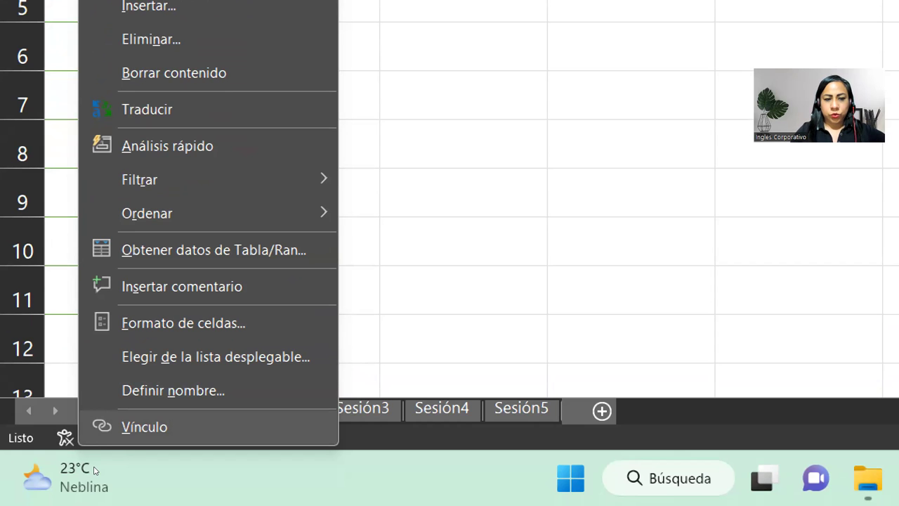
key(v)
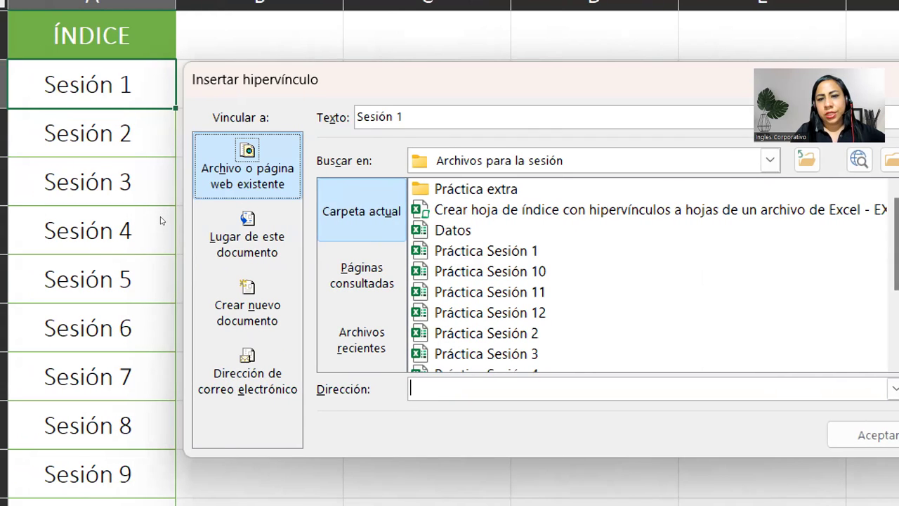
Step: Choose Lugar de este documento, keep reference A1, pick Sesión1 and confirm the hyperlink
key(alt+l)
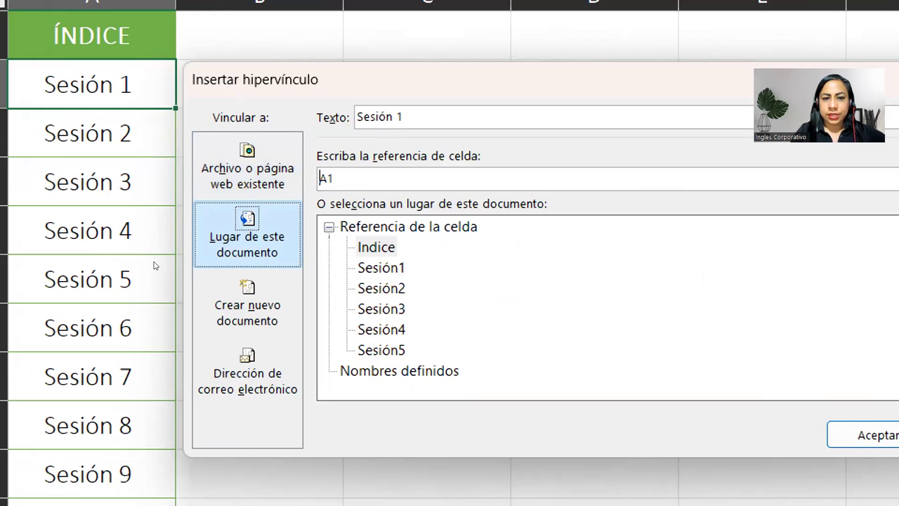
key(alt+n)
key(alt+r)
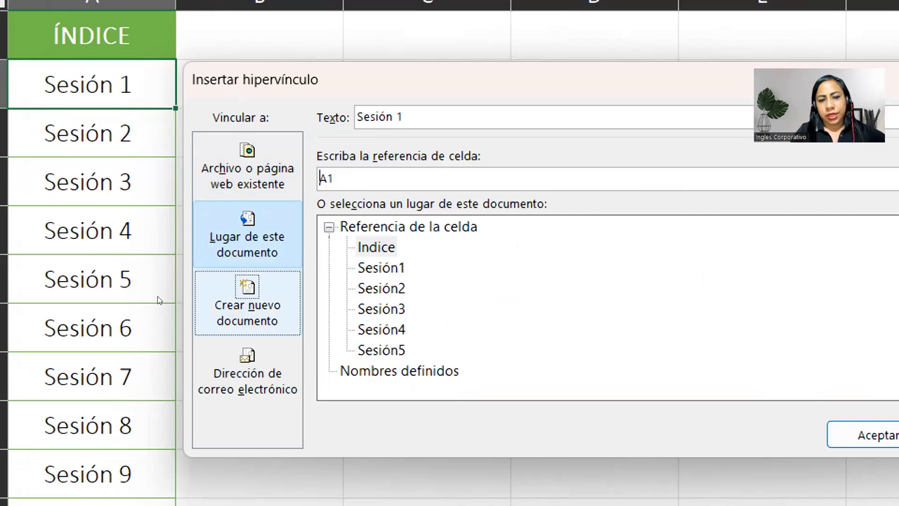
key(alt+e)
key(alt+l)
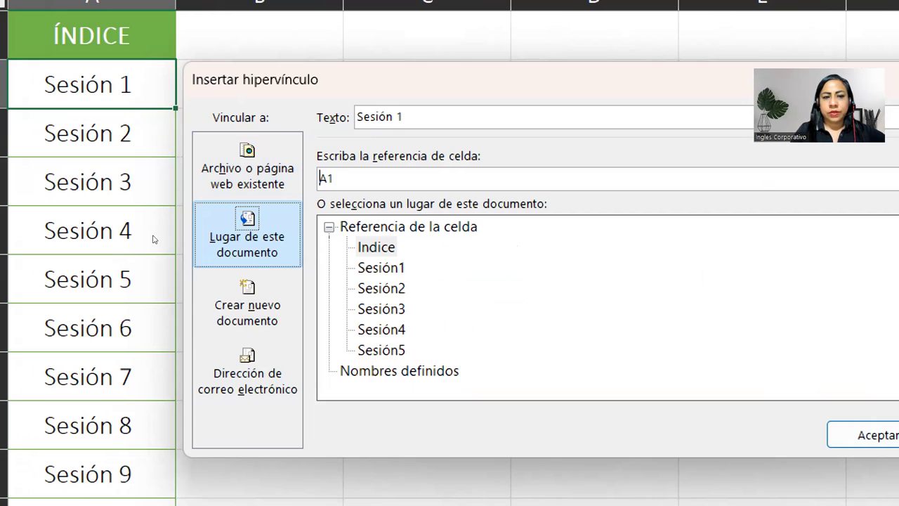
key(shift+Tab)
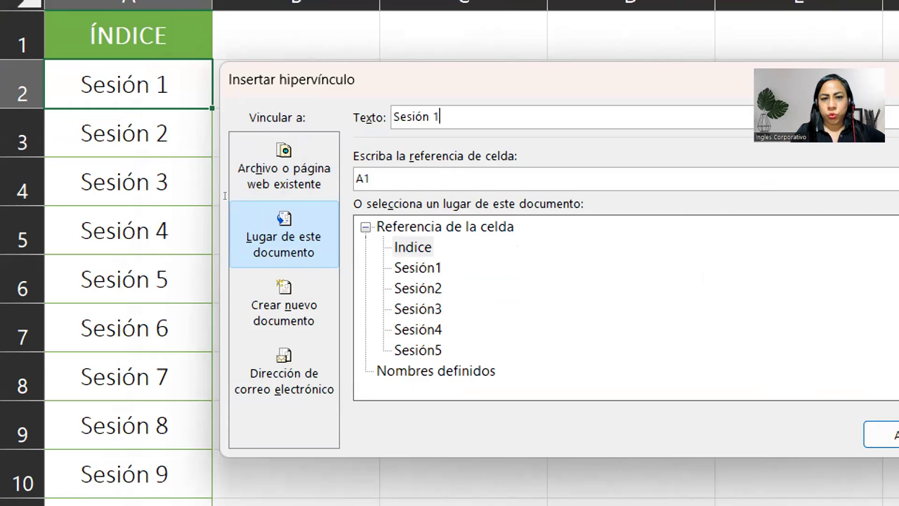
key(Tab)
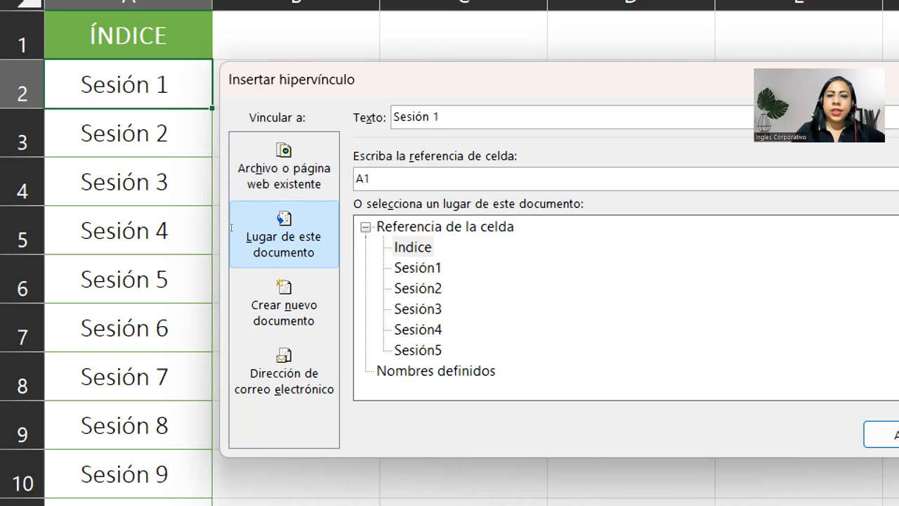
key(Down)
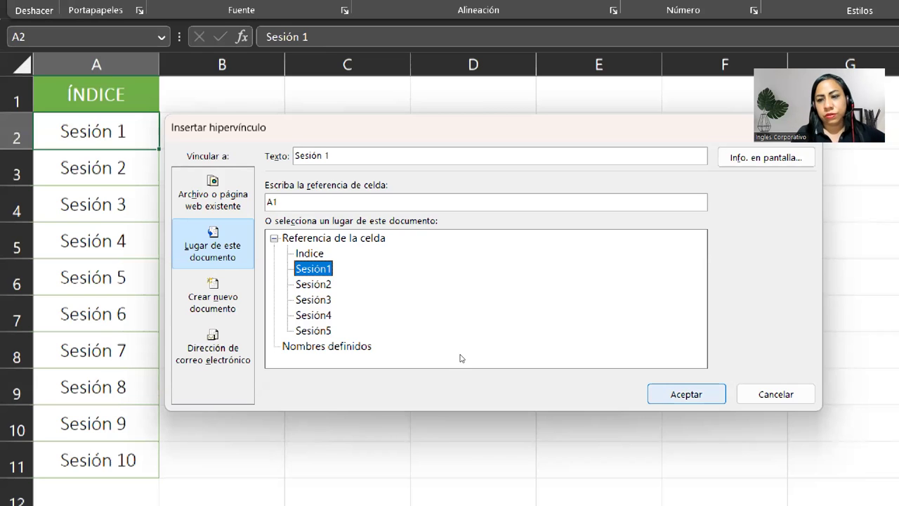
key(Return)
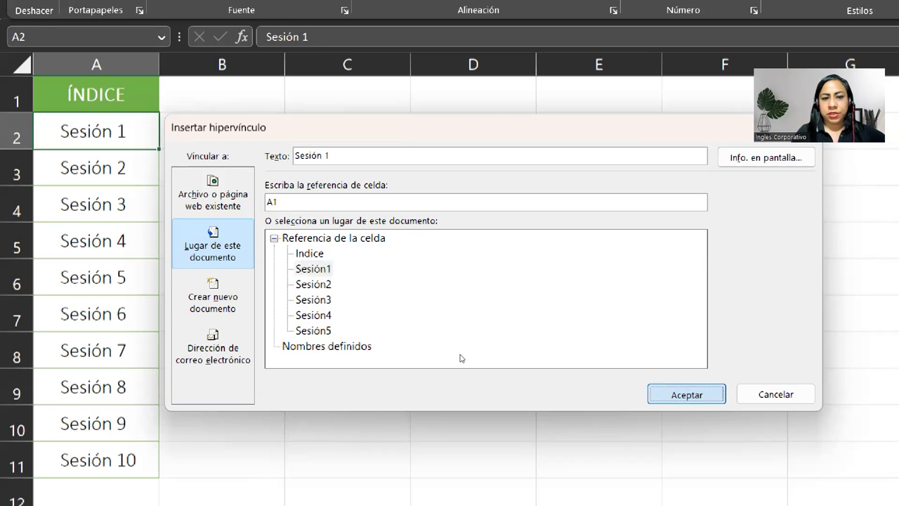
key(Down)
key(Right)
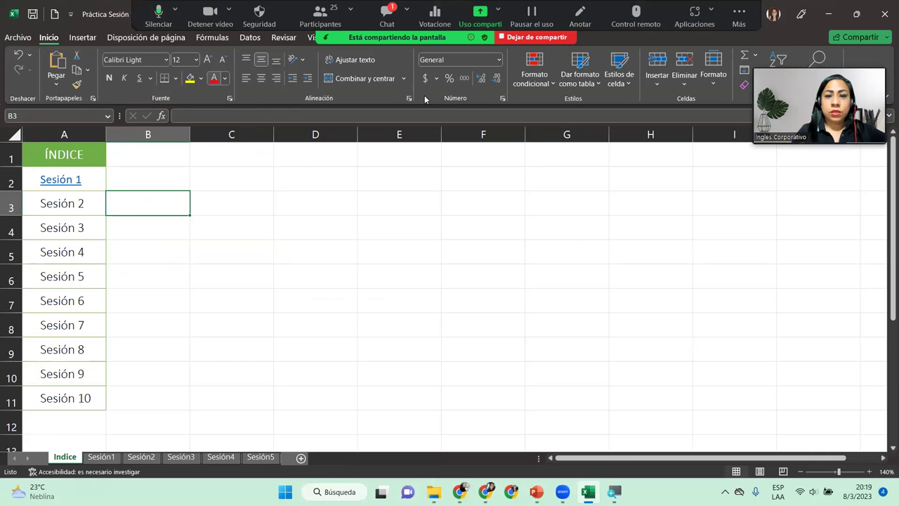
key(alt+h)
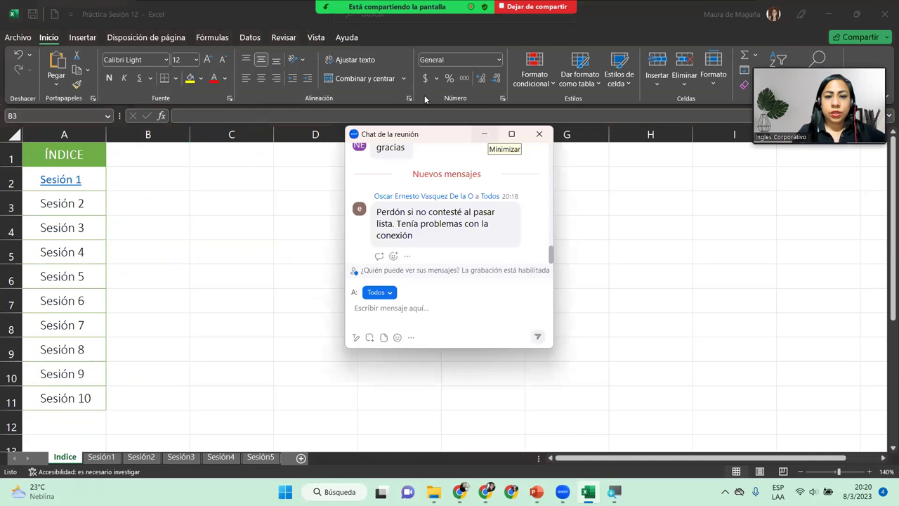
key(alt+h)
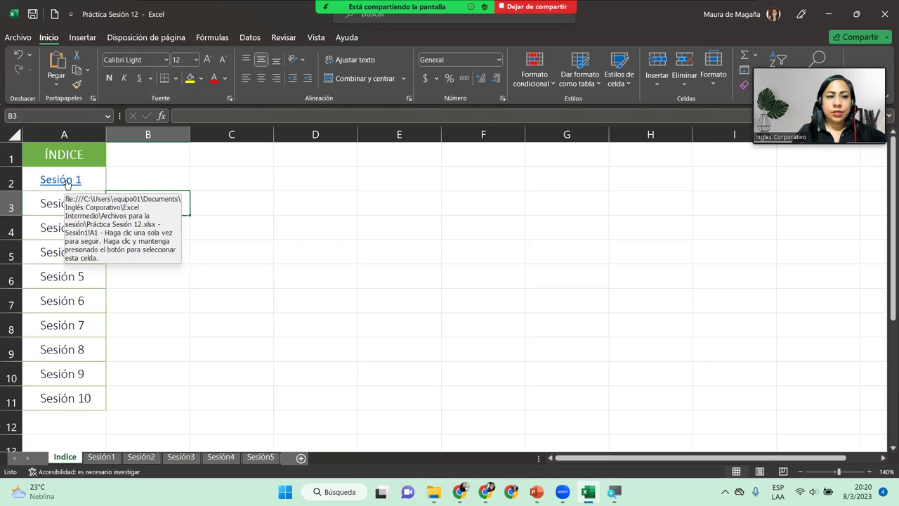
click(67, 183)
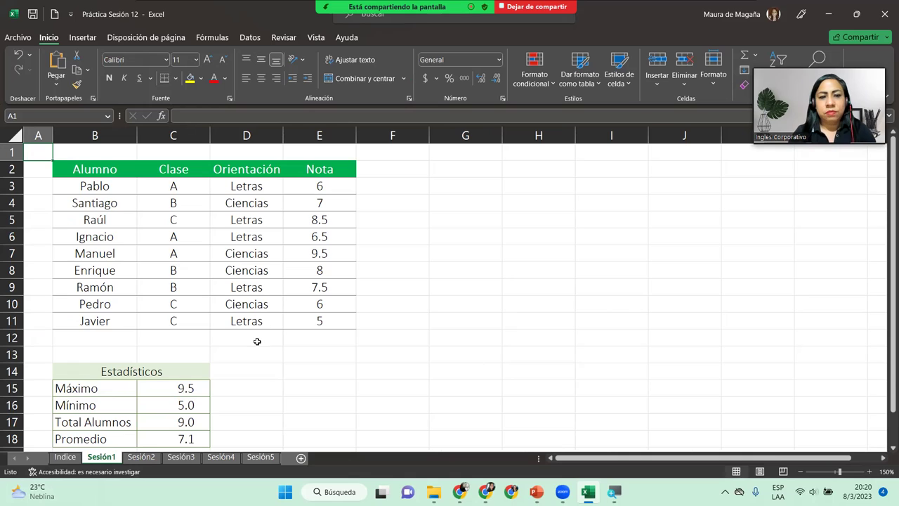
click(191, 386)
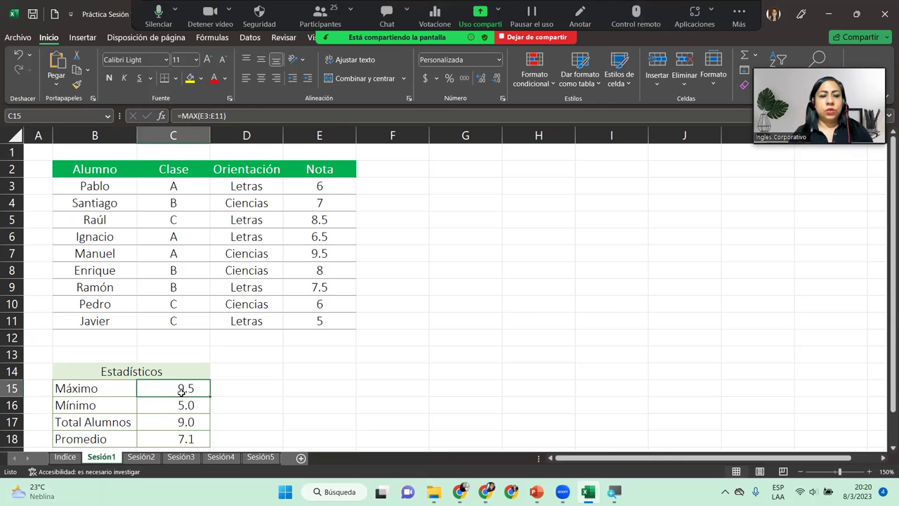
click(59, 456)
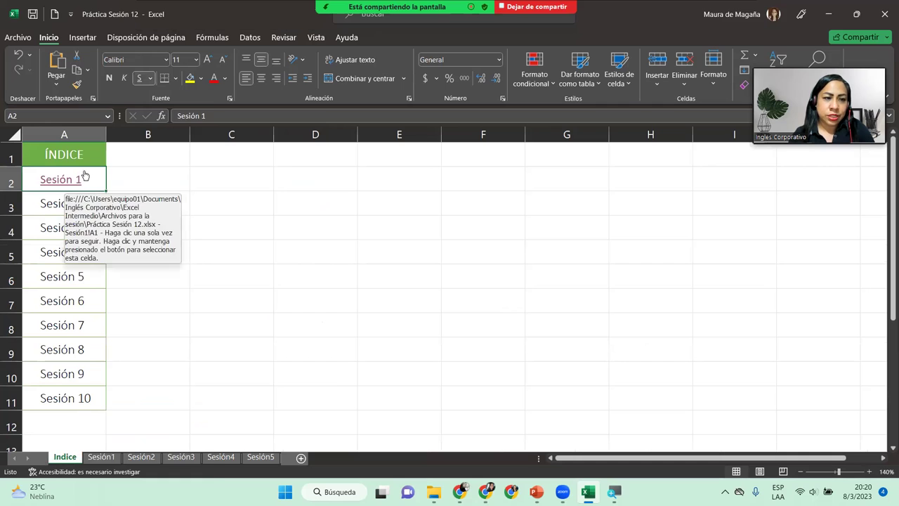
Step: In Modificar hipervínculo, change the Sesión 1 link's reference from A1 to C15 on Sesión1
right_click(84, 174)
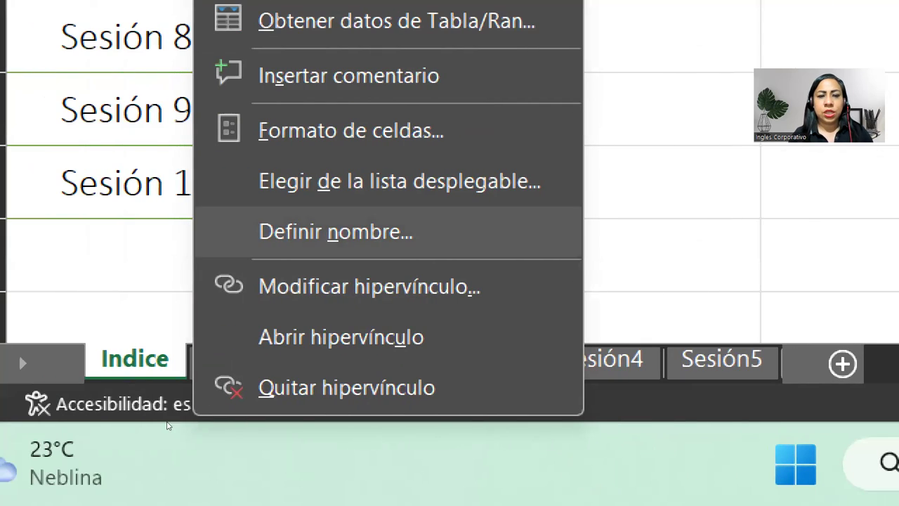
key(Down)
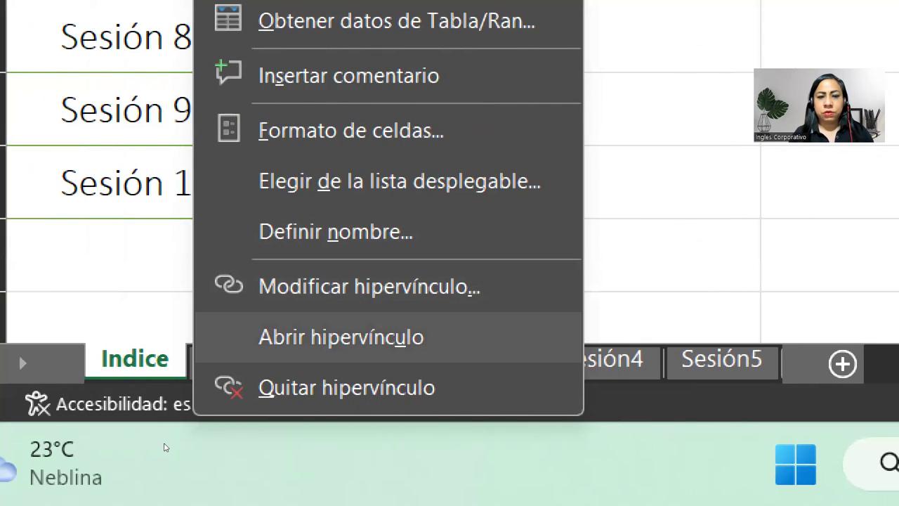
key(Down)
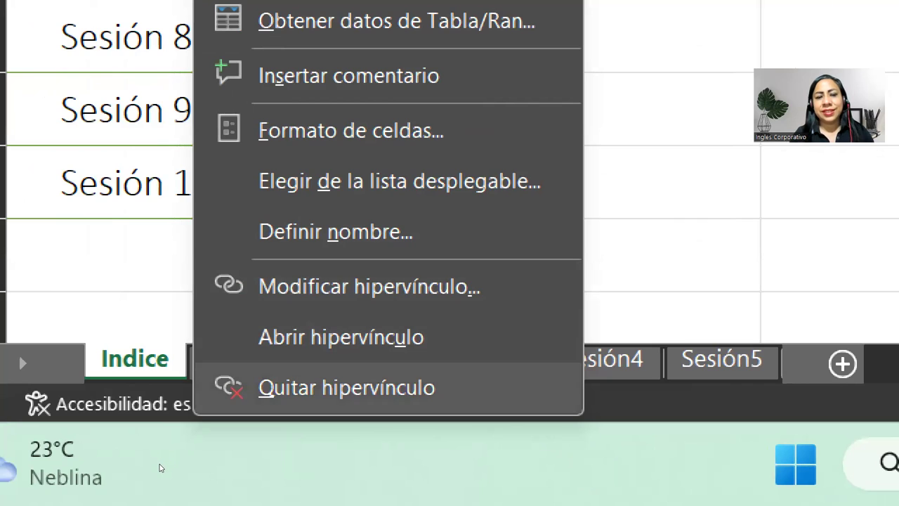
key(Up)
key(Up)
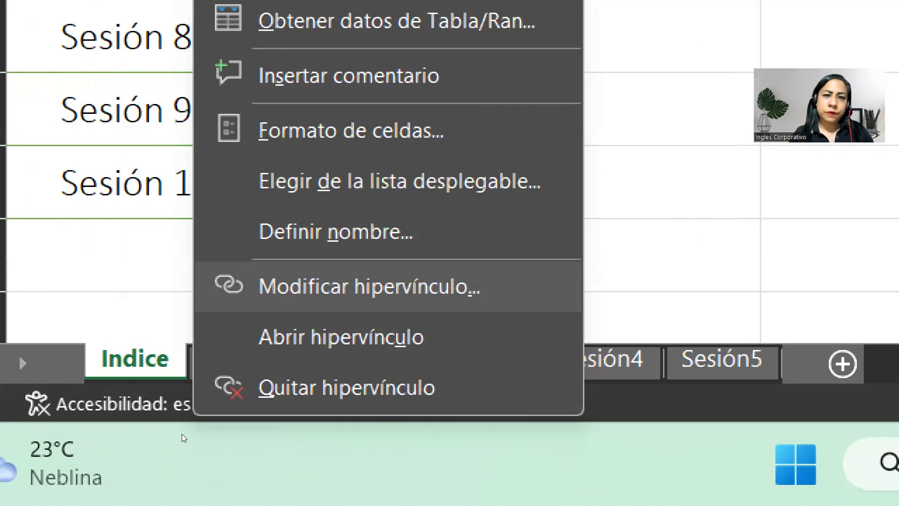
key(Return)
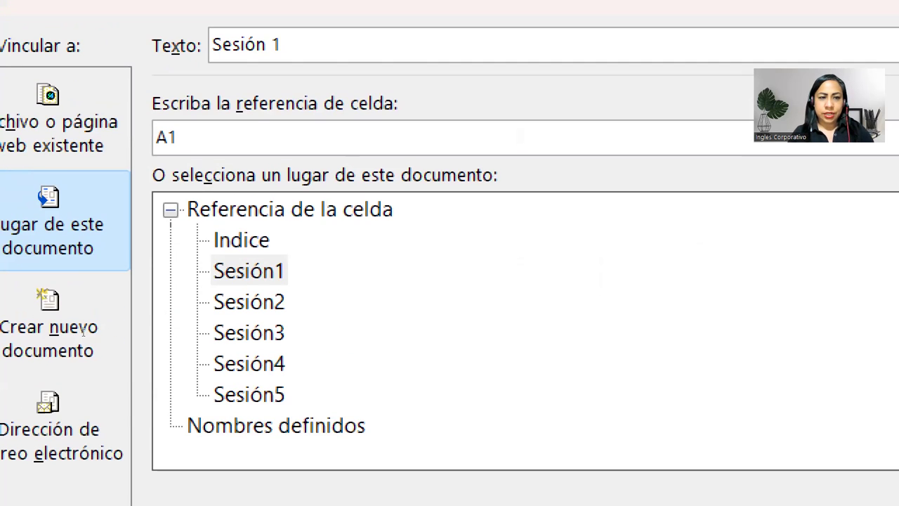
key(BackSpace)
key(BackSpace)
text(C15)
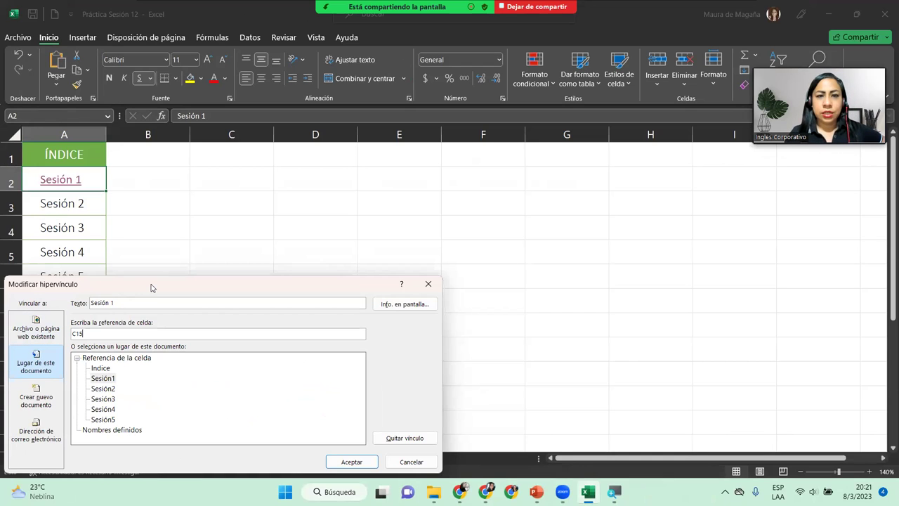
drag(151, 286, 281, 163)
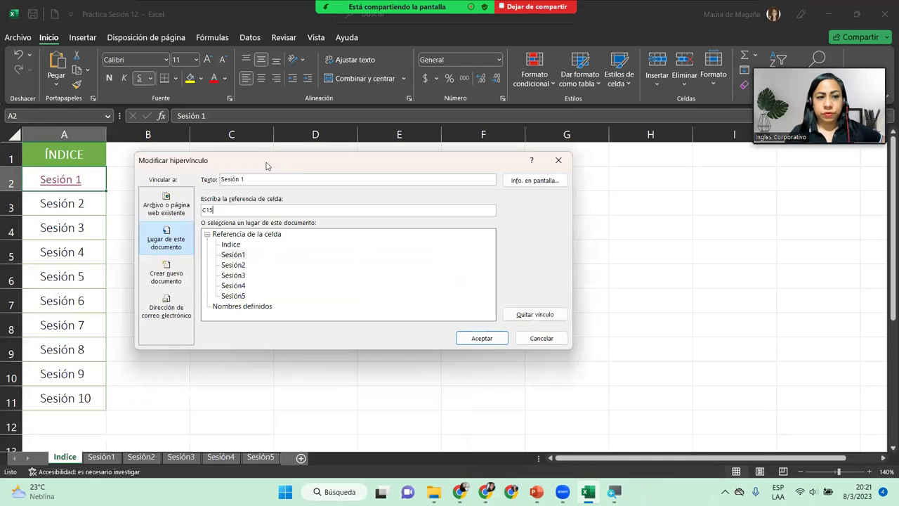
click(237, 255)
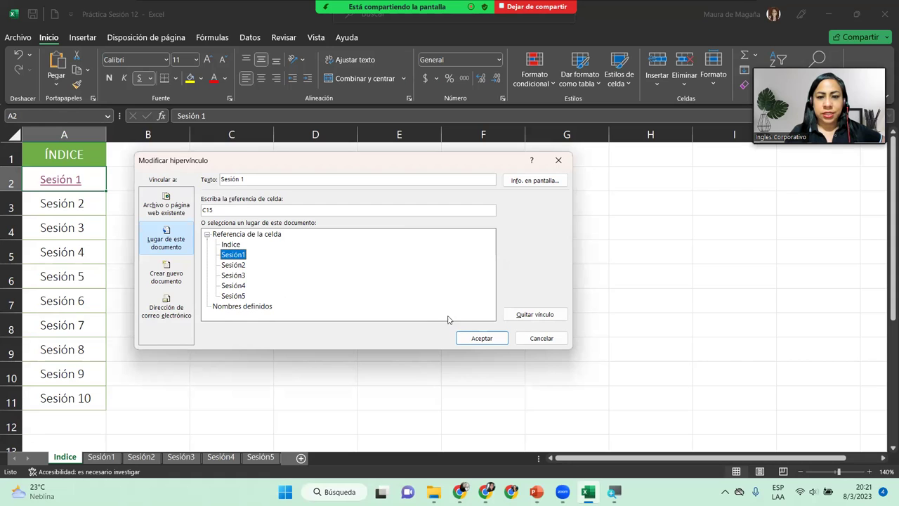
Step: Confirm the edited link, test that it lands on C15, and zoom out to 140%
click(465, 339)
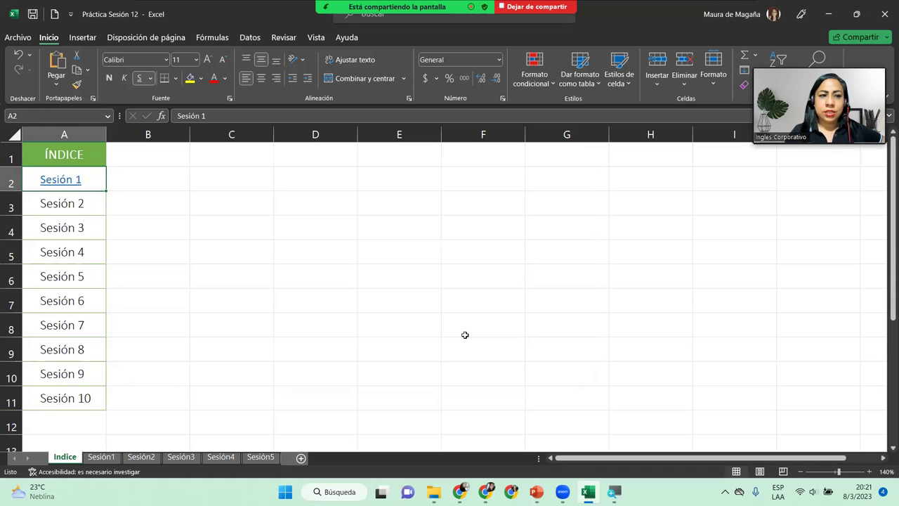
click(67, 184)
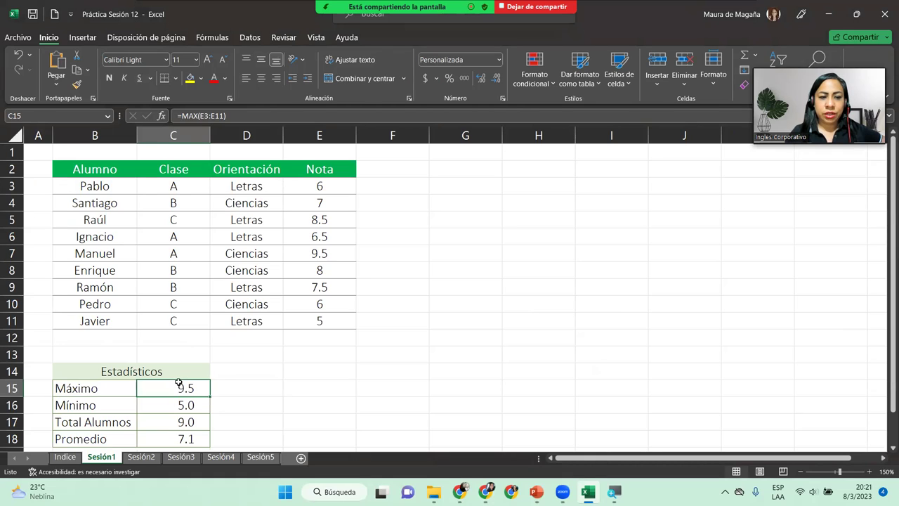
click(800, 472)
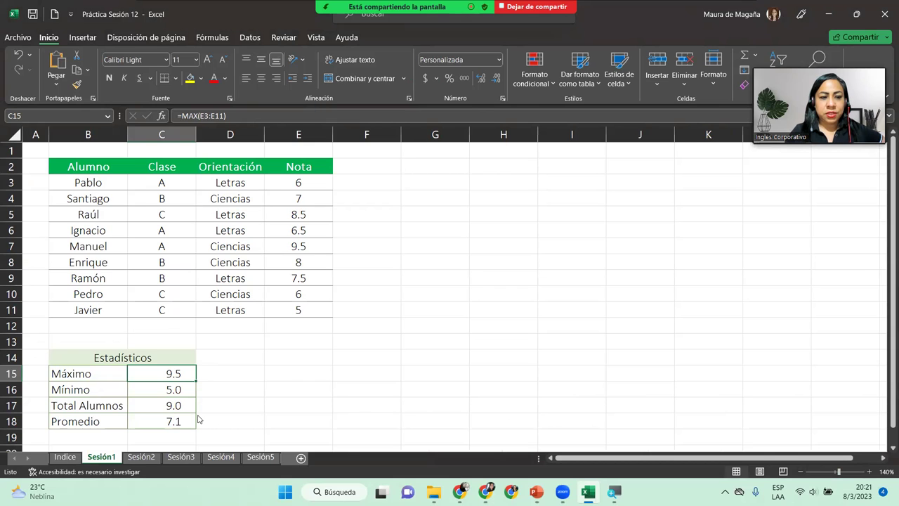
Step: Switch between the Indice and Sesión1 sheets and select empty cell B1 above the student table
click(64, 458)
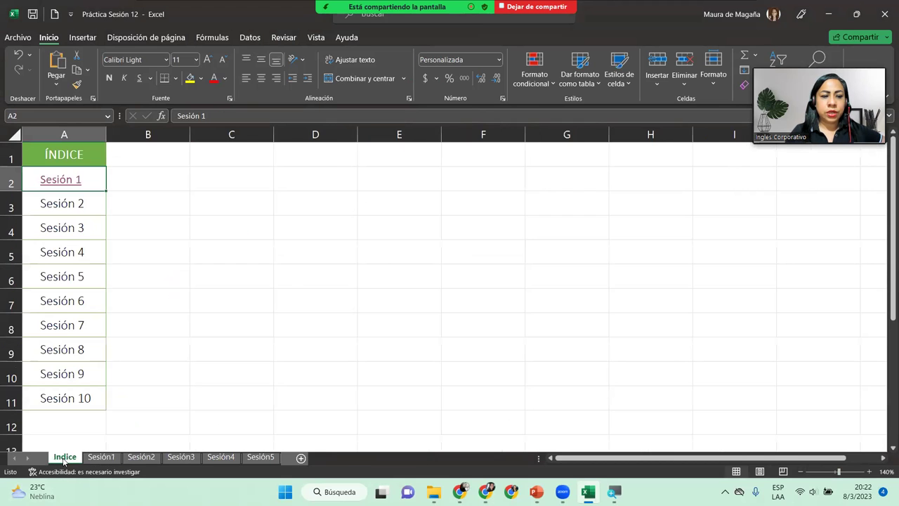
click(103, 460)
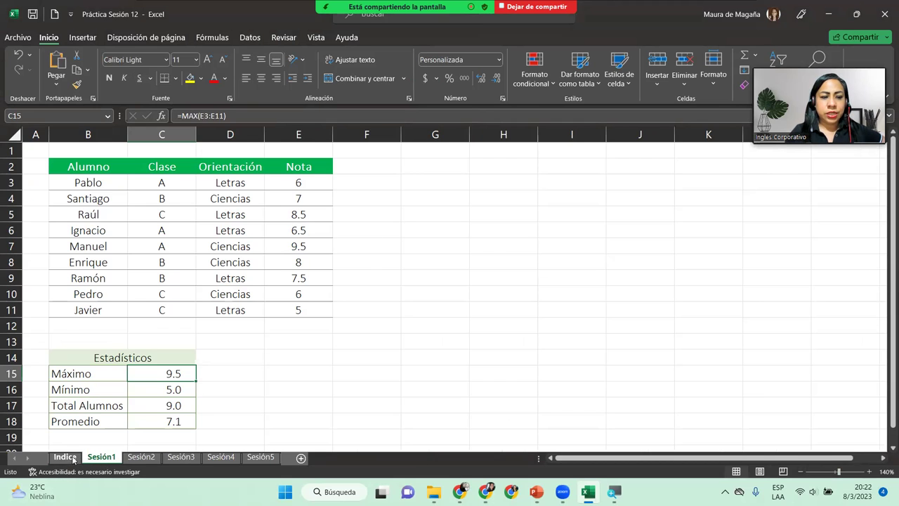
click(71, 461)
click(102, 458)
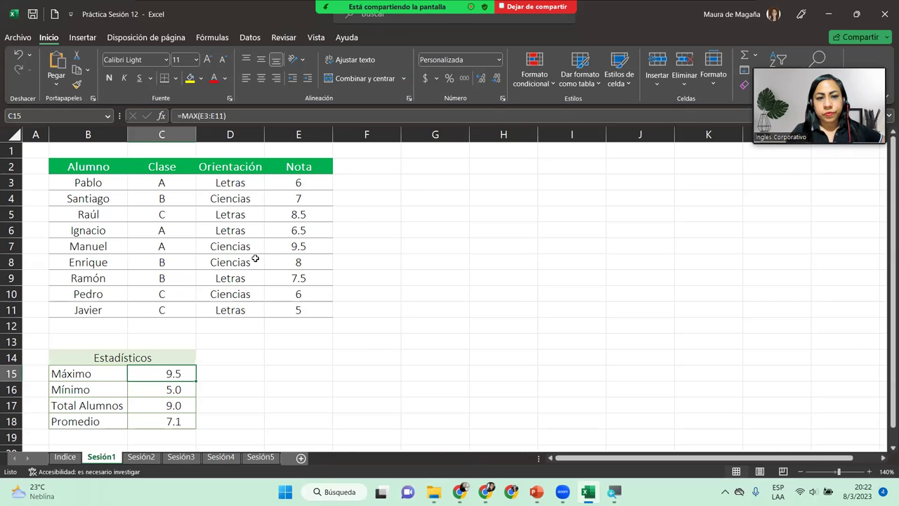
click(429, 169)
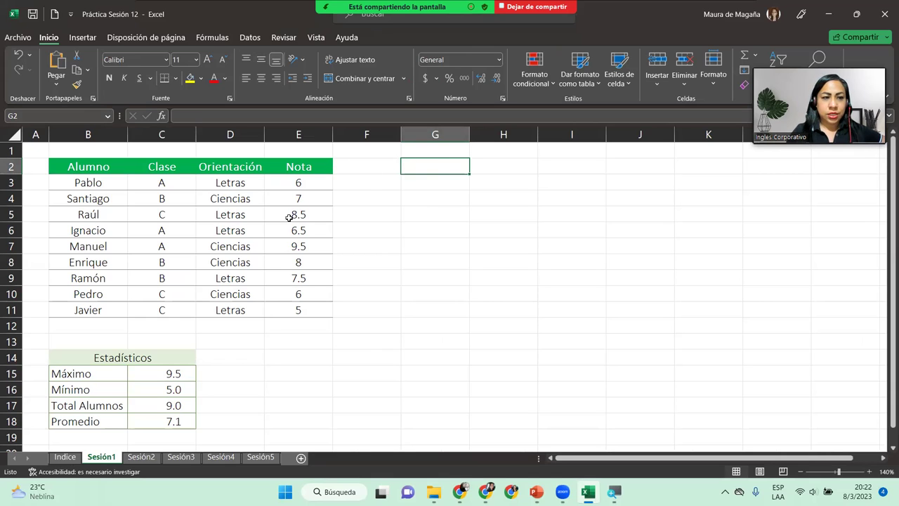
click(379, 162)
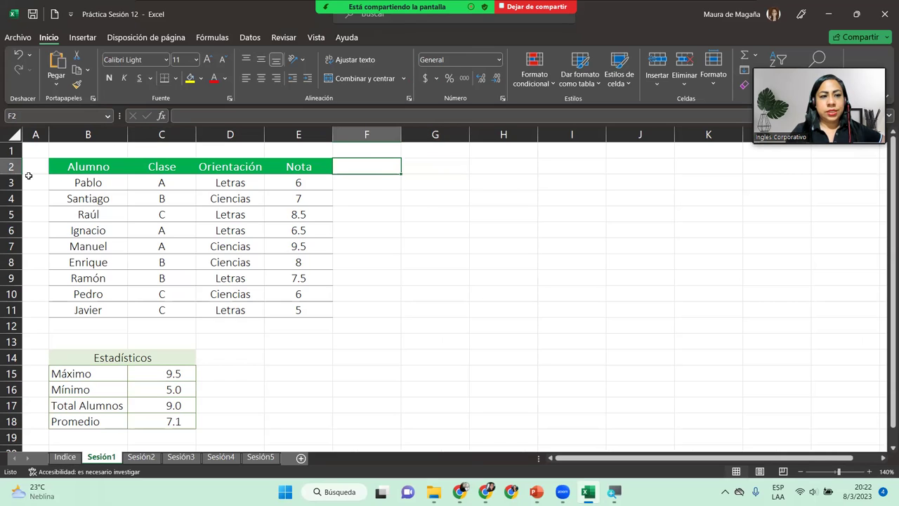
click(60, 150)
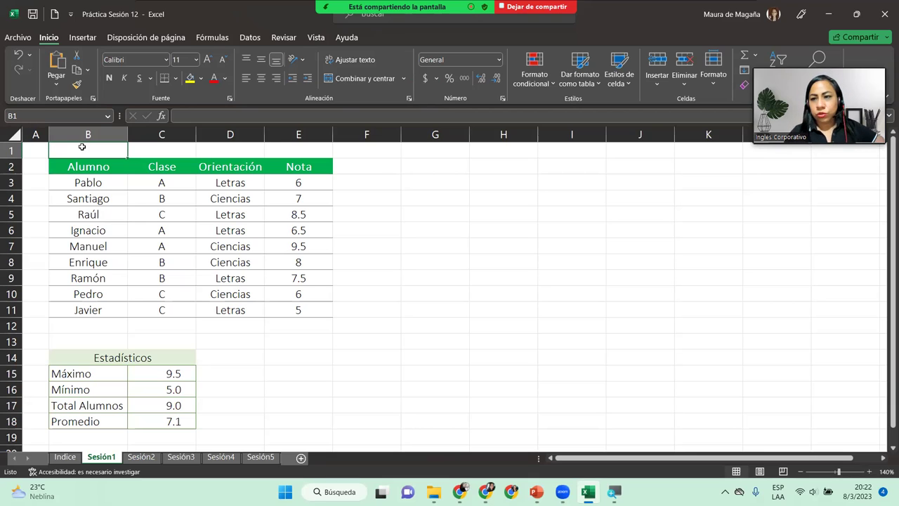
Step: Create an 'Índice' hyperlink in B1 to the Indice sheet with reference A2, and test it
right_click(82, 147)
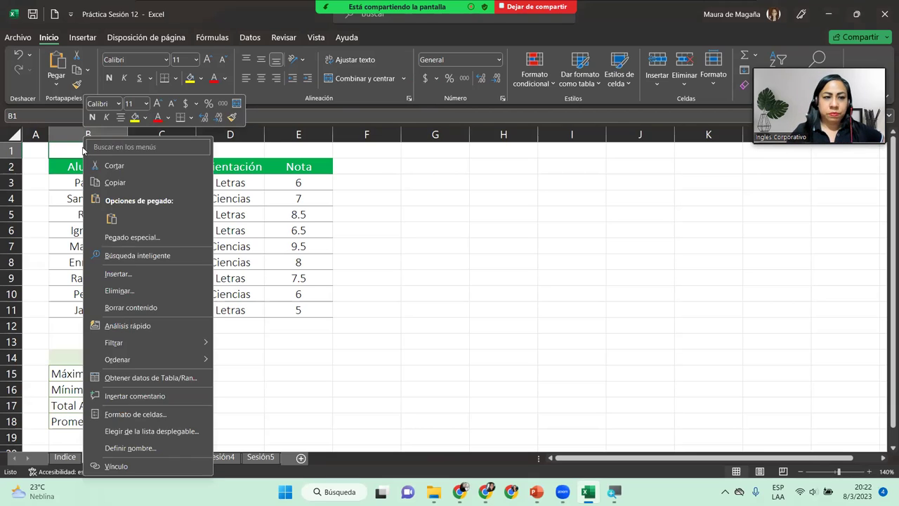
click(130, 467)
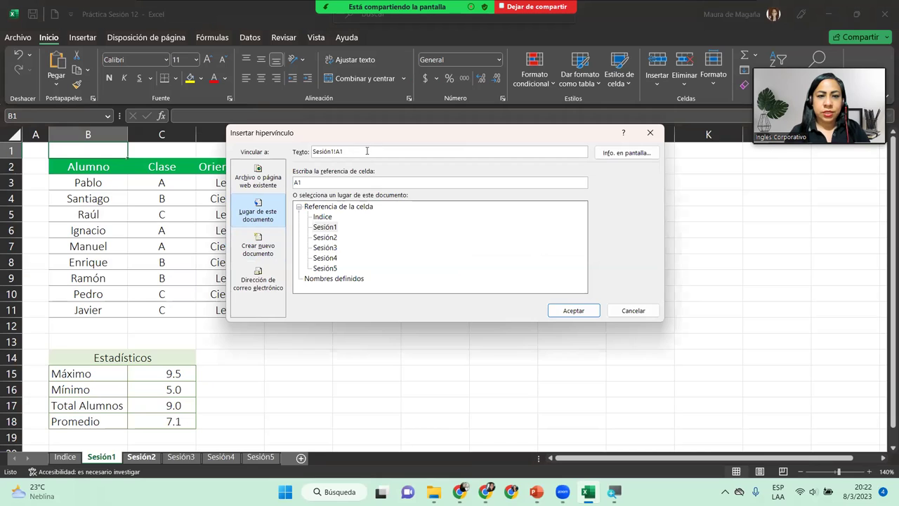
drag(366, 151, 315, 150)
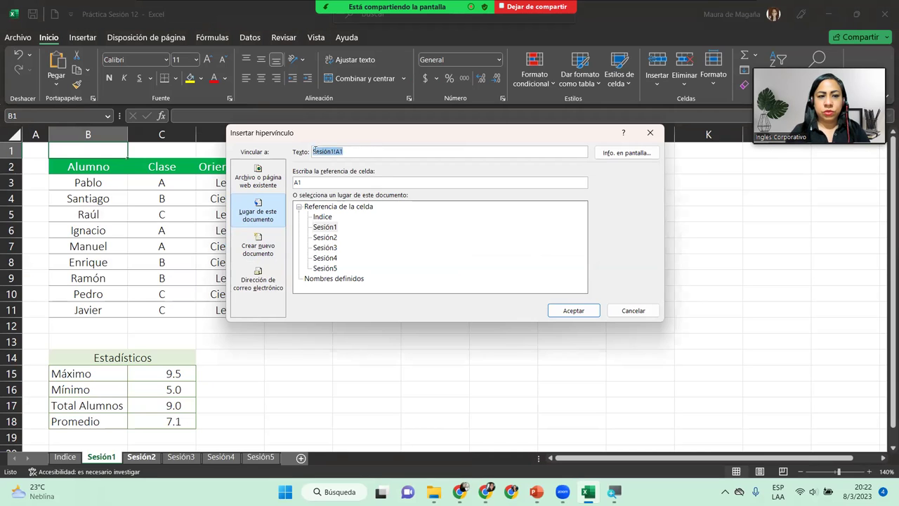
key(BackSpace)
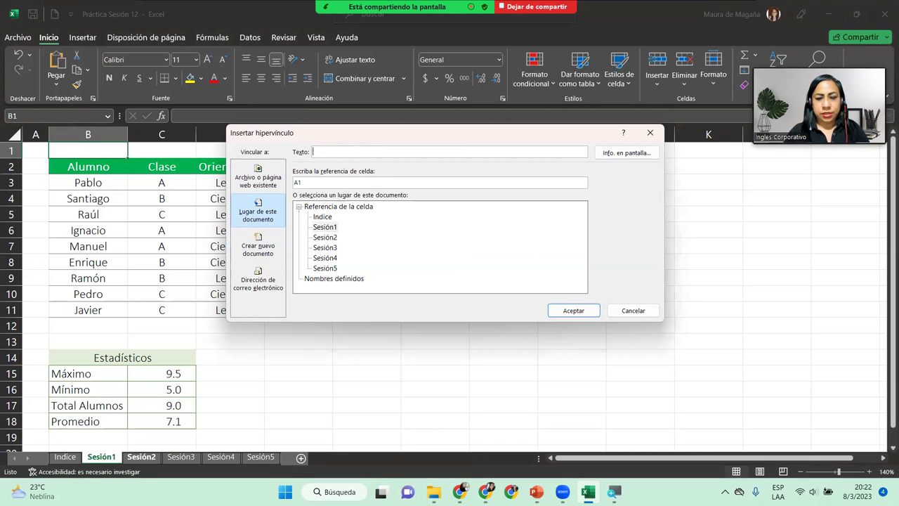
text(ÍNDICE)
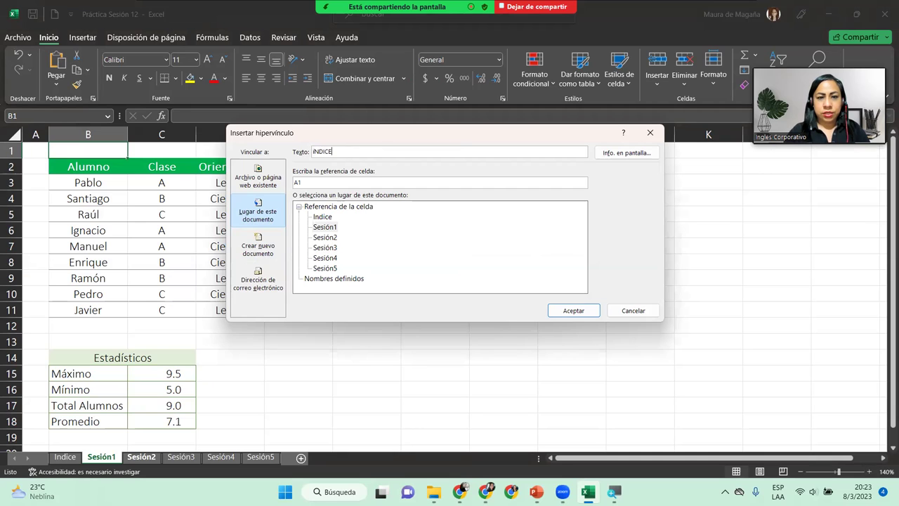
key(BackSpace)
key(BackSpace)
key(BackSpace)
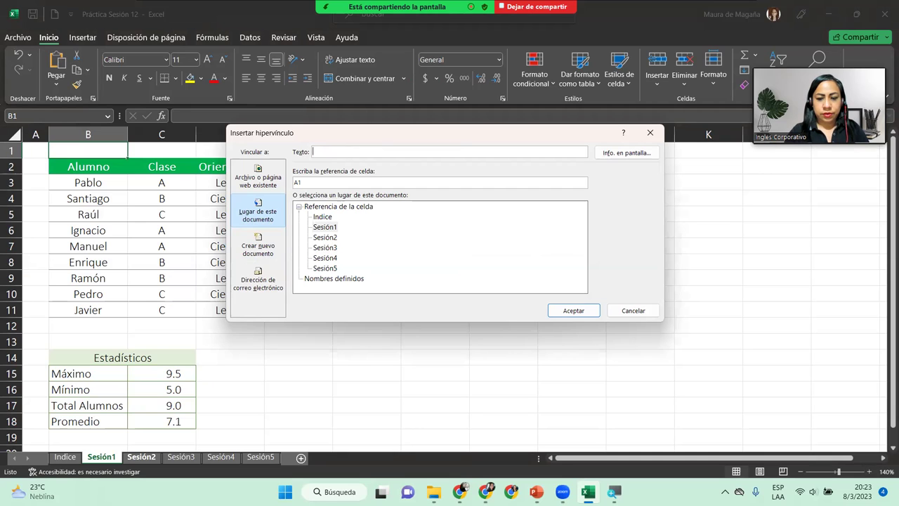
text(Índice)
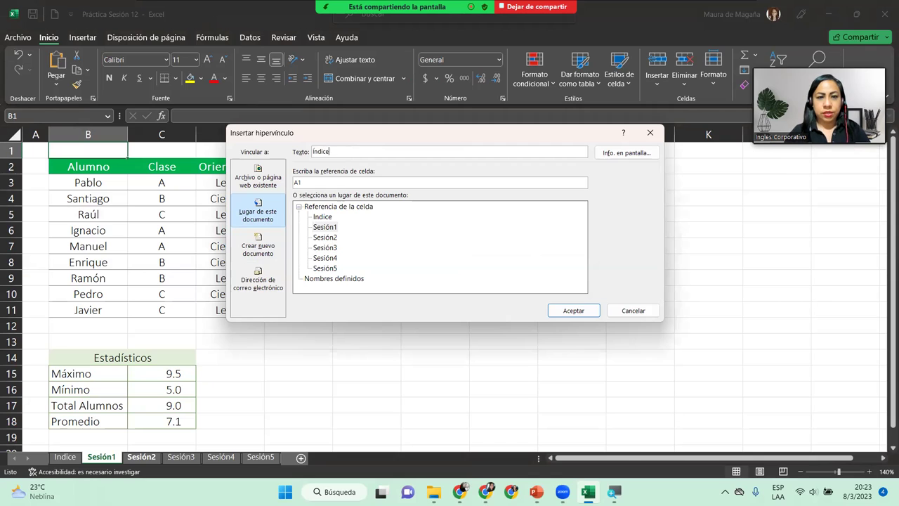
click(322, 181)
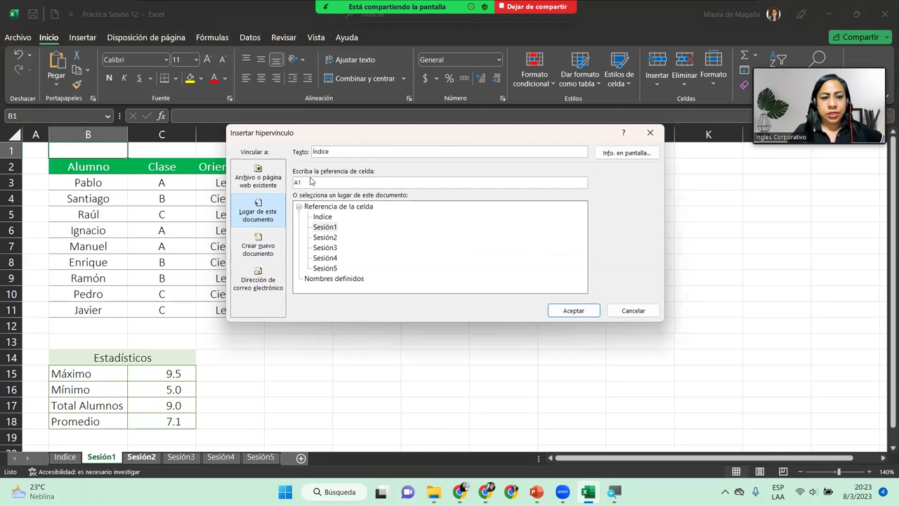
key(BackSpace)
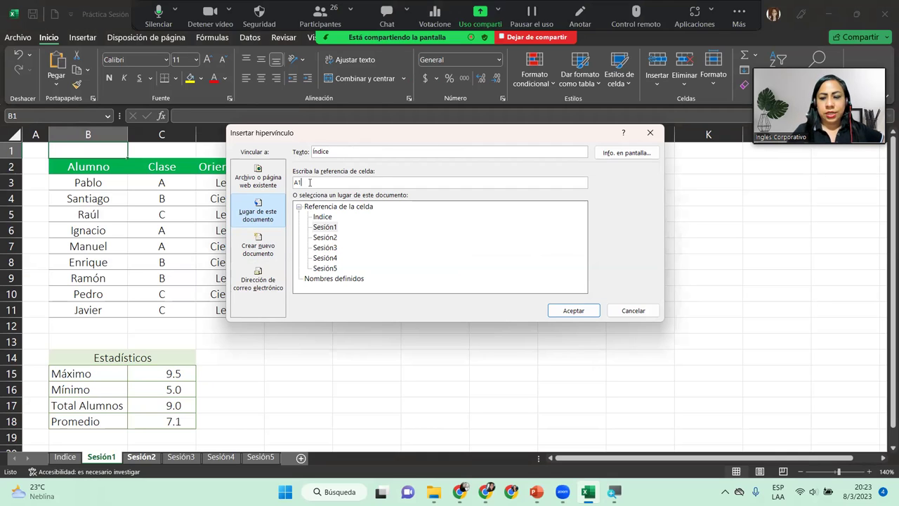
text(2)
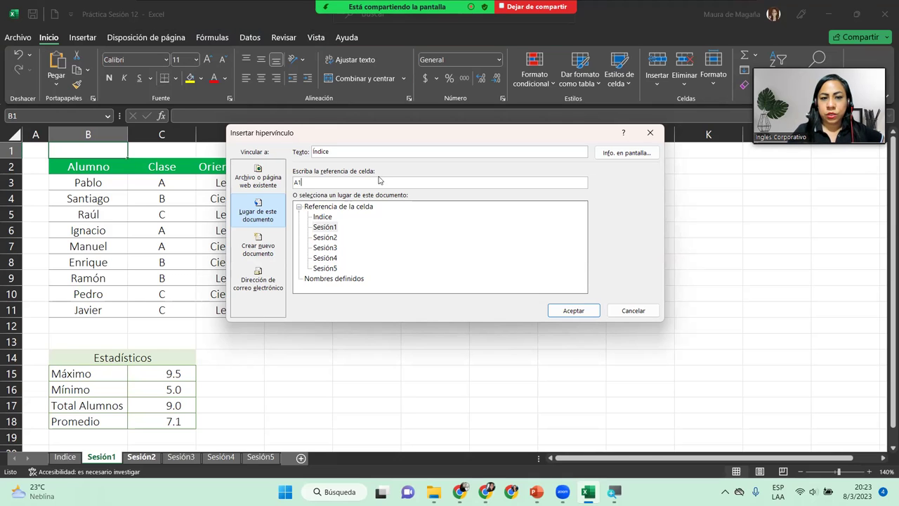
click(323, 217)
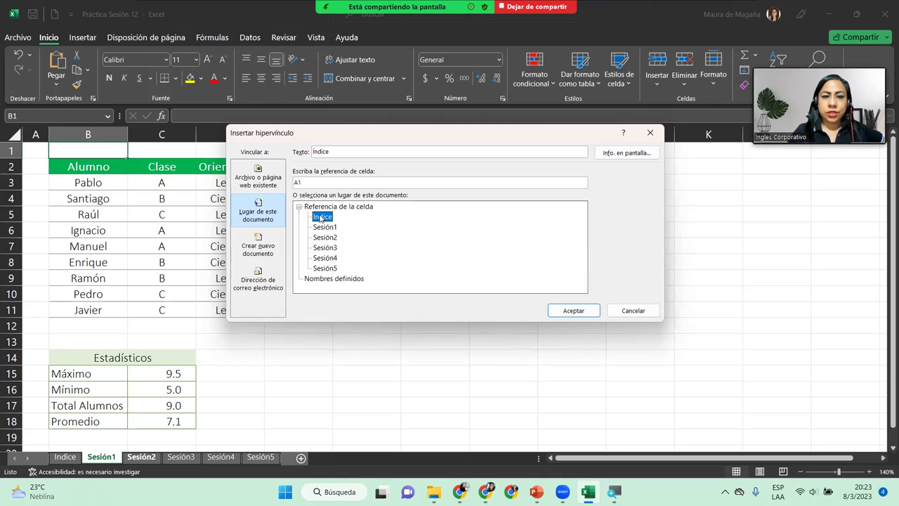
click(554, 308)
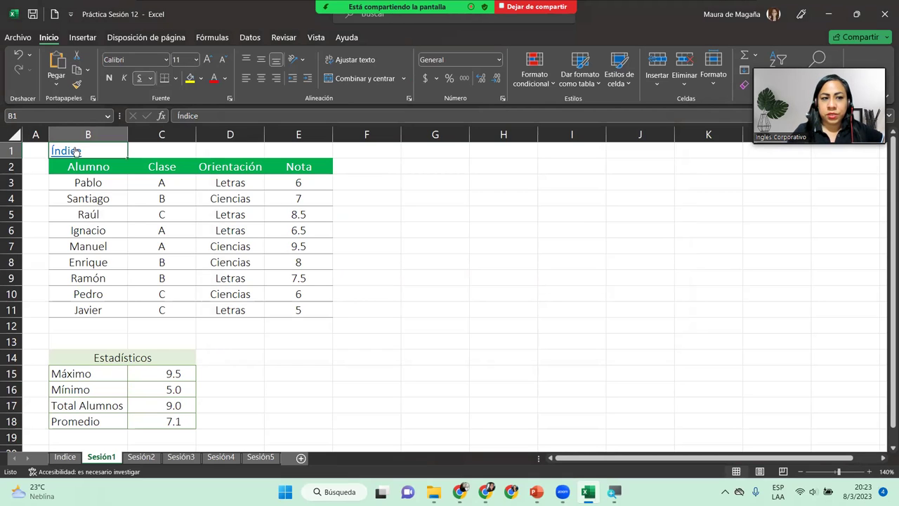
click(71, 154)
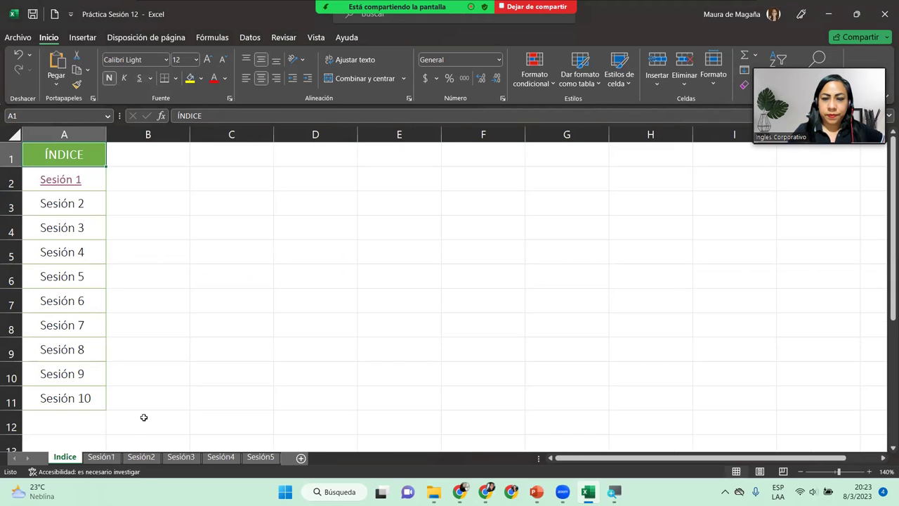
Step: Delete that link and recreate the 'Índice' hyperlink in B1 to the Indice sheet, then test it
click(102, 458)
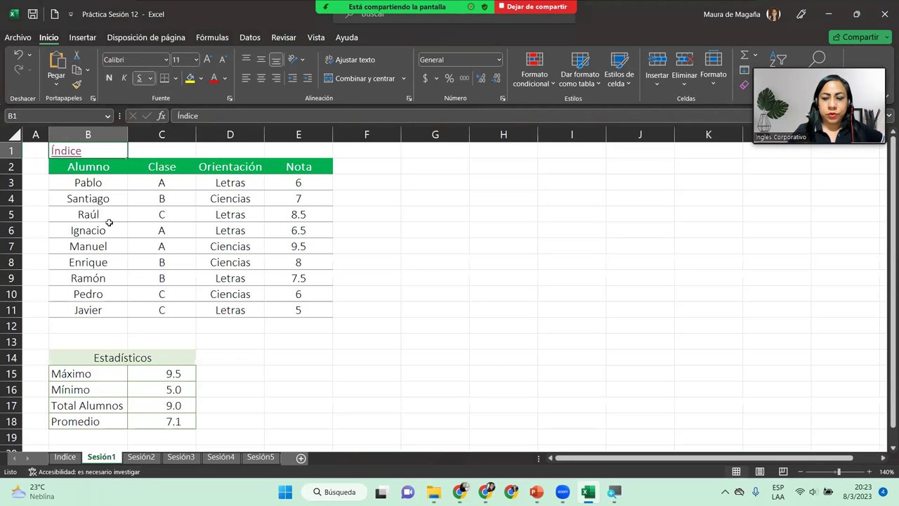
key(Delete)
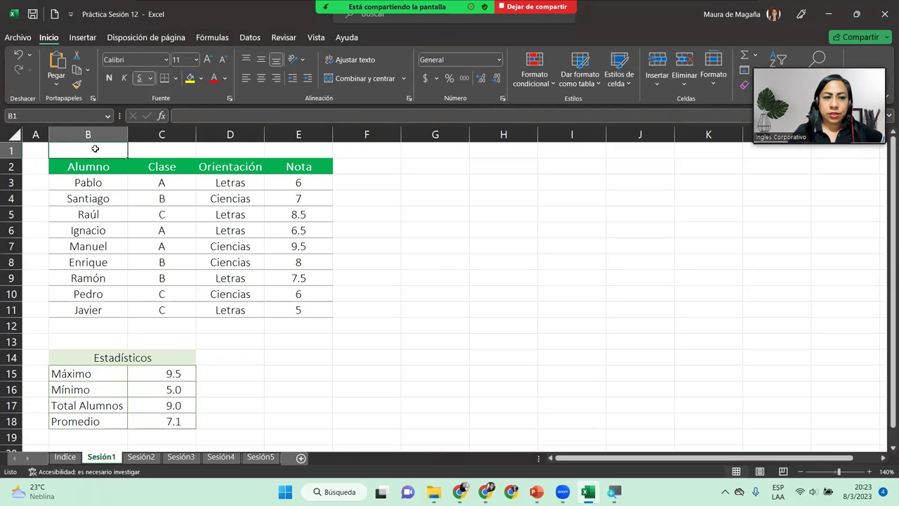
right_click(95, 149)
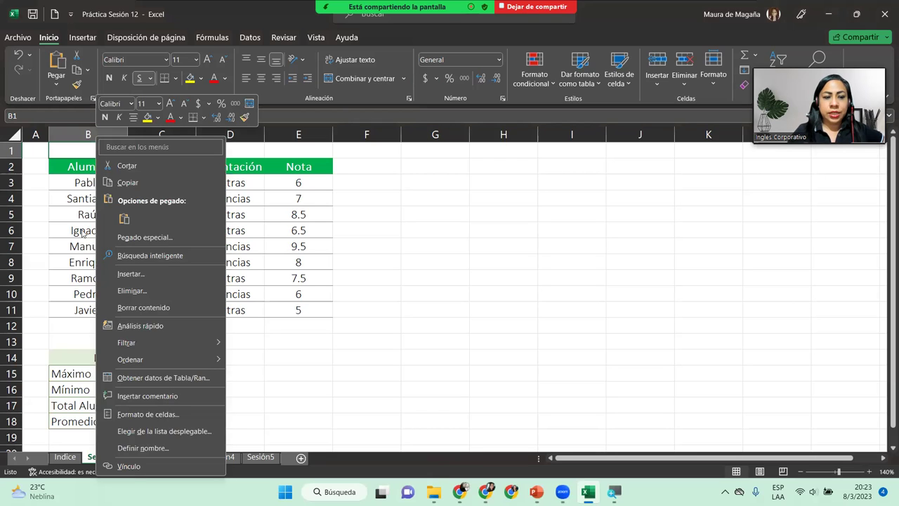
click(140, 465)
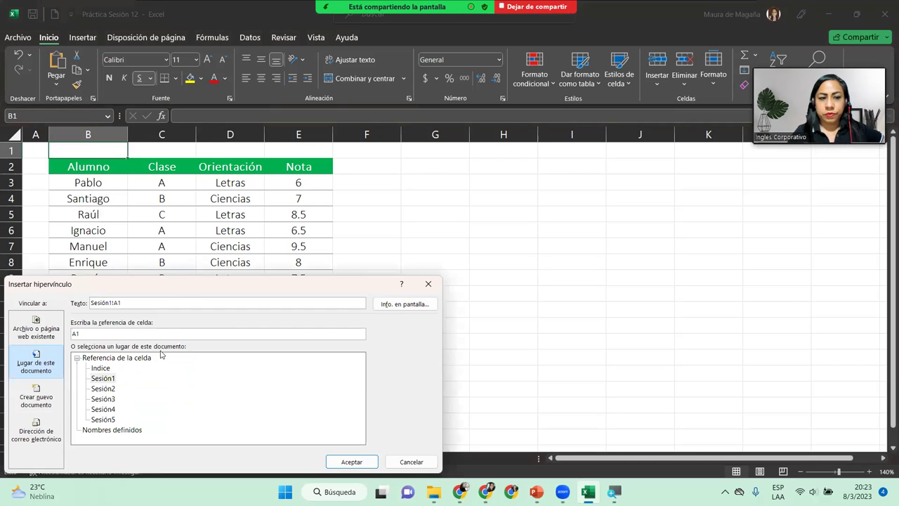
drag(202, 286, 447, 177)
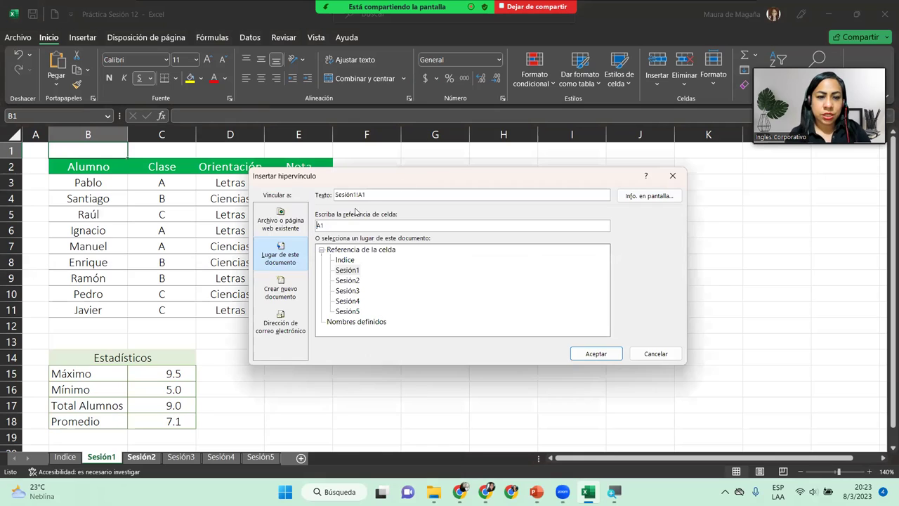
drag(366, 194, 315, 187)
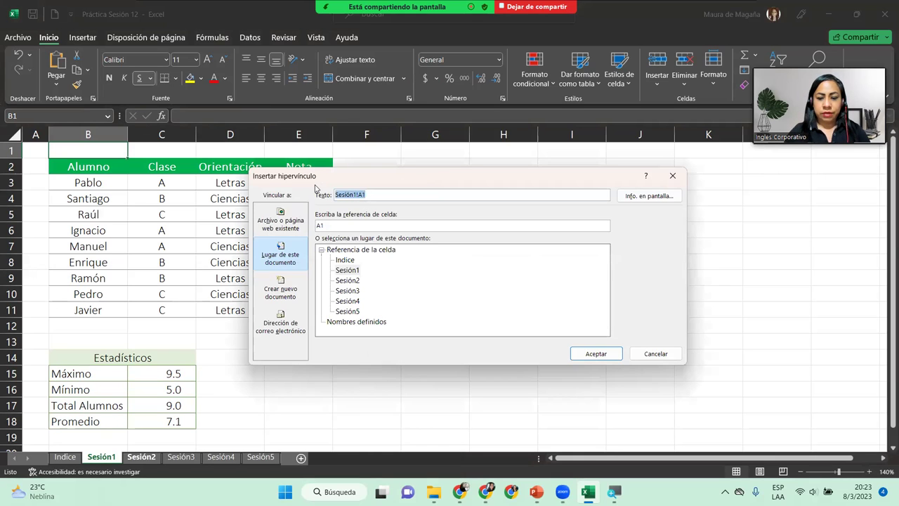
key(BackSpace)
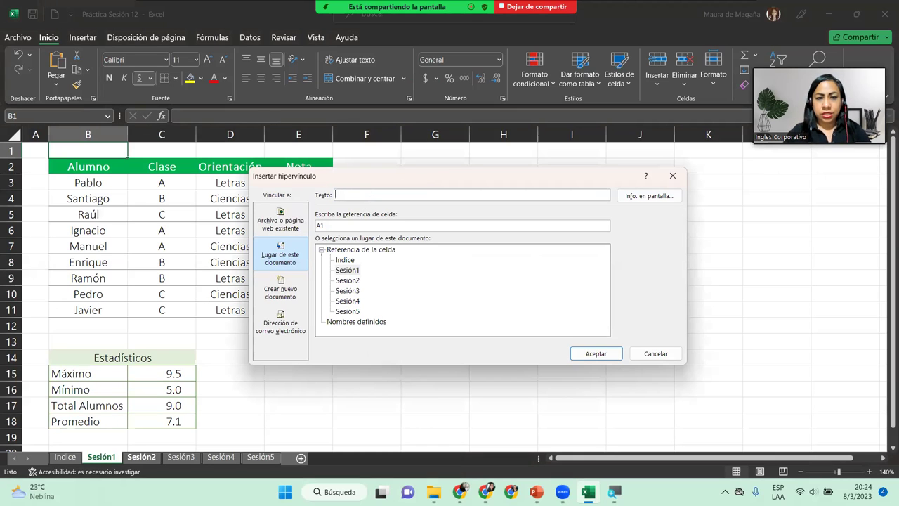
text(Índice)
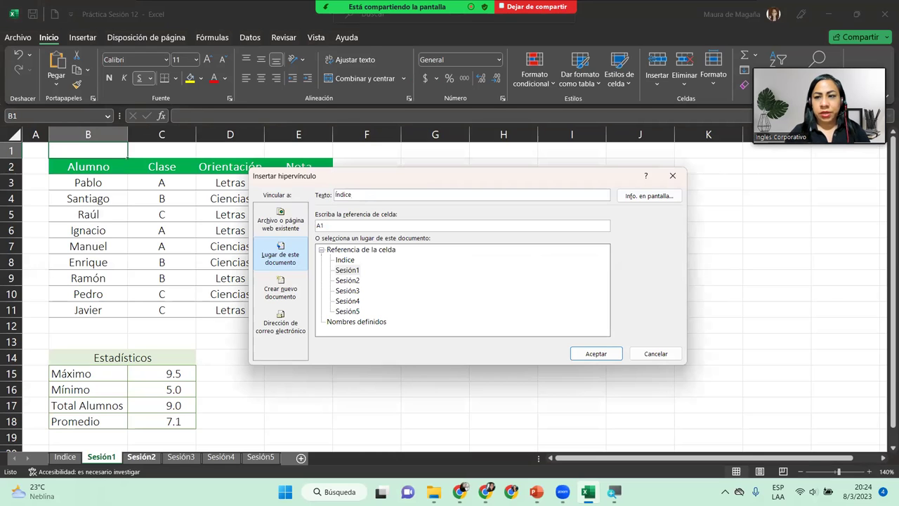
click(366, 226)
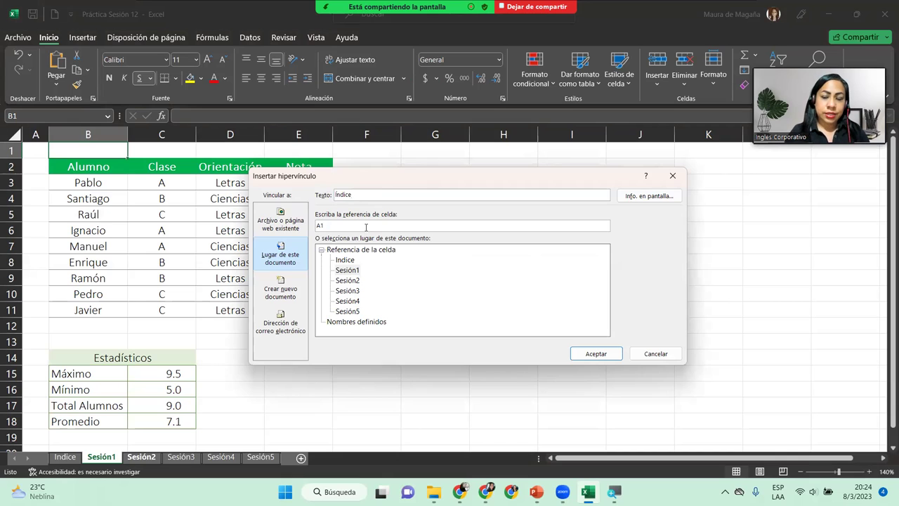
click(342, 260)
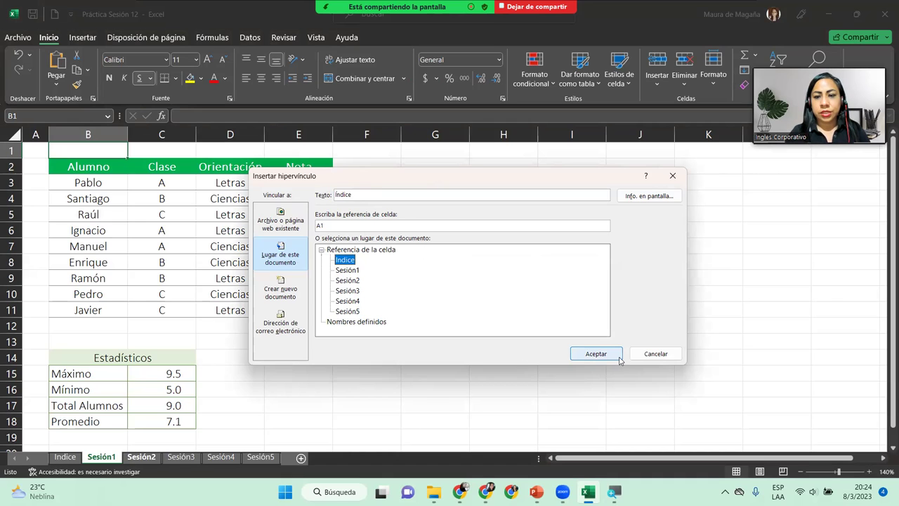
click(596, 354)
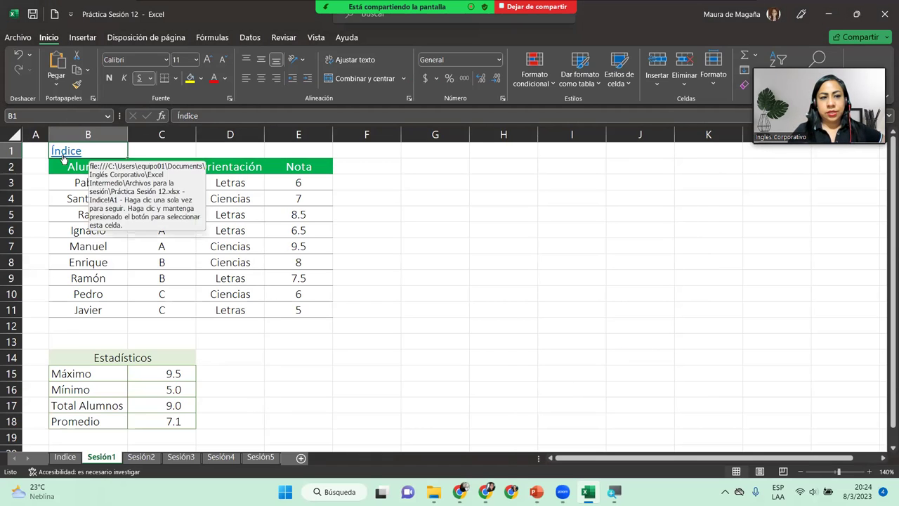
click(63, 156)
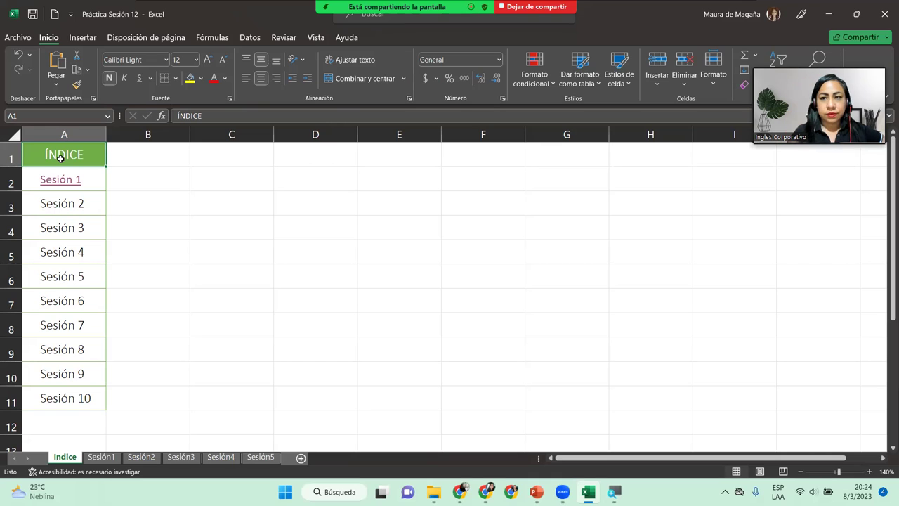
Step: Hyperlink the Sesión 2 entry in A3 to cell A1 of the Sesión2 sheet, then follow it
click(97, 209)
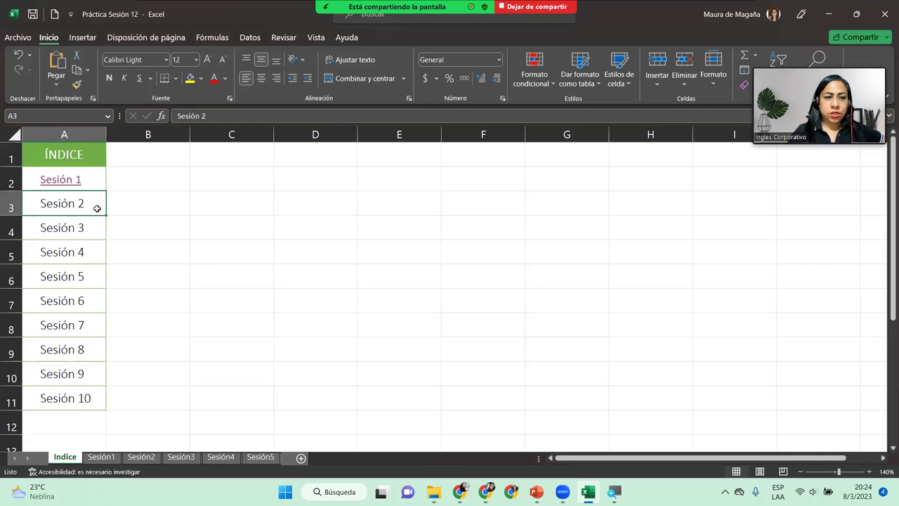
right_click(97, 211)
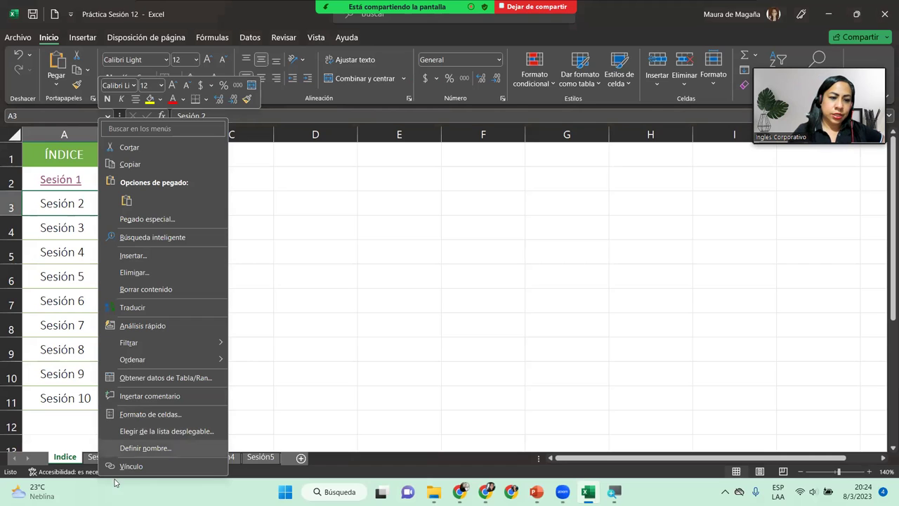
click(144, 467)
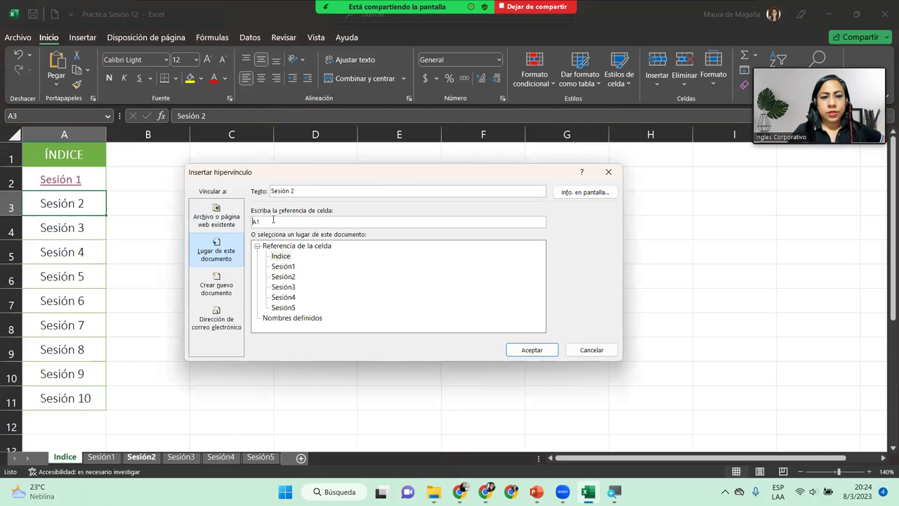
click(293, 278)
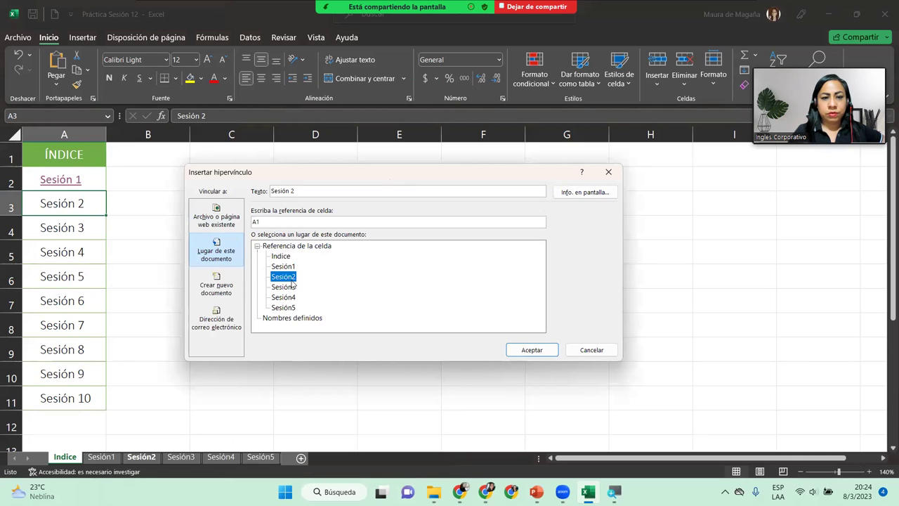
click(530, 348)
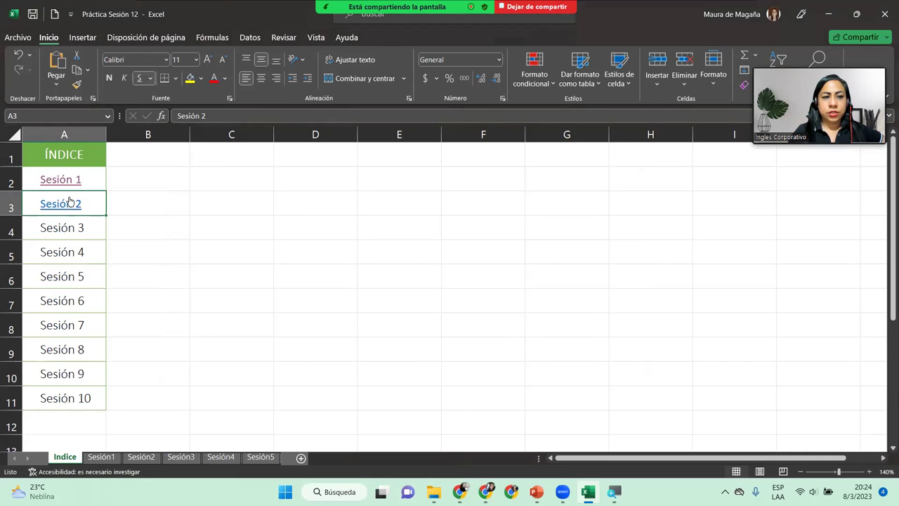
click(71, 201)
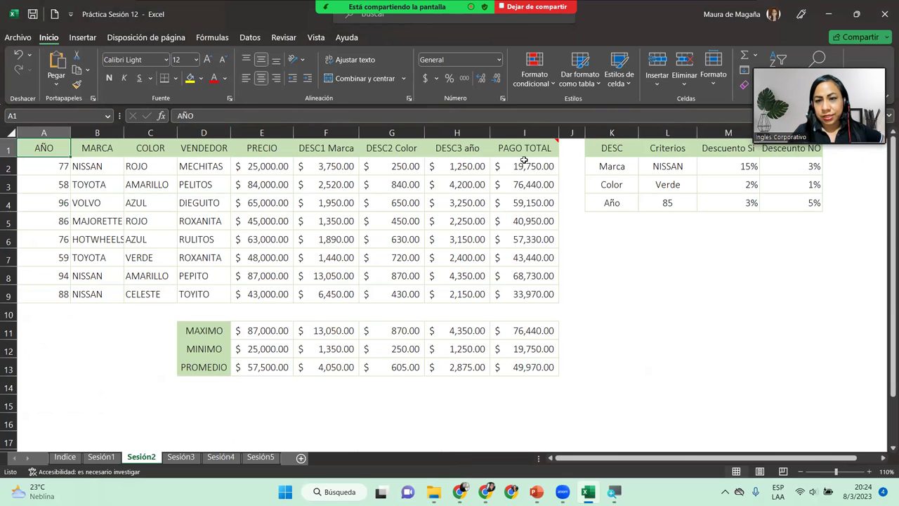
Step: Inspect the PAGO TOTAL formula in I2 and read the comment on the I1 header
click(525, 166)
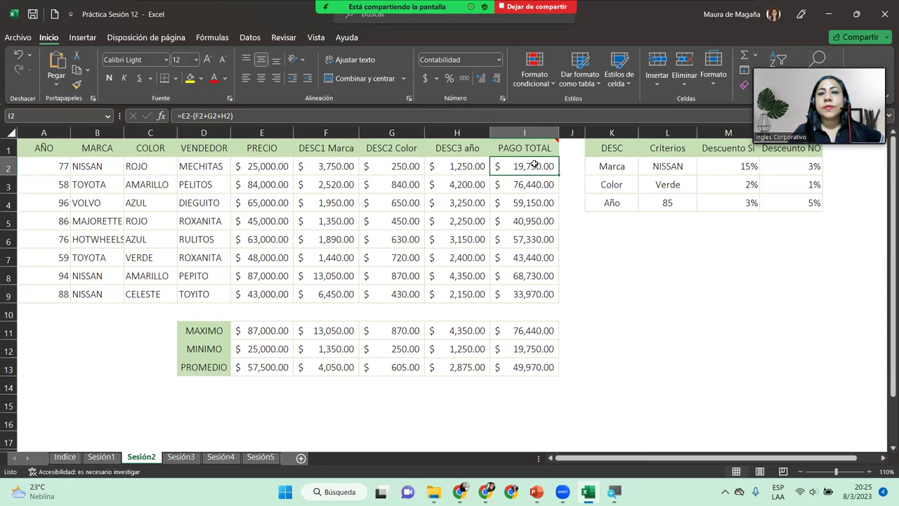
click(538, 145)
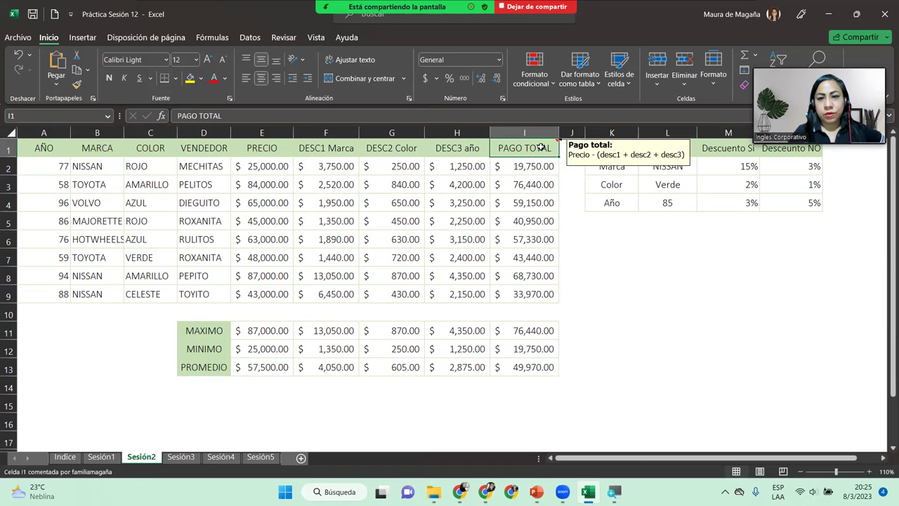
mouse_move(538, 145)
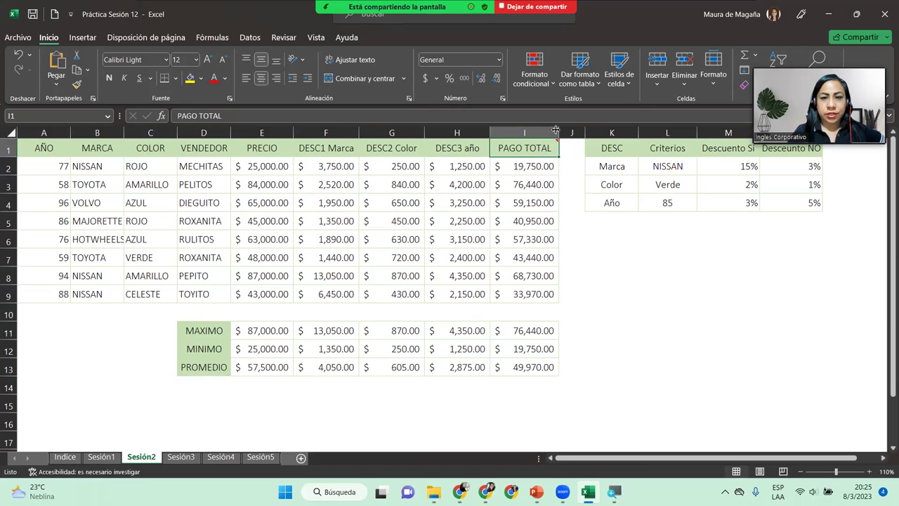
Step: Delete the A1 cell reference from the Sesión 2 link on Indice and follow it to Sesión2
click(66, 457)
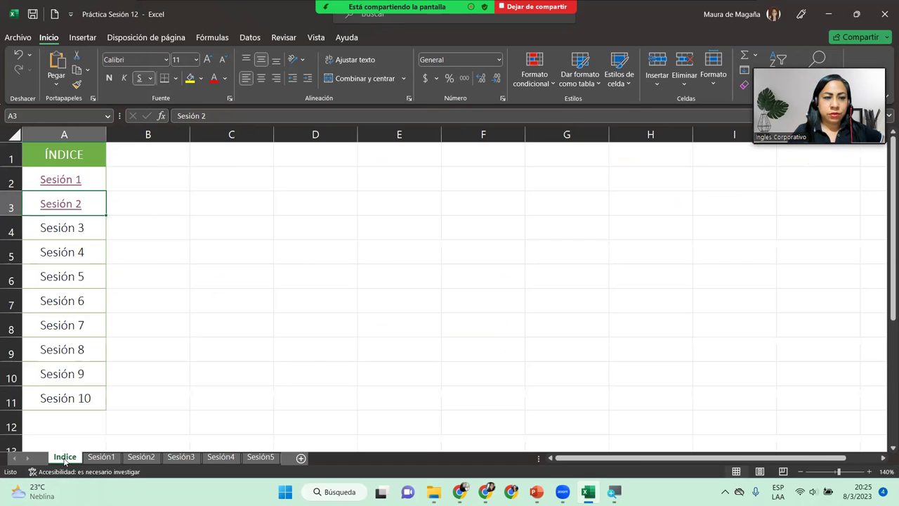
right_click(62, 205)
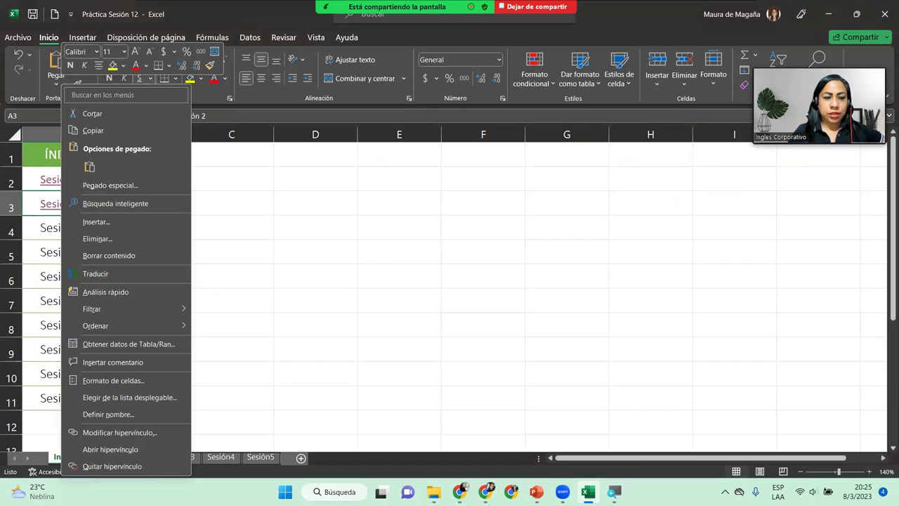
click(144, 434)
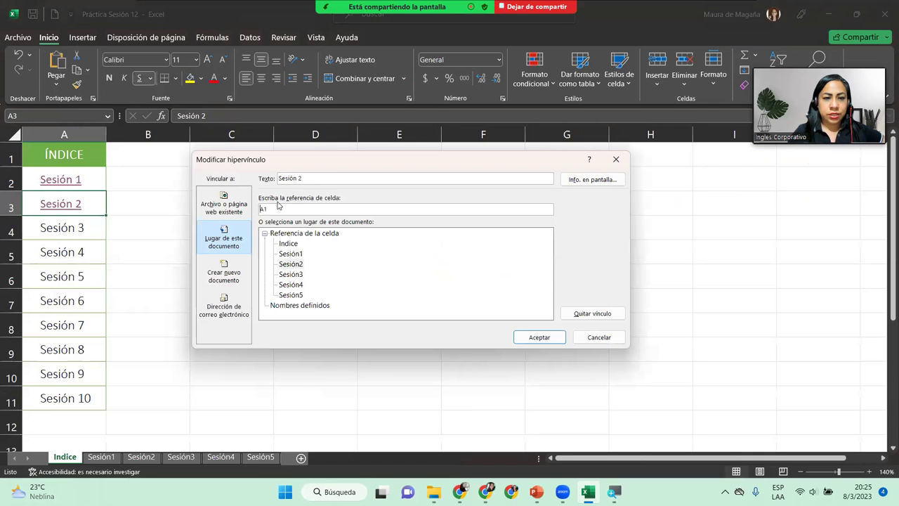
click(267, 209)
key(BackSpace)
key(BackSpace)
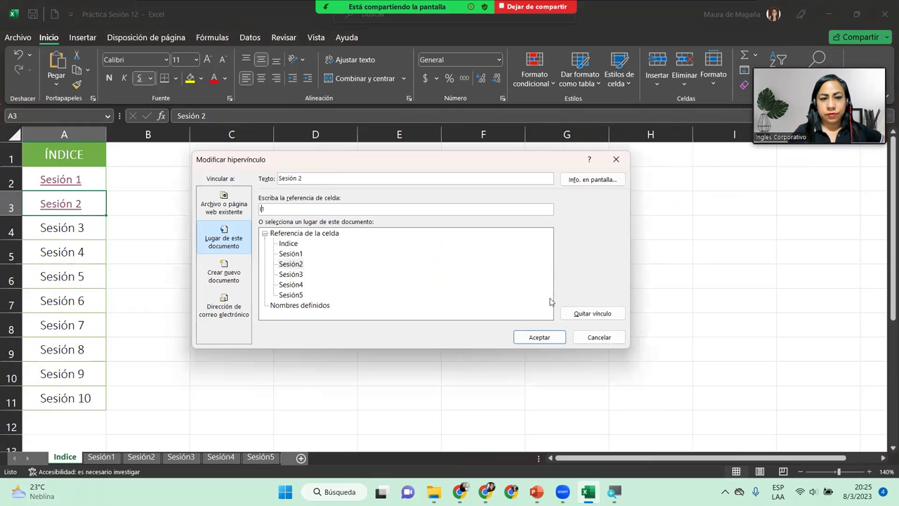
click(530, 338)
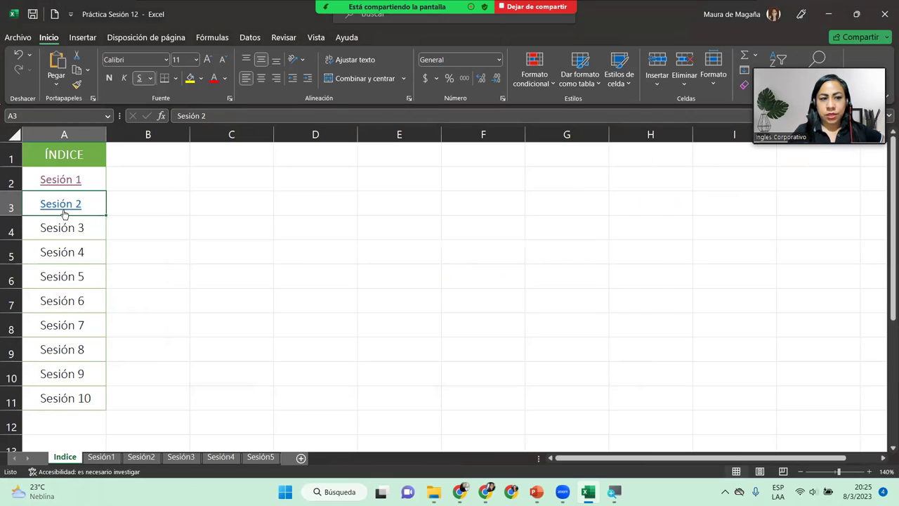
click(62, 204)
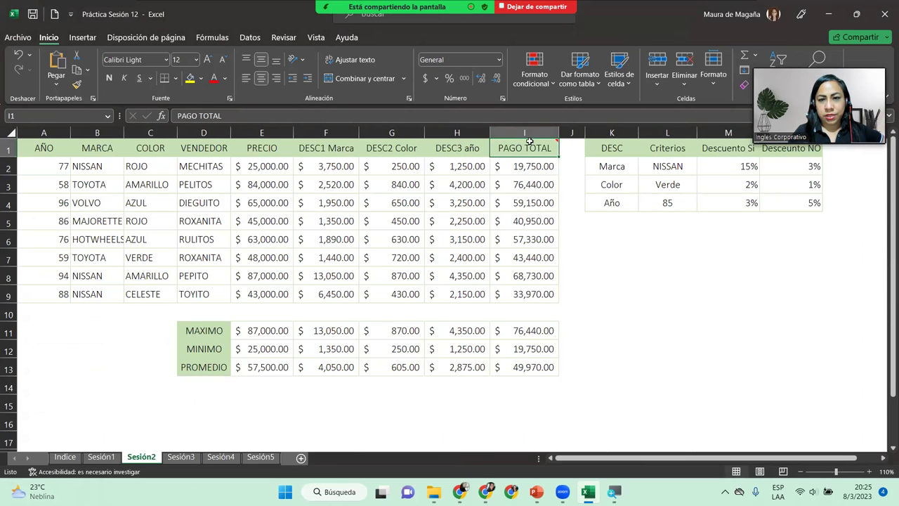
Step: Select empty cell K6 below the discount table on Sesión2 and bring up the Insertar commands
mouse_move(528, 148)
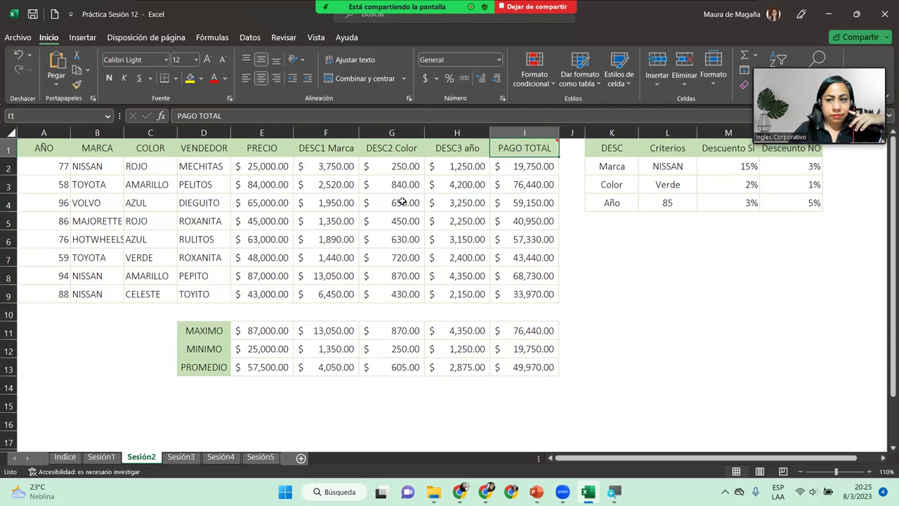
click(52, 345)
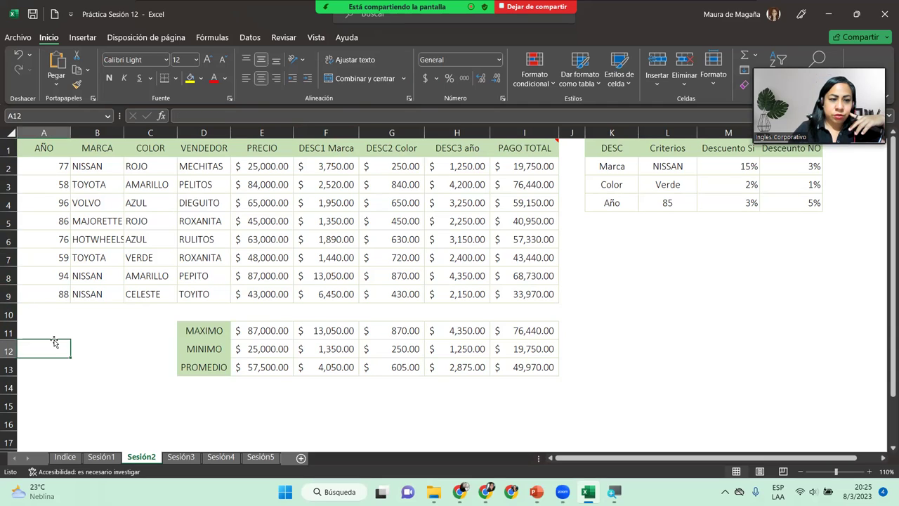
click(54, 330)
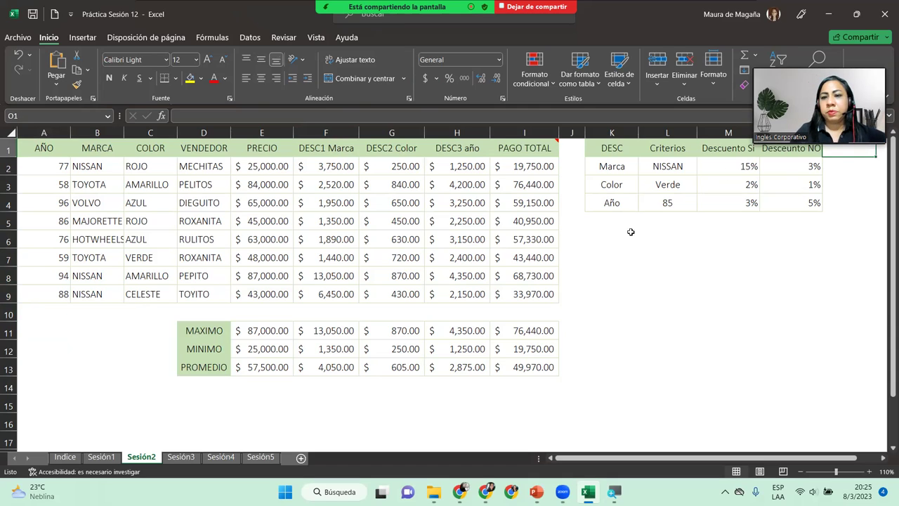
click(607, 232)
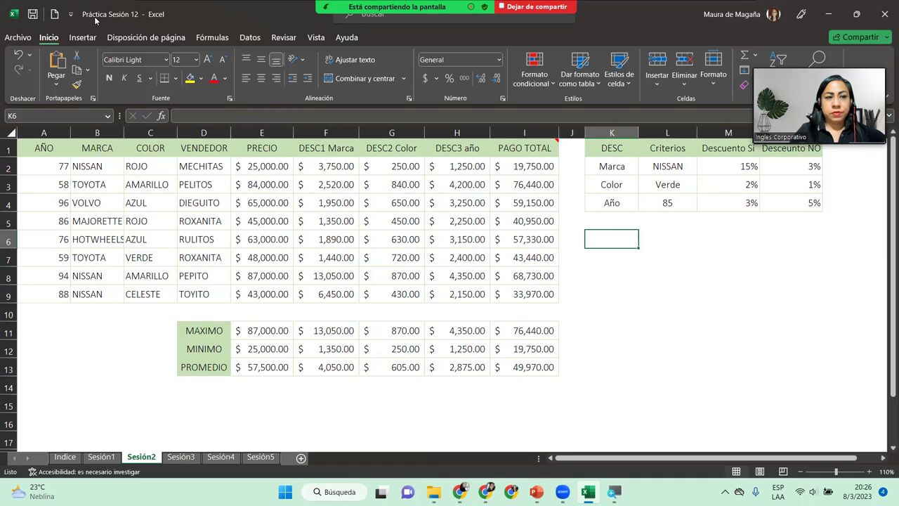
click(80, 40)
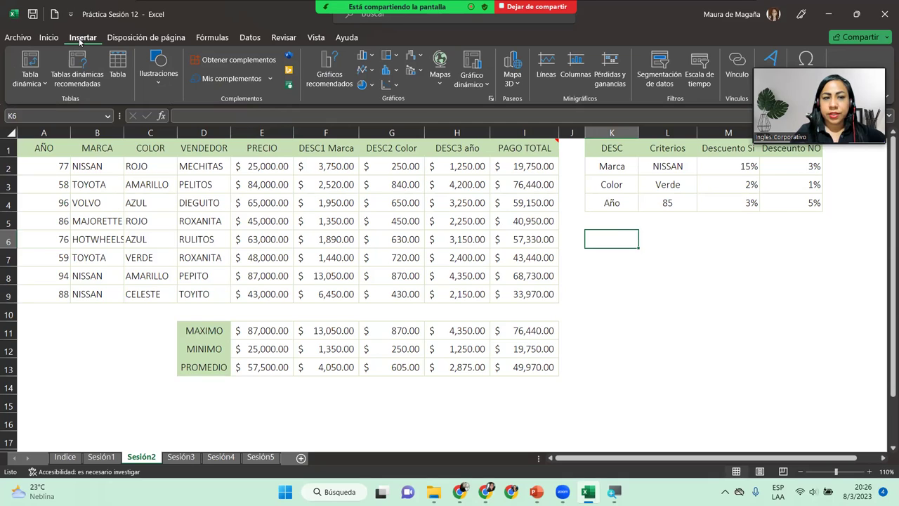
Step: Draw a 2.54 cm circle with the Elipse shape beside the criteria table
click(159, 83)
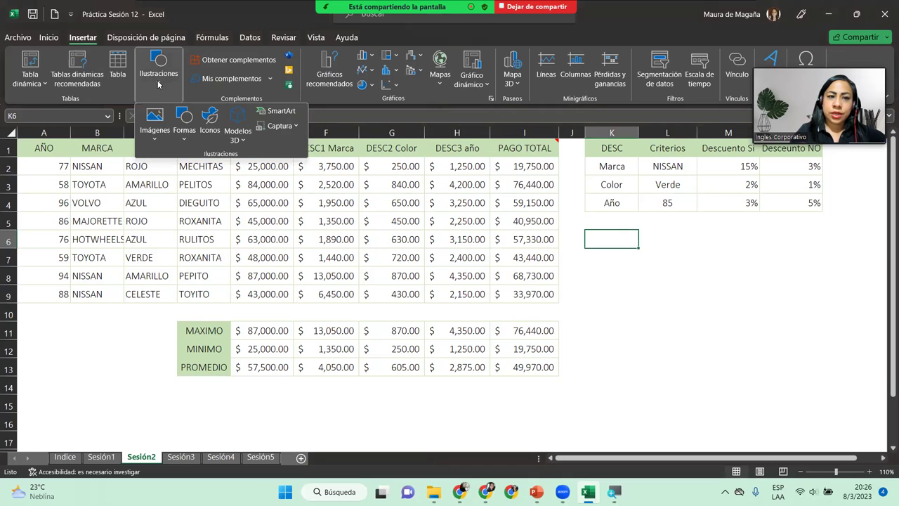
click(188, 134)
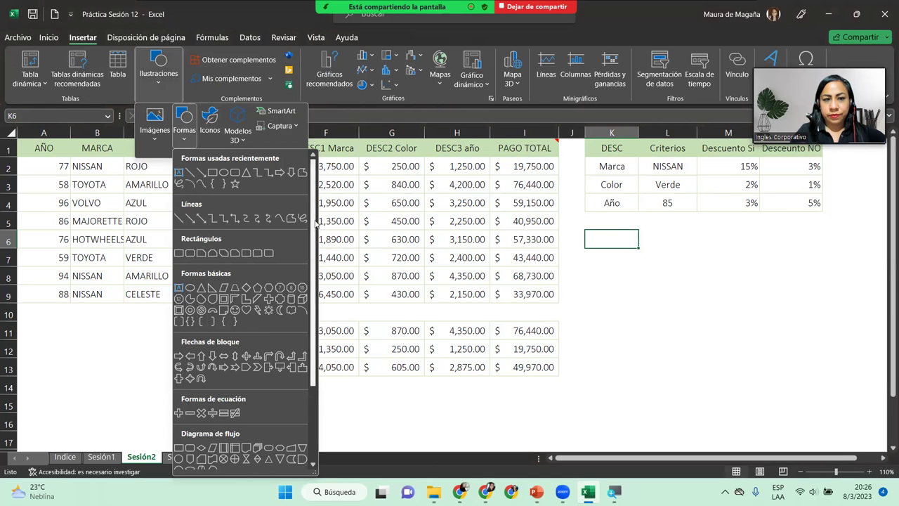
scroll(304, 357, down, 3)
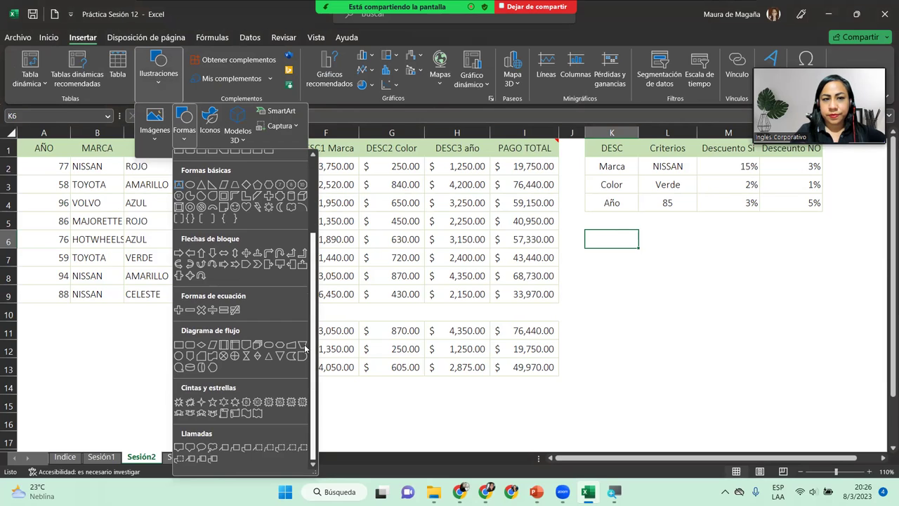
scroll(314, 243, up, 2)
scroll(313, 238, up, 1)
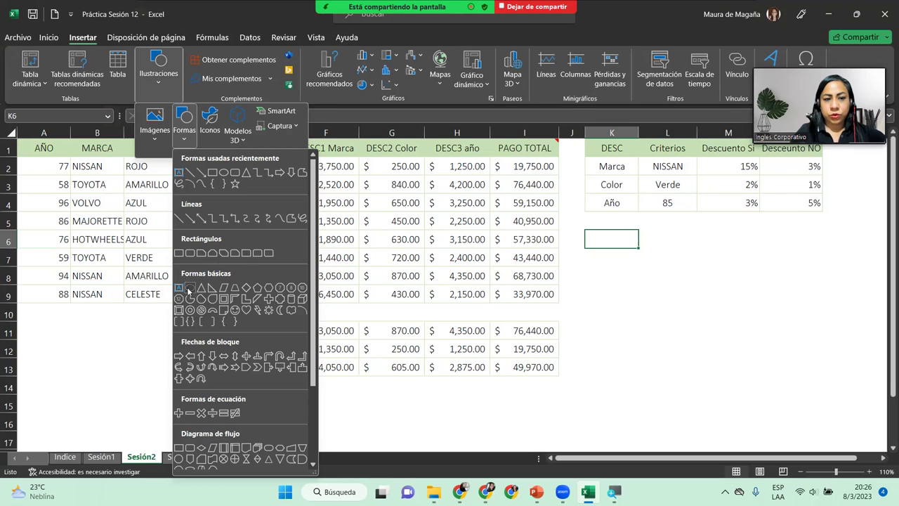
click(188, 289)
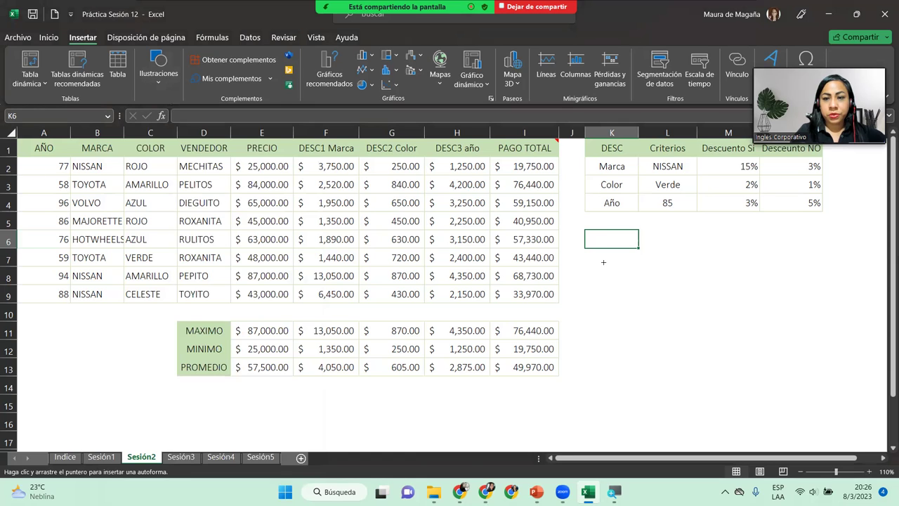
drag(602, 259, 670, 327)
mouse_move(642, 301)
mouse_down()
mouse_move(197, 357)
mouse_move(439, 344)
mouse_move(631, 269)
mouse_up()
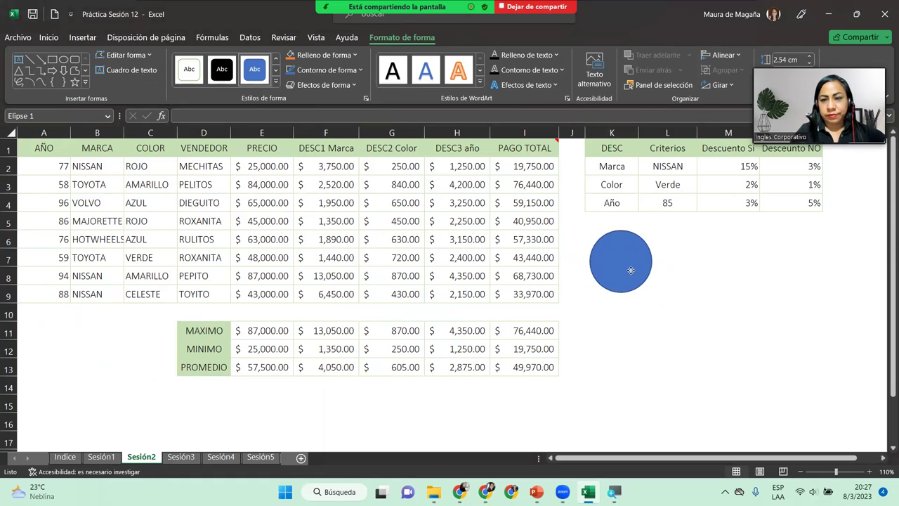
Step: Nudge the circle into place just below the Año row of the criteria table
drag(631, 270, 626, 263)
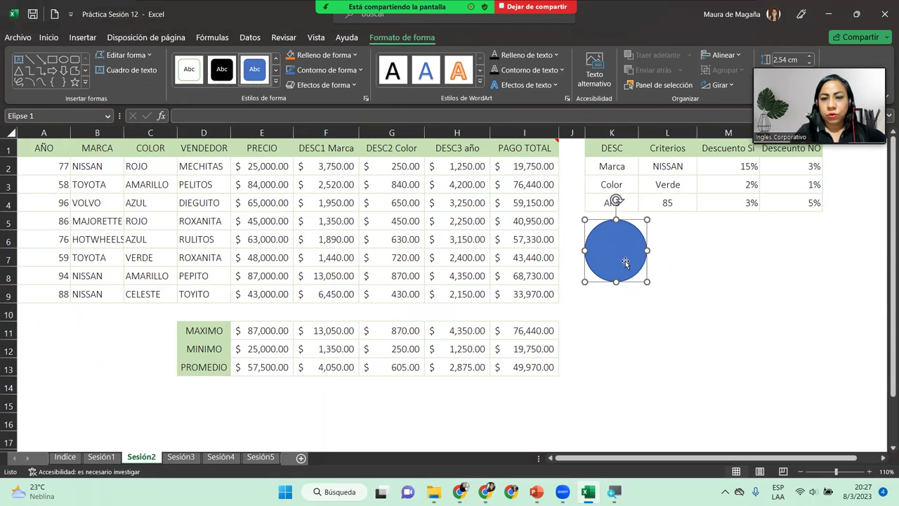
drag(626, 262, 621, 260)
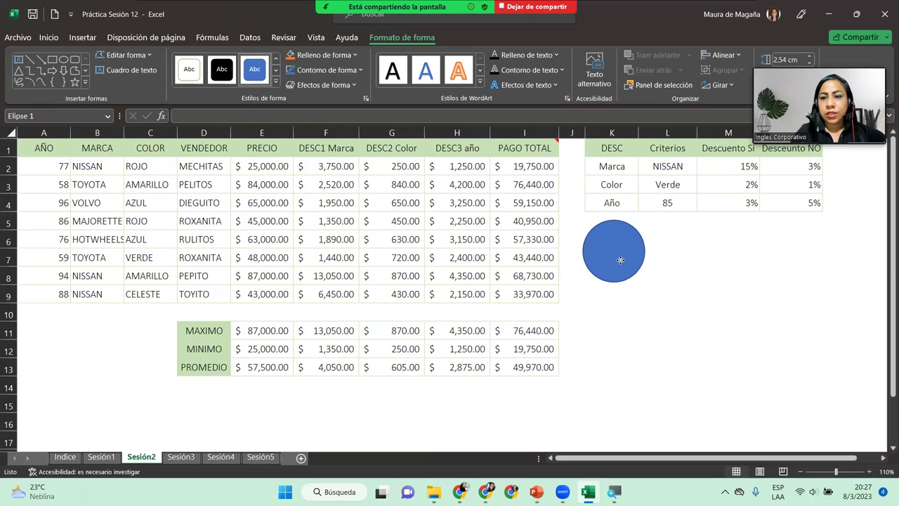
drag(620, 260, 623, 260)
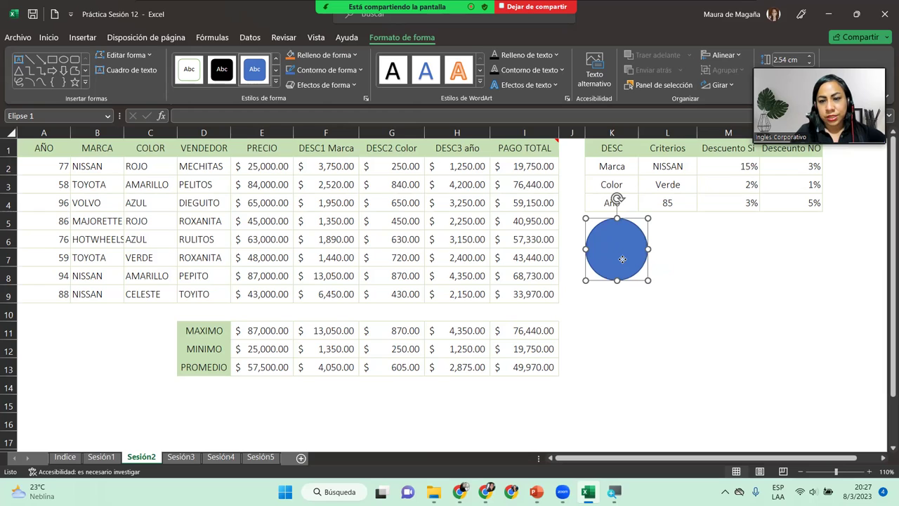
drag(623, 260, 622, 260)
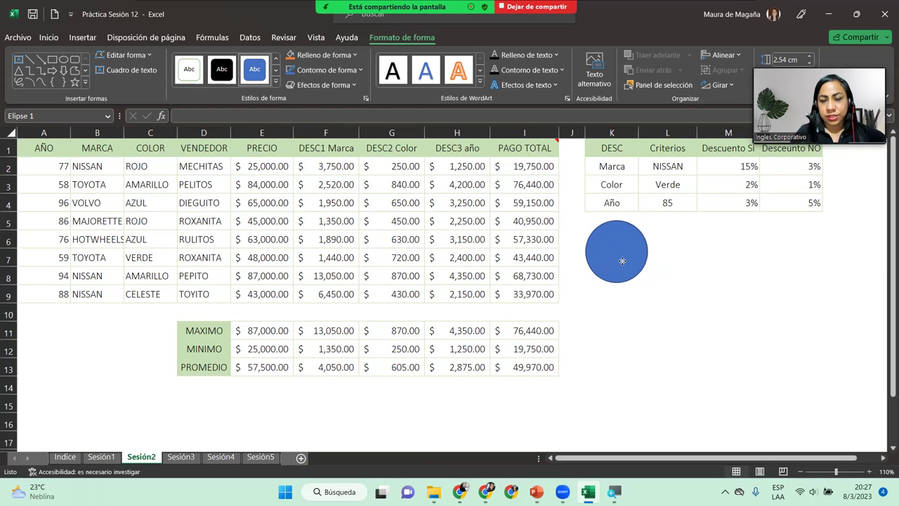
drag(623, 261, 622, 262)
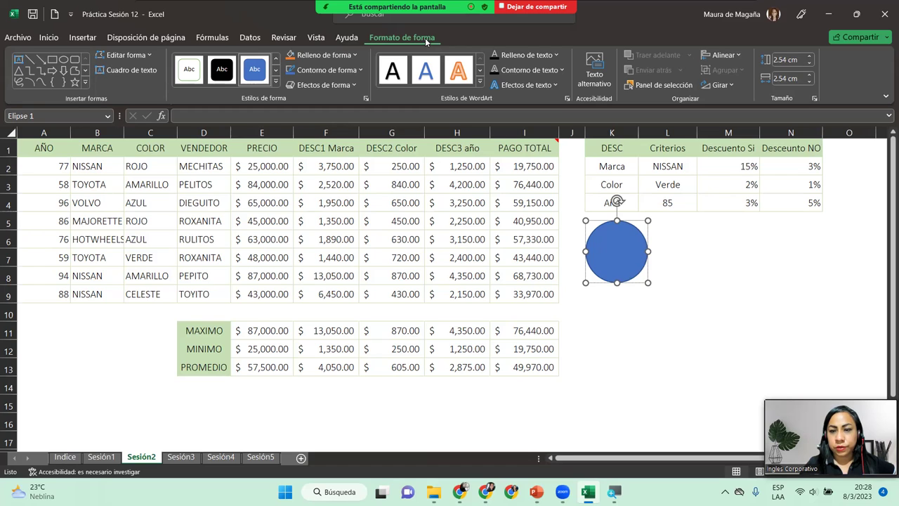
Step: Reduce the circle's height and width to 1.5 cm each
click(812, 64)
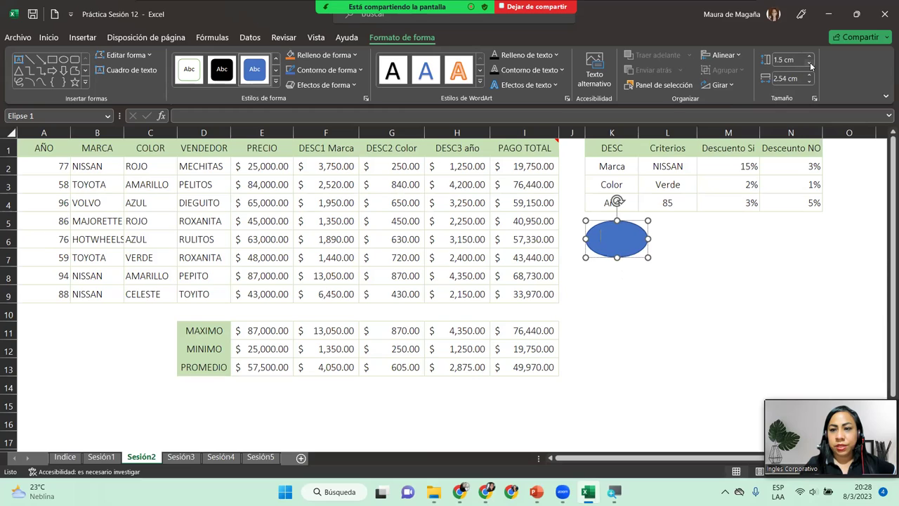
click(809, 82)
click(809, 81)
click(810, 81)
click(809, 81)
click(809, 82)
click(809, 82)
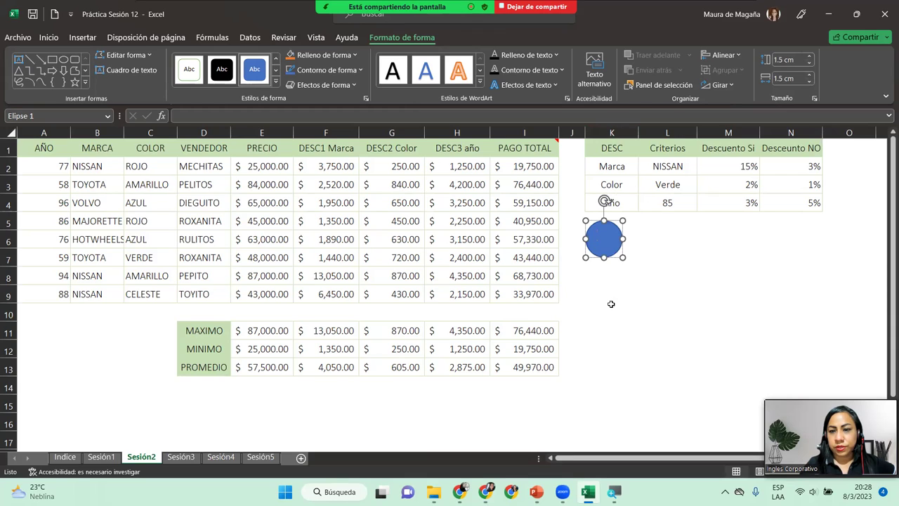
Step: Centre the circle's text horizontally and vertically and type the label 'Índice'
click(46, 38)
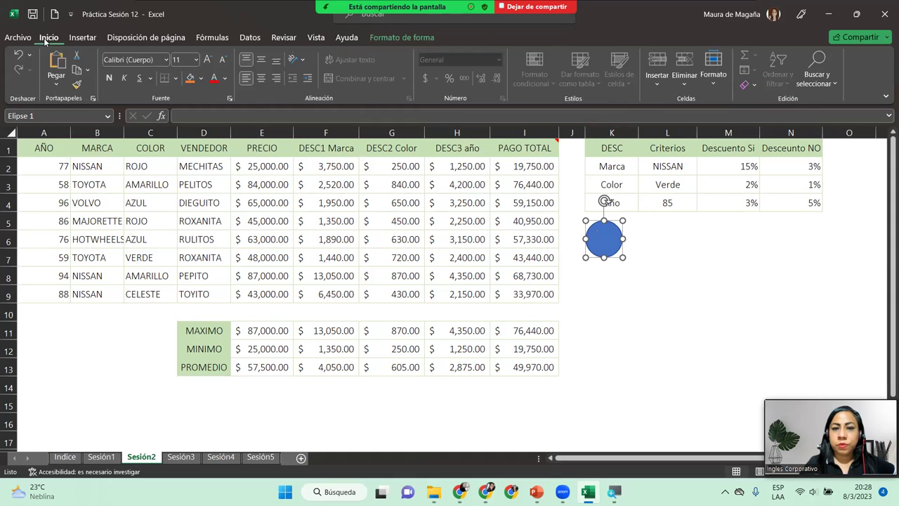
click(260, 78)
click(261, 59)
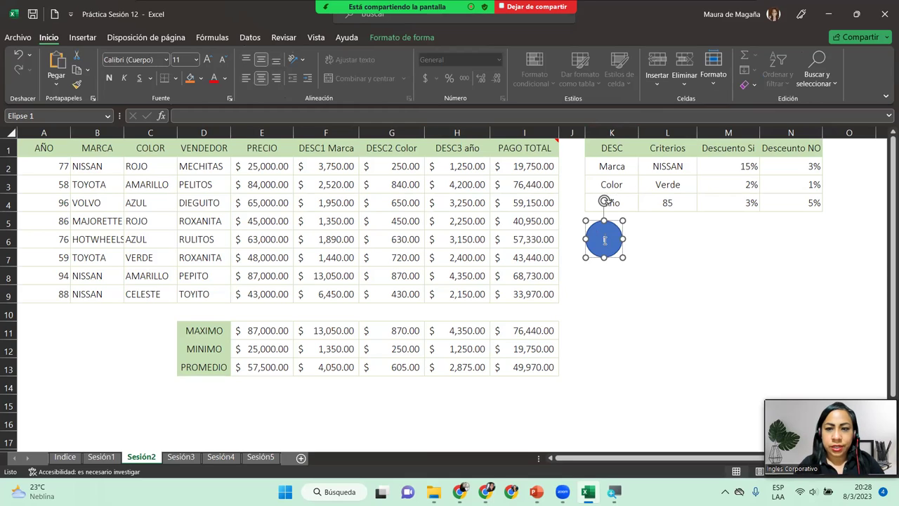
text(Índice)
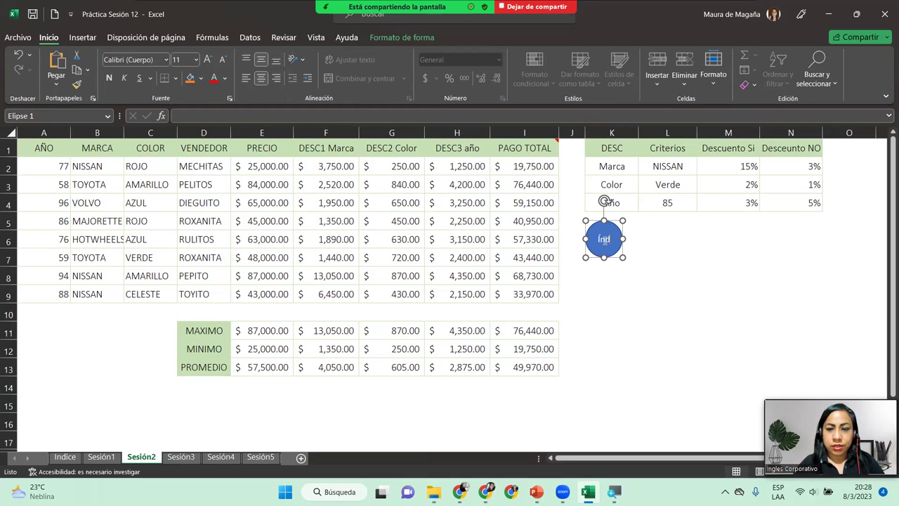
key(BackSpace)
key(BackSpace)
key(BackSpace)
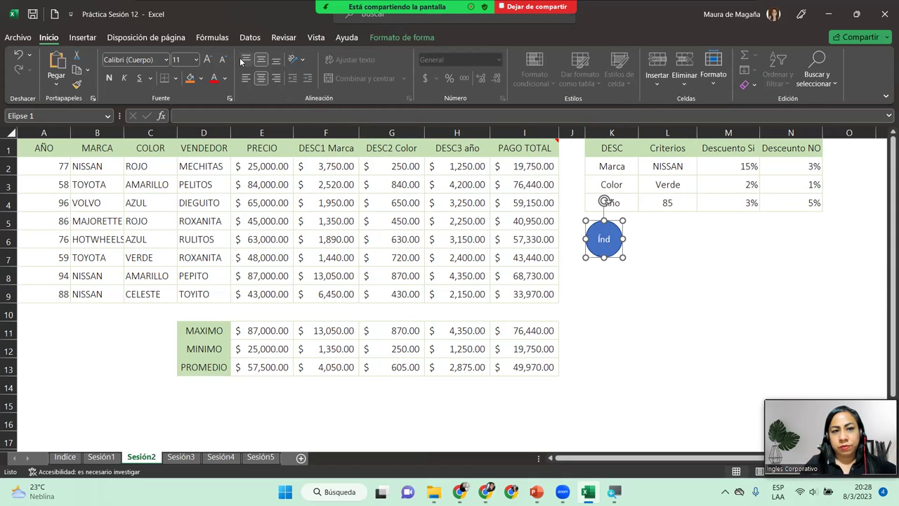
Step: Set the Índice label's font size to 9 points
click(223, 60)
click(223, 61)
click(224, 61)
click(223, 61)
click(223, 61)
click(213, 61)
click(214, 61)
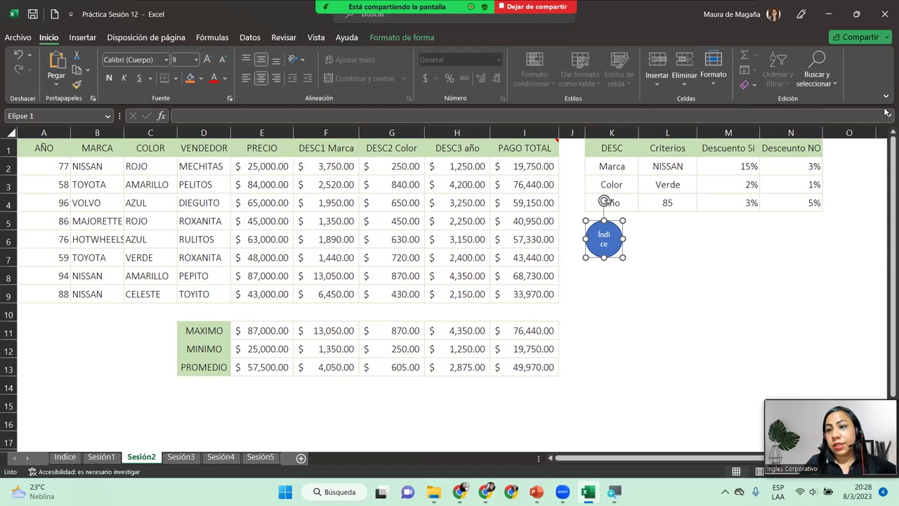
Step: Resize the Índice shape to 2 cm wide by 1.5 cm high and nudge it into place
click(414, 38)
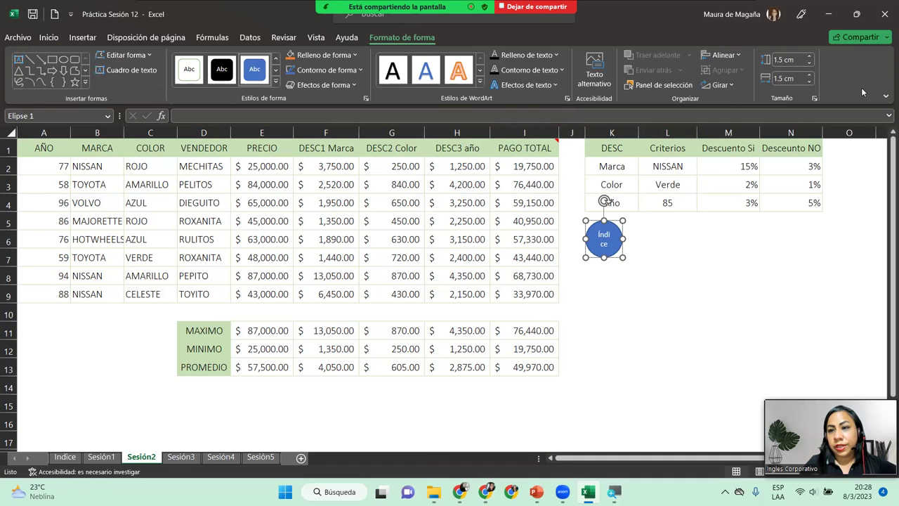
click(808, 57)
click(808, 58)
click(809, 76)
click(809, 76)
click(809, 76)
click(810, 76)
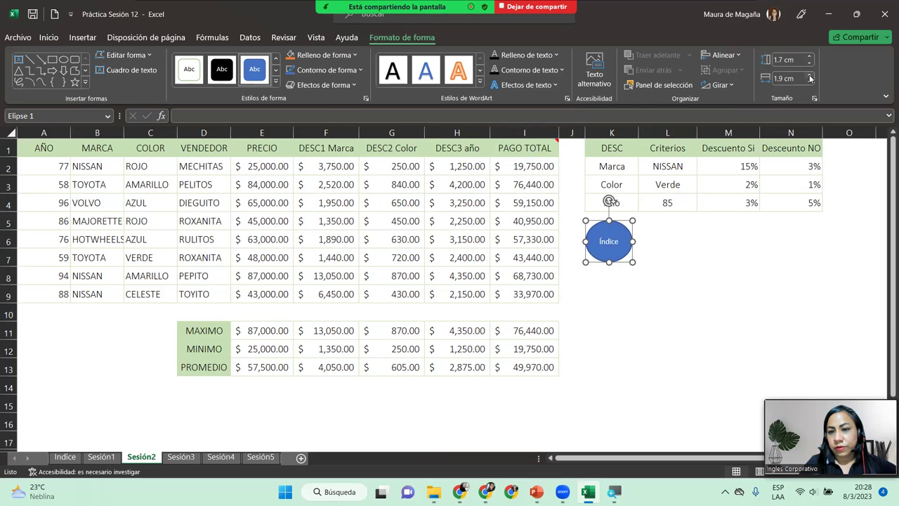
click(808, 76)
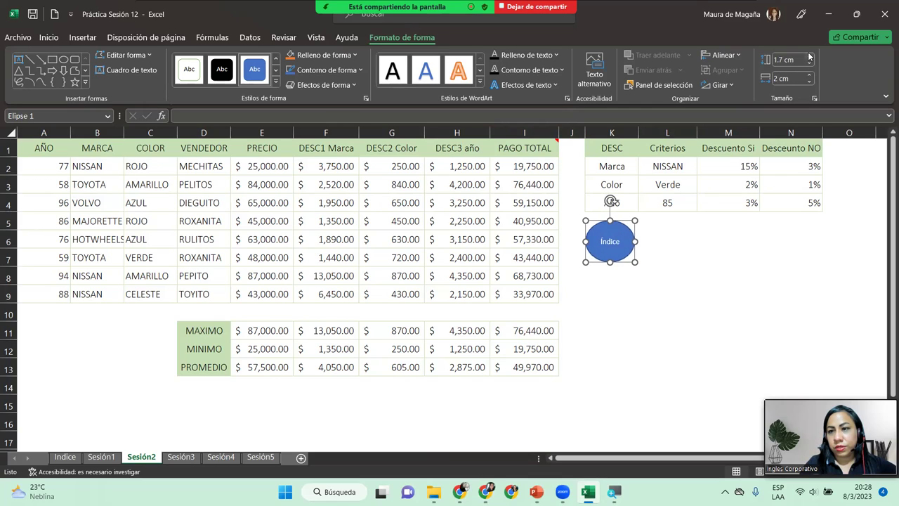
click(809, 58)
click(809, 64)
click(811, 65)
click(809, 64)
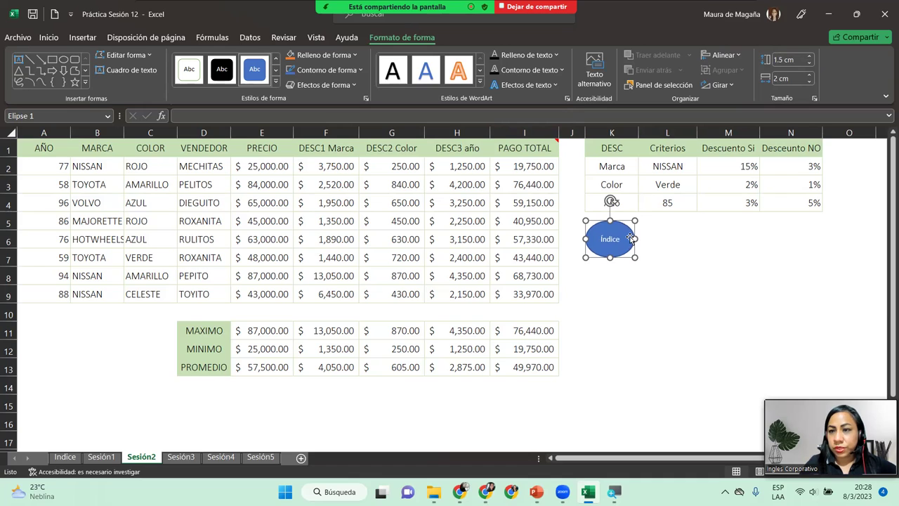
drag(630, 238, 629, 236)
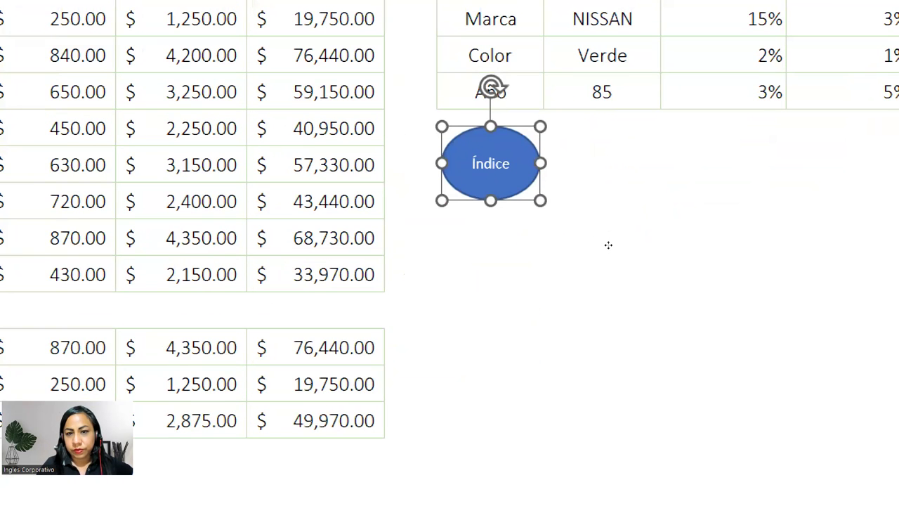
click(609, 244)
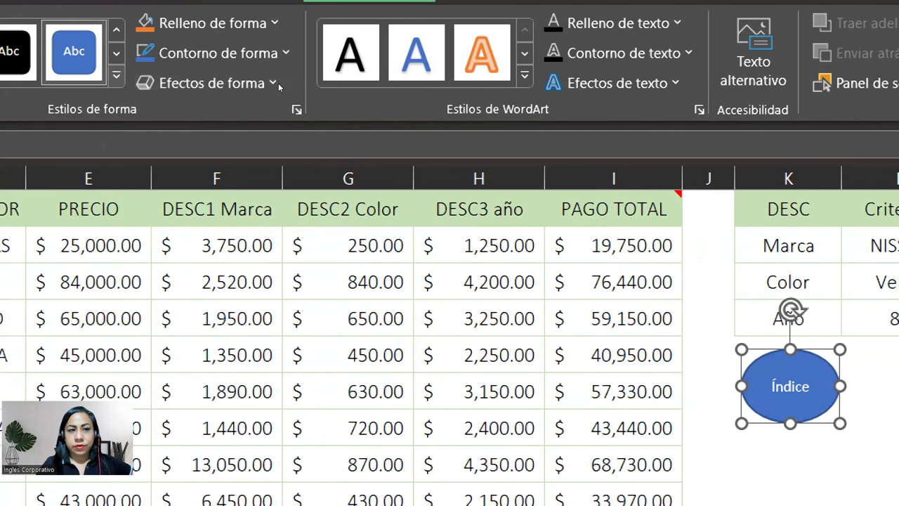
Step: Apply the Bisel > Diagonal shape effect to the Índice oval
click(95, 74)
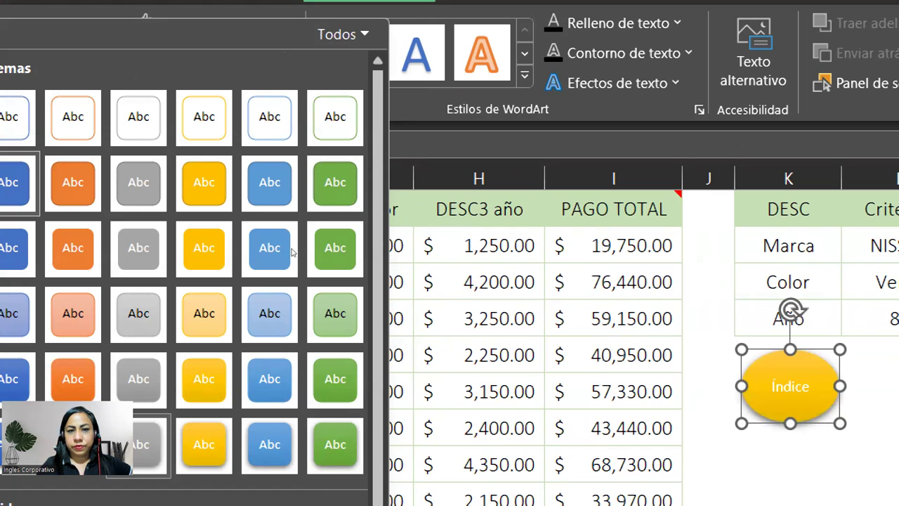
click(416, 94)
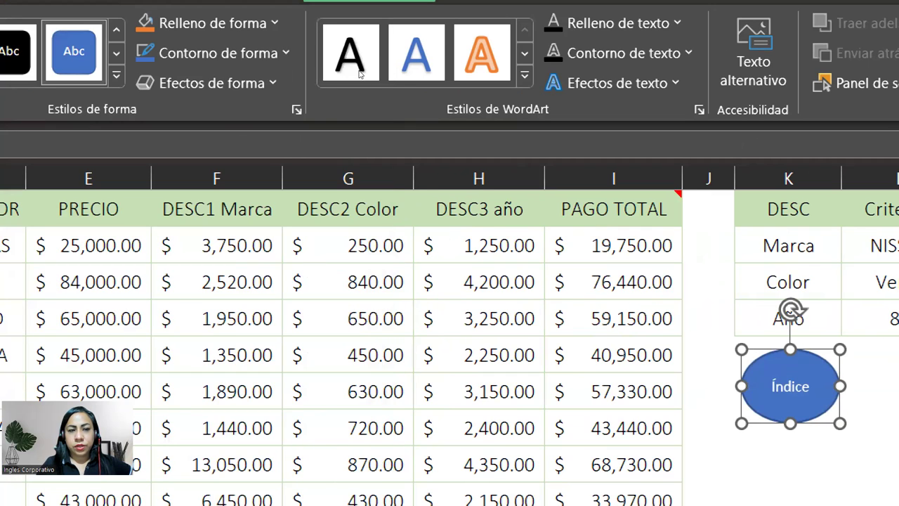
click(211, 83)
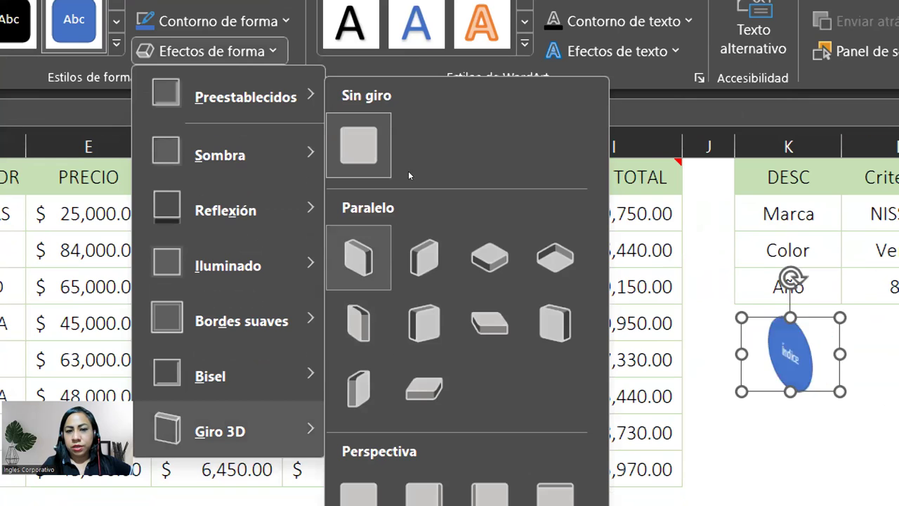
mouse_move(231, 376)
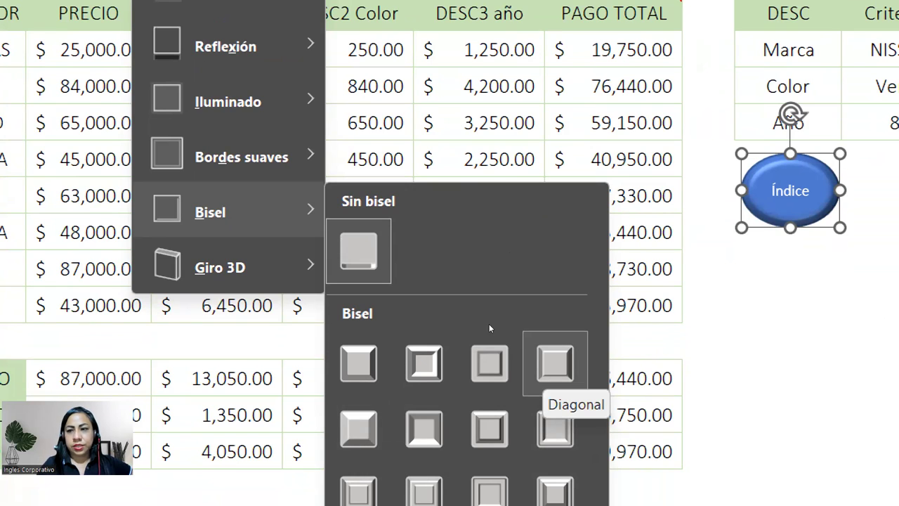
click(555, 363)
scroll(748, 235, right, 3)
click(652, 247)
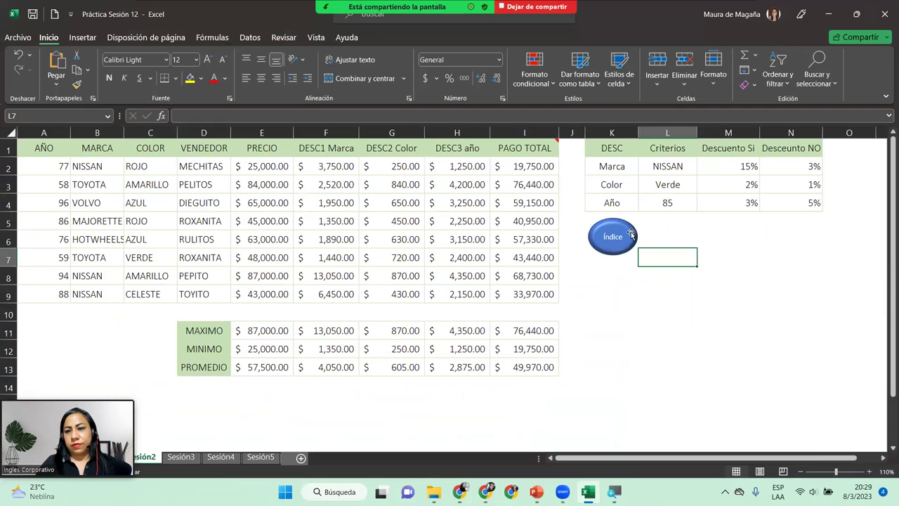
Step: Fill the Índice oval light green and remove its outline
click(632, 236)
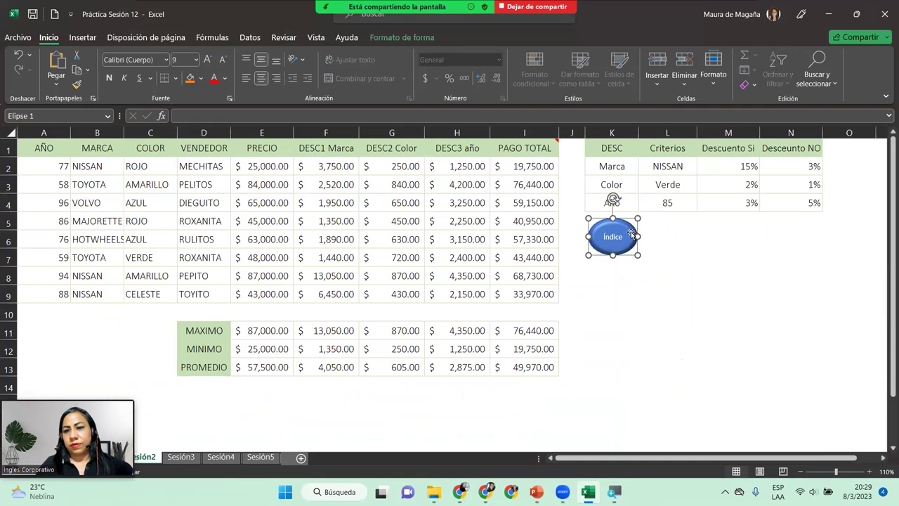
click(420, 37)
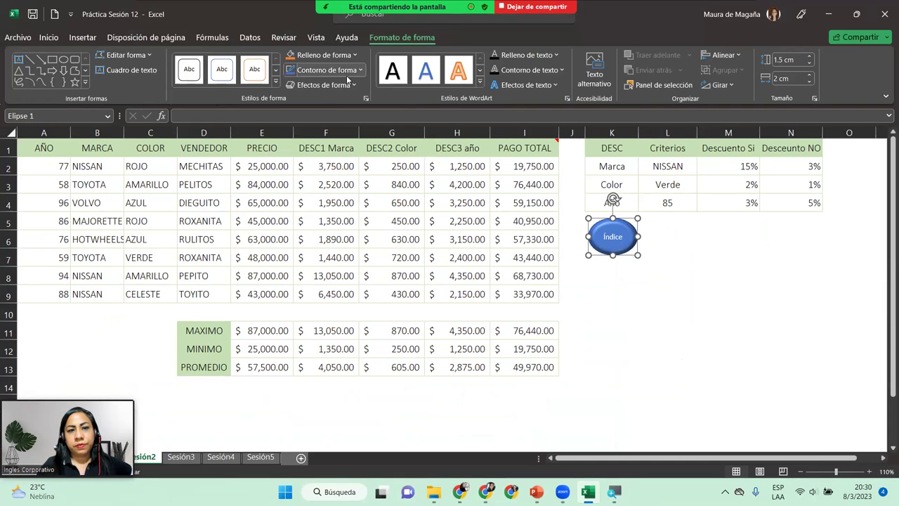
click(275, 81)
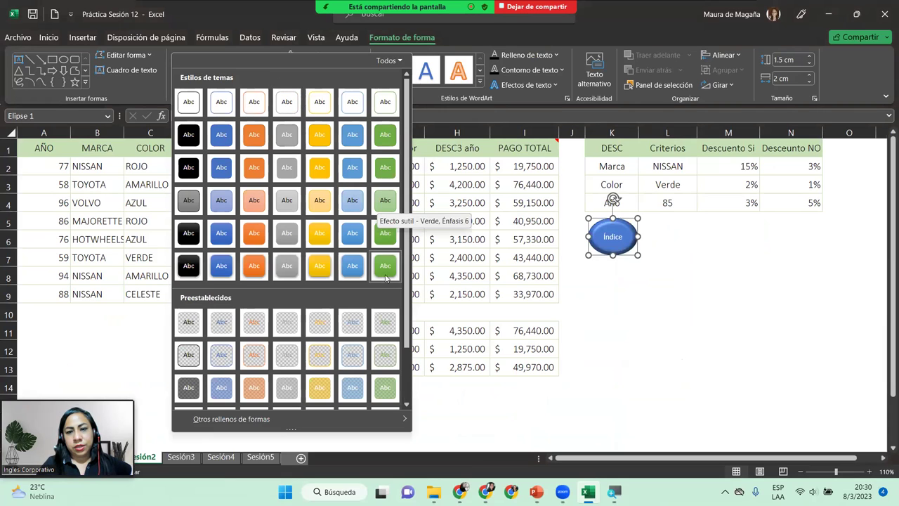
click(425, 102)
click(349, 85)
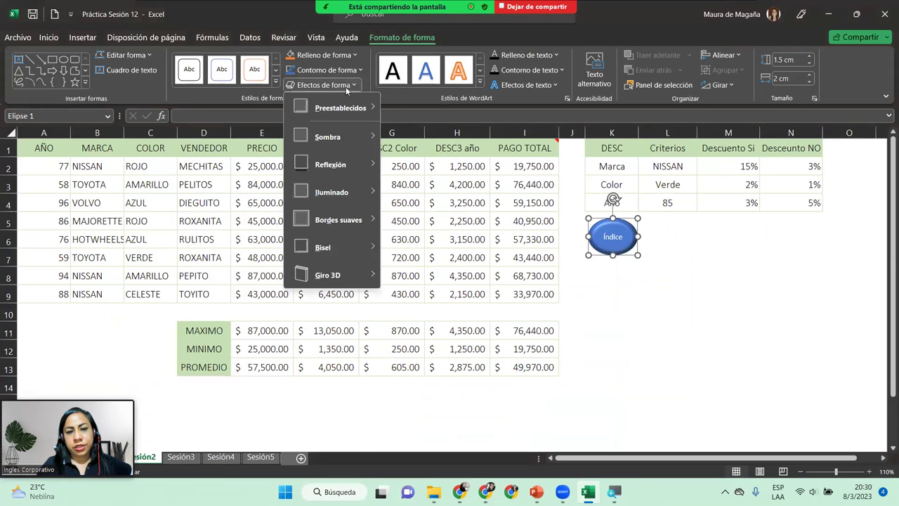
mouse_move(352, 250)
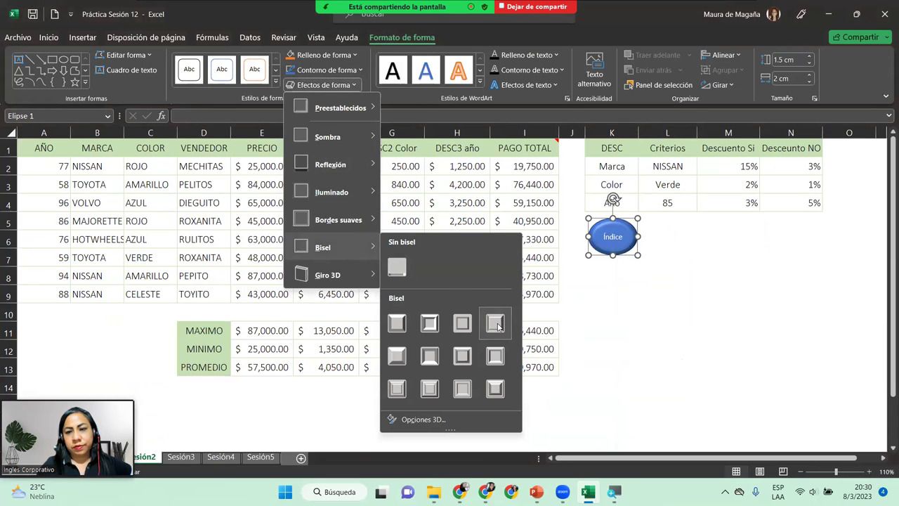
click(343, 55)
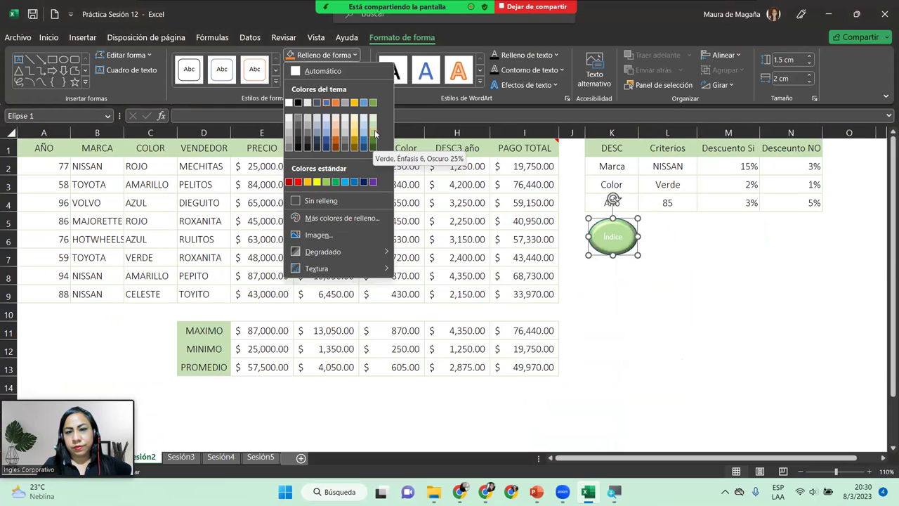
click(326, 184)
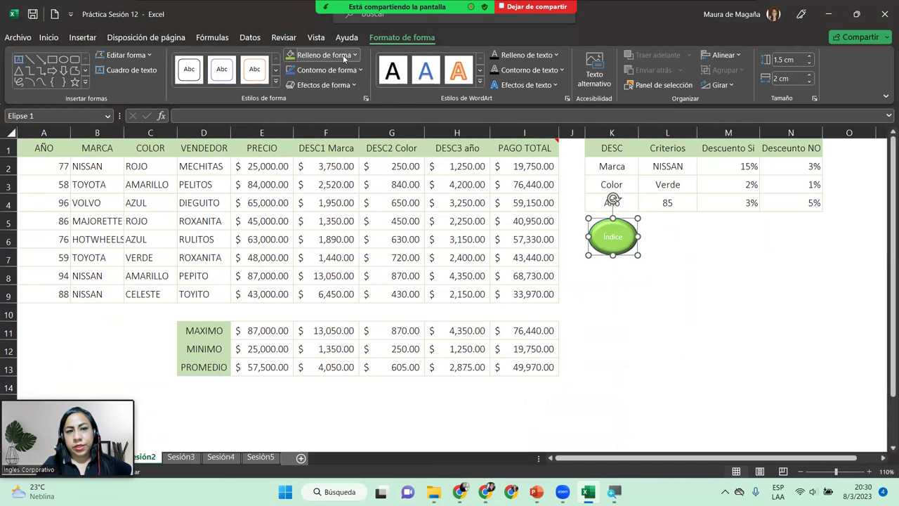
click(338, 71)
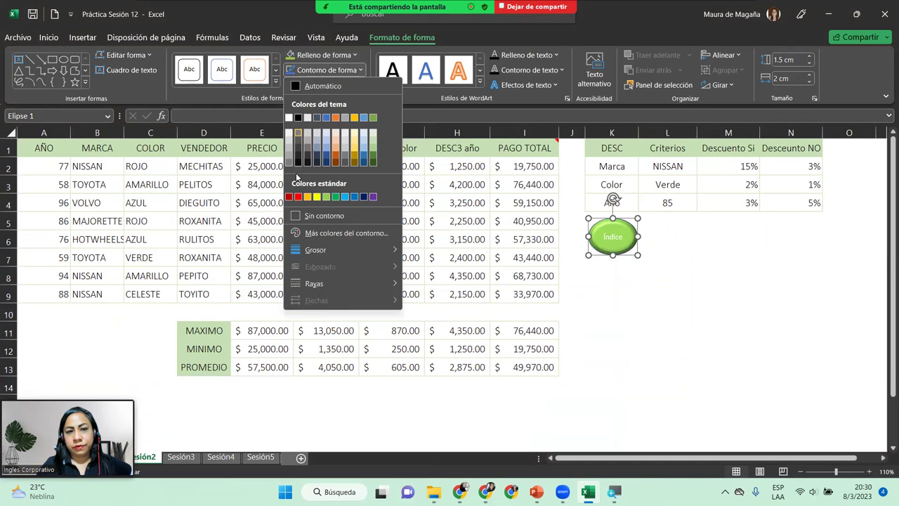
click(314, 218)
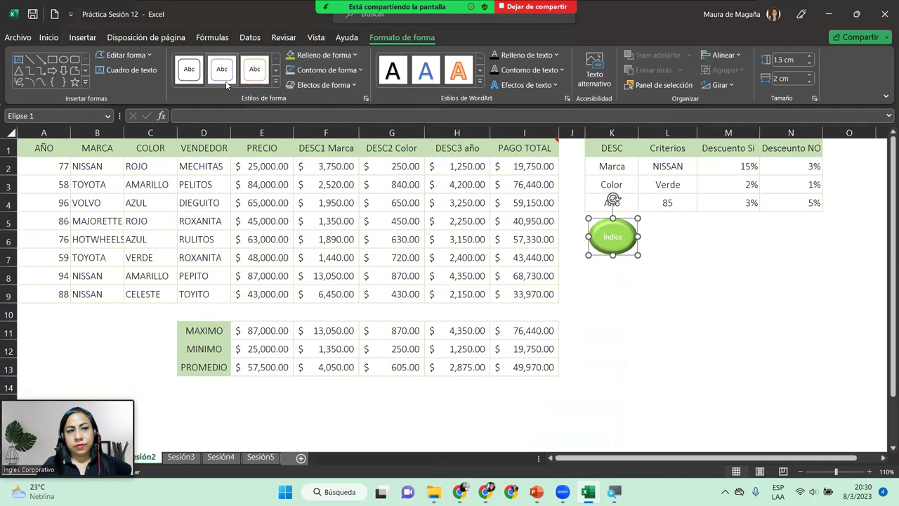
Step: Make the Índice label text black
click(49, 37)
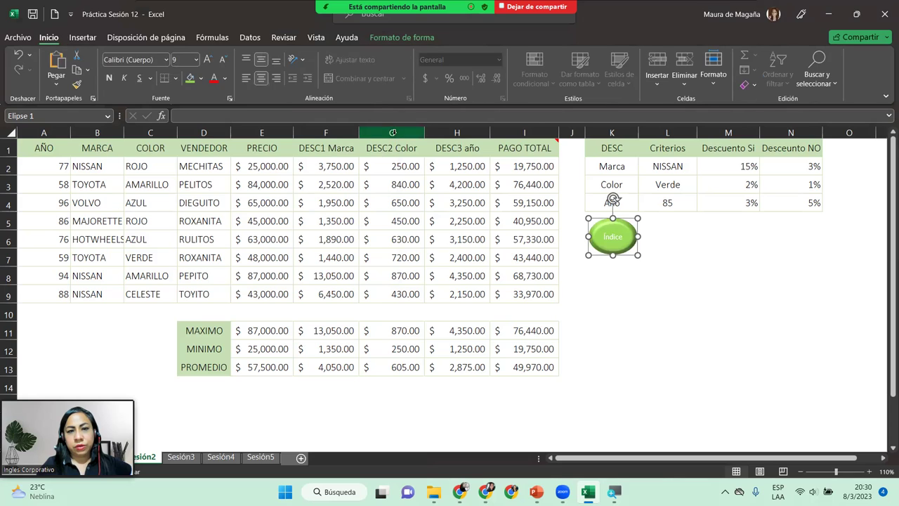
click(224, 78)
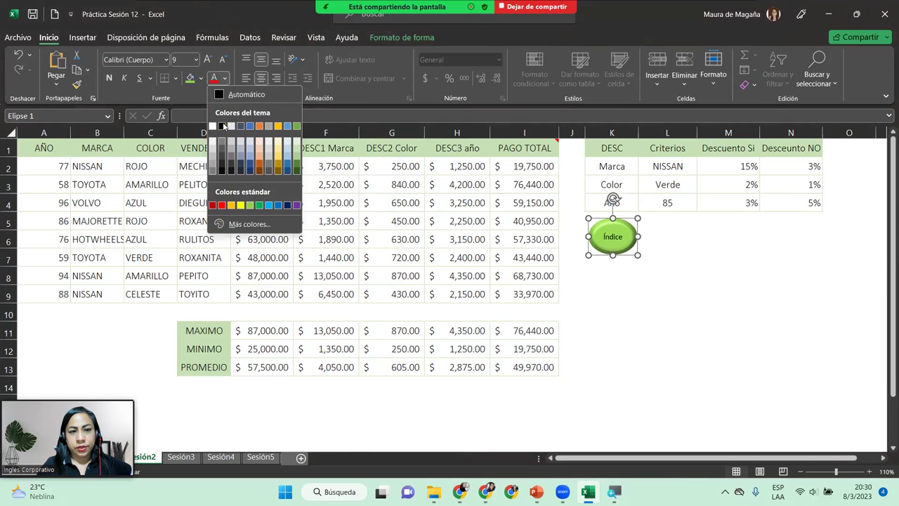
click(227, 124)
click(641, 279)
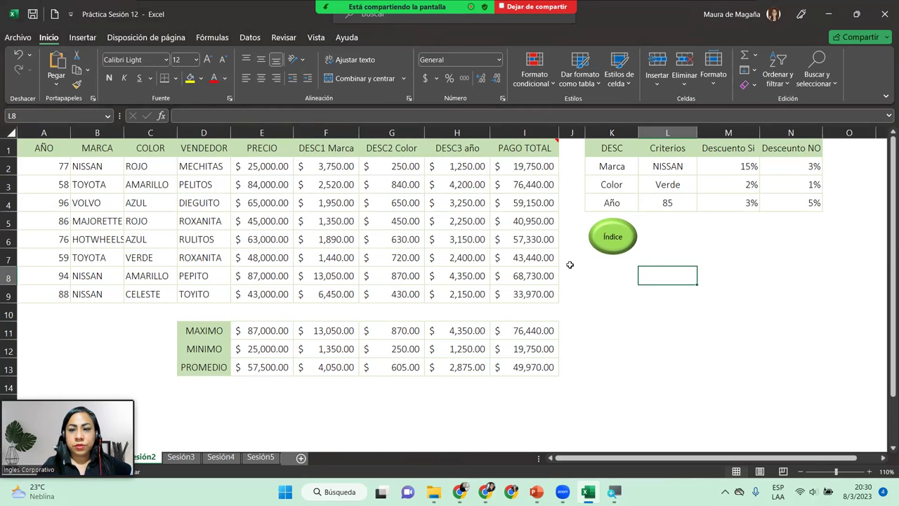
Step: Move the oval back to its spot just below the DESC table
click(622, 230)
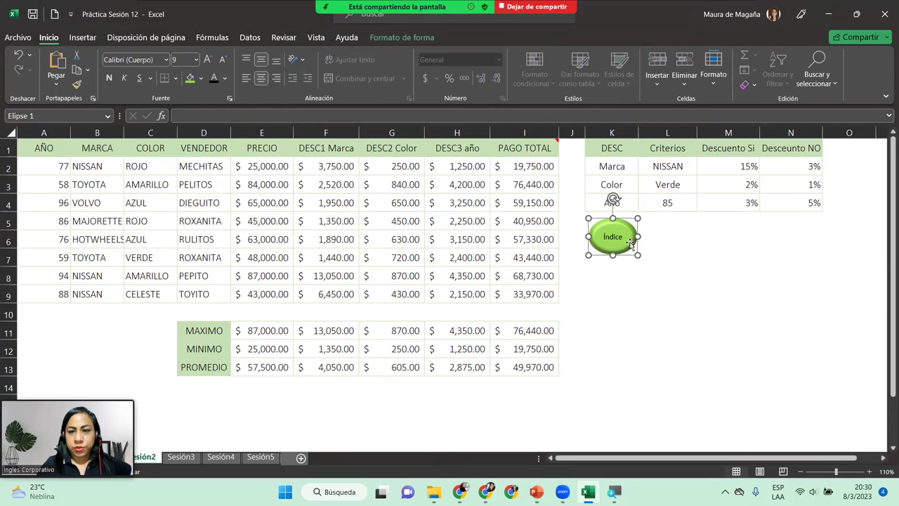
drag(630, 242, 873, 161)
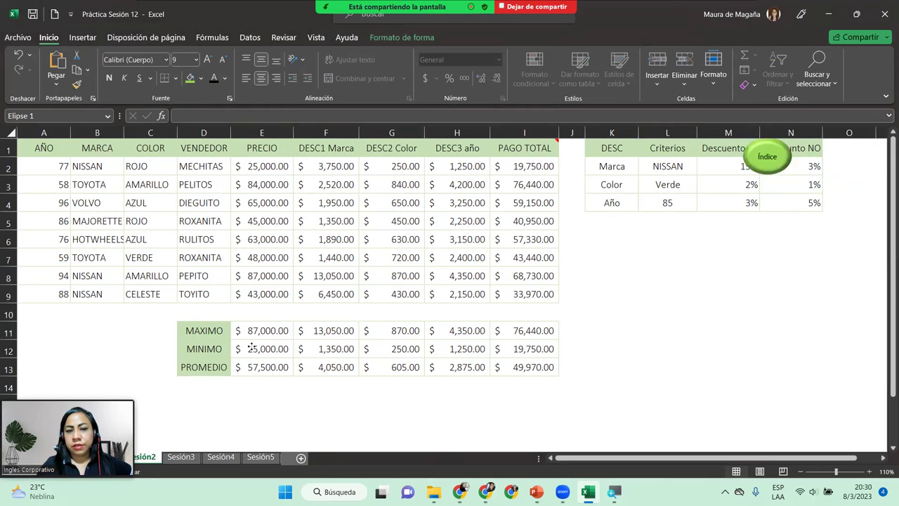
mouse_move(873, 161)
mouse_down()
mouse_move(66, 359)
mouse_move(626, 271)
mouse_move(632, 249)
mouse_up()
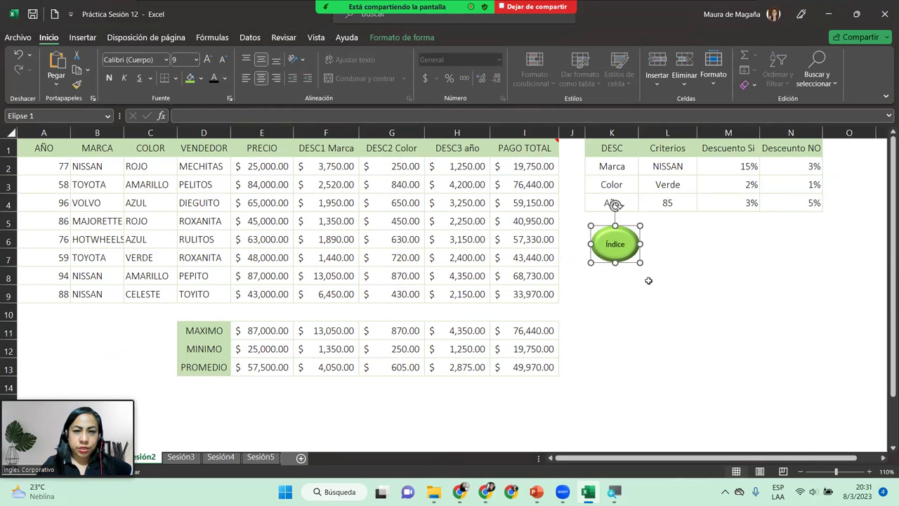
Step: Link the green Índice oval on Sesión2 to cell A1 of the Indice sheet
right_click(632, 242)
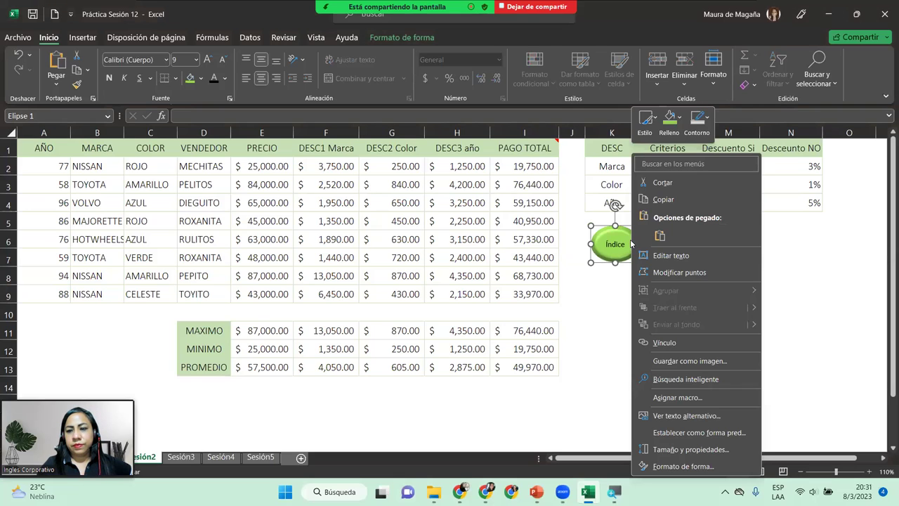
click(688, 344)
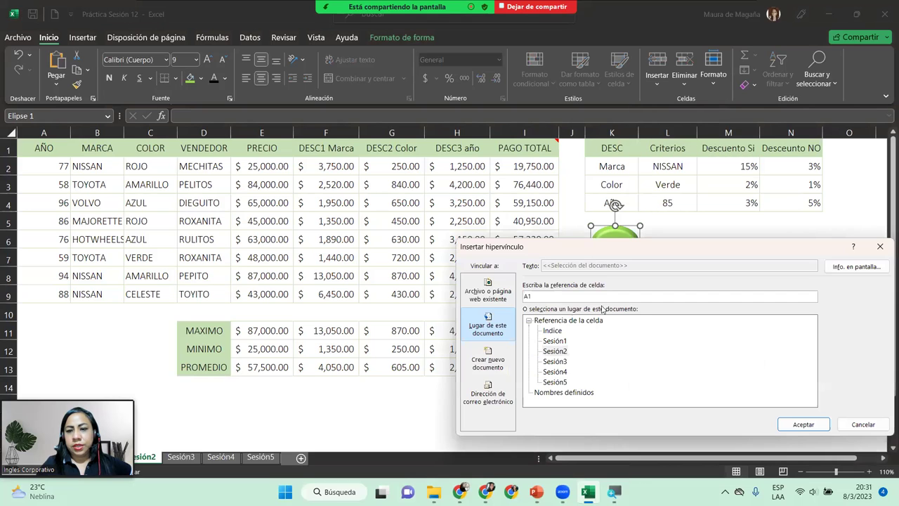
click(562, 330)
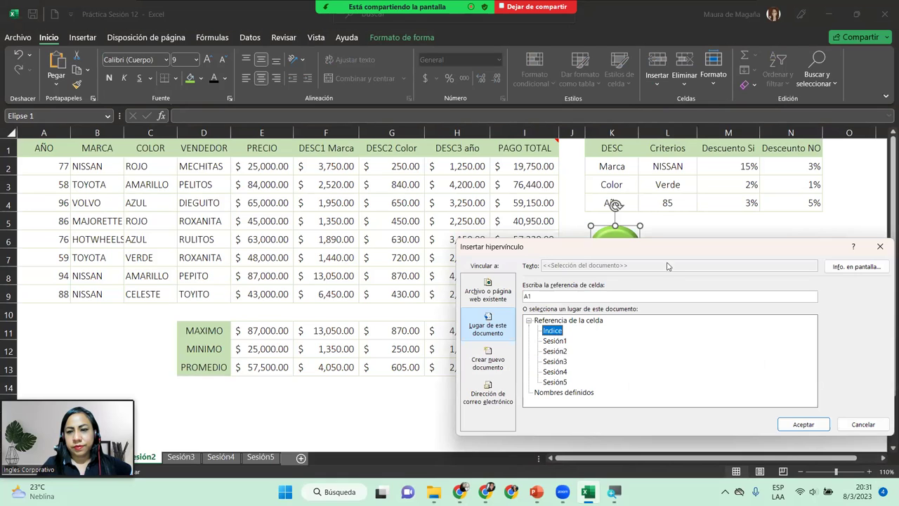
drag(633, 258, 307, 166)
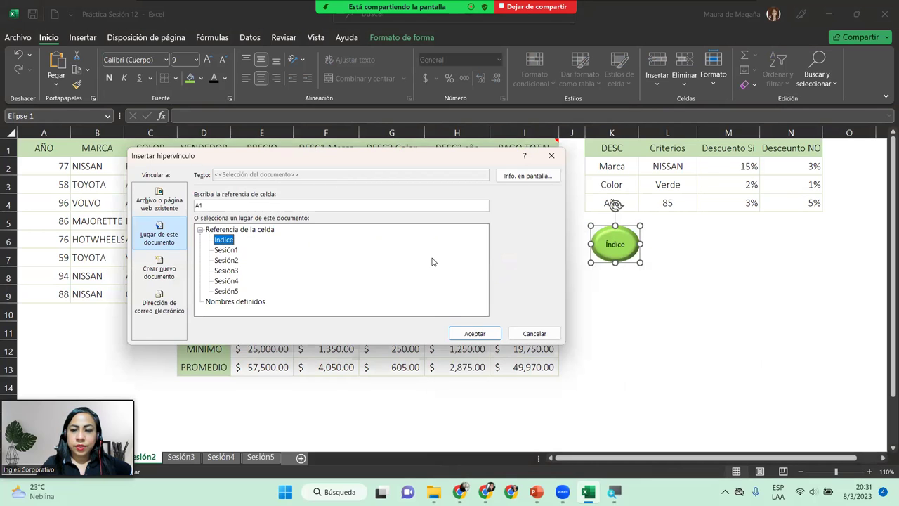
click(469, 333)
click(655, 278)
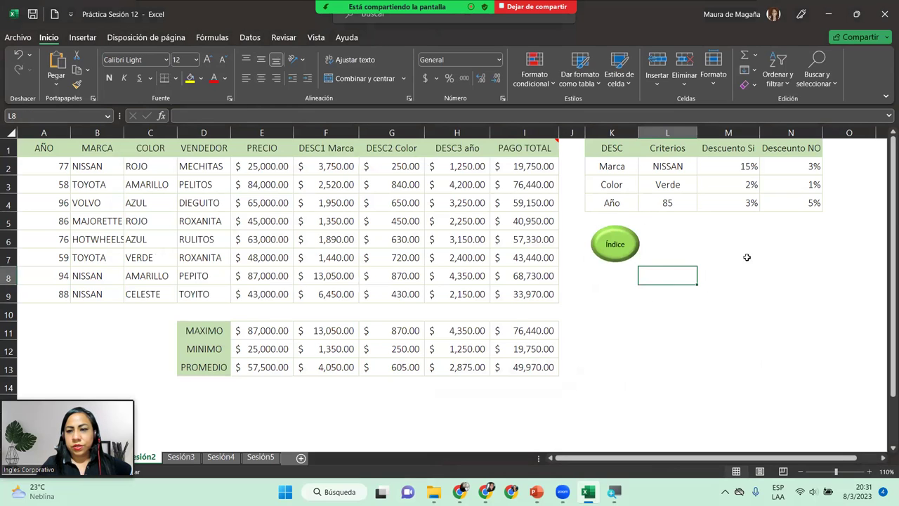
click(728, 234)
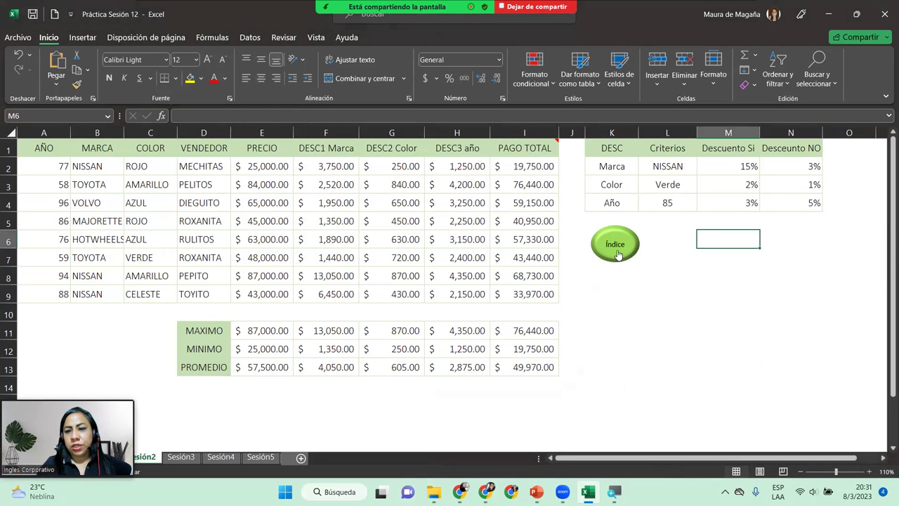
Step: Test the oval's jump to the Indice sheet, then copy the oval from Sesión2
click(619, 246)
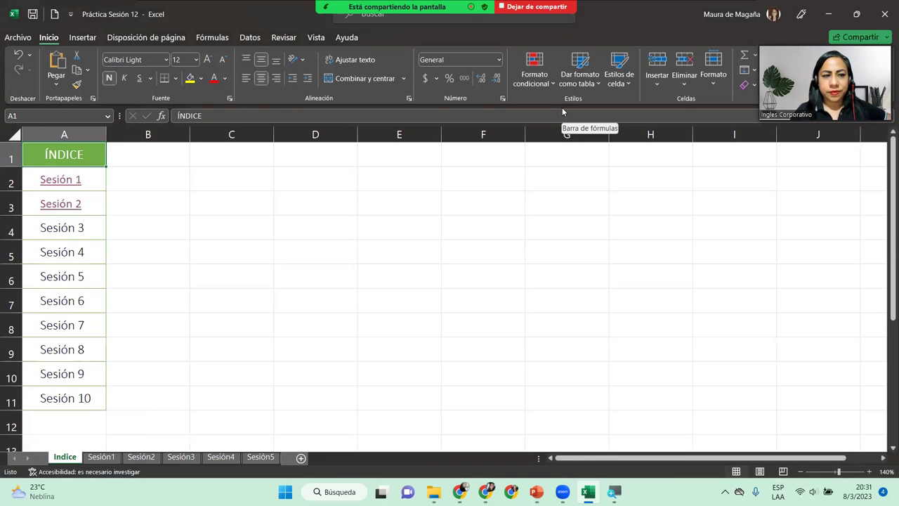
click(141, 457)
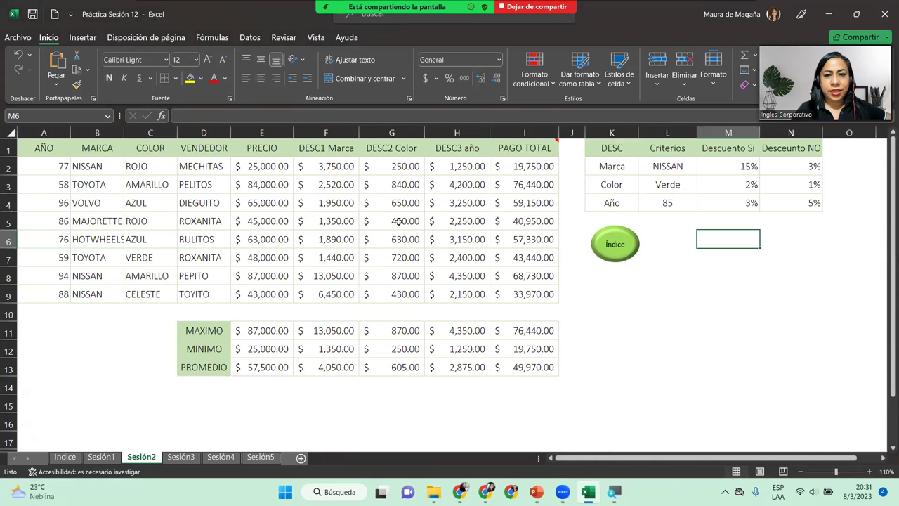
right_click(617, 245)
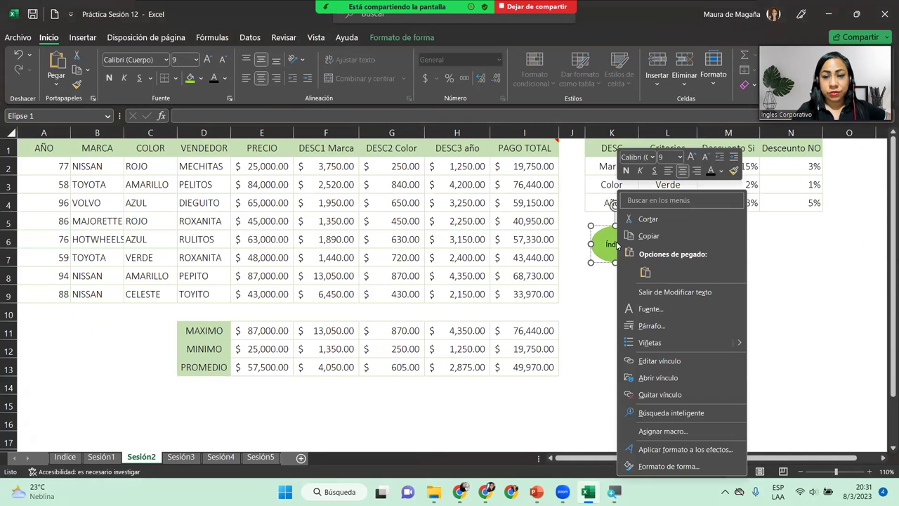
click(599, 244)
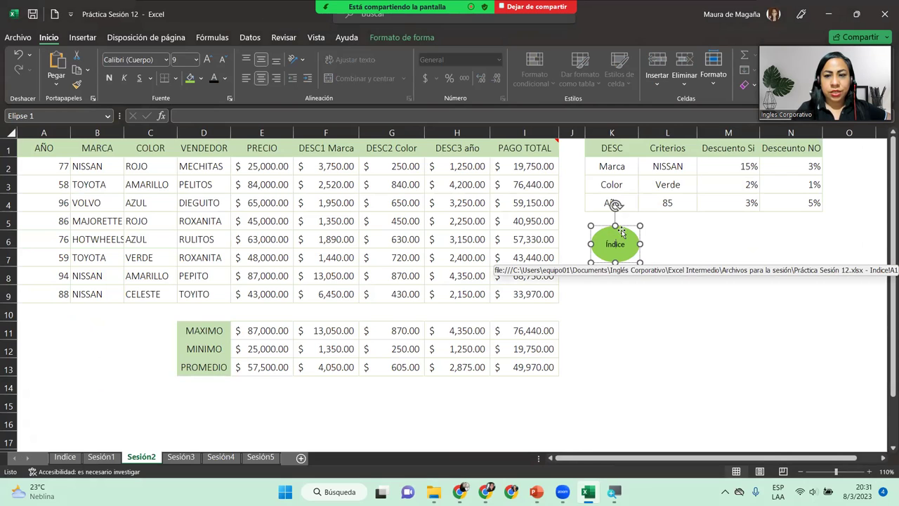
click(621, 232)
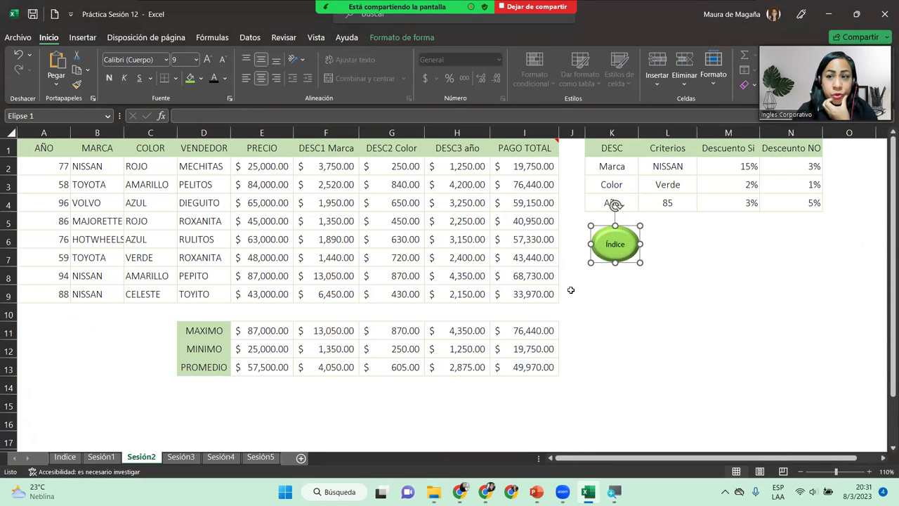
Step: Paste the Índice button onto Sesión1 beside the table near G3
click(103, 461)
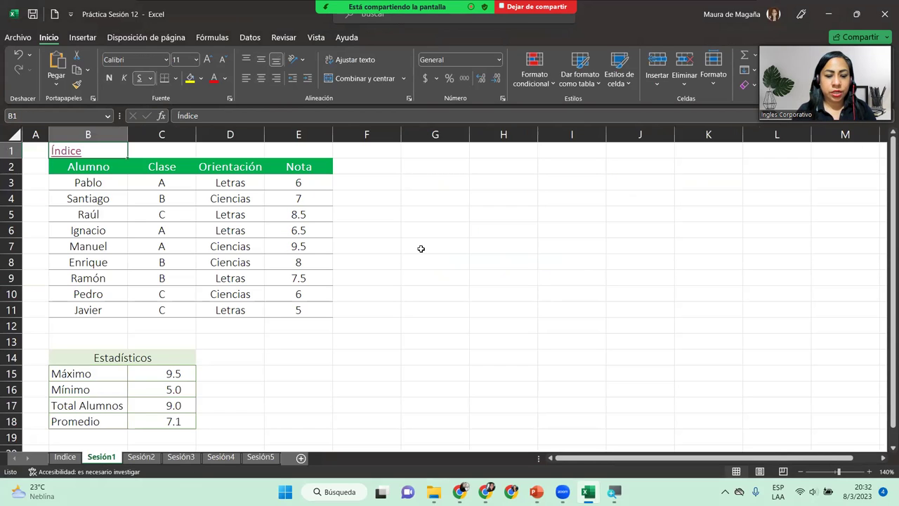
key(ctrl+v)
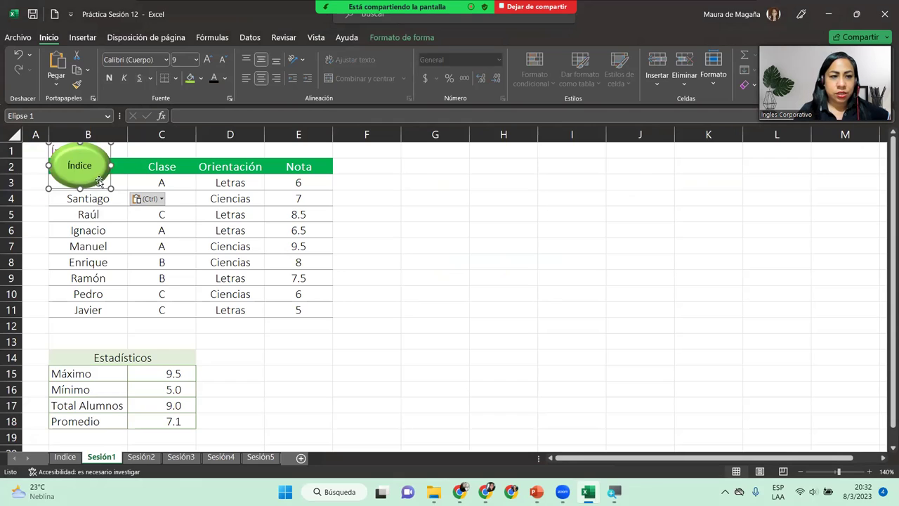
drag(95, 174, 449, 192)
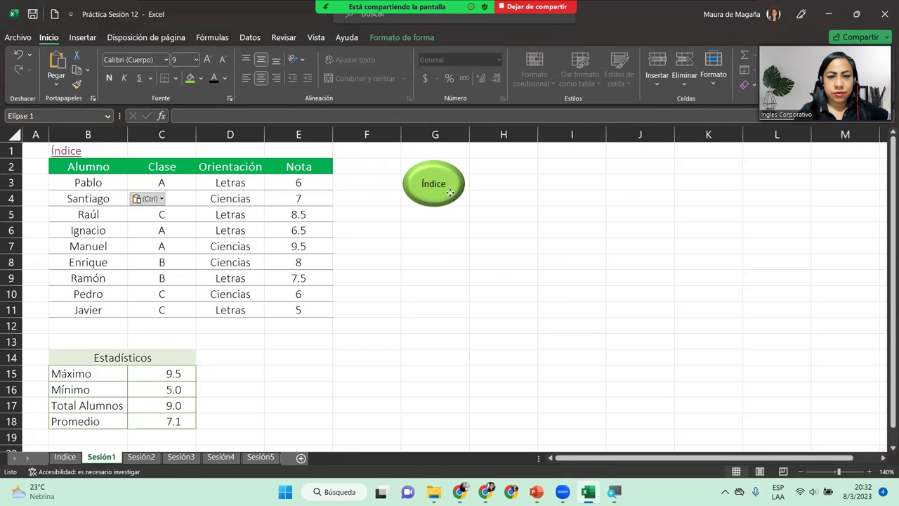
drag(449, 192, 450, 192)
click(454, 255)
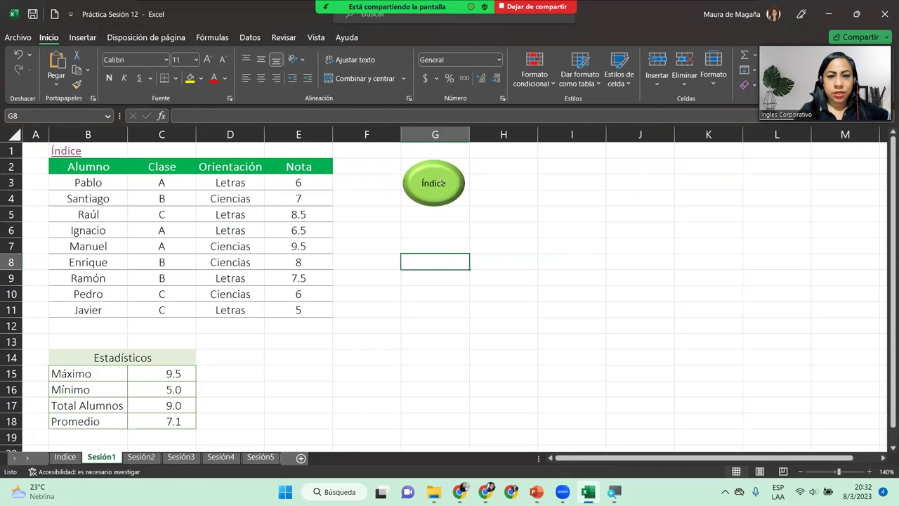
Step: Test the Sesión1 button's link to the Indice sheet, then copy the button
click(443, 183)
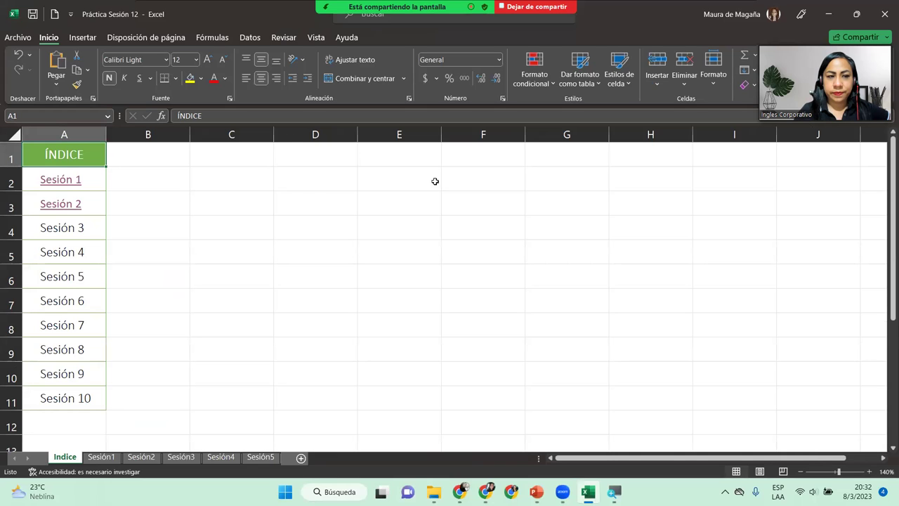
click(115, 464)
right_click(440, 179)
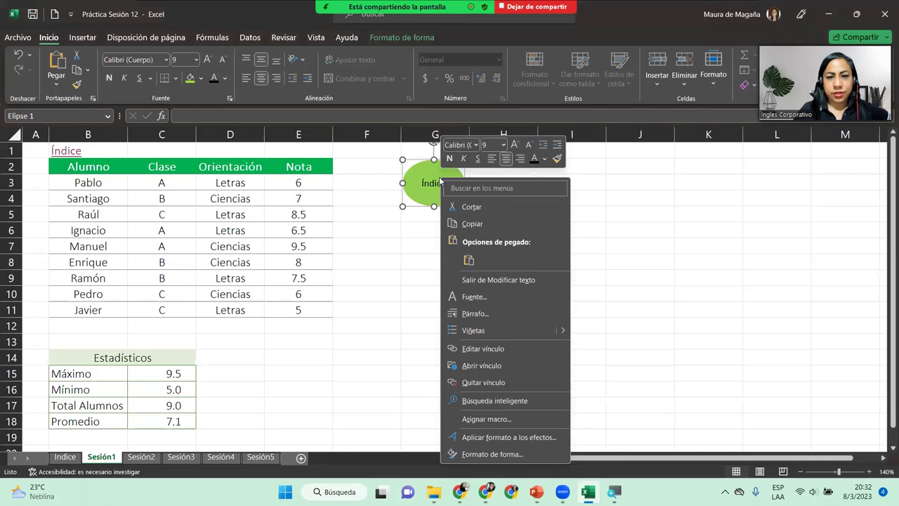
click(429, 184)
right_click(430, 185)
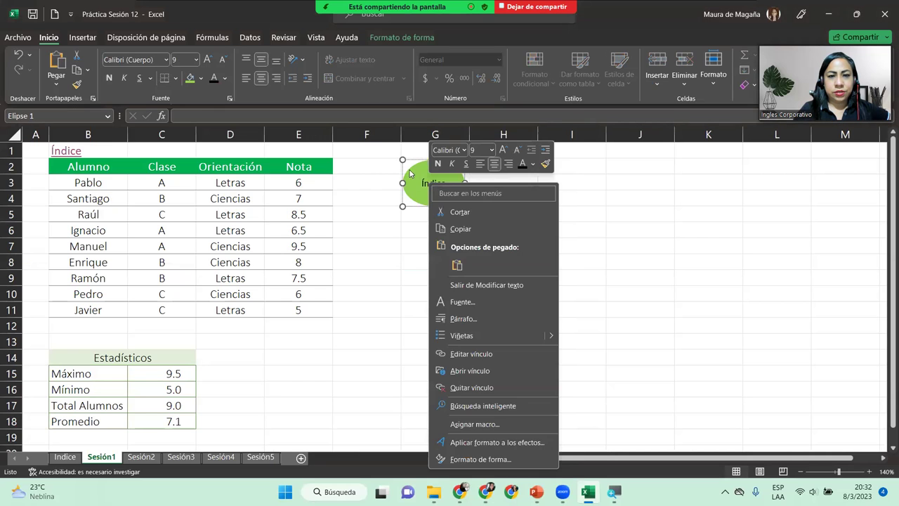
right_click(411, 173)
click(451, 167)
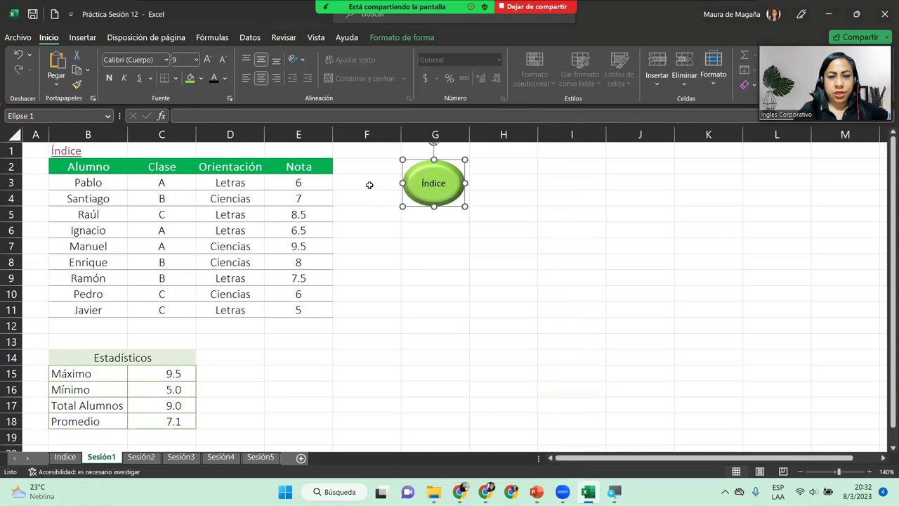
click(180, 457)
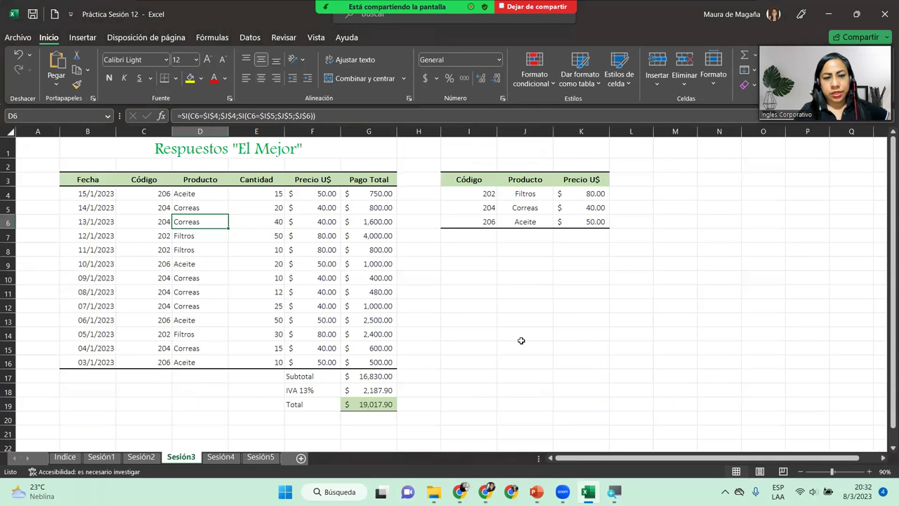
Step: Paste the Índice button onto Sesión3 below the Código price table near I9
key(ctrl+v)
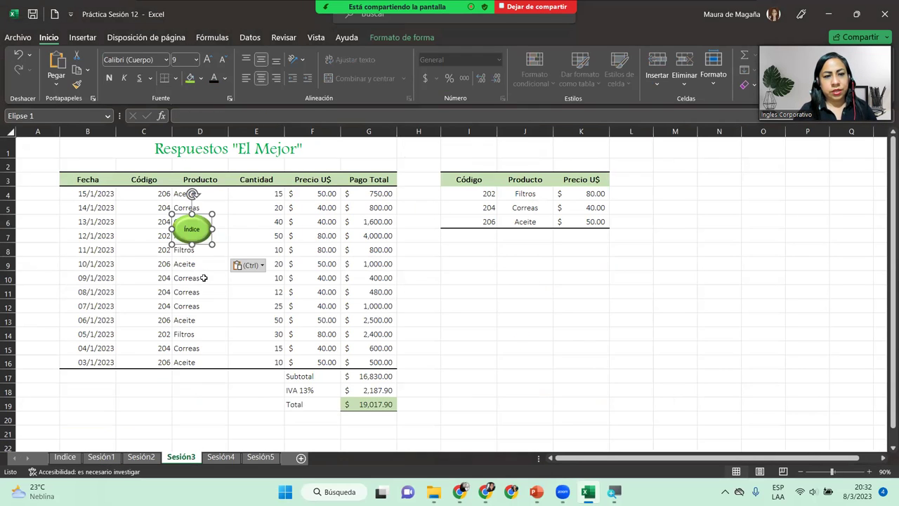
drag(205, 230, 457, 184)
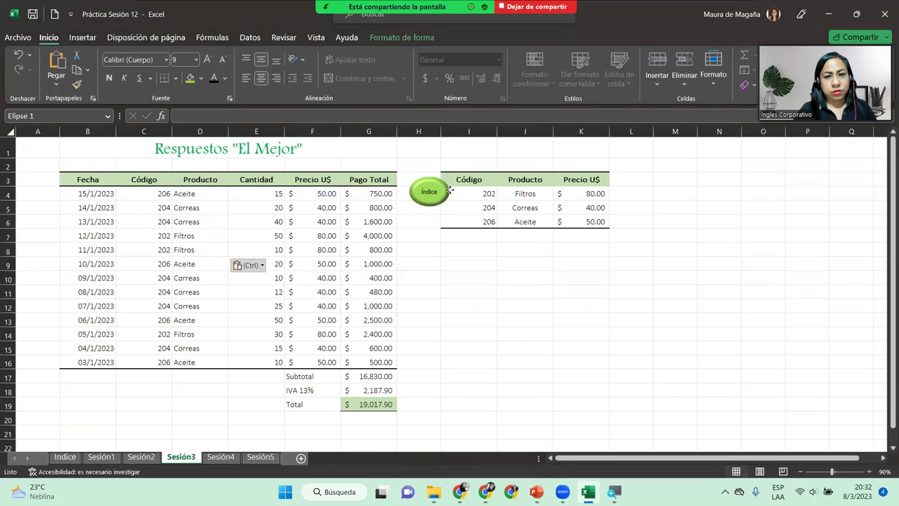
mouse_move(477, 255)
mouse_down()
mouse_move(302, 163)
mouse_move(49, 156)
mouse_move(432, 151)
mouse_move(434, 220)
mouse_move(482, 260)
mouse_up()
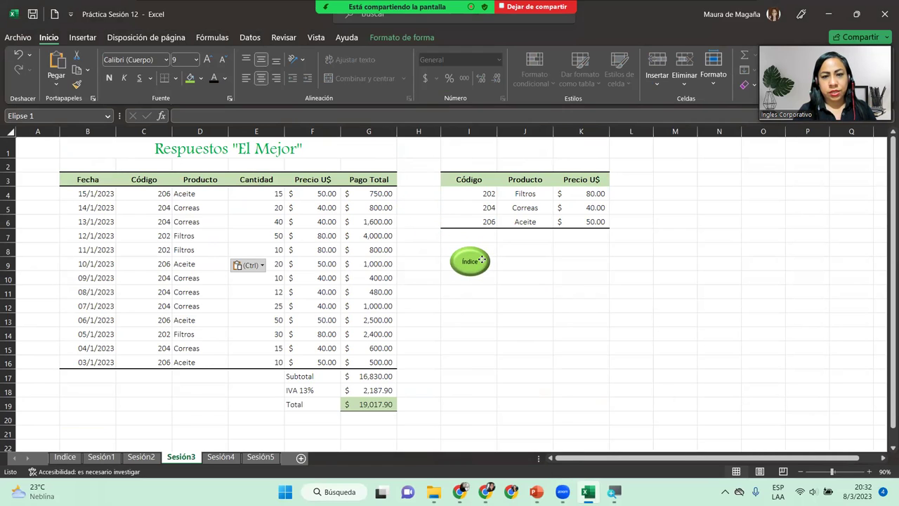
click(503, 263)
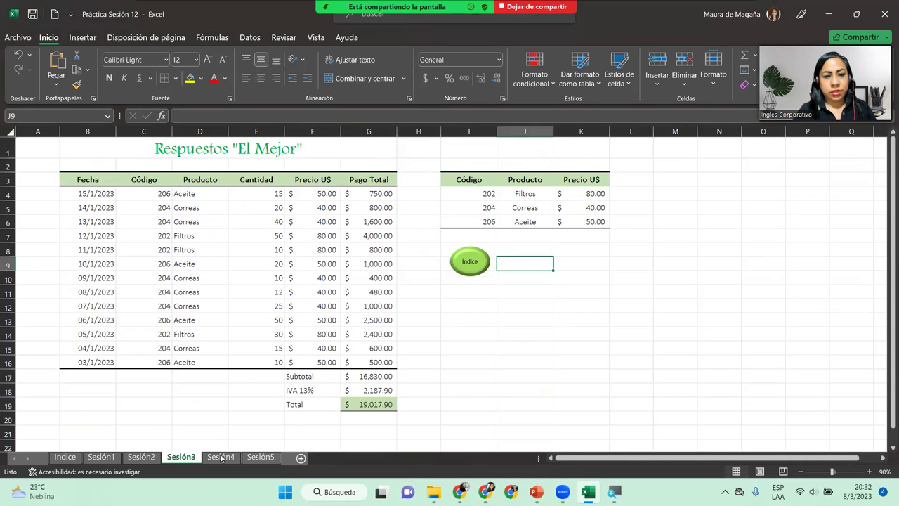
click(222, 457)
Step: Paste the Índice button onto Sesión4 under the Color list around A14
key(ctrl+v)
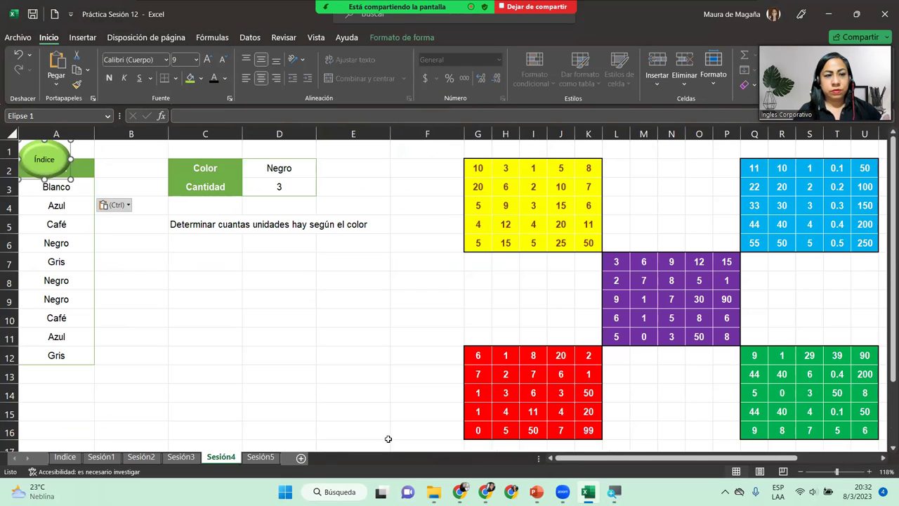
mouse_move(50, 163)
mouse_down()
mouse_move(414, 184)
mouse_move(61, 413)
mouse_up()
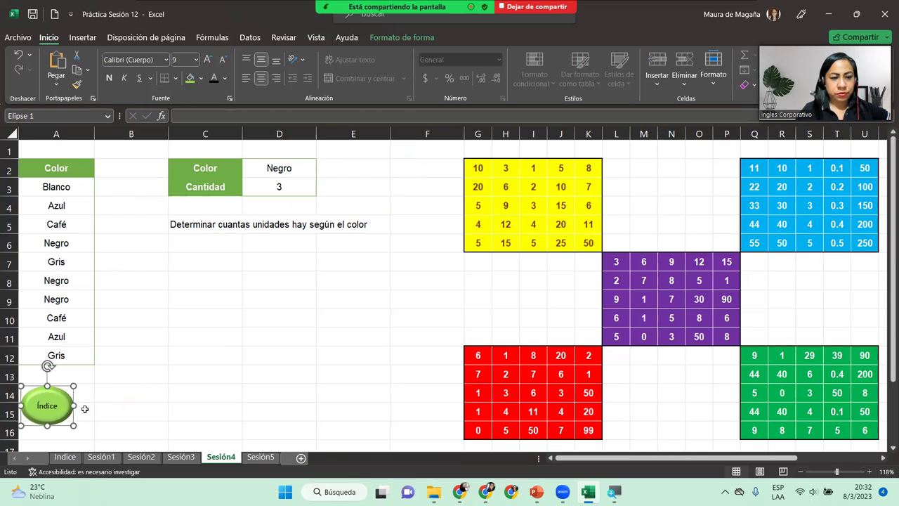
click(261, 457)
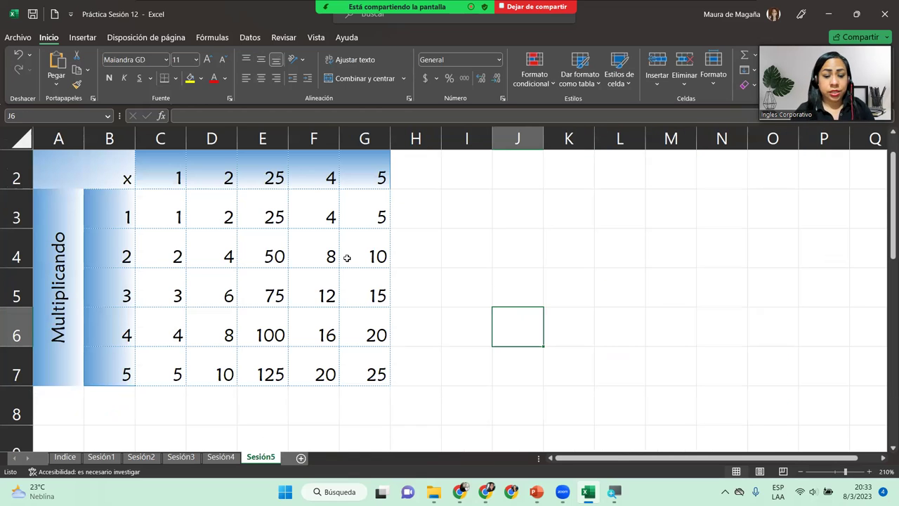
Step: Paste the Índice button onto Sesión5 beside the Multiplicador table near I2
key(ctrl+v)
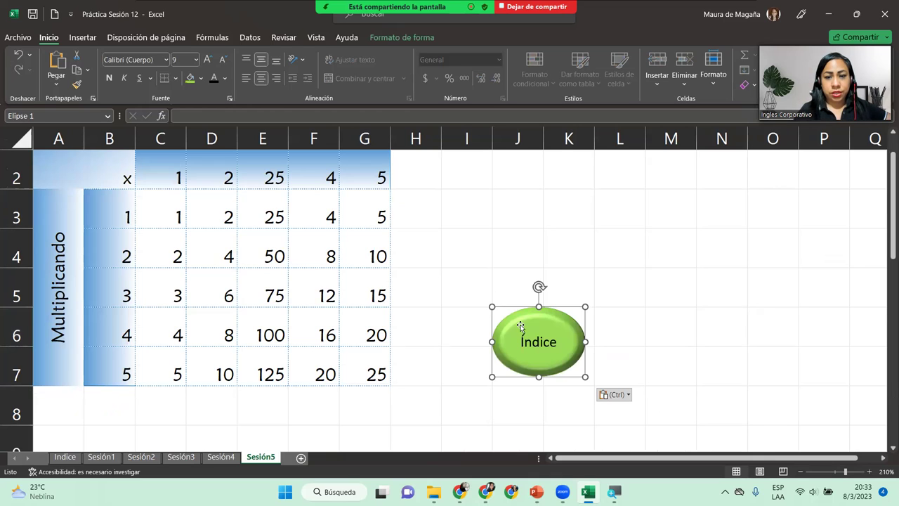
drag(520, 326, 476, 172)
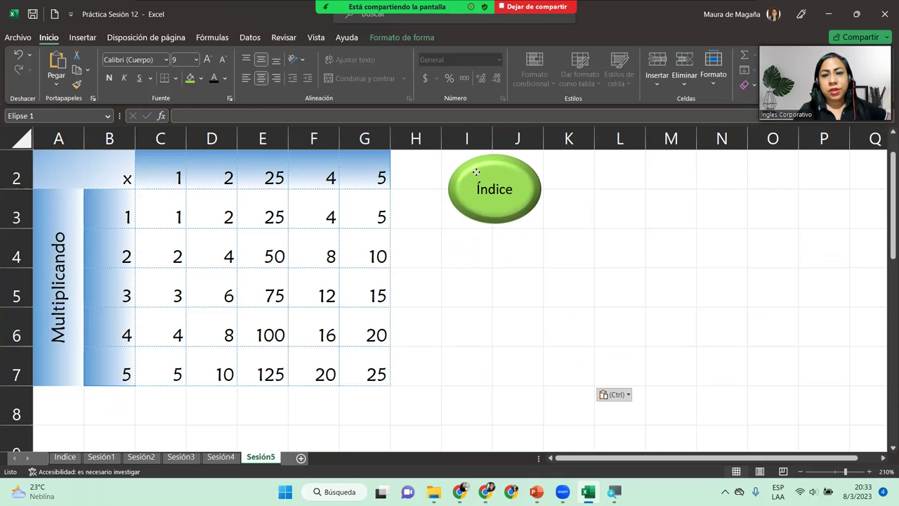
click(802, 472)
click(802, 472)
click(802, 472)
click(803, 473)
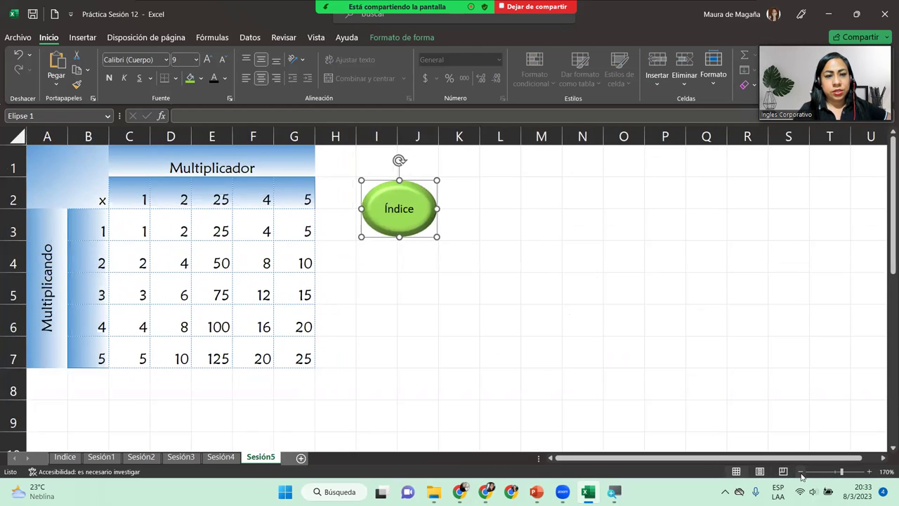
click(802, 472)
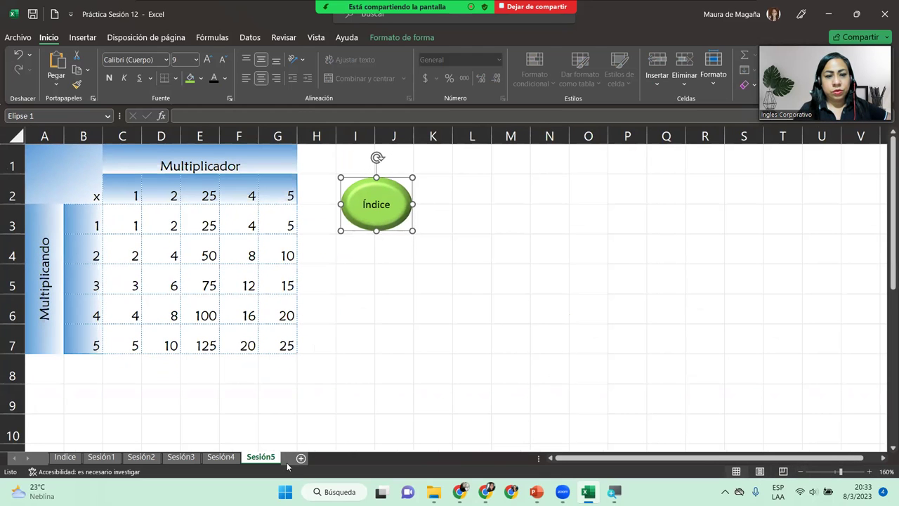
Step: Zoom out Sesión4 and Sesión5 to check both Índice buttons
click(221, 457)
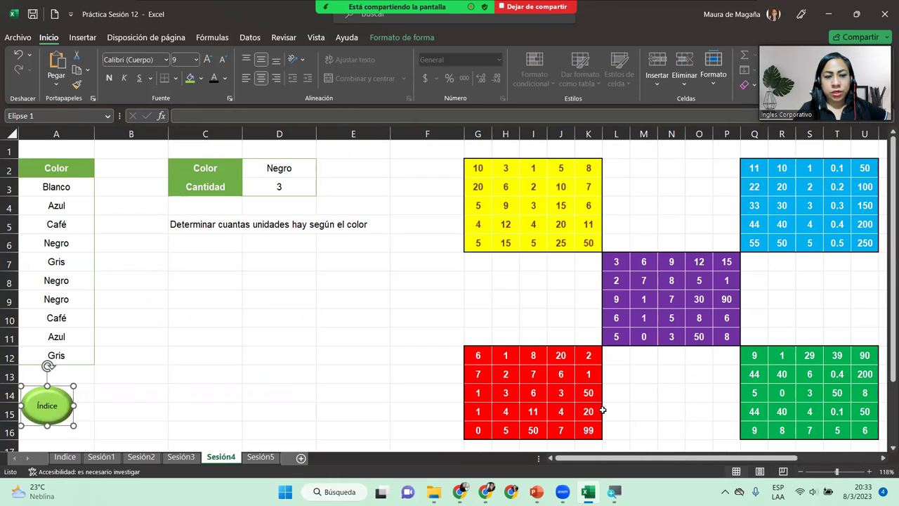
click(800, 472)
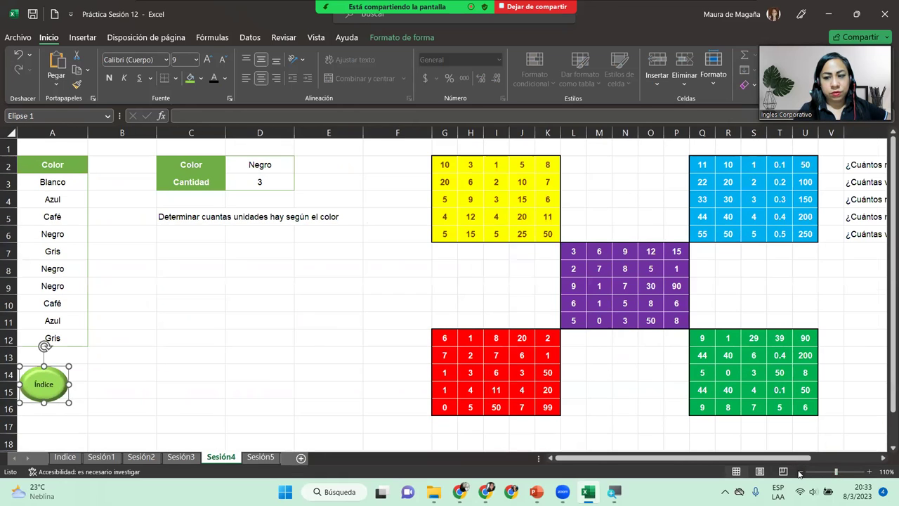
click(800, 472)
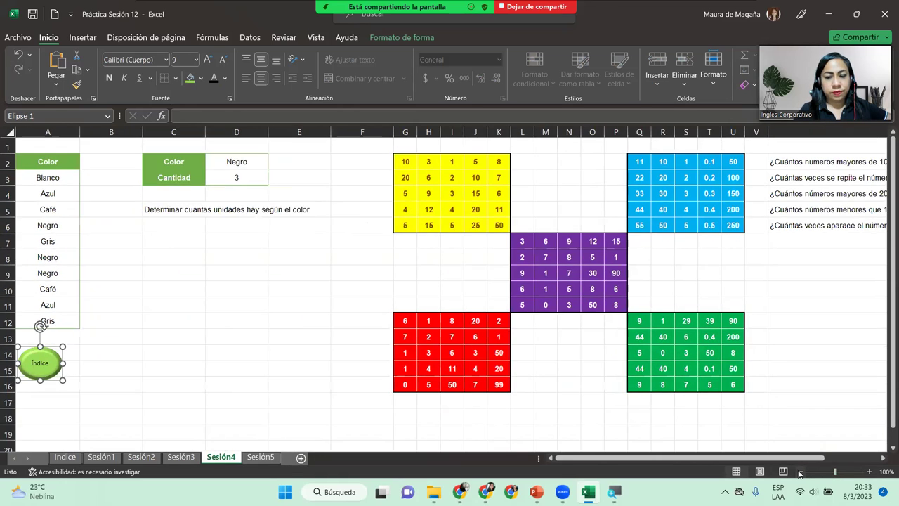
click(260, 456)
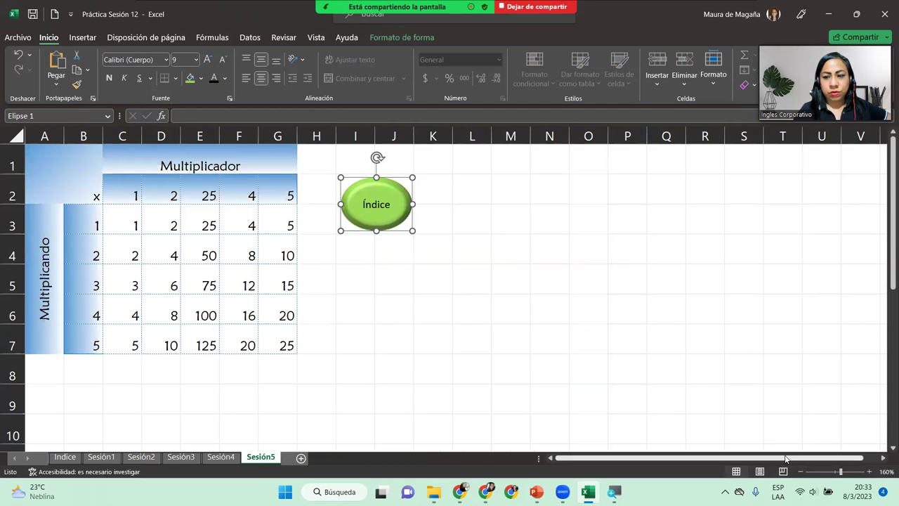
click(801, 472)
click(800, 472)
click(801, 472)
click(801, 472)
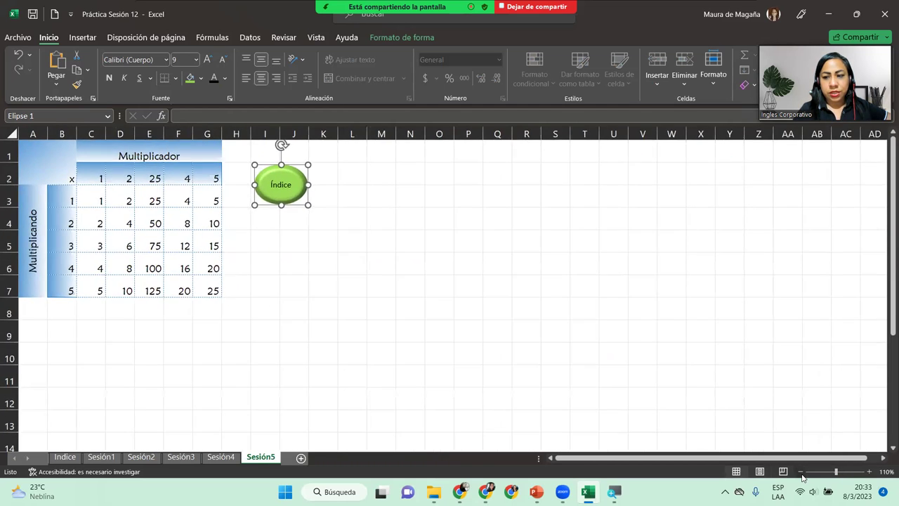
click(801, 472)
click(802, 472)
Step: Verify the Sesión5 button's hyperlink back to the Indice sheet
click(235, 240)
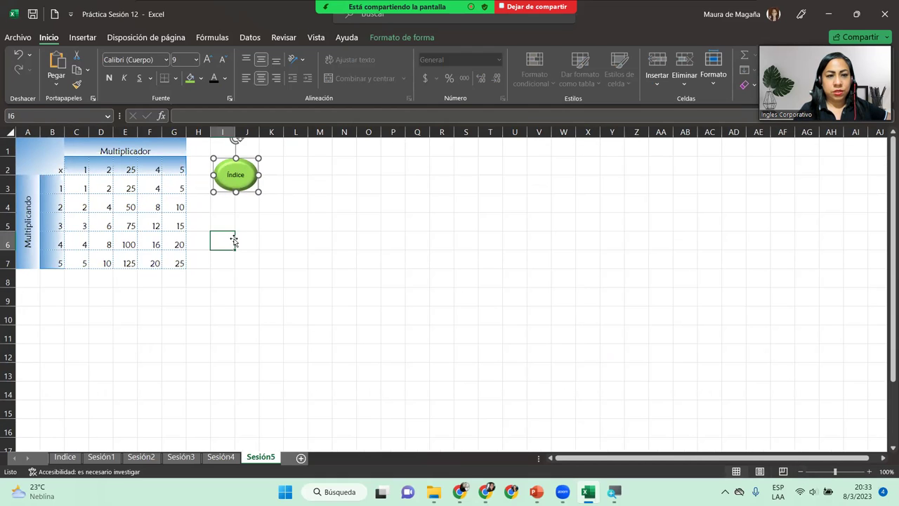
right_click(246, 185)
click(236, 183)
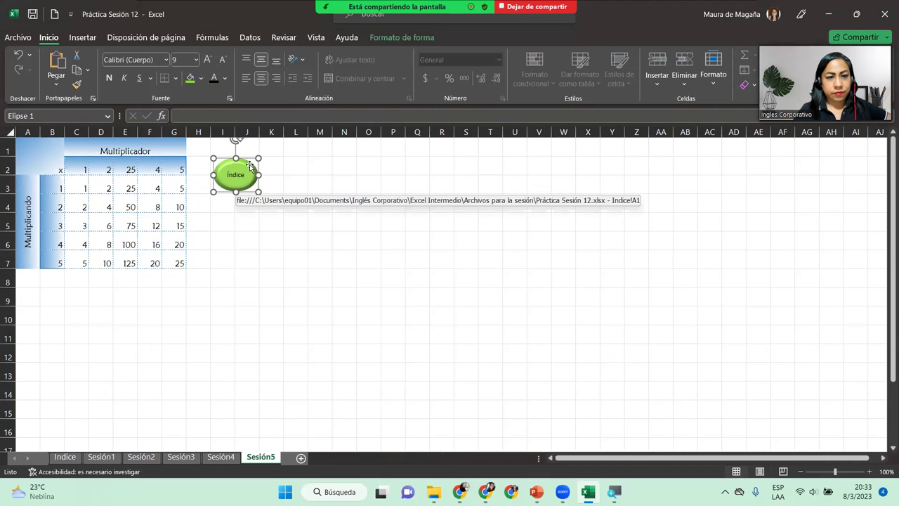
click(249, 165)
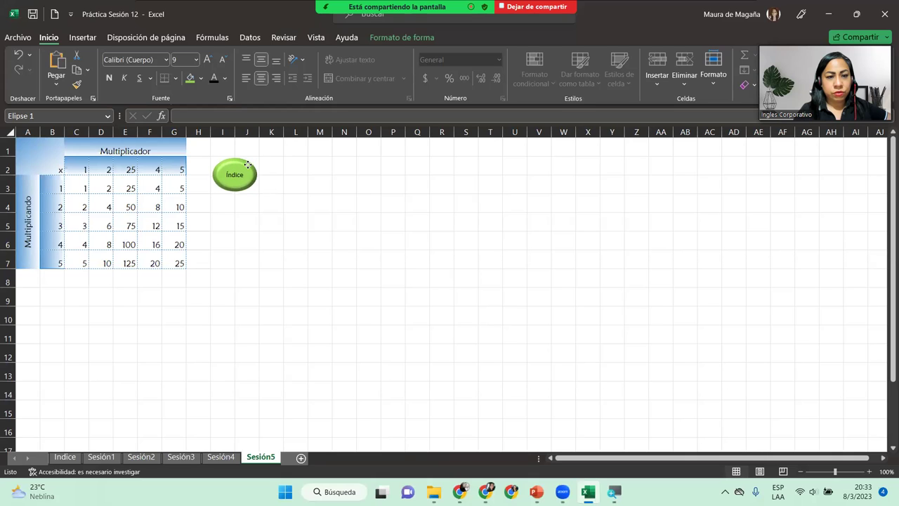
click(240, 228)
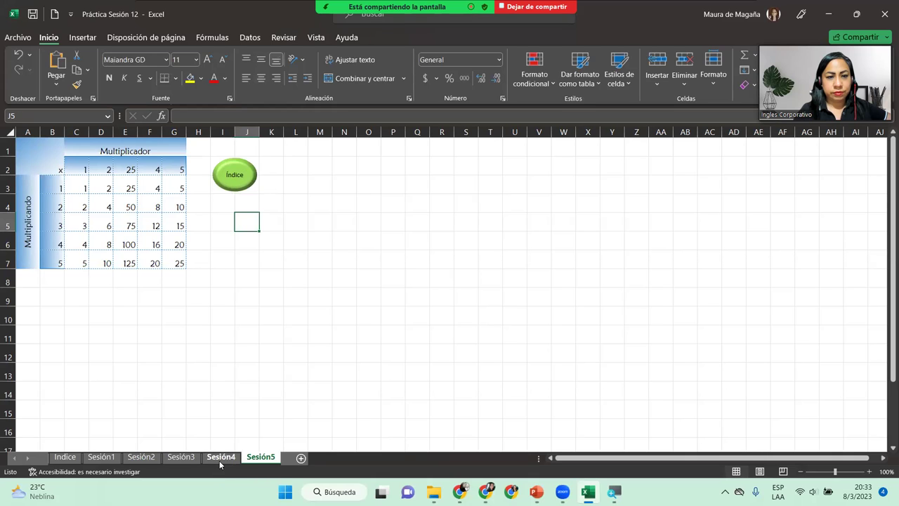
Step: Review the Índice ovals on Sesión3 and Sesión2 at 100% zoom
click(220, 458)
click(176, 458)
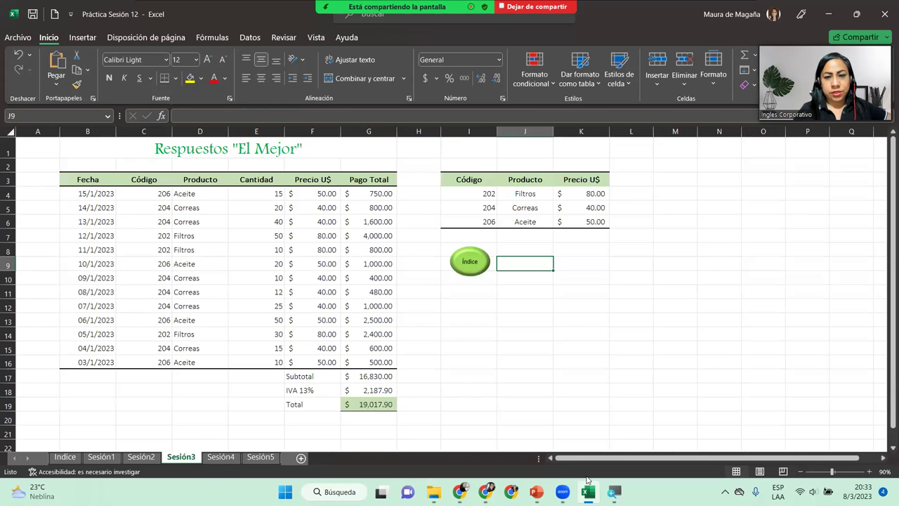
click(871, 473)
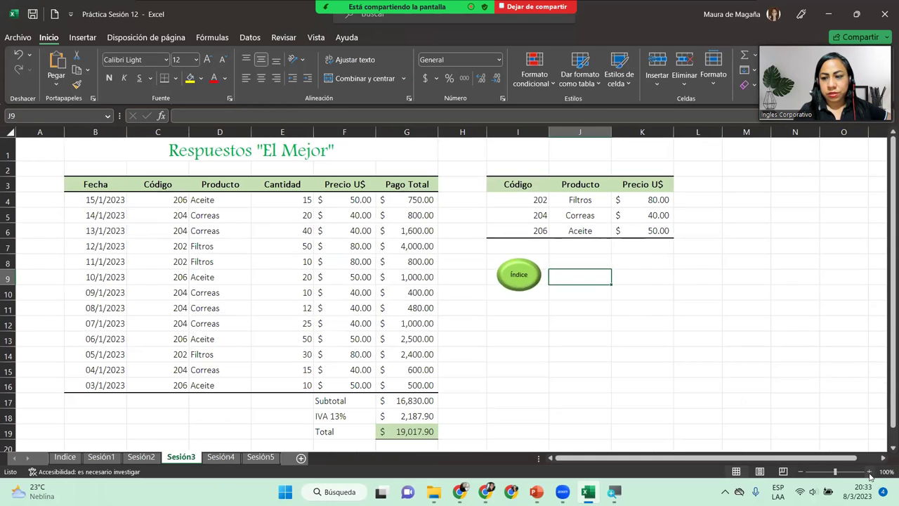
click(140, 458)
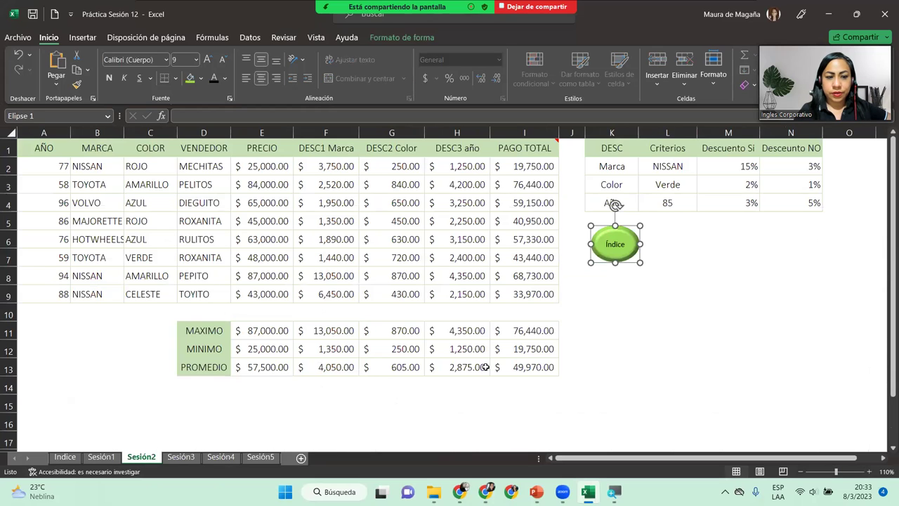
click(611, 349)
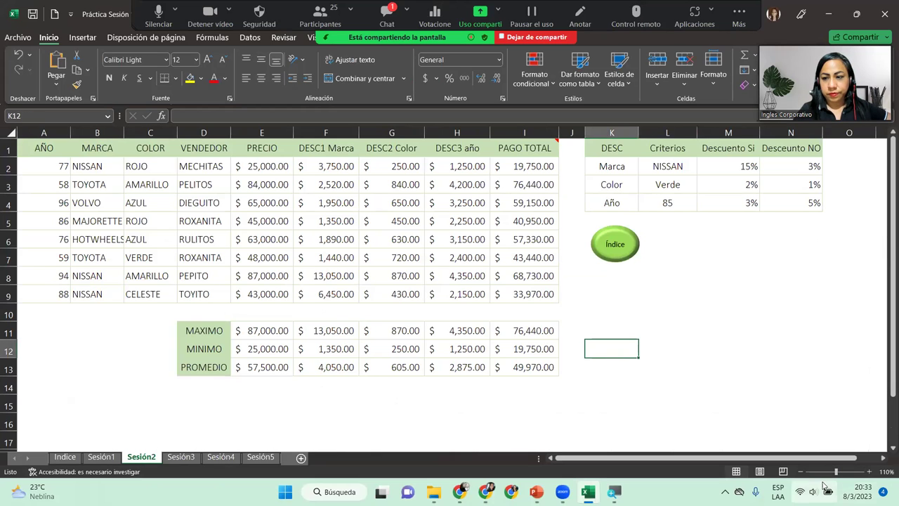
click(801, 472)
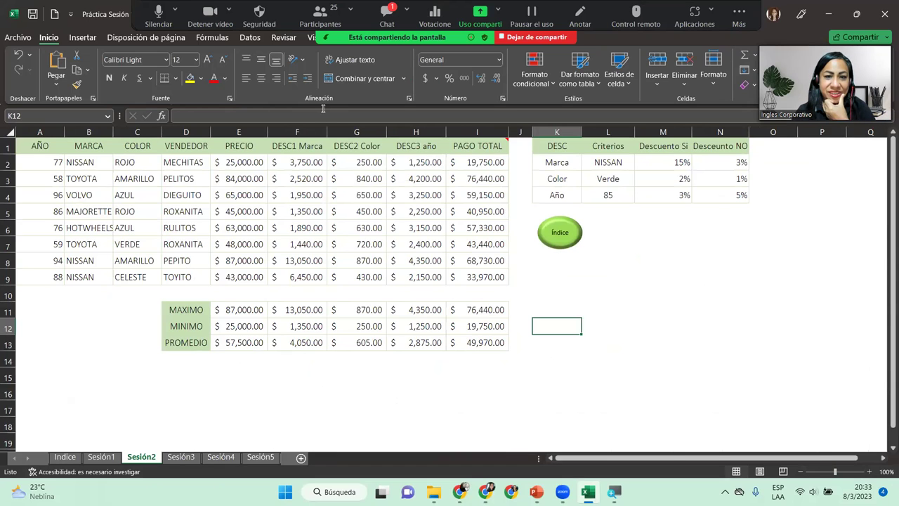
key(alt+h)
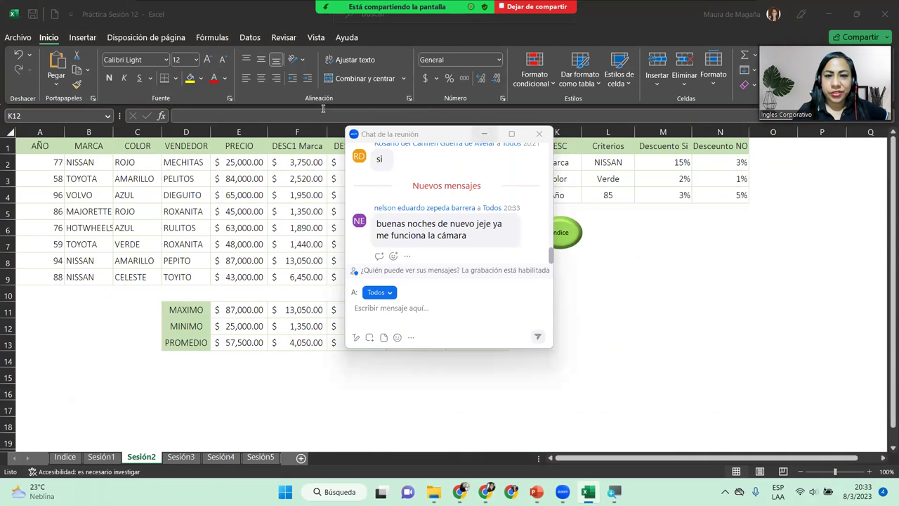
key(alt+h)
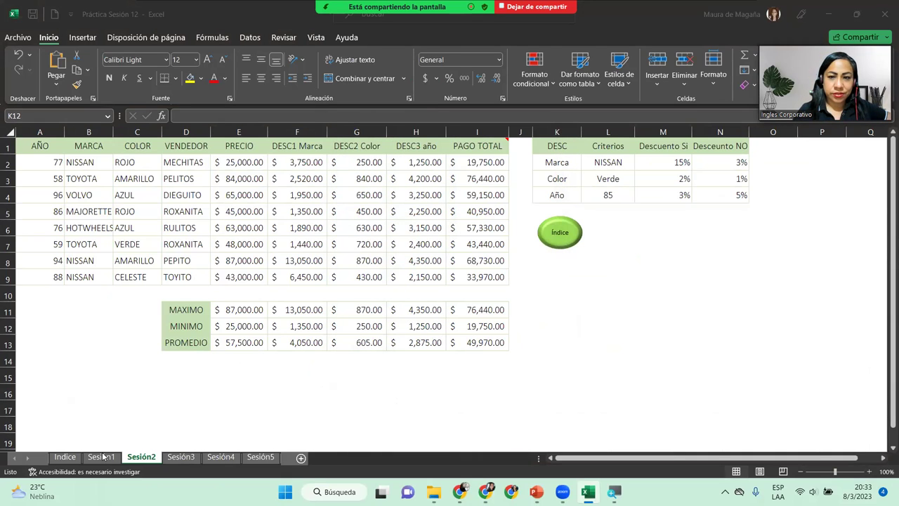
Step: Review the Sesión1 Índice oval at 100% zoom, then revisit Sesión2 and Sesión3
click(104, 457)
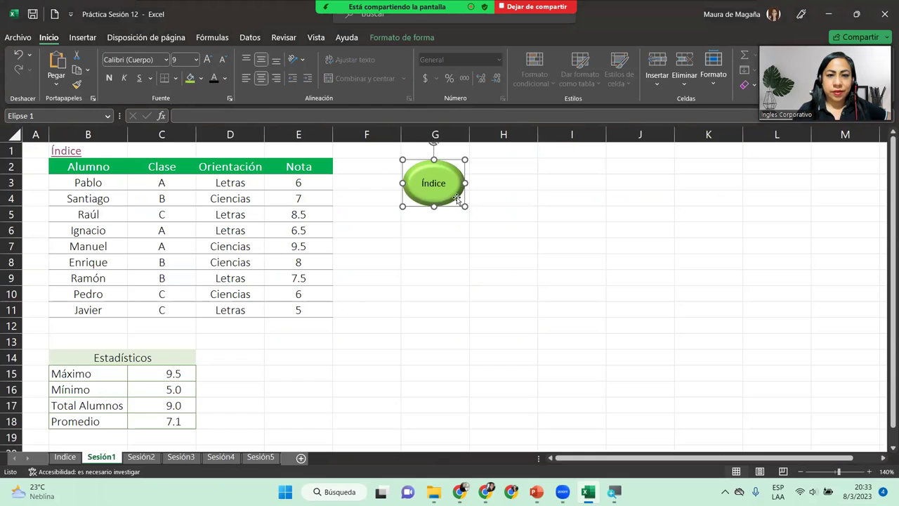
click(801, 472)
click(801, 472)
click(801, 472)
click(801, 472)
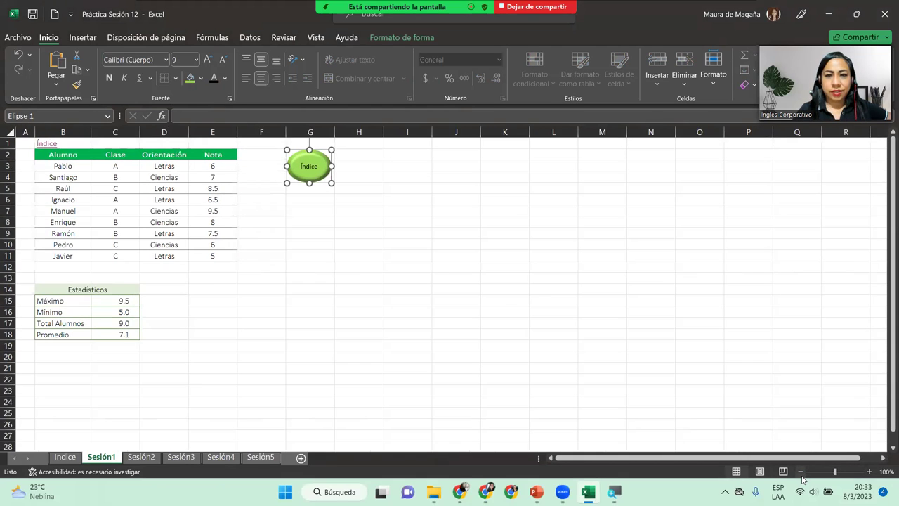
click(294, 266)
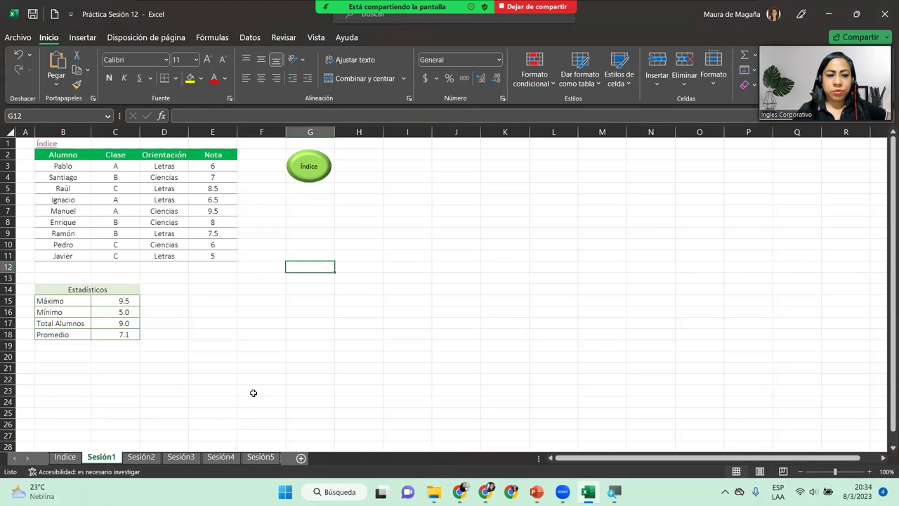
click(141, 458)
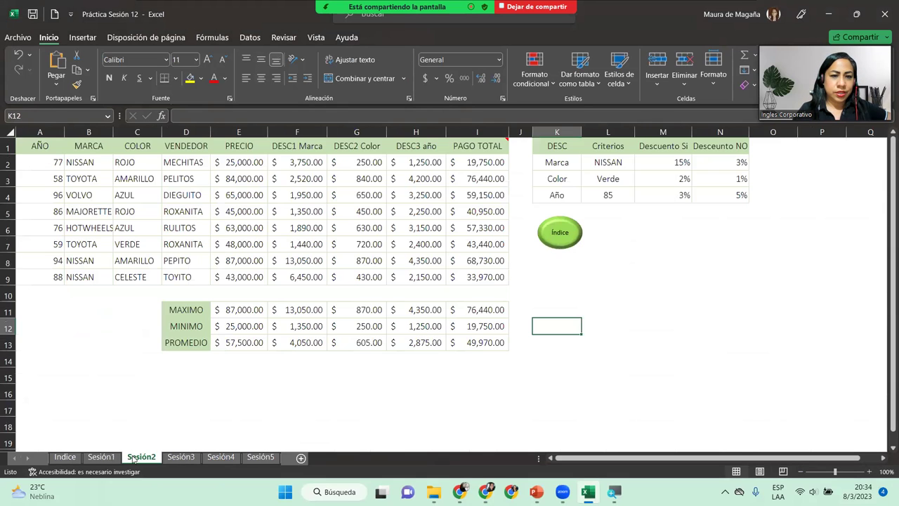
click(187, 458)
Step: Look over the Índice oval below the Color list on Sesión4
click(211, 457)
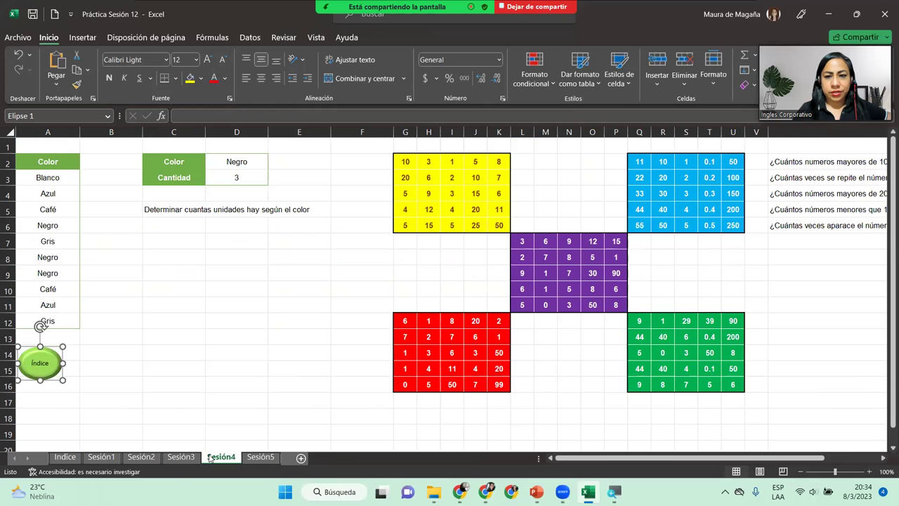
click(149, 357)
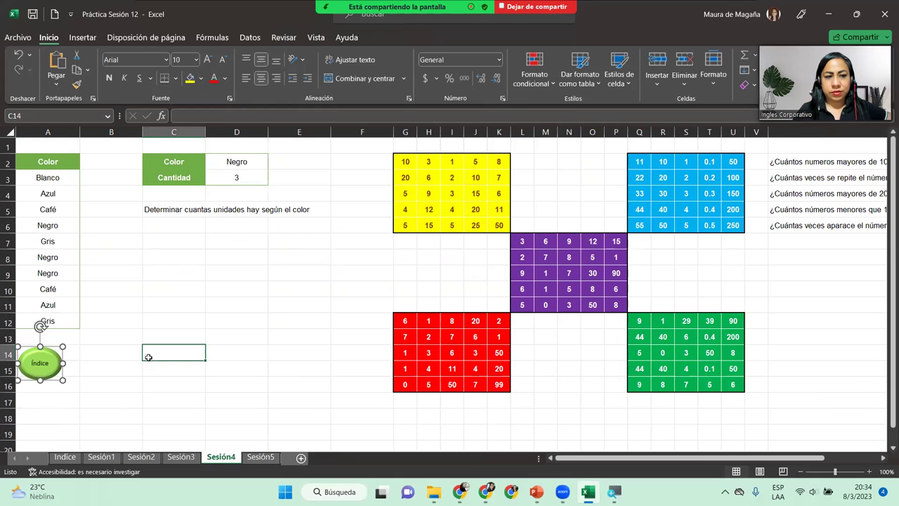
click(119, 298)
click(104, 243)
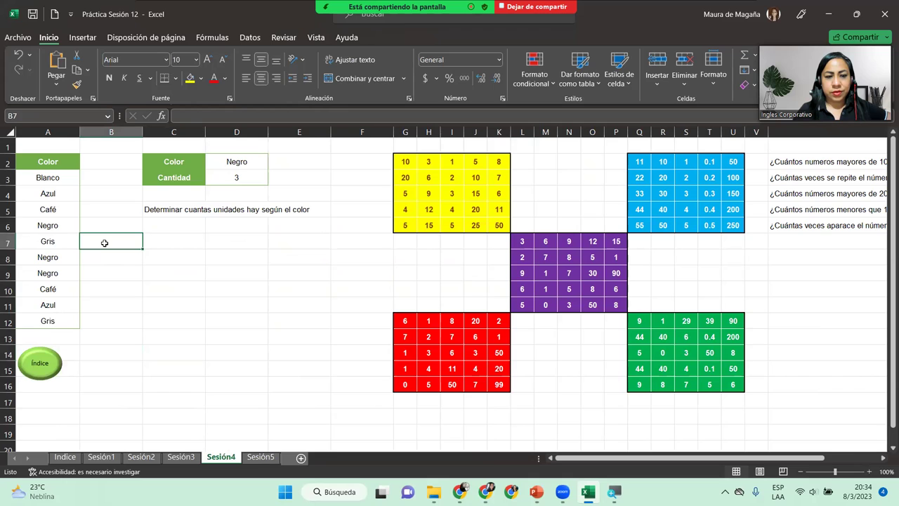
Step: Inspect Sesión3's Total in G19 and the codes and prices in I4, K4 and I5
click(178, 460)
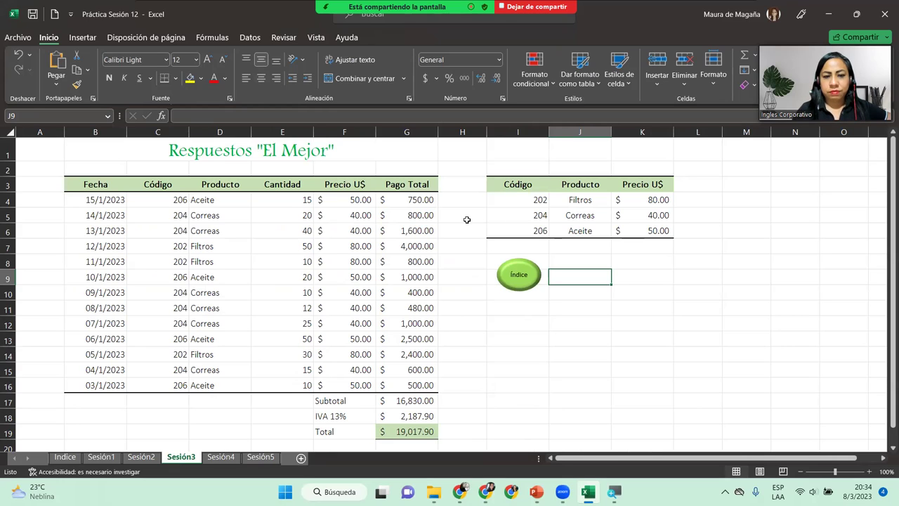
click(404, 431)
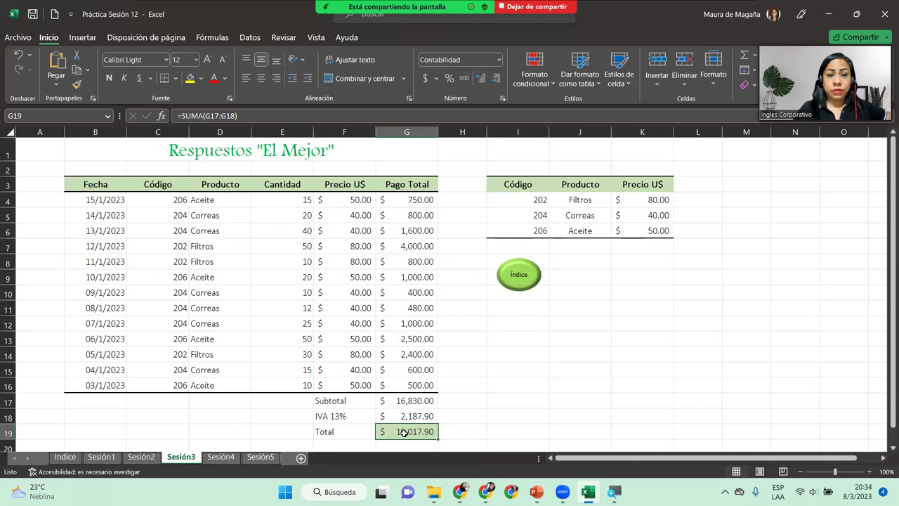
click(514, 198)
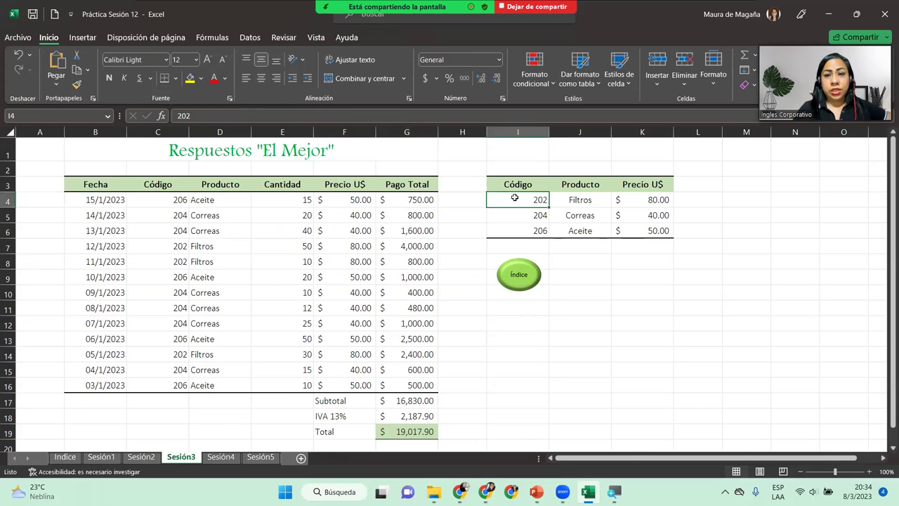
click(592, 195)
click(623, 199)
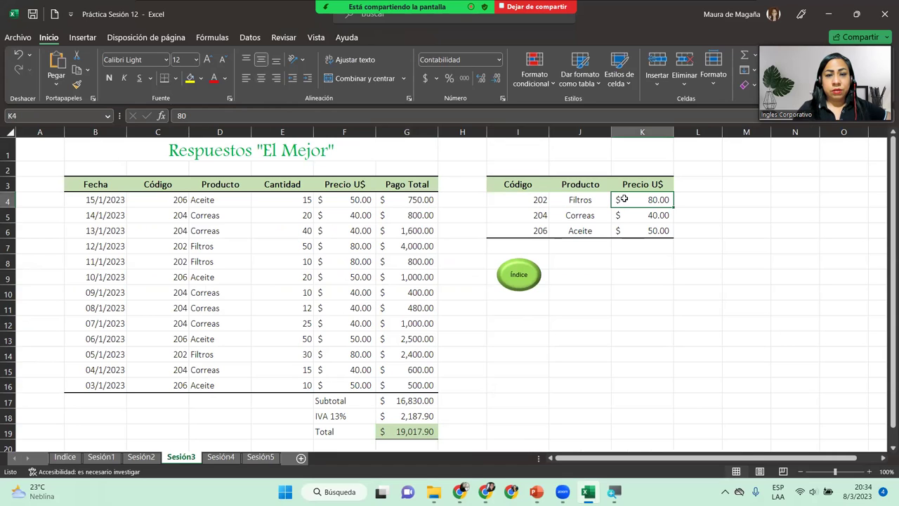
click(569, 200)
click(525, 215)
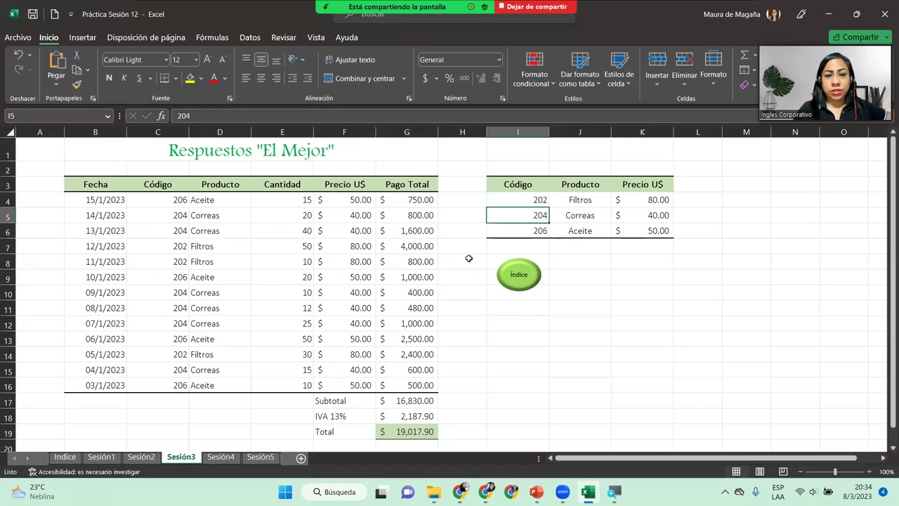
click(401, 431)
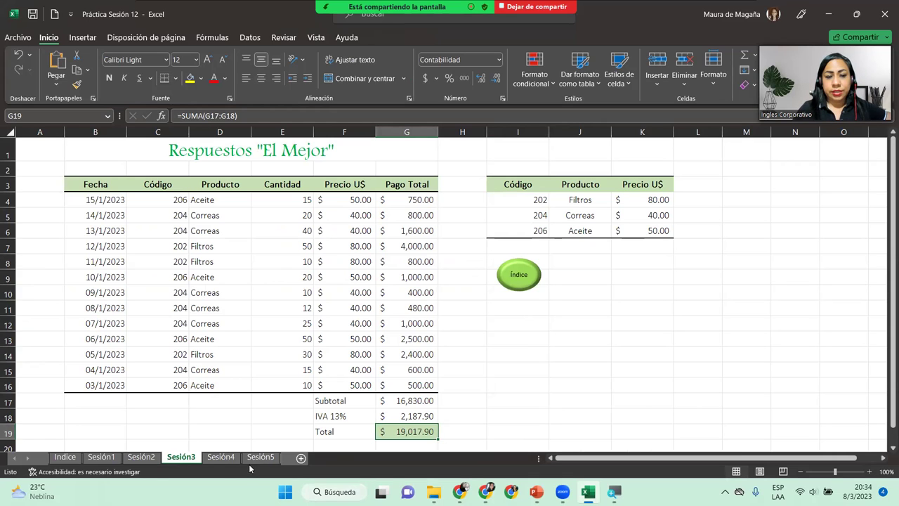
Step: Start a hyperlink from the Indice sheet's Sesión 3 entry (A4) to cell G19 of Sesión3
click(65, 461)
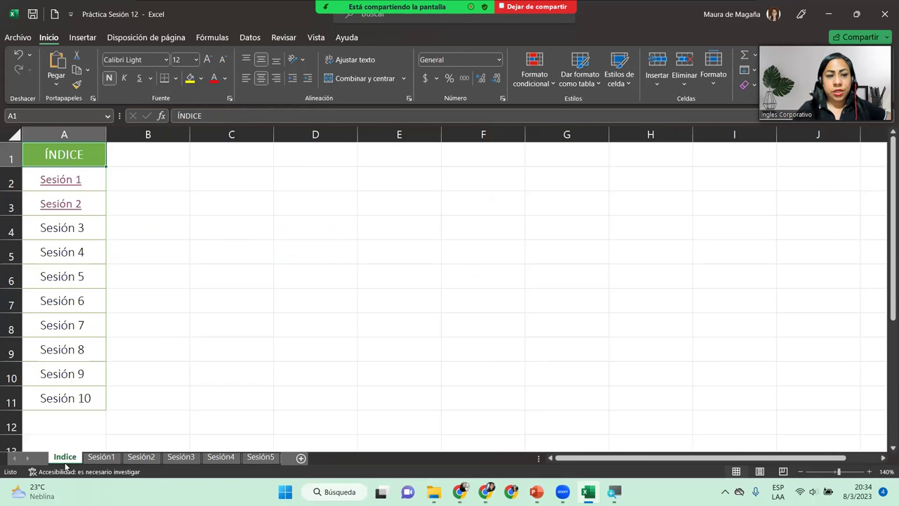
click(64, 229)
right_click(64, 229)
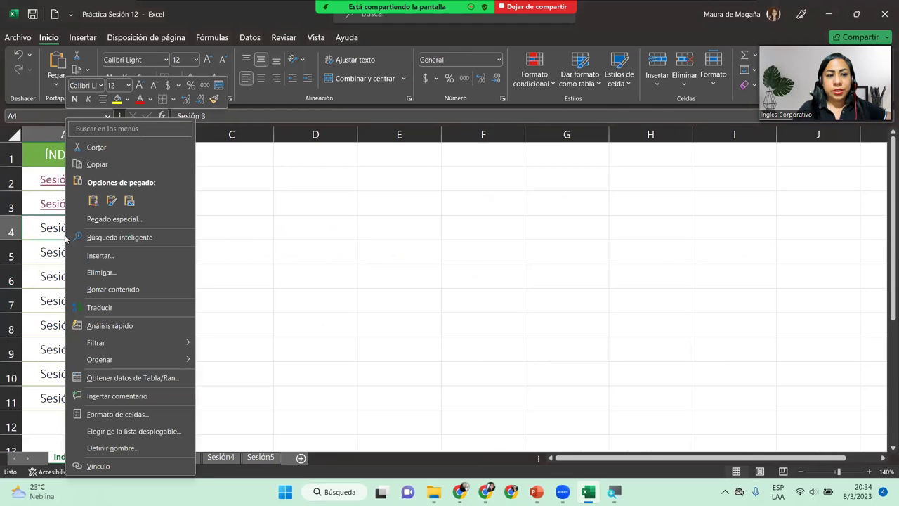
click(130, 466)
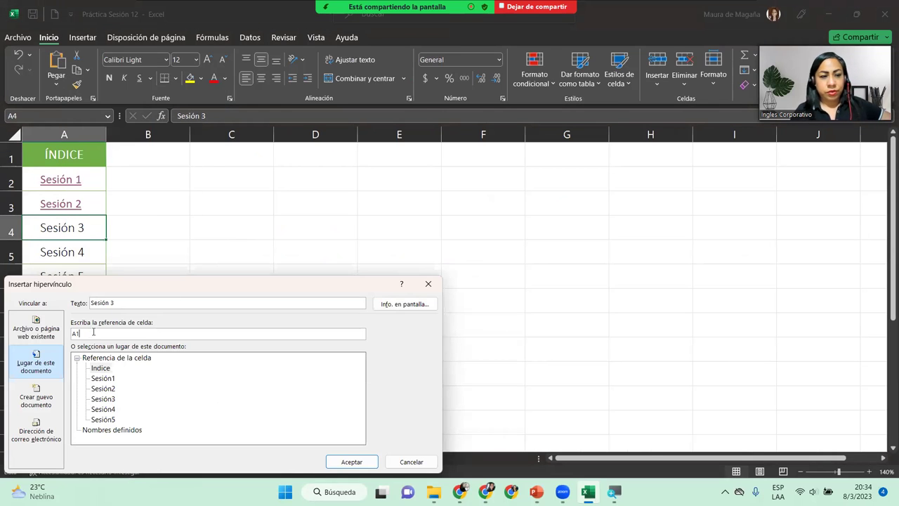
key(BackSpace)
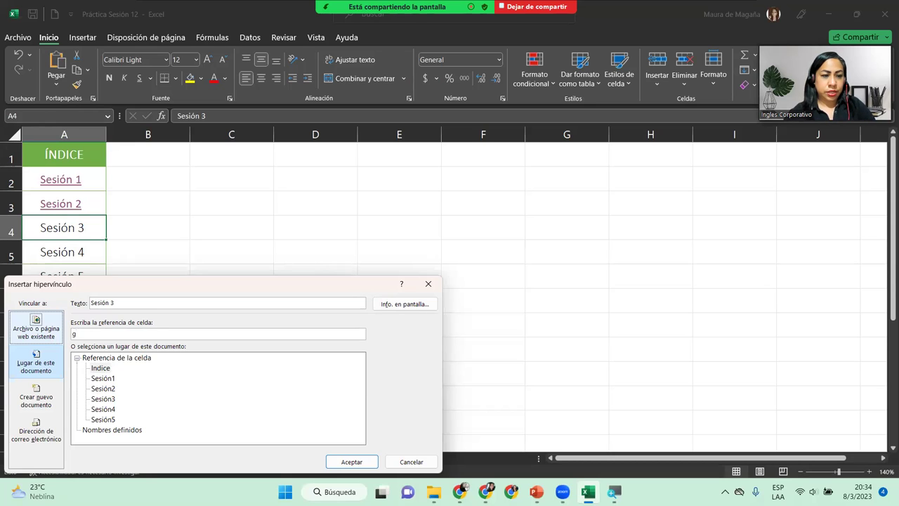
text(G19)
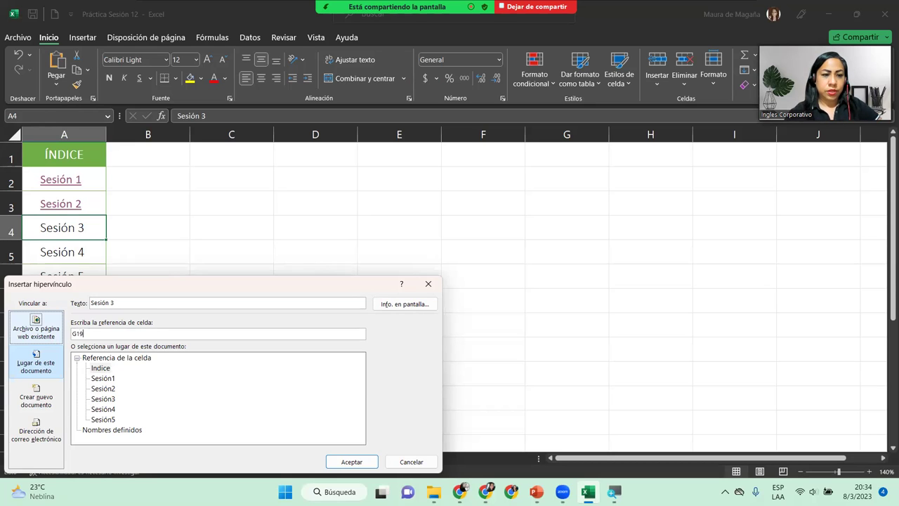
click(107, 399)
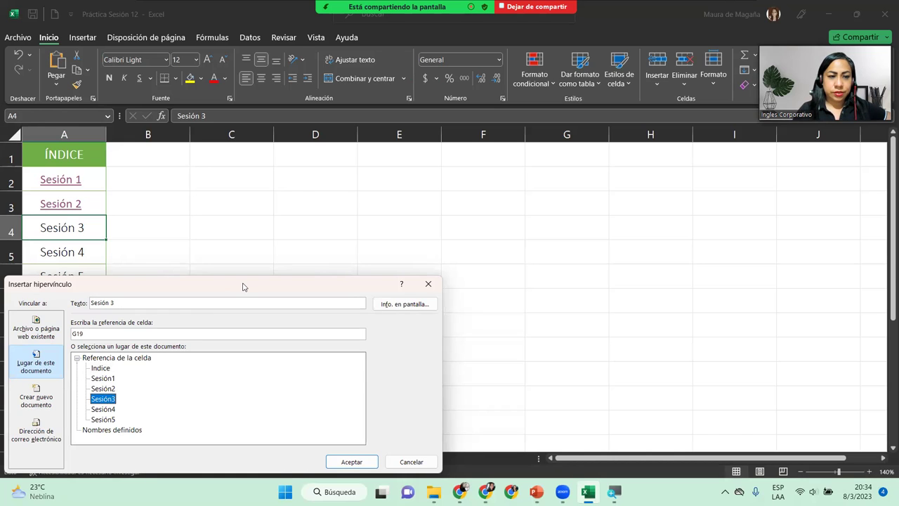
drag(243, 287, 343, 197)
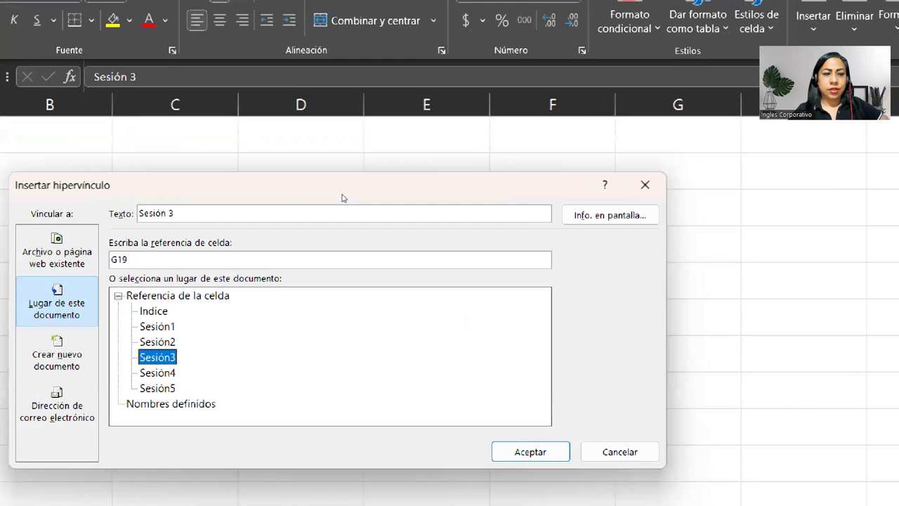
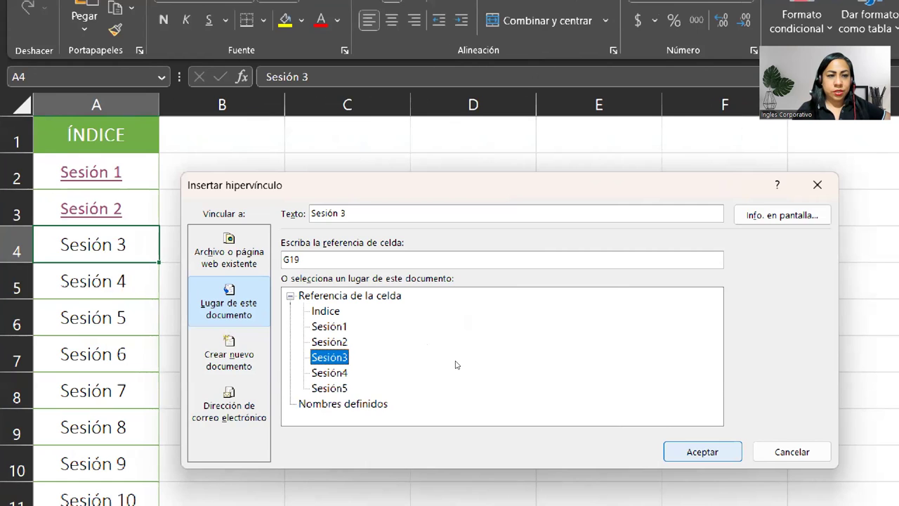
Step: Accept the Sesión 3 hyperlink to Sesión3!G19 and test it, returning through the Índice button
key(Return)
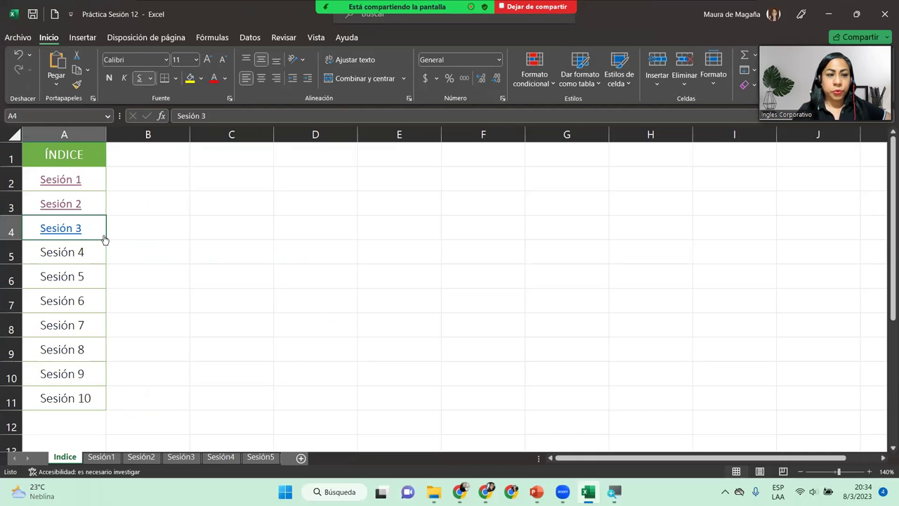
click(74, 229)
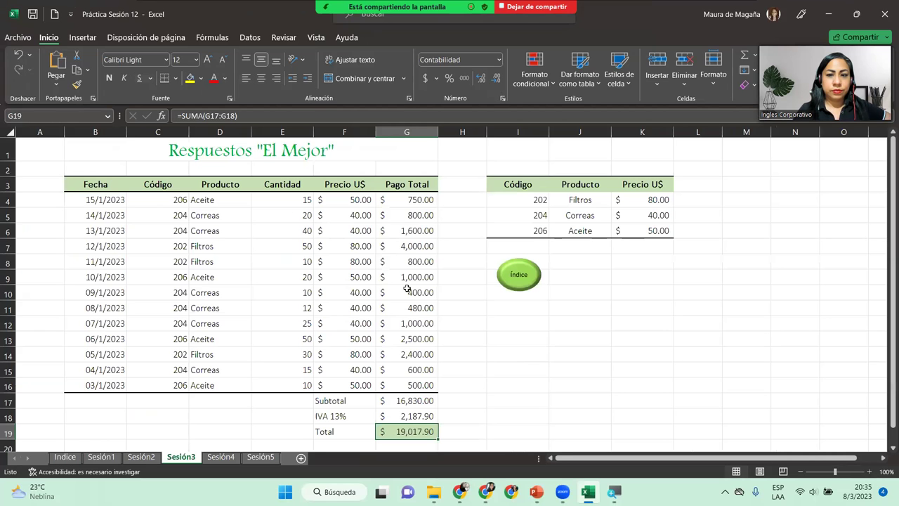
click(508, 280)
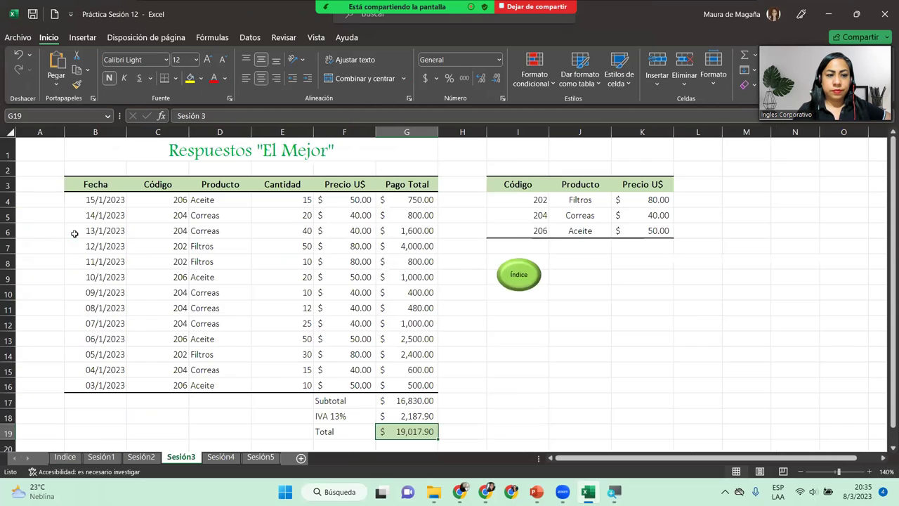
click(73, 228)
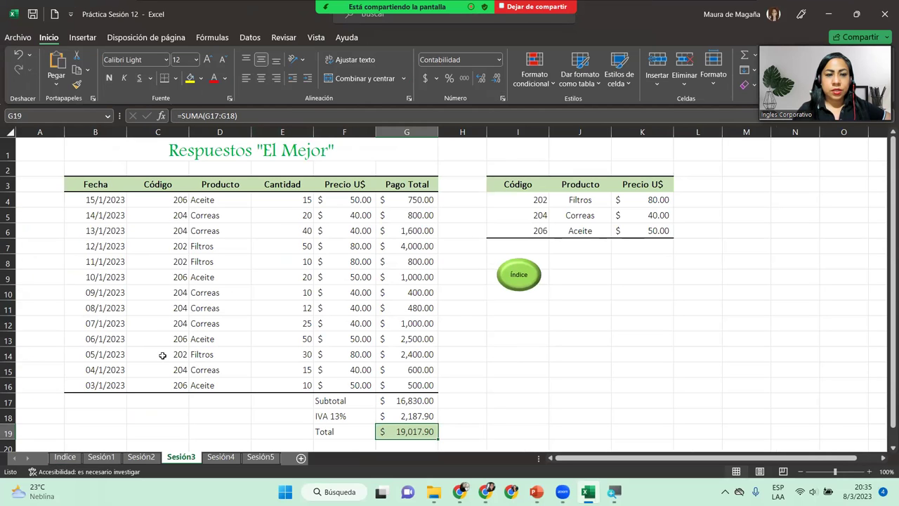
Step: Review the G6 payment formula and Sesión4's D3 counting formula, then return to Indice
click(404, 232)
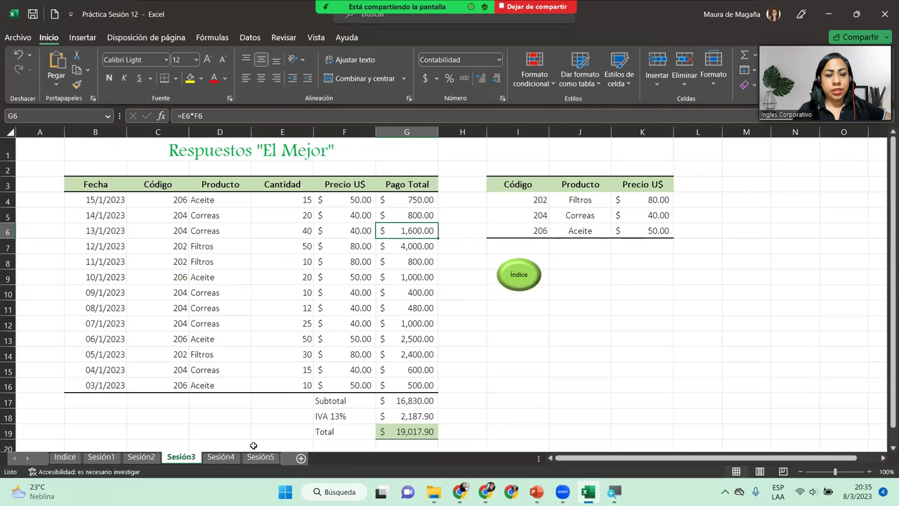
click(154, 460)
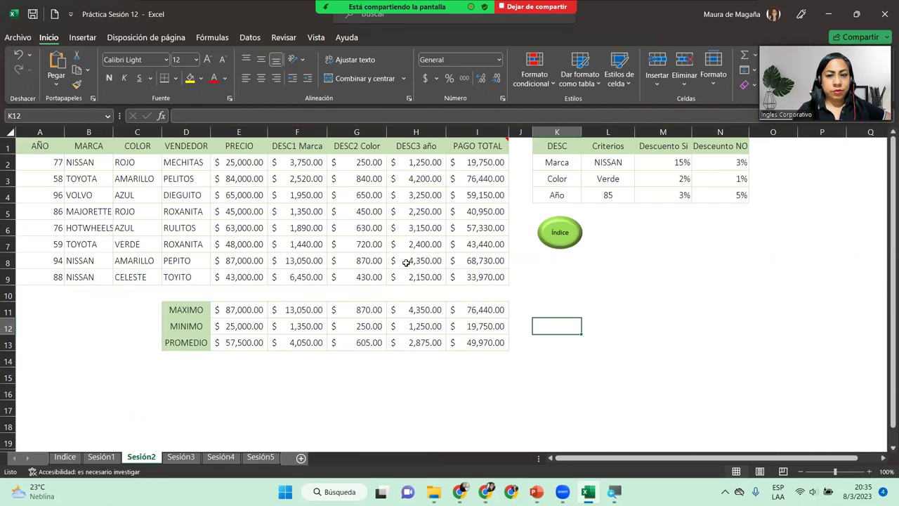
click(64, 458)
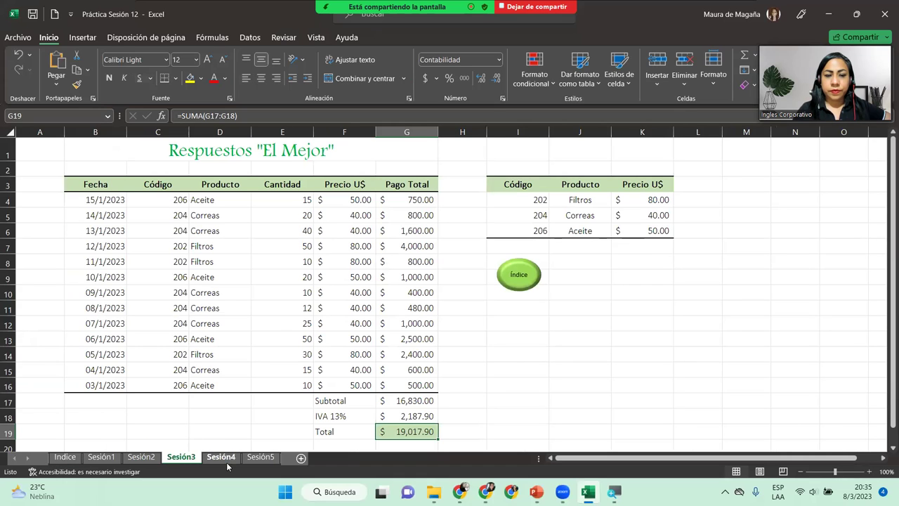
click(221, 457)
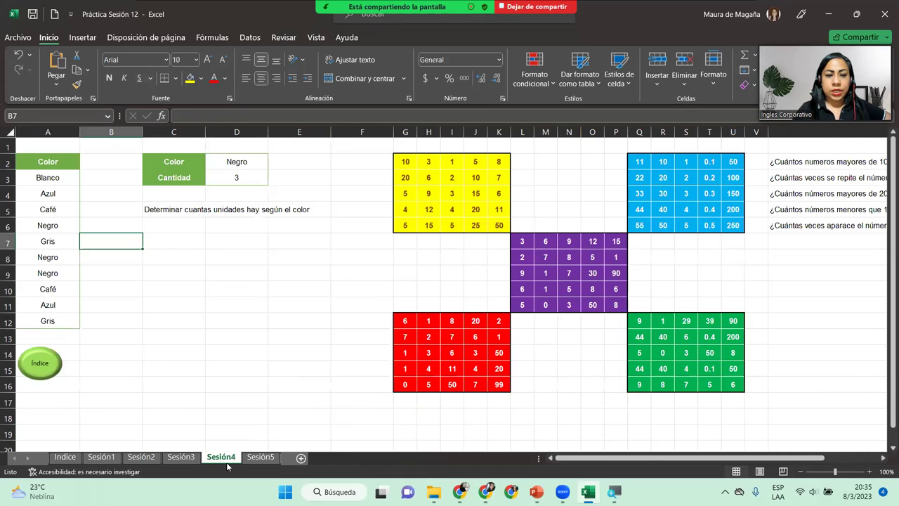
click(240, 180)
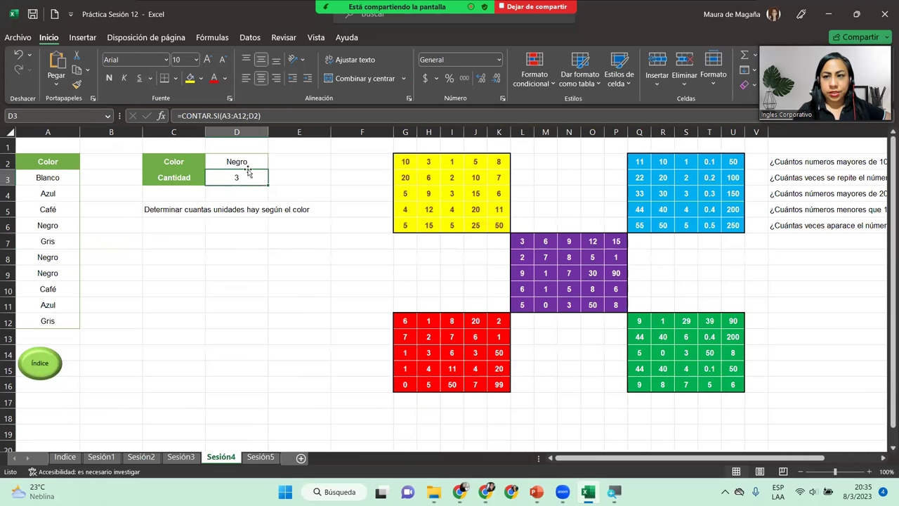
click(71, 457)
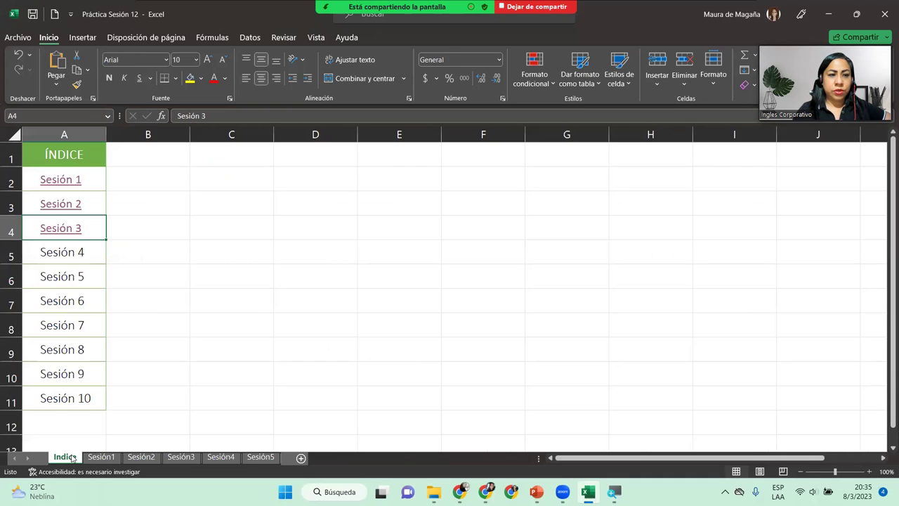
Step: Hyperlink Sesión 4 in A5 to cell D3 of the Sesión4 sheet and test it
click(65, 244)
right_click(63, 249)
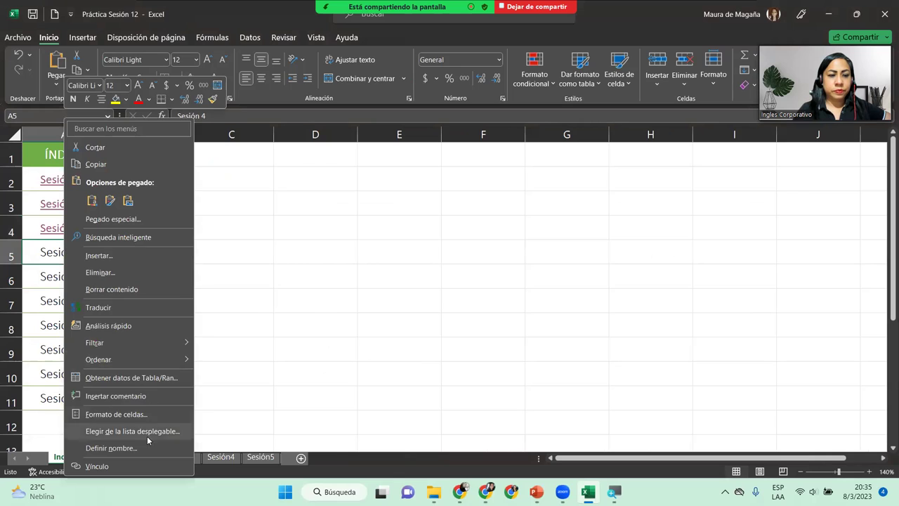
click(139, 476)
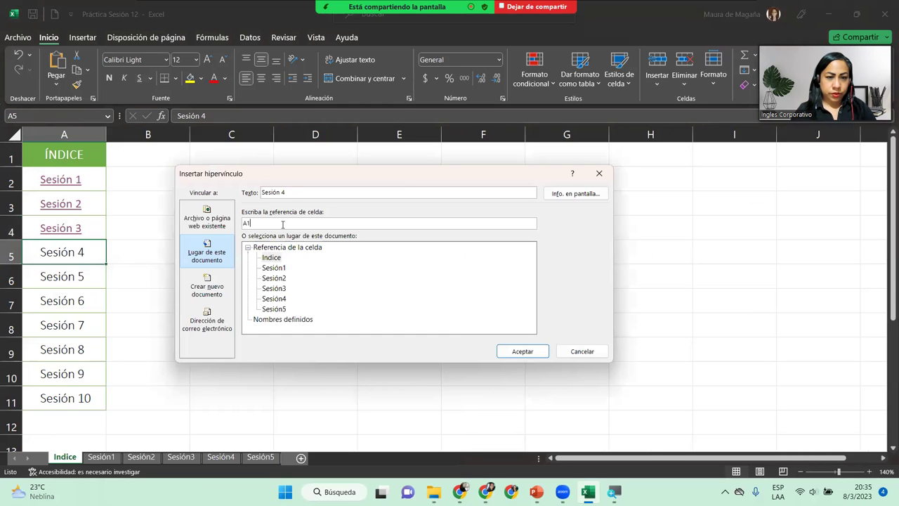
text(D3)
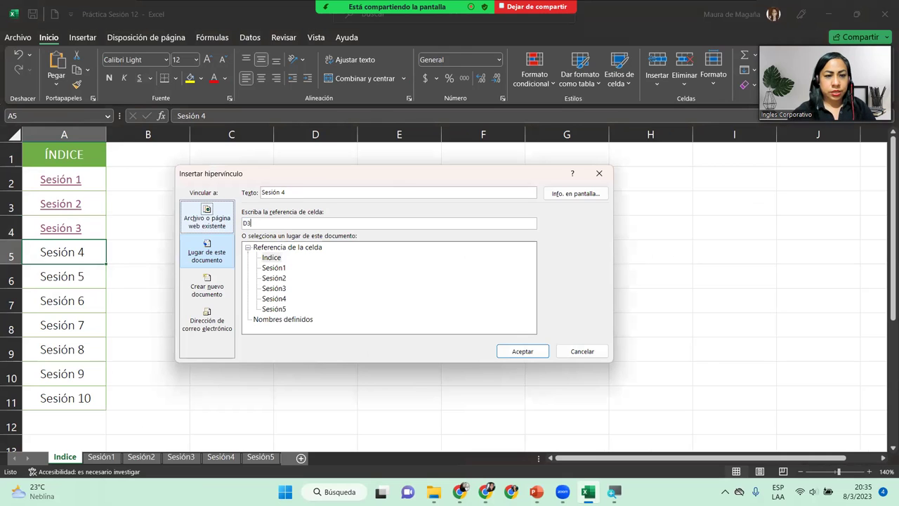
click(275, 300)
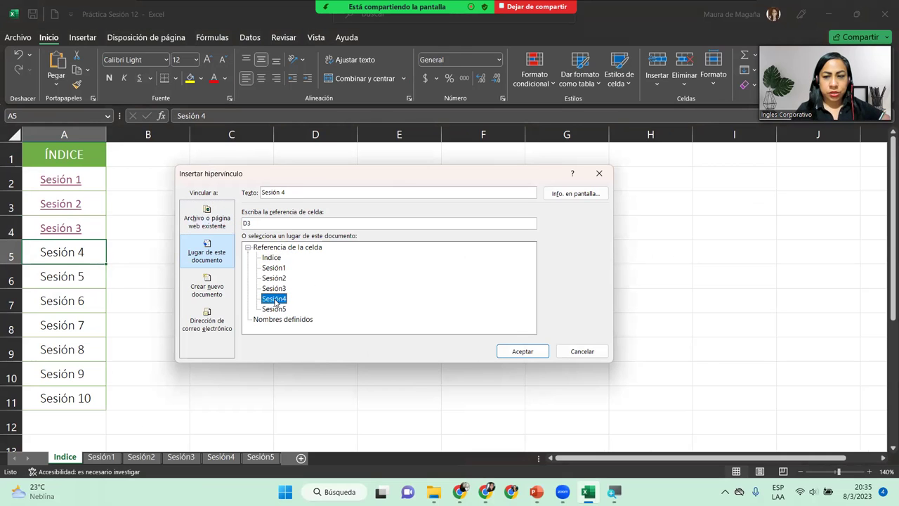
click(535, 352)
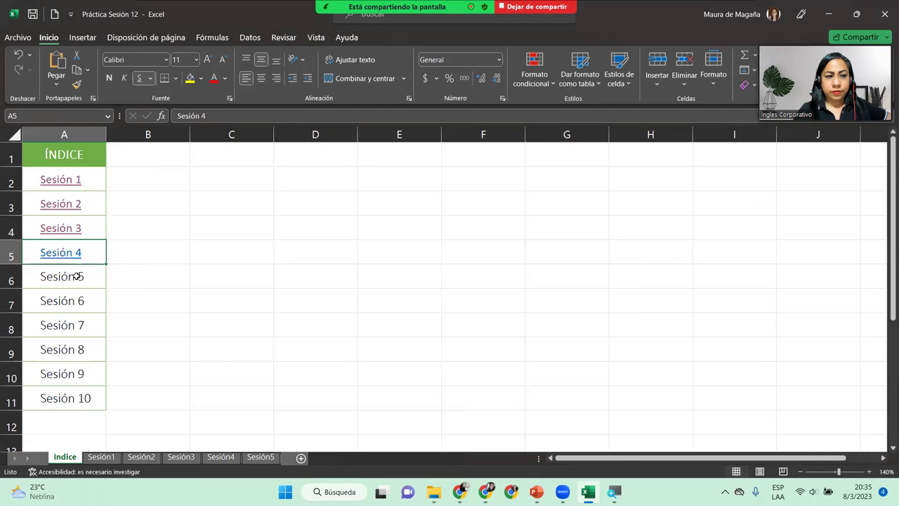
click(65, 251)
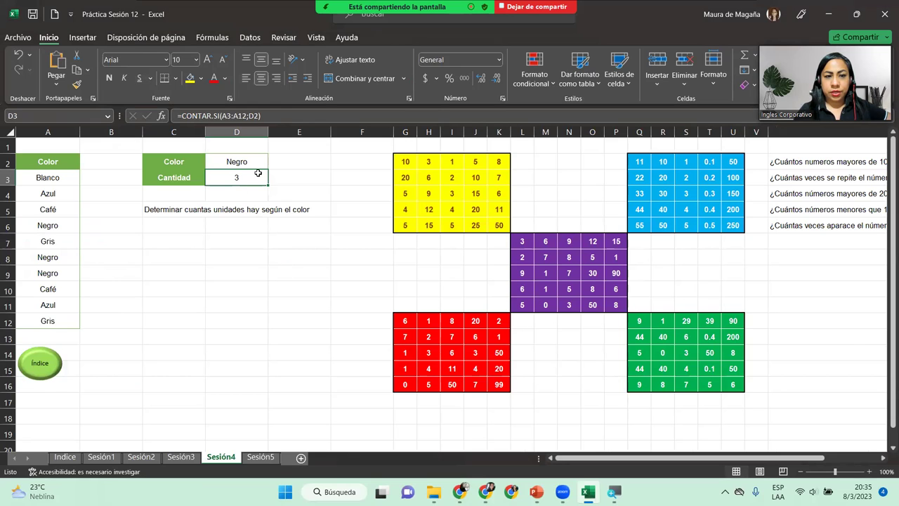
Step: Move Sesión4's green Índice button up near cell E2, then use it to return to the index
right_click(42, 367)
click(40, 365)
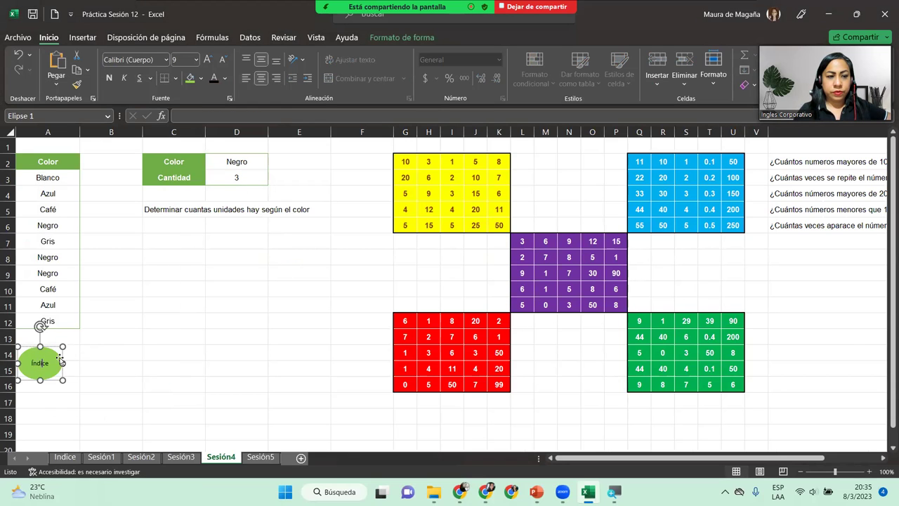
drag(61, 361, 349, 165)
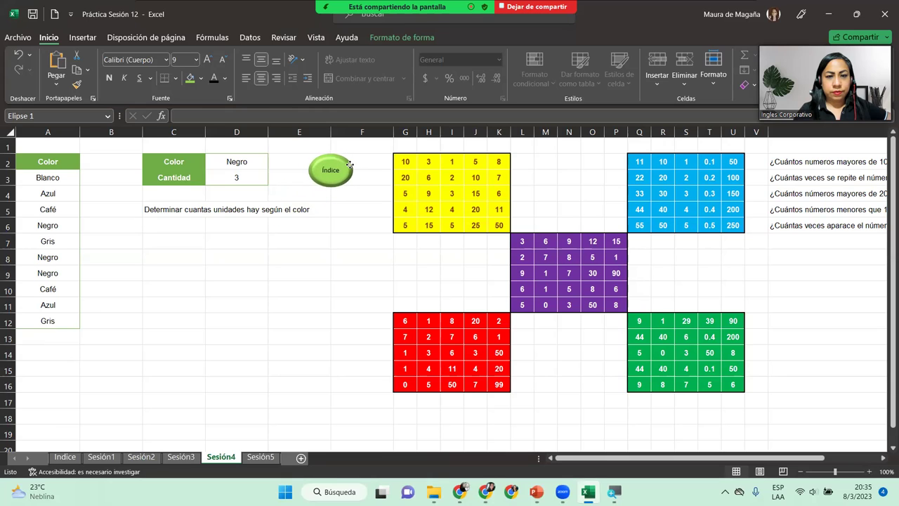
click(332, 222)
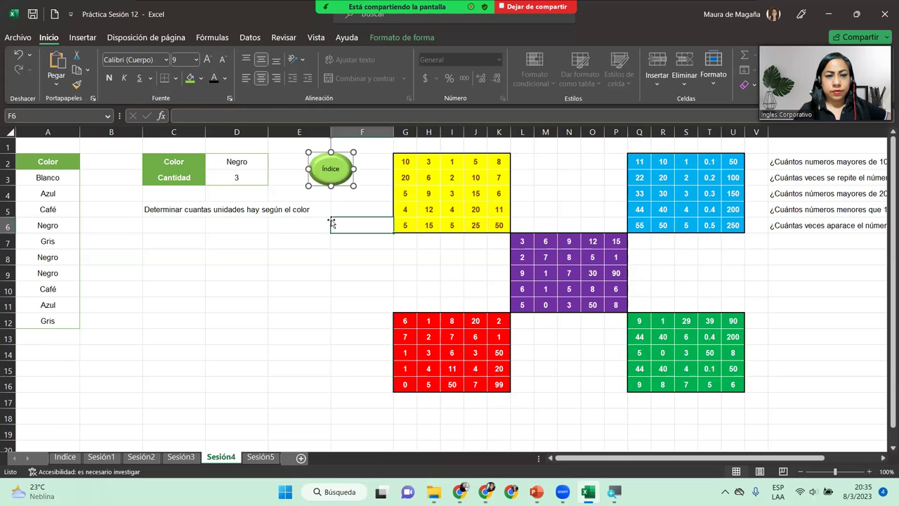
click(332, 223)
click(238, 178)
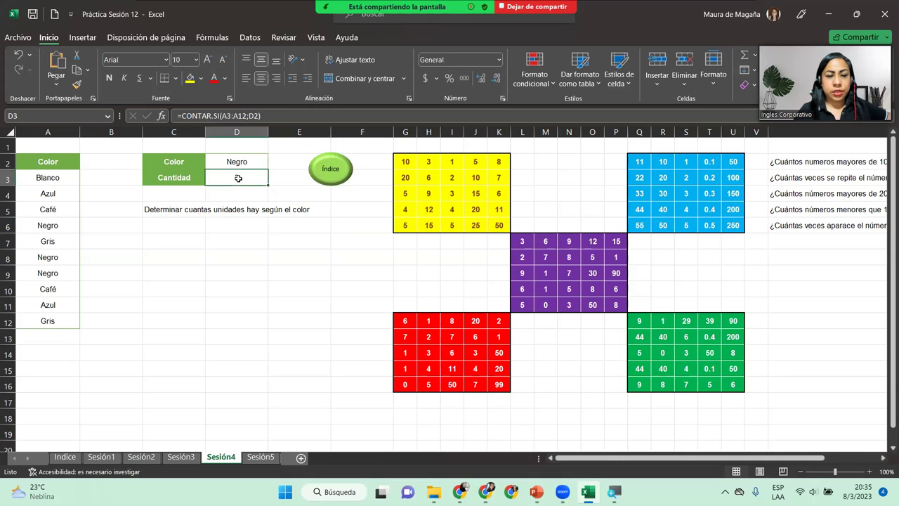
click(316, 170)
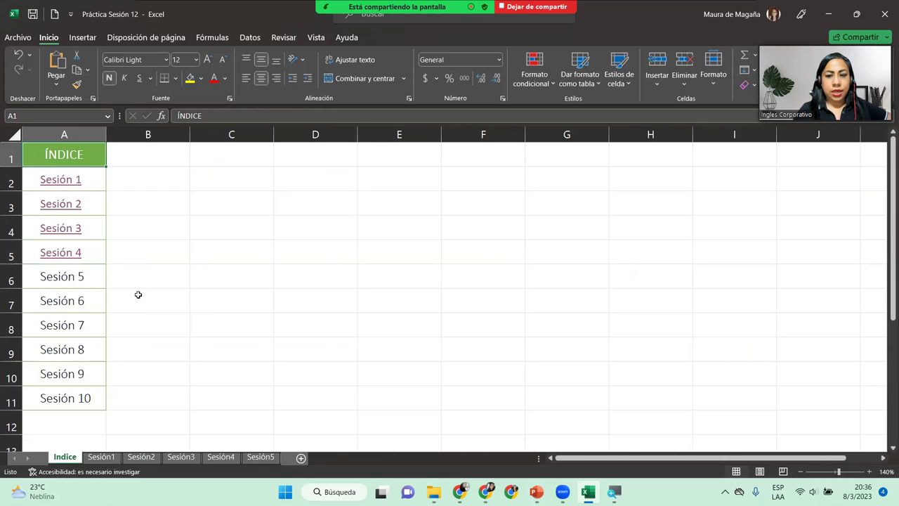
Step: Cancel a first link attempt on Sesión 5 and check the C3 multiplication formula on Sesión5
click(68, 276)
right_click(67, 279)
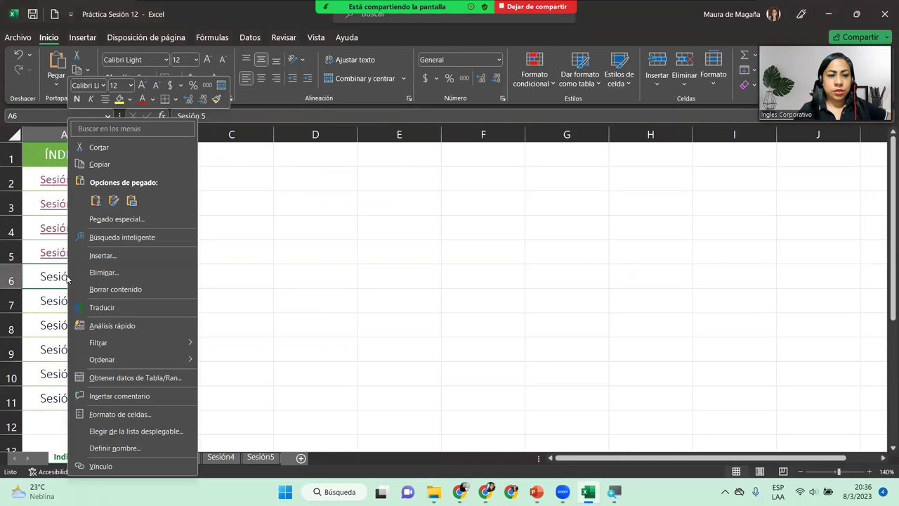
click(168, 468)
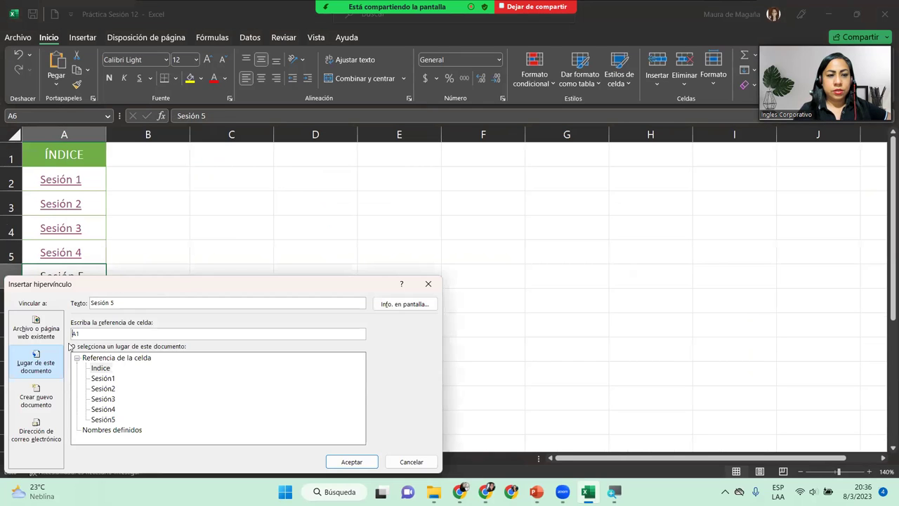
click(428, 284)
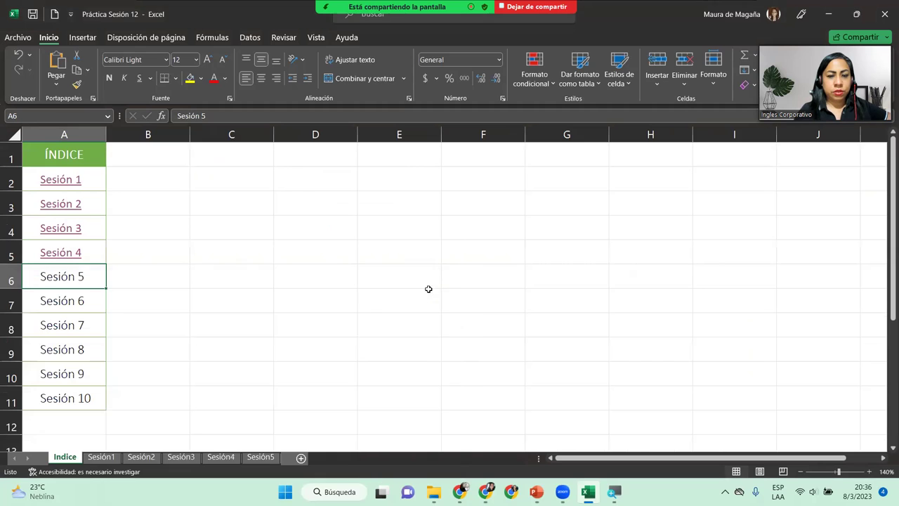
click(263, 461)
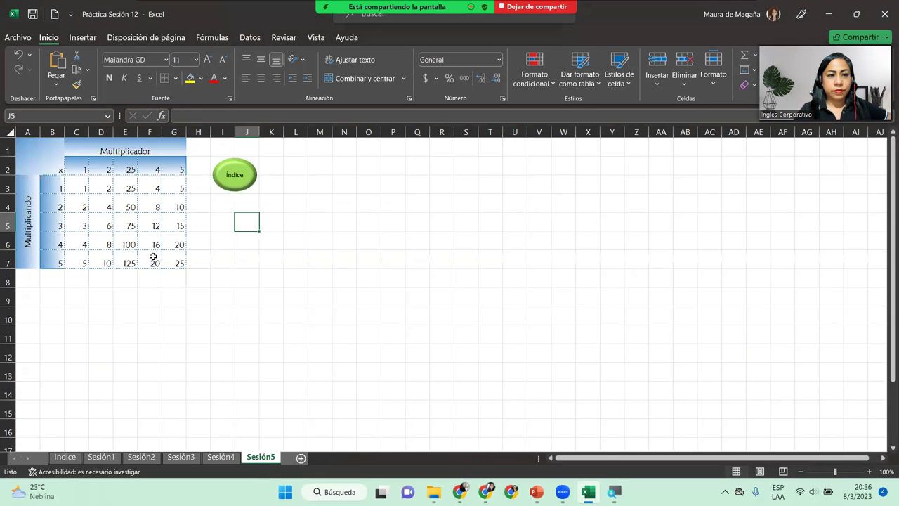
click(79, 184)
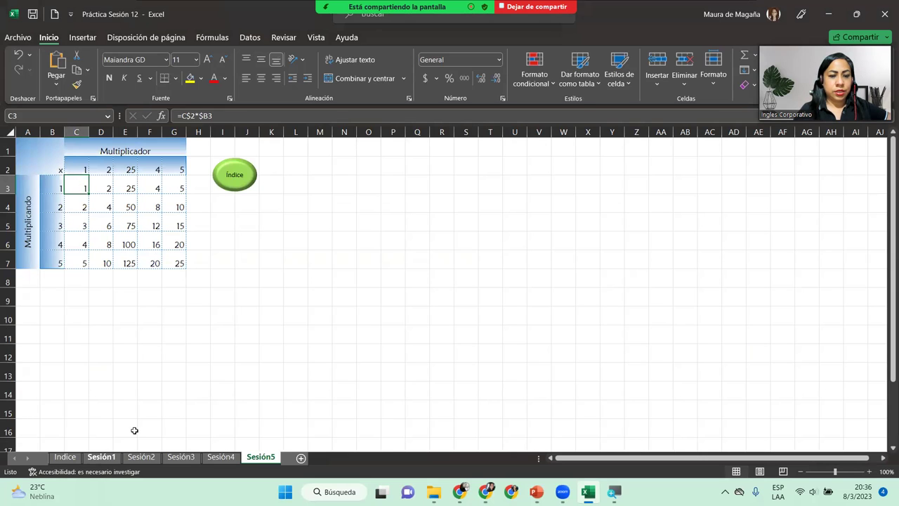
click(70, 458)
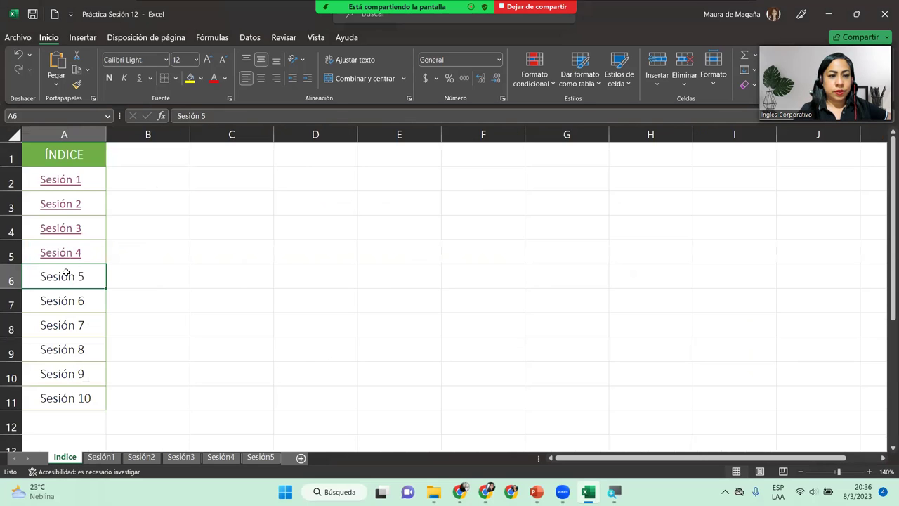
Step: Hyperlink Sesión 5 to cell C3 of the Sesión5 sheet, test it and return to the index
right_click(66, 274)
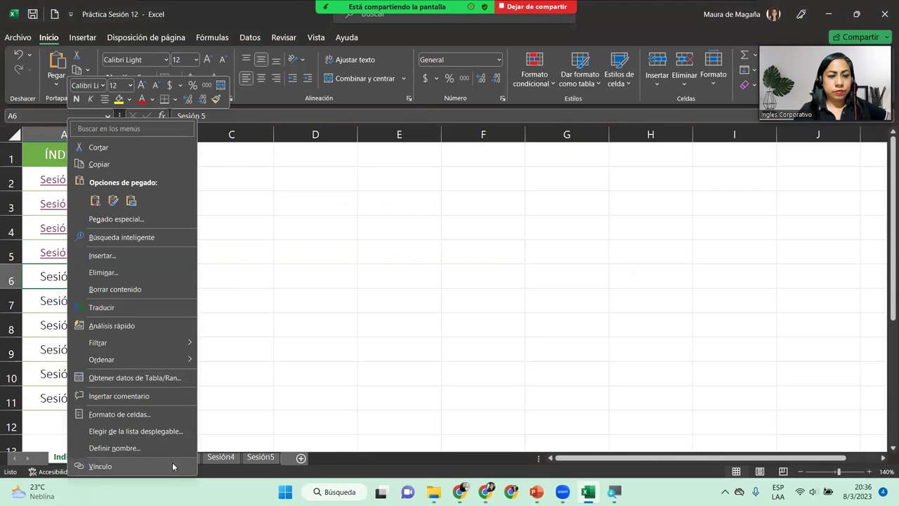
click(172, 467)
click(112, 420)
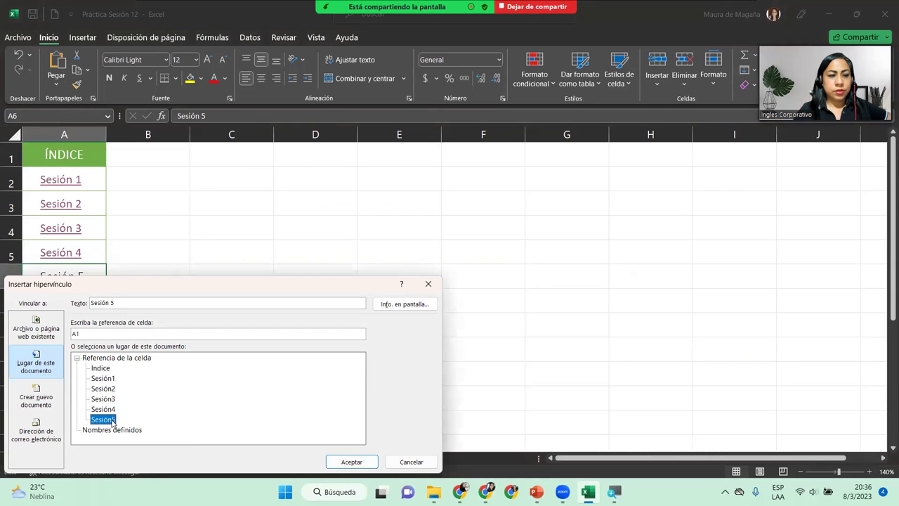
double_click(75, 335)
text(C3)
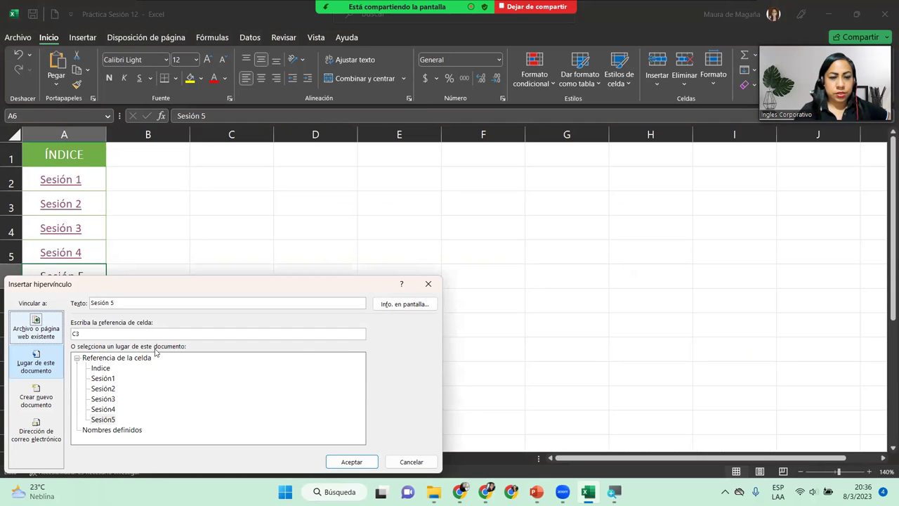
click(362, 462)
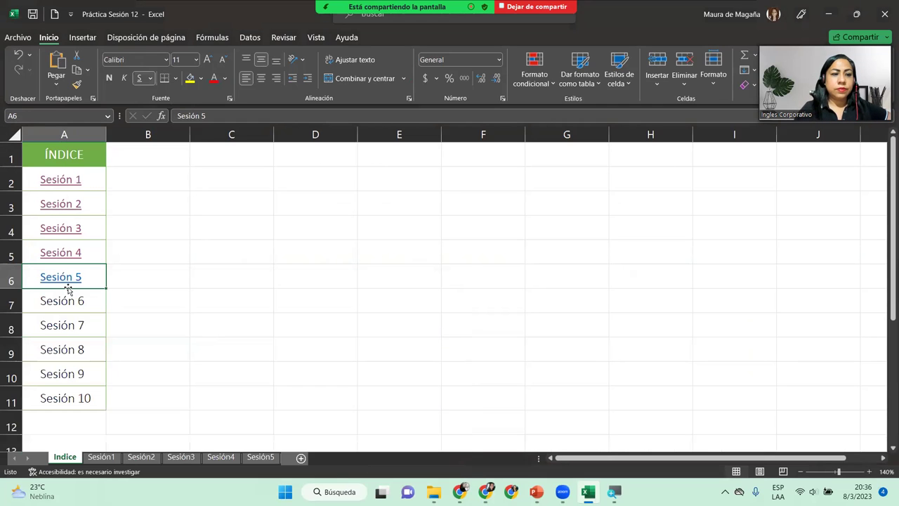
click(71, 281)
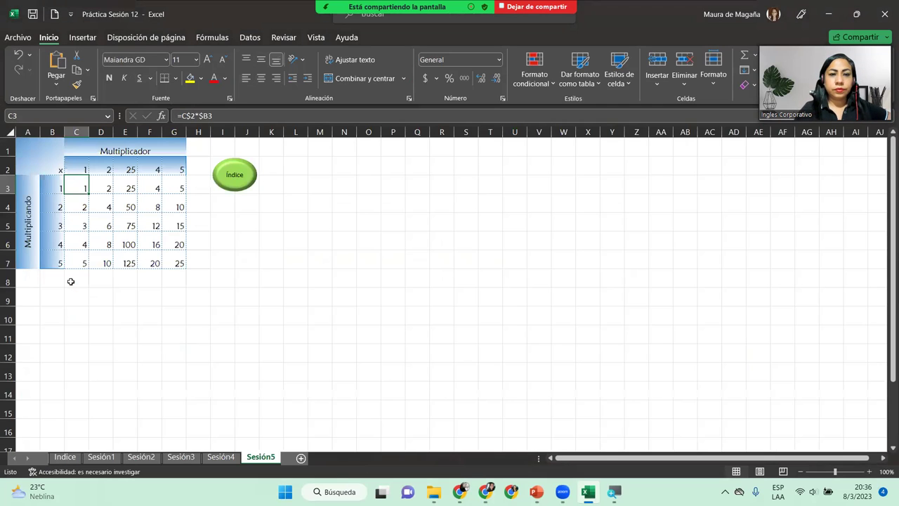
click(239, 166)
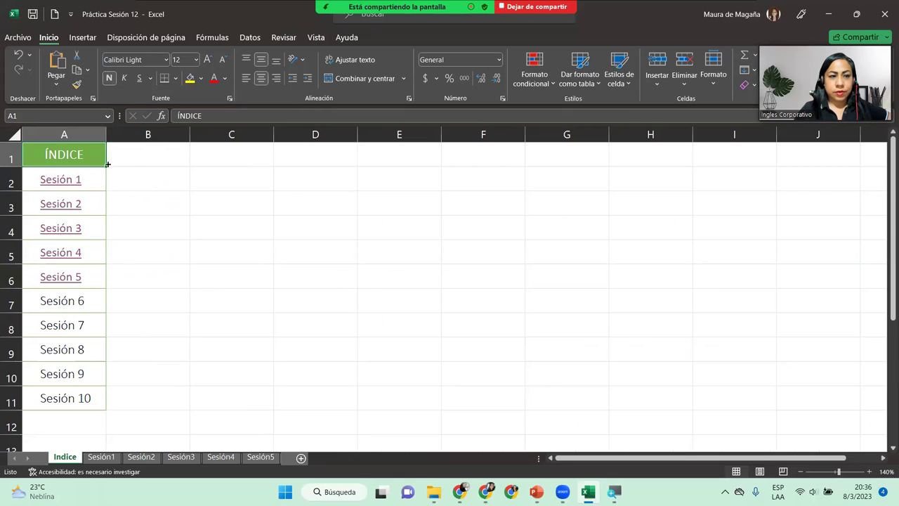
Step: Copy the ÍNDICE heading into B1 and move Sesión 6–10 from A7:A11 to B2:B6
drag(107, 165, 178, 169)
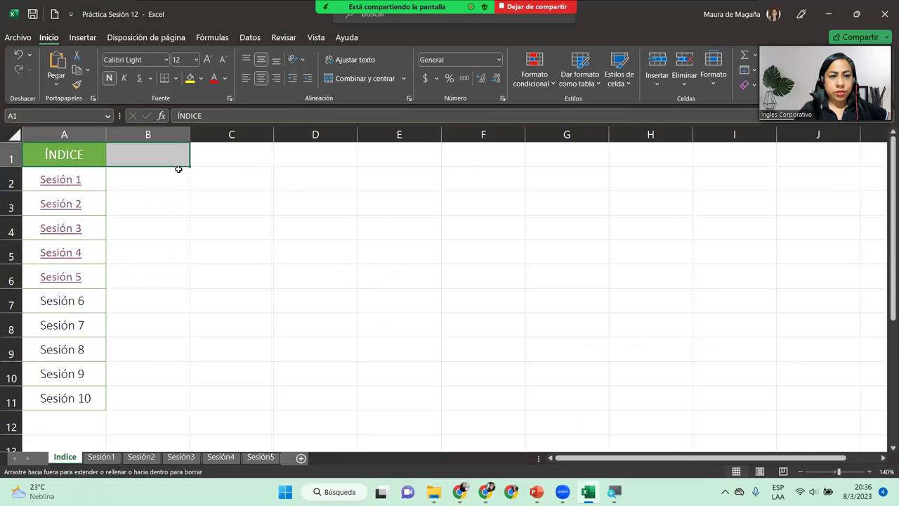
click(149, 186)
mouse_move(62, 393)
mouse_down()
mouse_move(94, 302)
mouse_move(167, 178)
mouse_up()
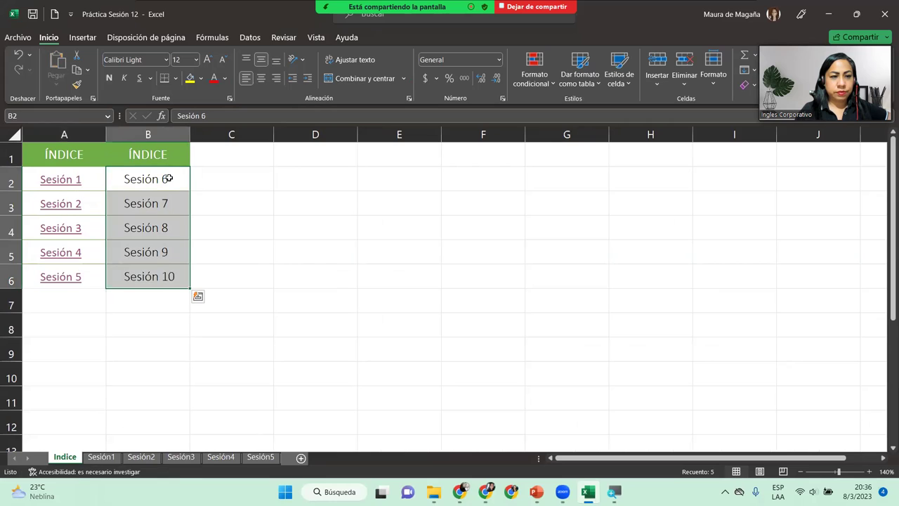
click(239, 229)
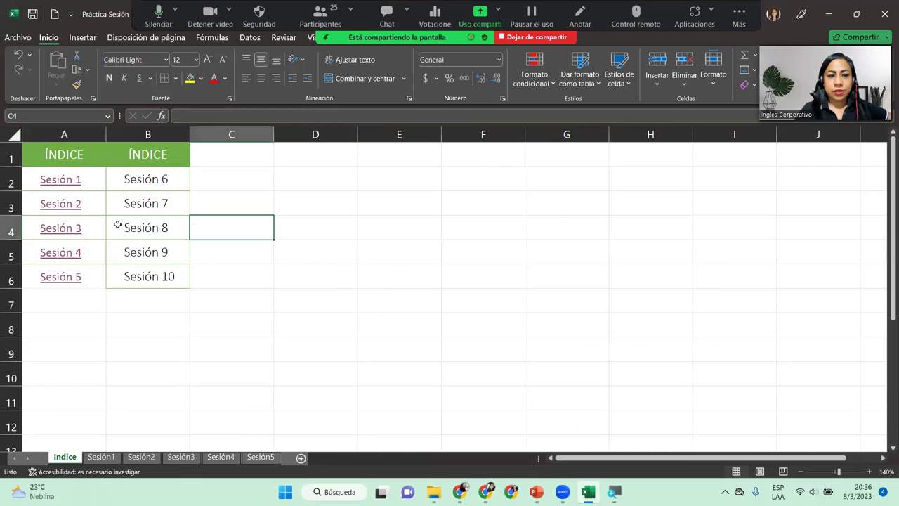
right_click(104, 233)
click(291, 246)
click(250, 234)
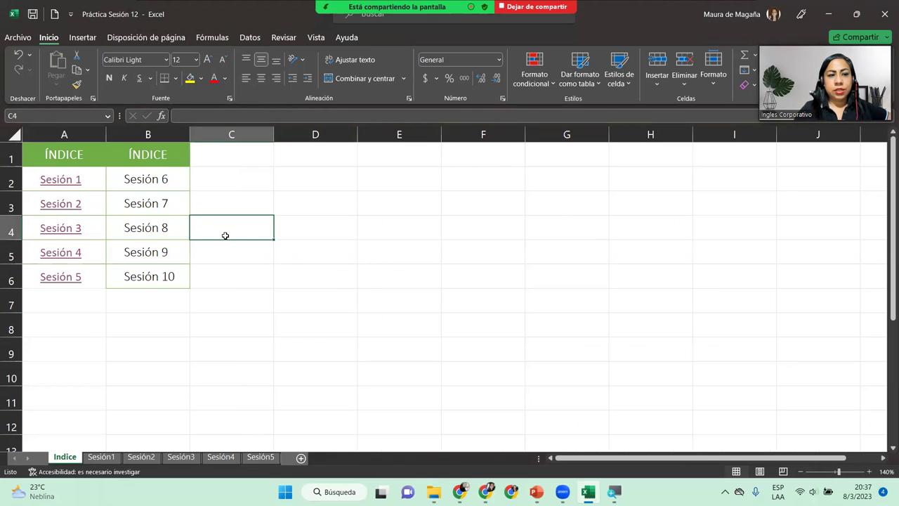
key(Left)
key(Left)
key(Down)
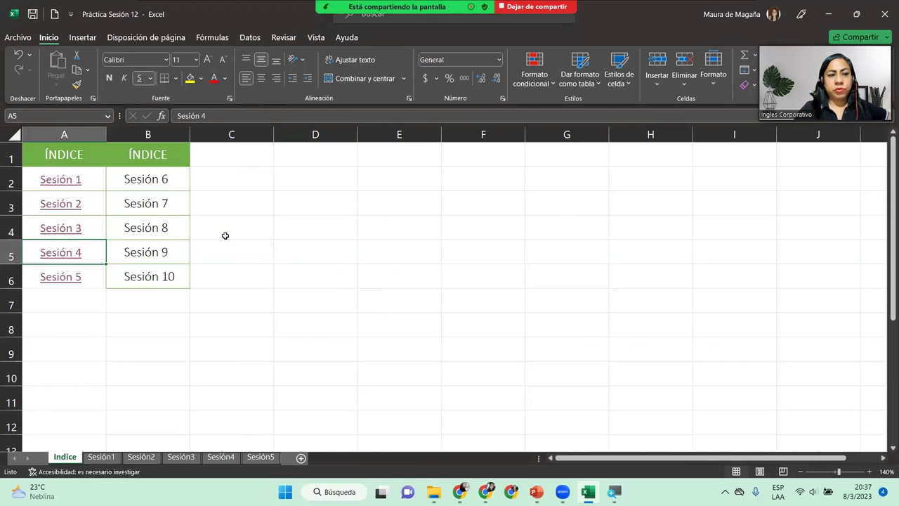
key(Up)
key(Up)
key(Up)
key(Up)
key(Down)
key(Down)
key(Down)
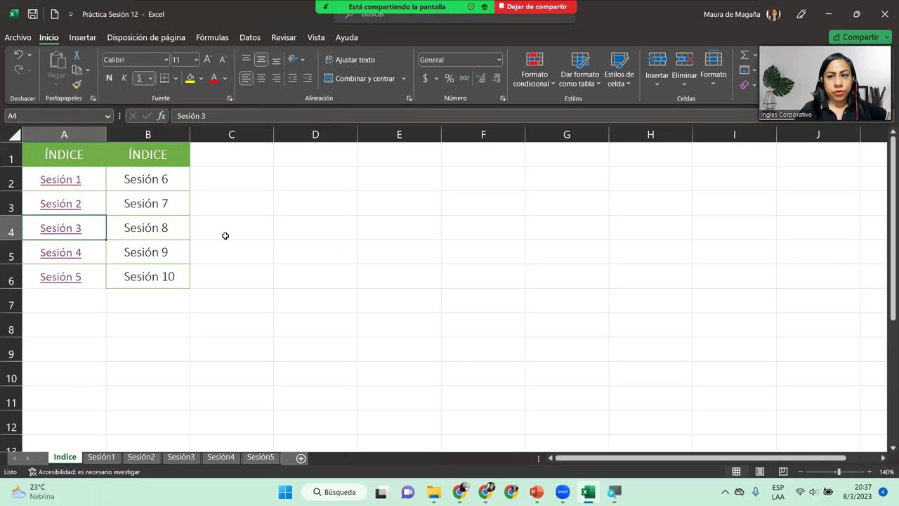
key(Down)
key(Down)
key(Up)
key(Up)
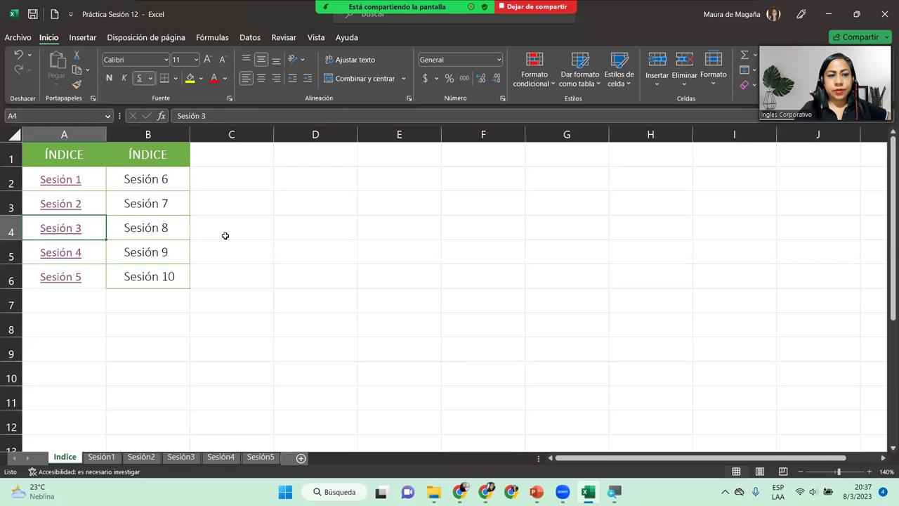
key(Right)
key(Up)
key(Up)
key(Up)
key(Down)
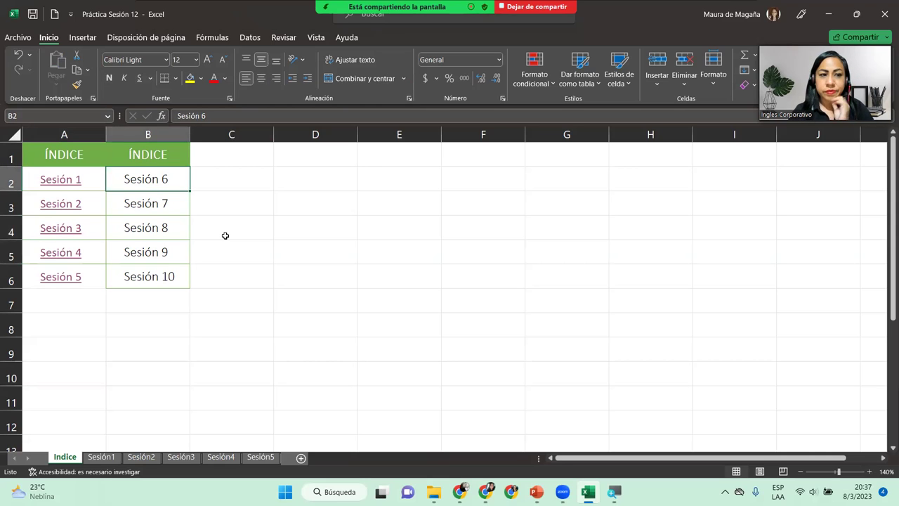
key(Down)
key(Down)
key(Down)
key(Down)
key(Left)
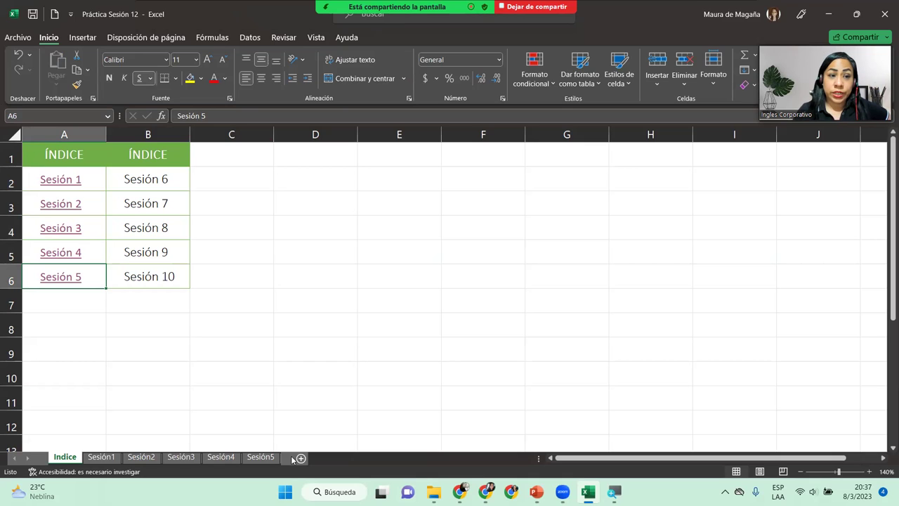
click(126, 174)
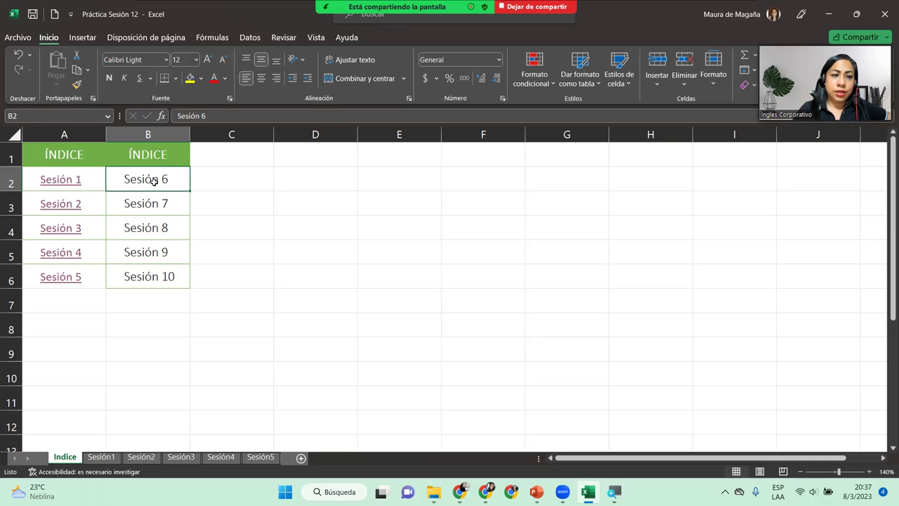
Step: Open the Vínculo dialog for Sesión 6 in B2, centre it, and choose Archivo o página web existente
right_click(156, 182)
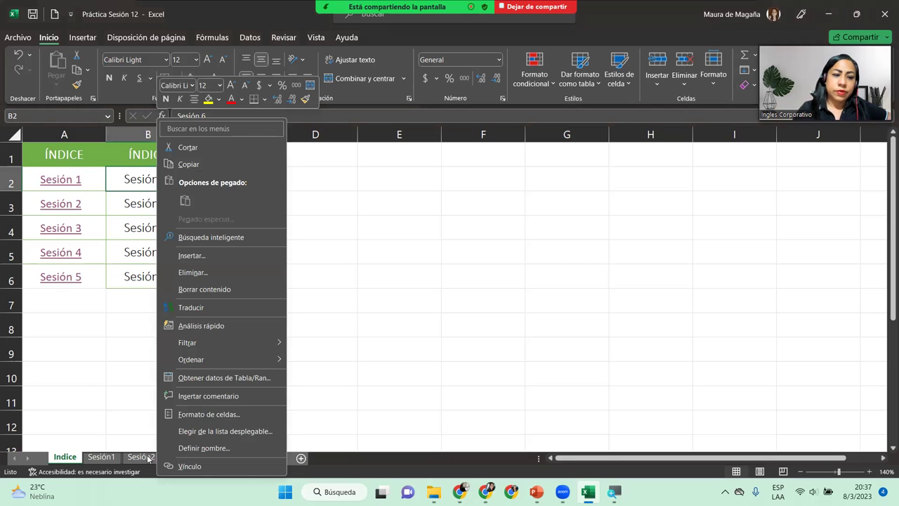
click(179, 466)
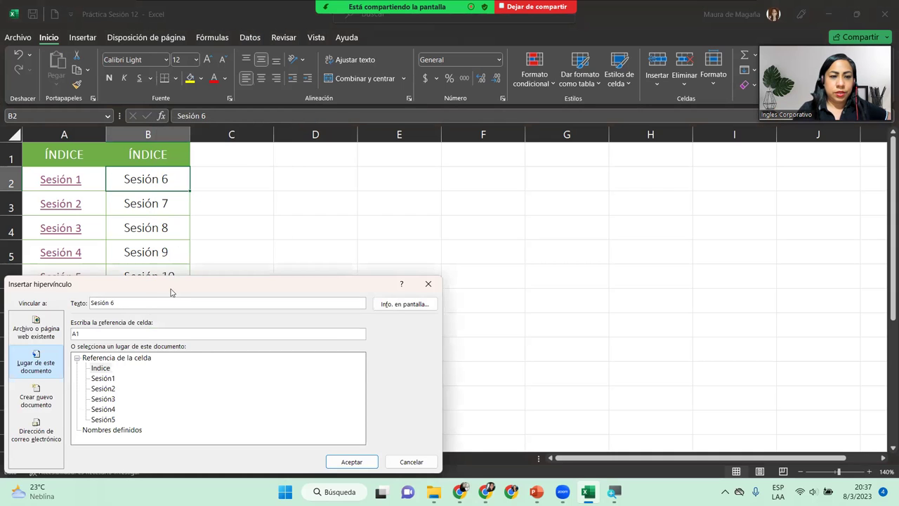
drag(172, 291, 361, 170)
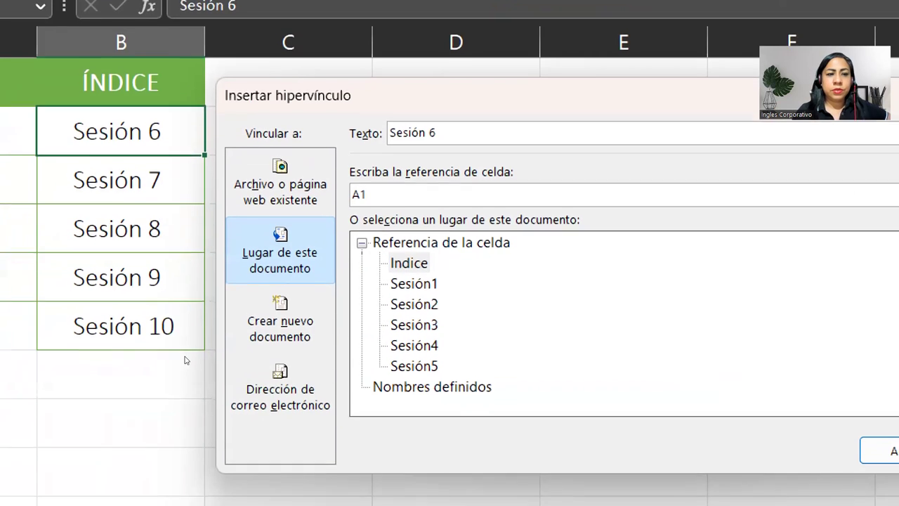
click(261, 205)
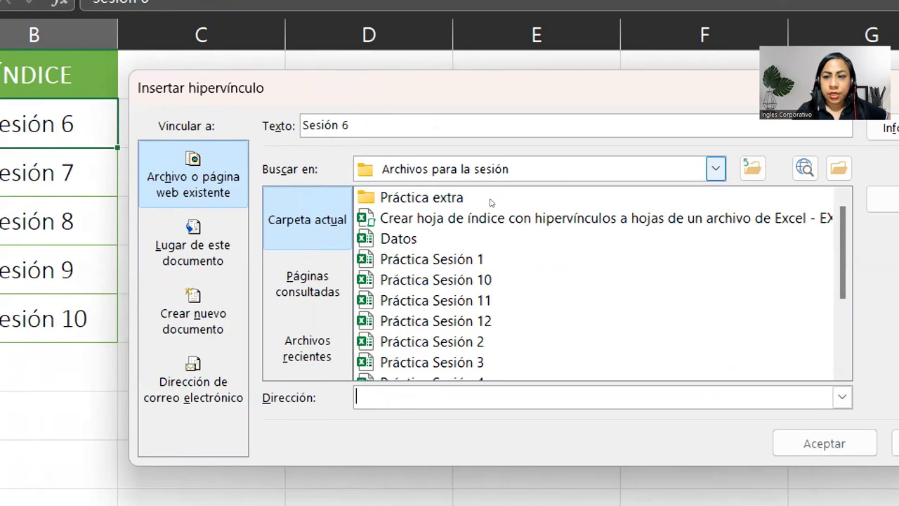
Step: Browse to the Archivos para la sesión folder and link Sesión 6 to Práctica Sesión 6.xlsx
key(alt+Down)
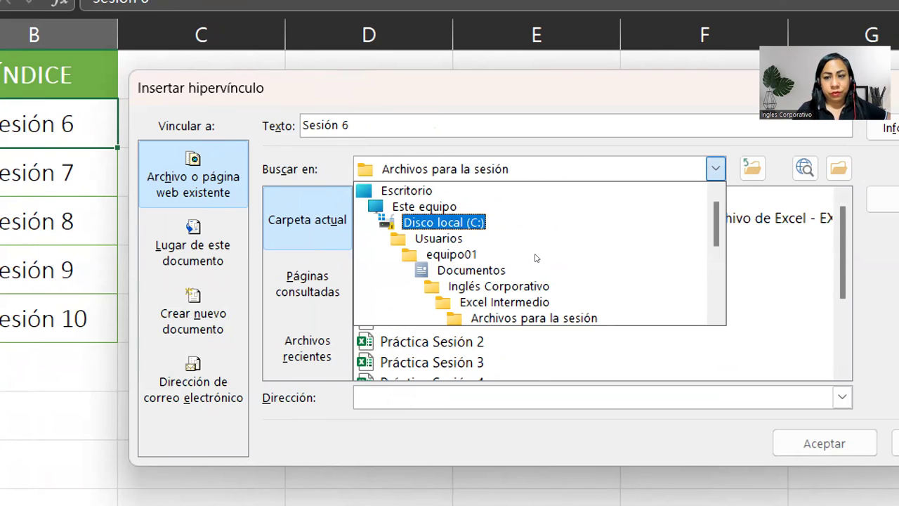
scroll(494, 239, down, 1)
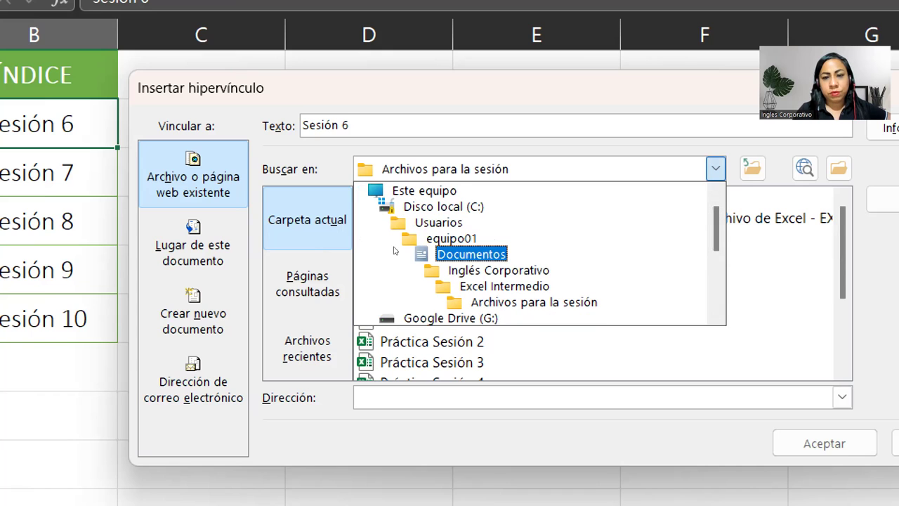
key(Down)
key(Down)
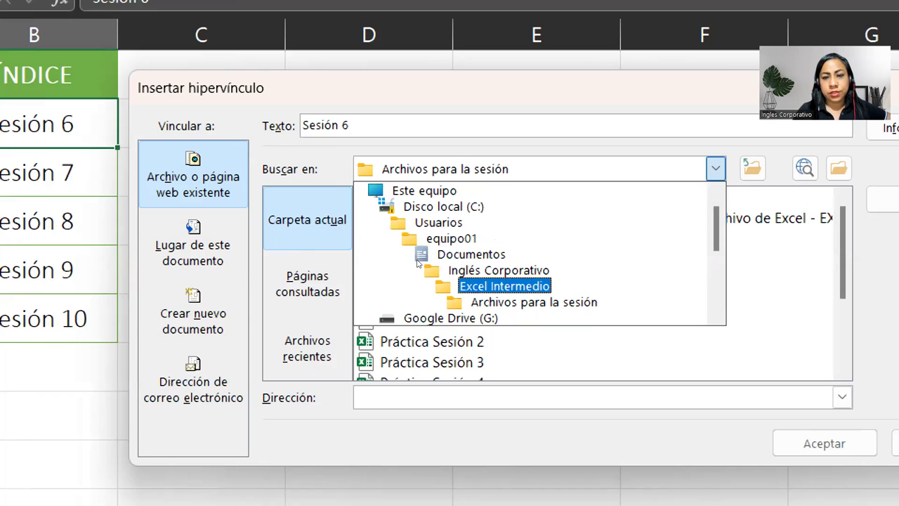
key(Down)
key(Return)
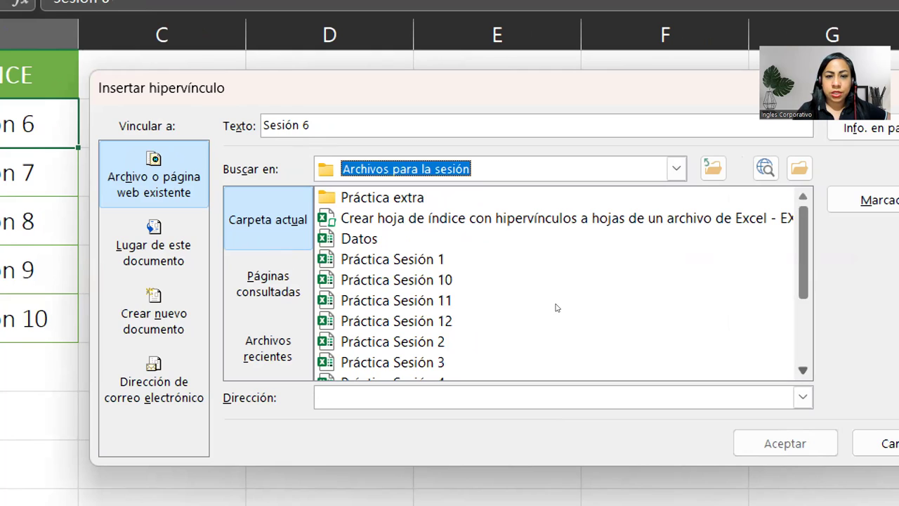
scroll(556, 307, down, 1)
scroll(557, 307, down, 1)
scroll(556, 307, down, 1)
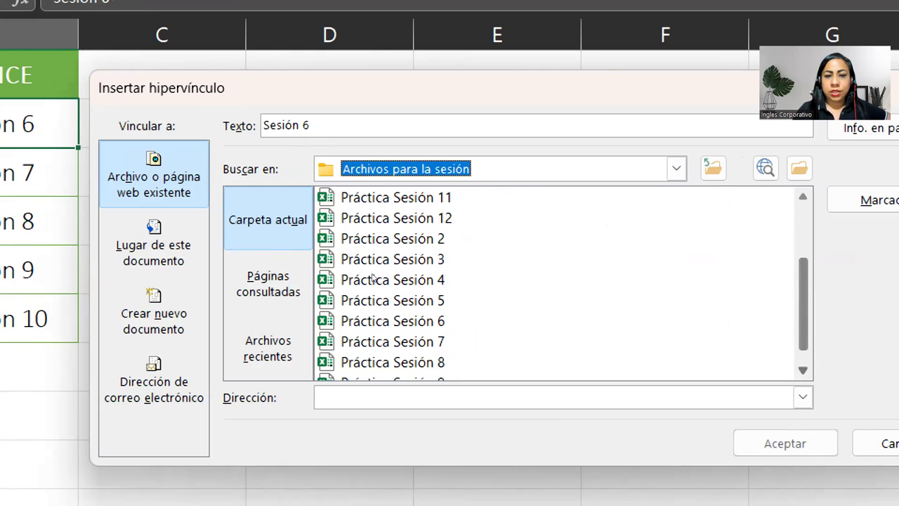
click(366, 321)
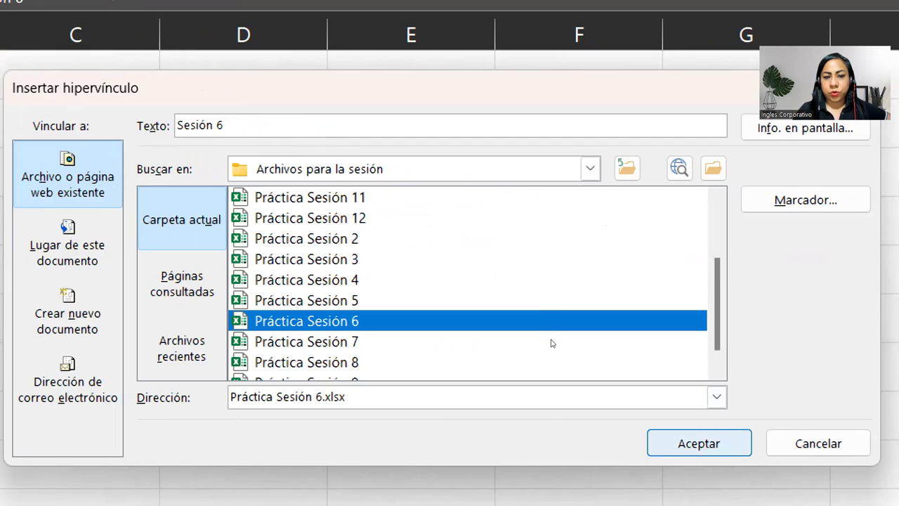
key(Return)
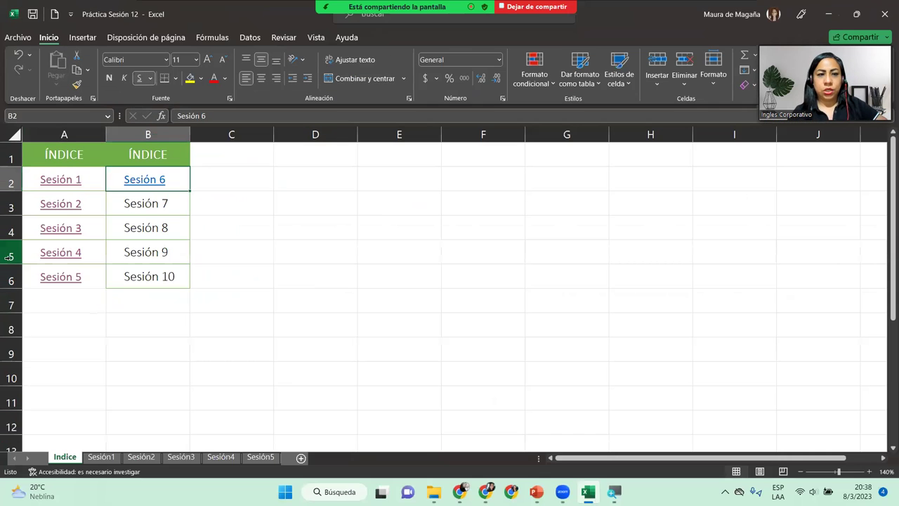
Step: Follow the Sesión 6 link to Práctica Sesión 6 and view its Forma Matricial and Forma Vectorial sheets
click(142, 178)
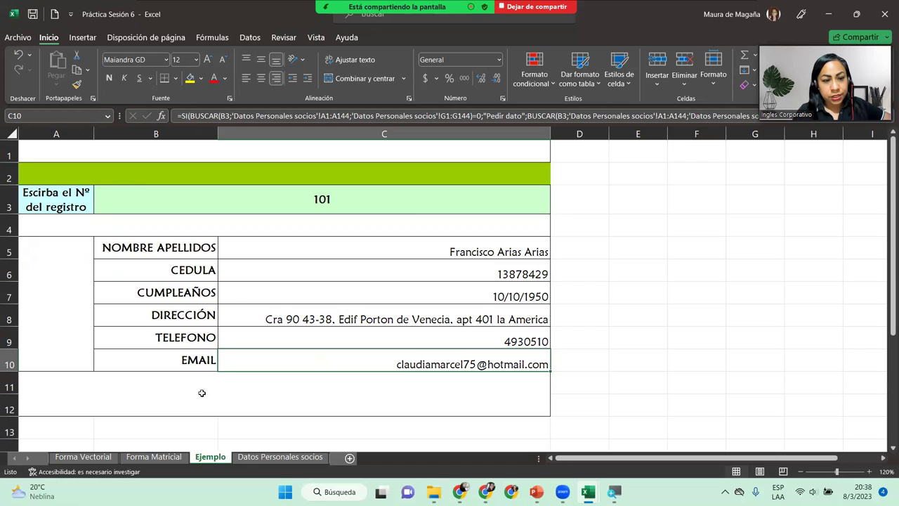
click(168, 461)
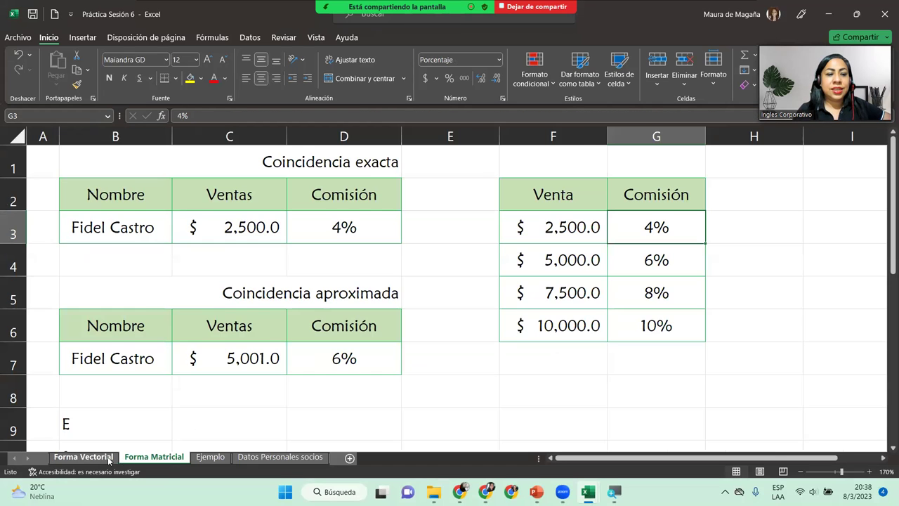
click(84, 456)
click(209, 457)
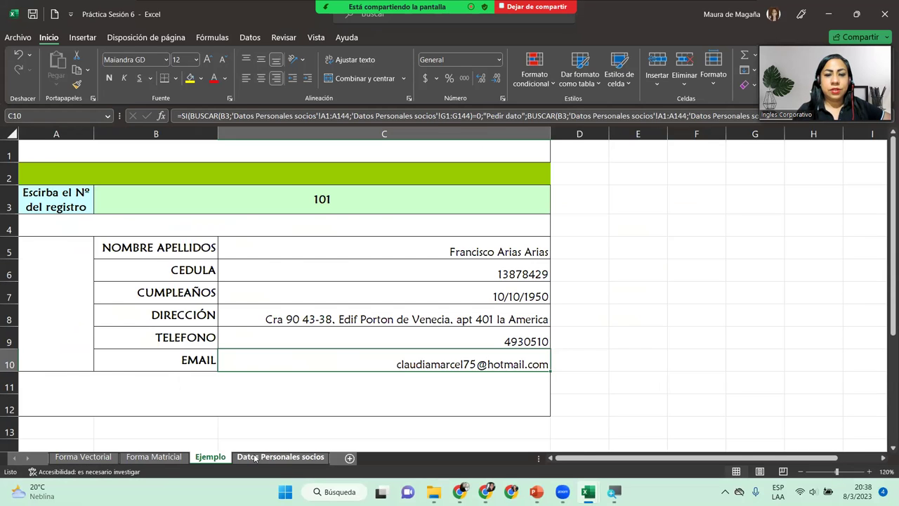
Step: Check the Datos Personales socios sheet and B3 on Ejemplo, then switch back to Práctica Sesión 12
click(250, 458)
click(218, 459)
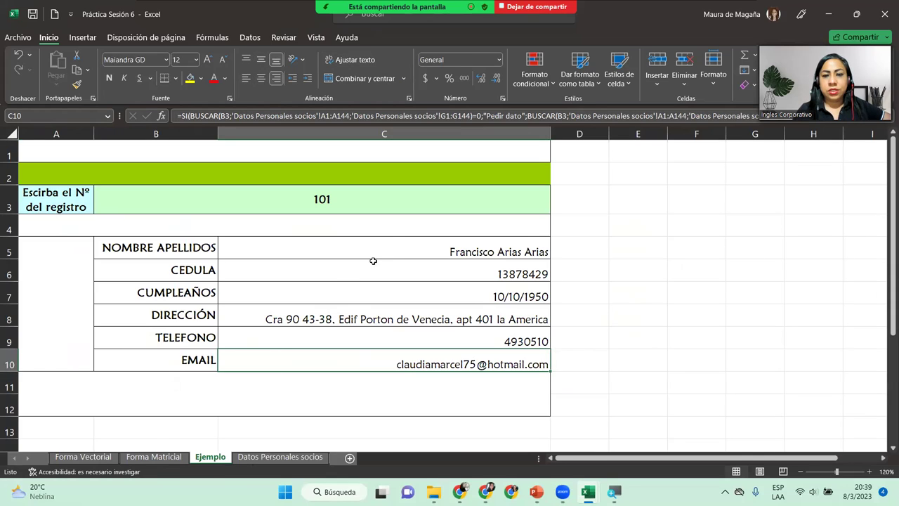
click(381, 194)
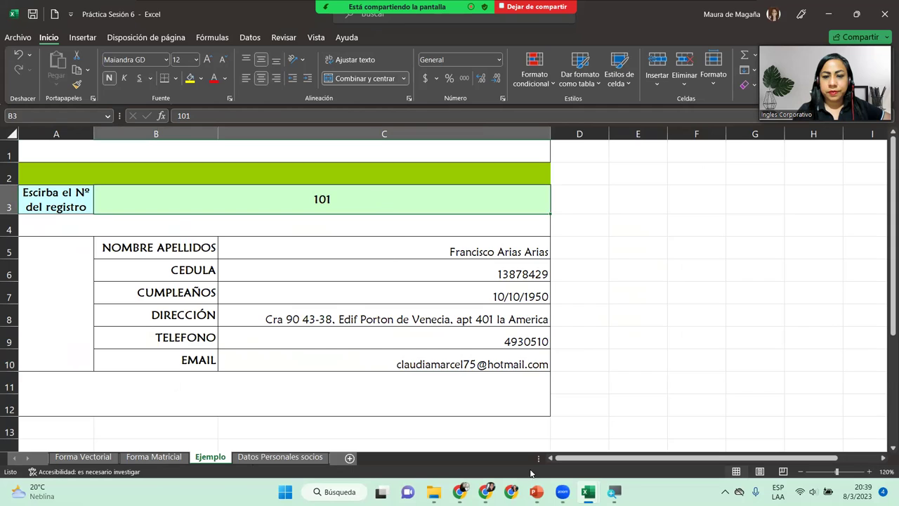
mouse_move(589, 492)
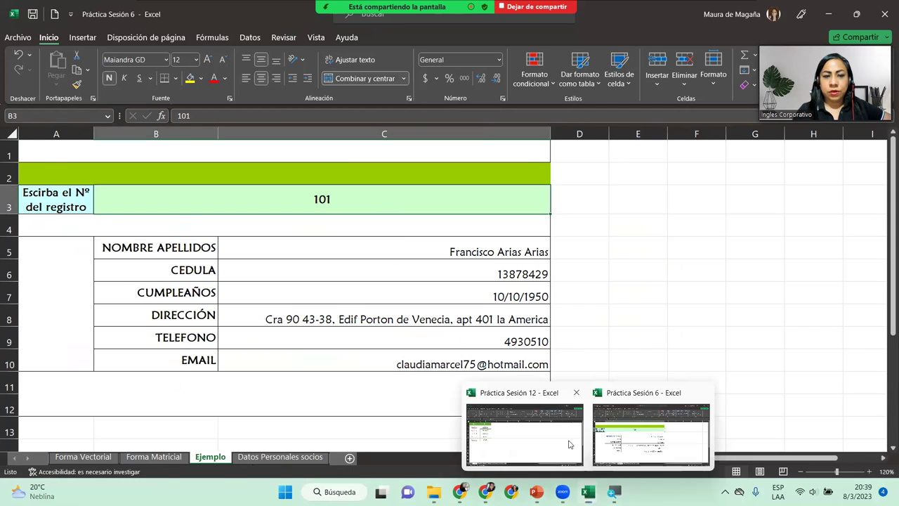
click(570, 444)
Step: Remove the existing hyperlink from Sesión 6 in B2
right_click(169, 186)
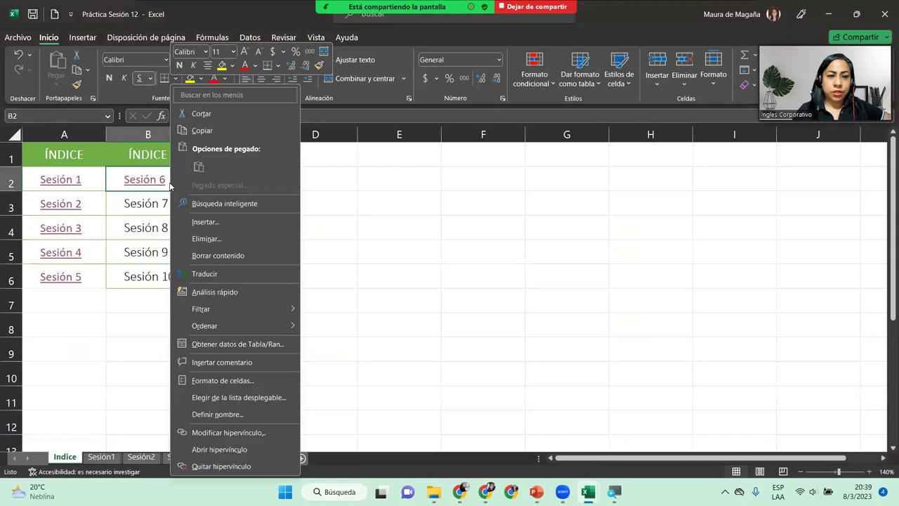
click(258, 463)
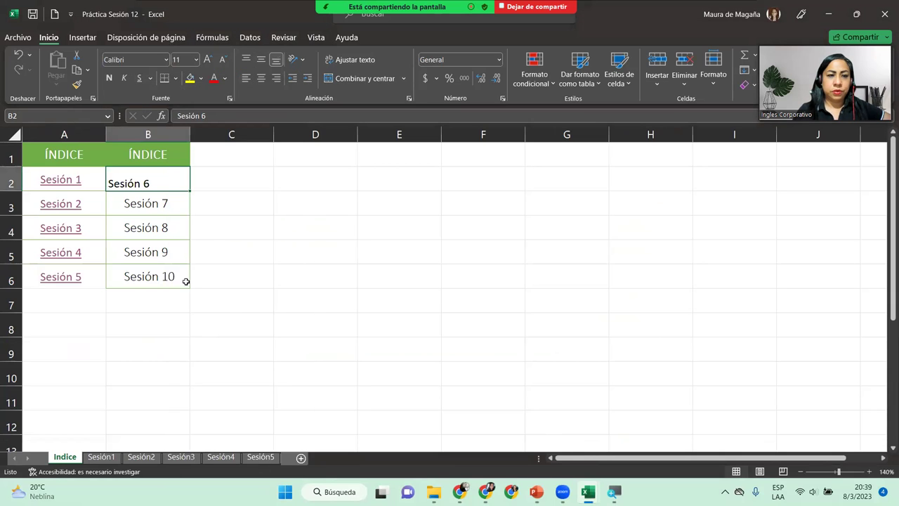
key(ctrl+z)
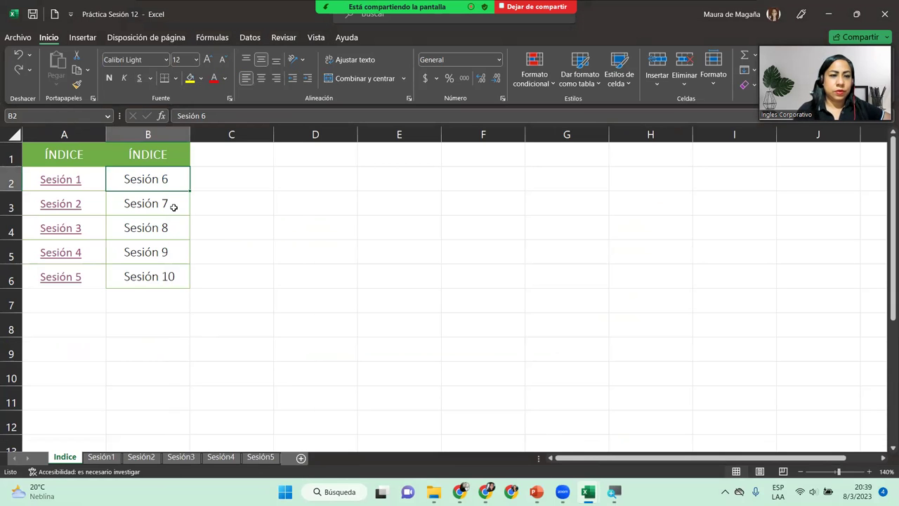
Step: Reopen the hyperlink dialog for B2, look through Archivos recientes, then return to Carpeta actual
right_click(169, 186)
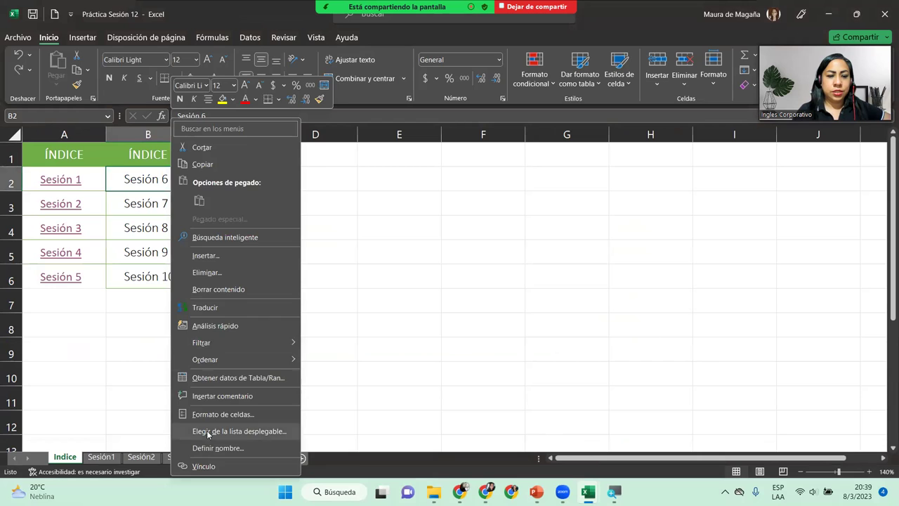
click(215, 469)
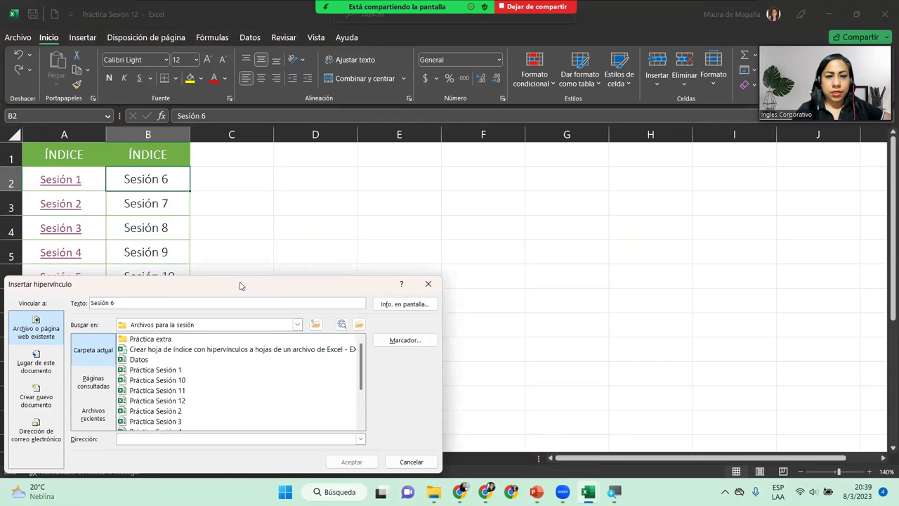
drag(240, 285, 445, 141)
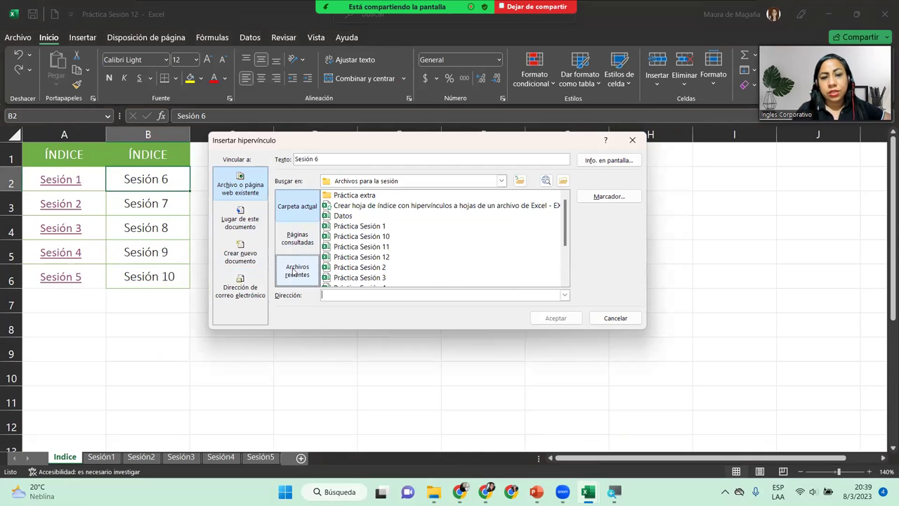
click(294, 272)
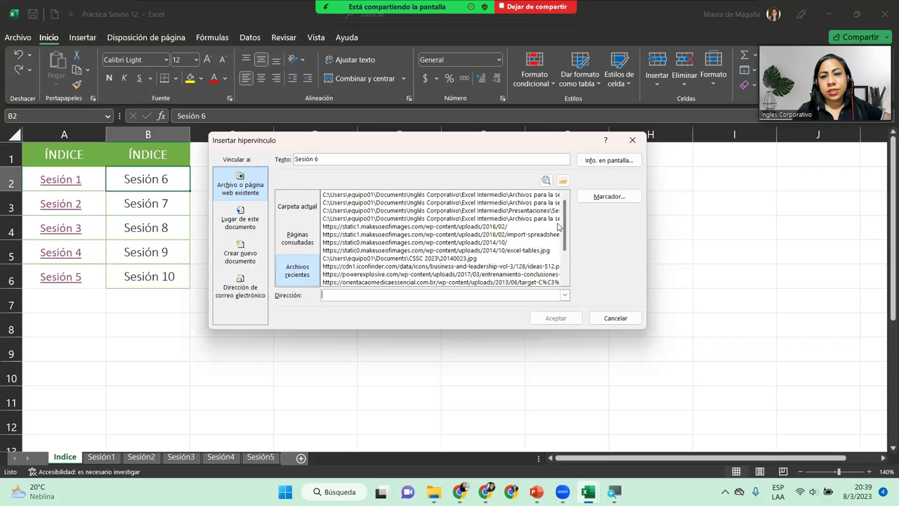
scroll(562, 232, down, 2)
scroll(565, 232, up, 2)
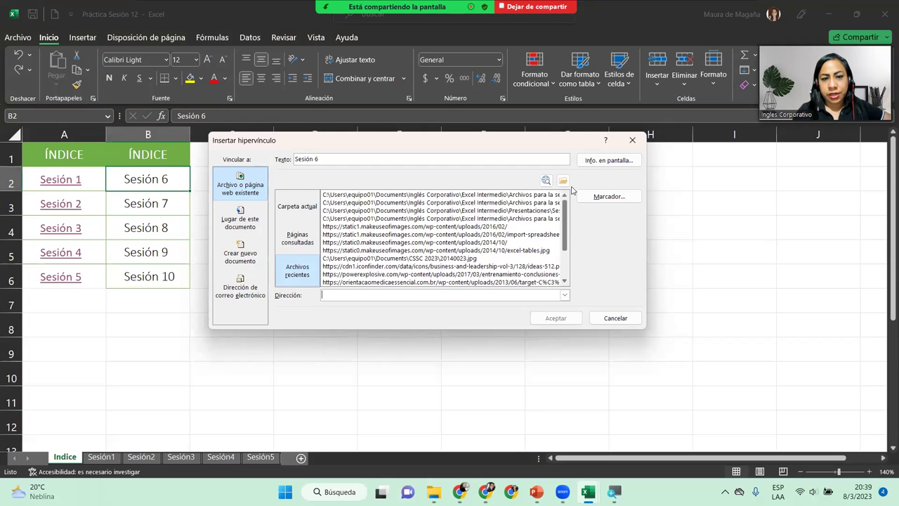
click(304, 215)
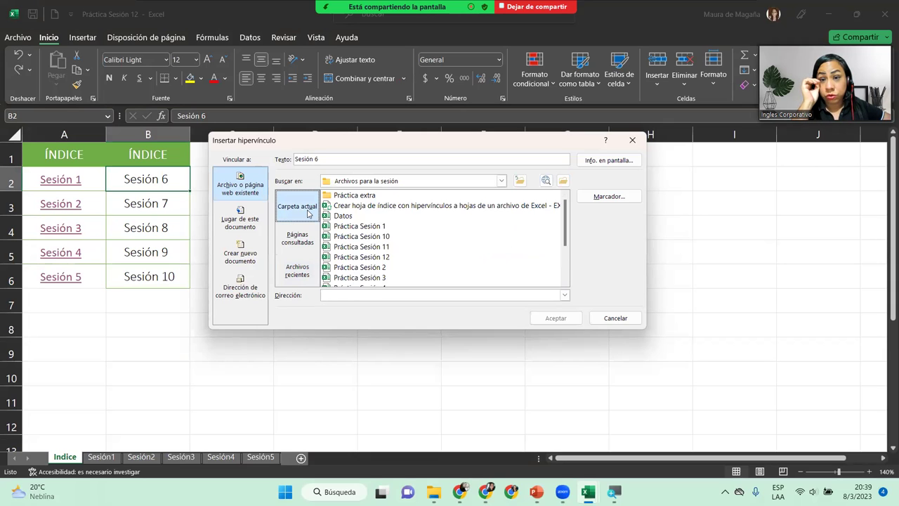
Step: Browse from Documentos through Inglés Corporativo and Excel Intermedio into Archivos para la sesión
click(501, 182)
click(420, 232)
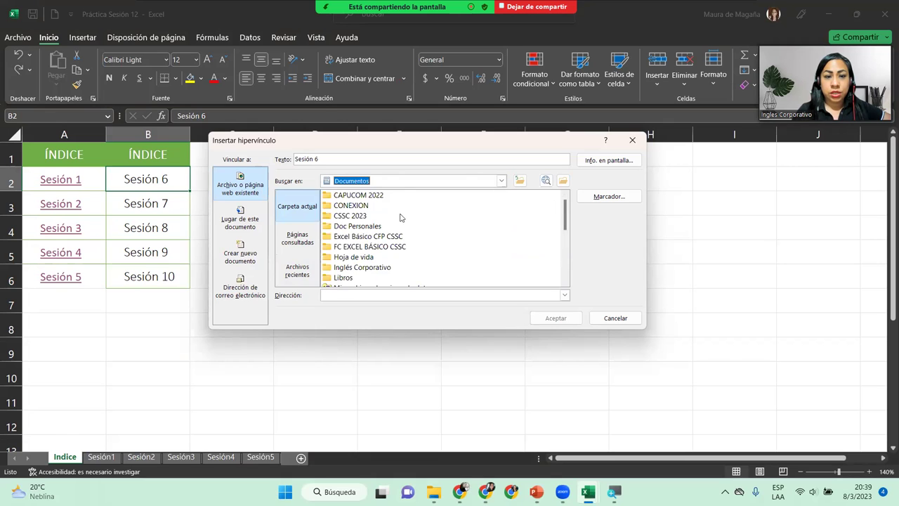
double_click(363, 268)
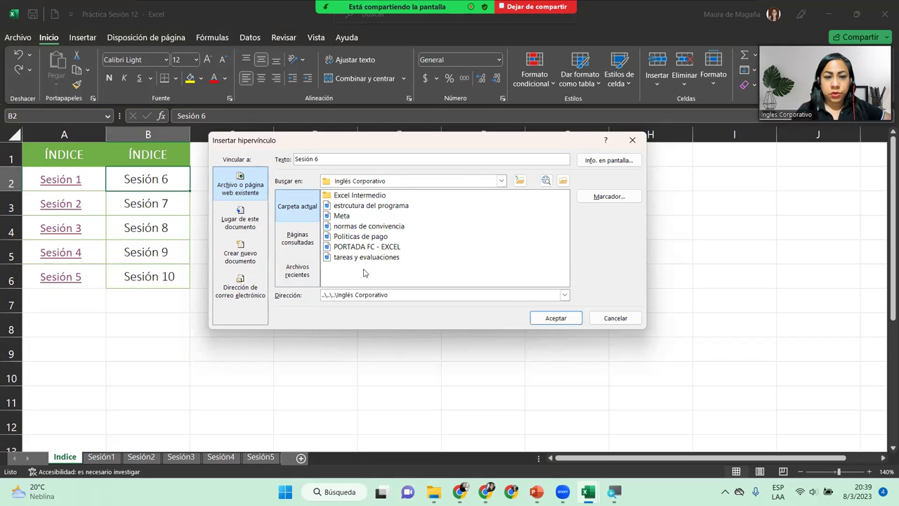
double_click(374, 196)
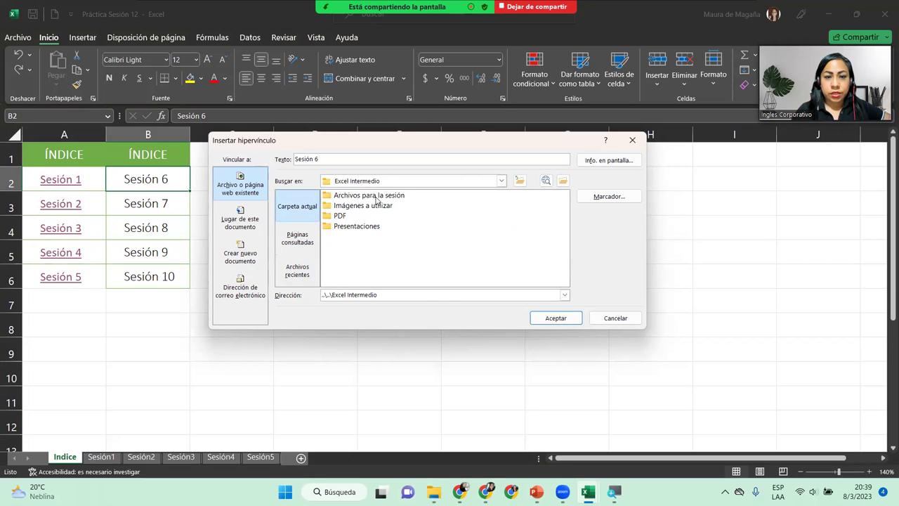
double_click(378, 197)
Step: Select Práctica Sesión 6.xlsx as the link address and review the address suggestions
drag(563, 223, 568, 257)
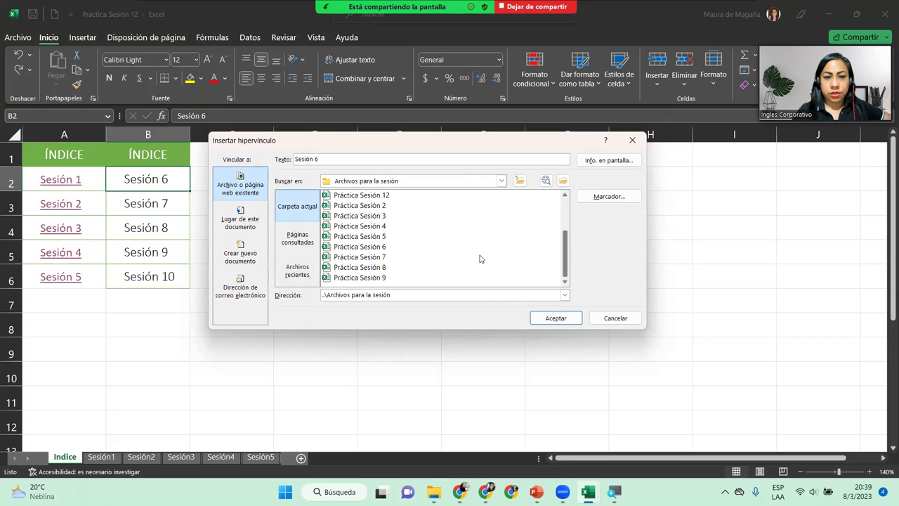
click(385, 251)
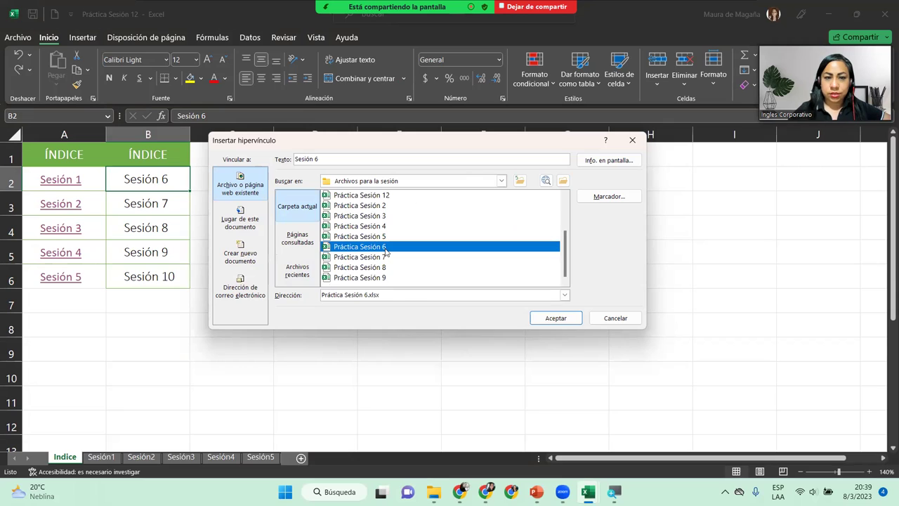
click(543, 296)
click(565, 296)
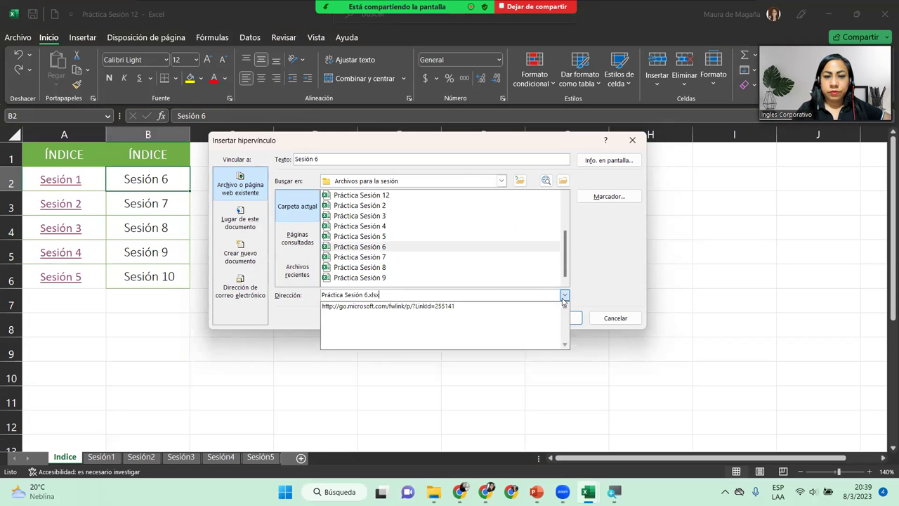
click(564, 296)
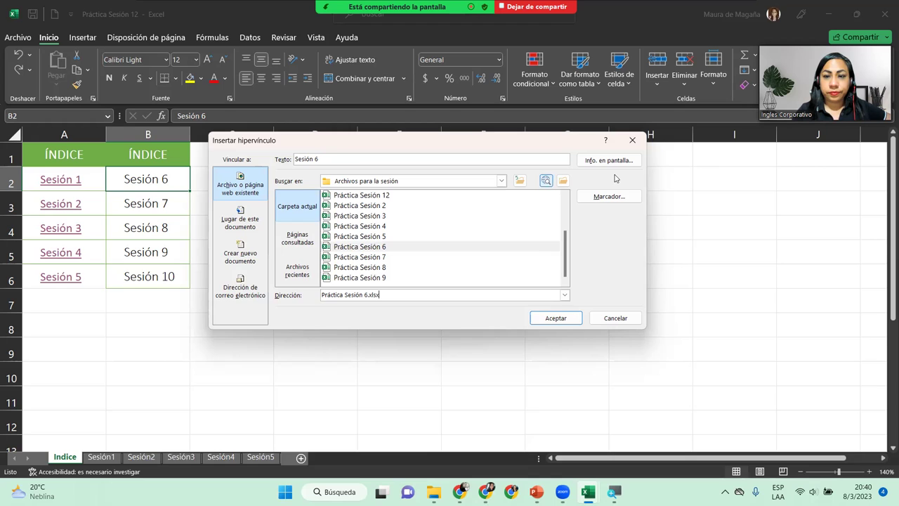
Step: Reselect Práctica Sesión 6 and pick its Ejemplo sheet in the Marcador place picker
click(605, 203)
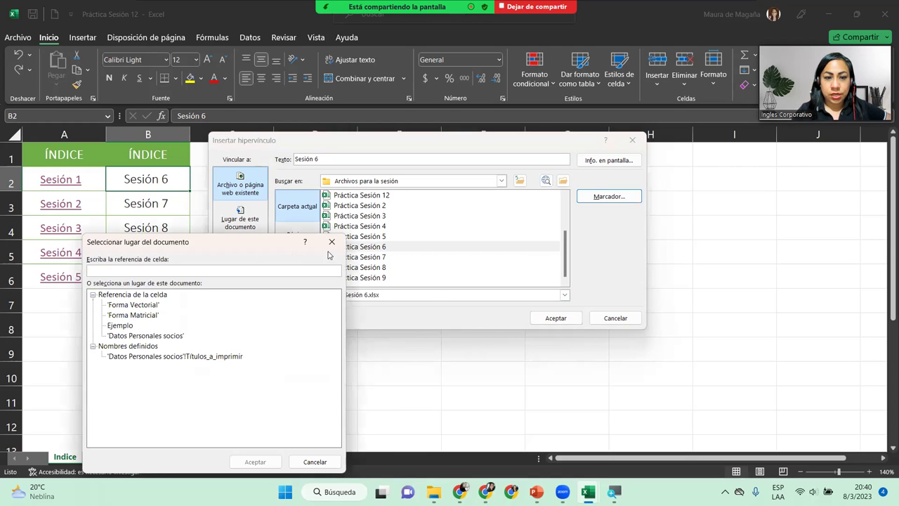
click(332, 242)
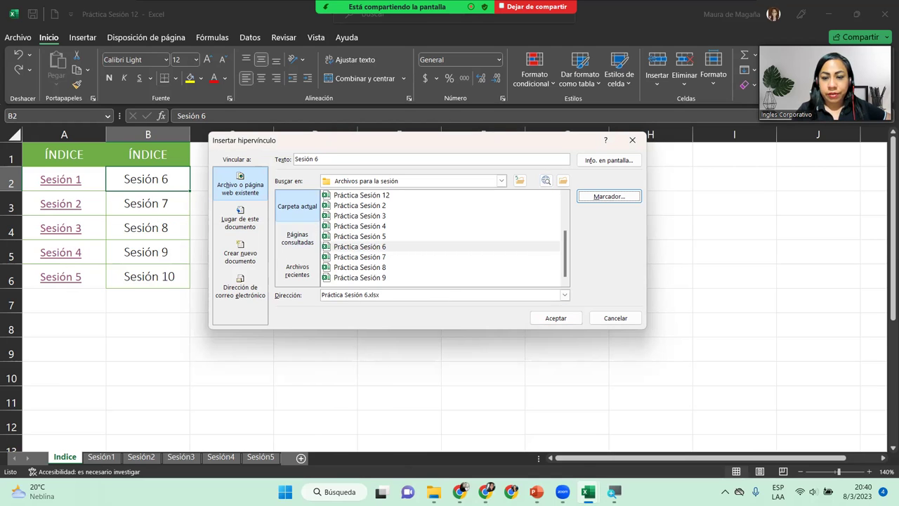
mouse_move(588, 492)
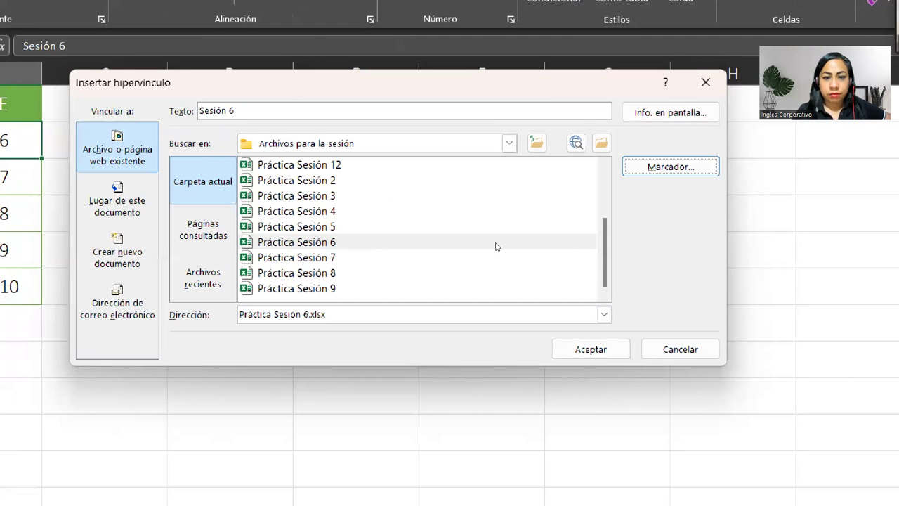
click(493, 250)
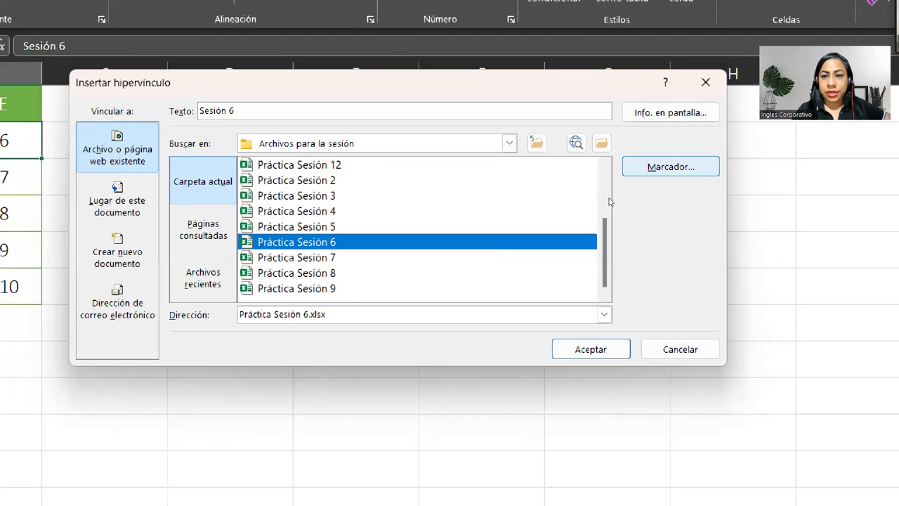
key(alt+o)
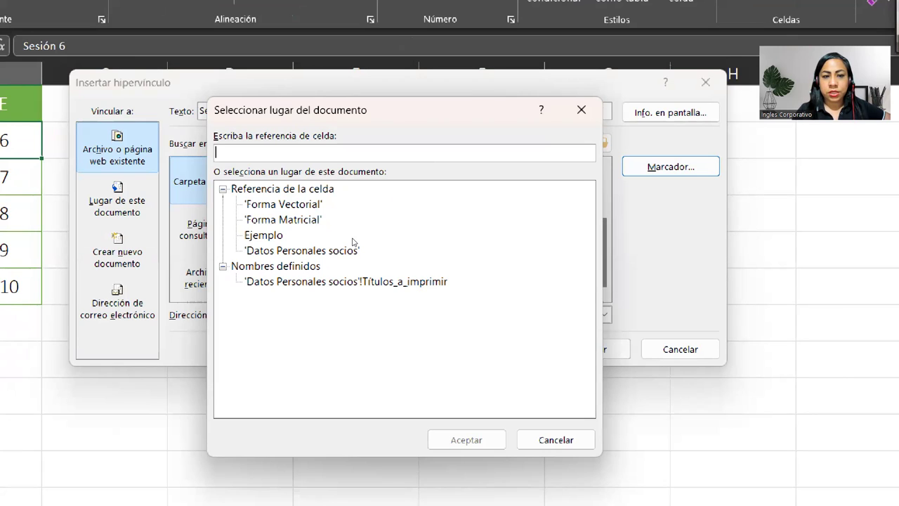
click(348, 243)
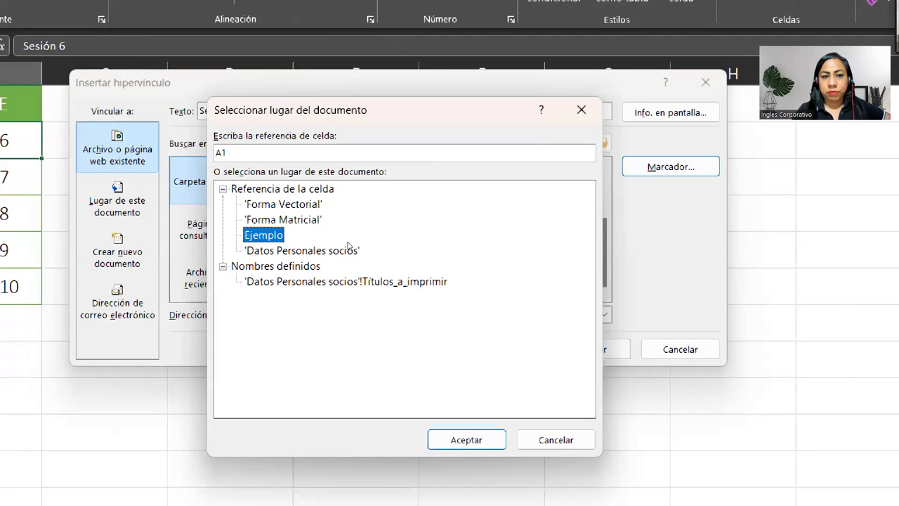
Step: Set the destination cell to C3, accept both dialogs, and test the Sesión 6 link
key(shift+Tab)
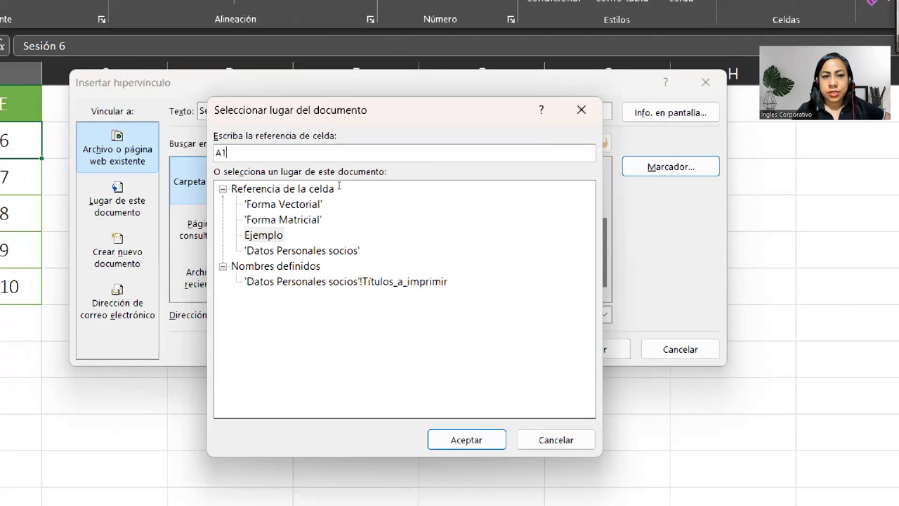
key(ctrl+a)
text(C)
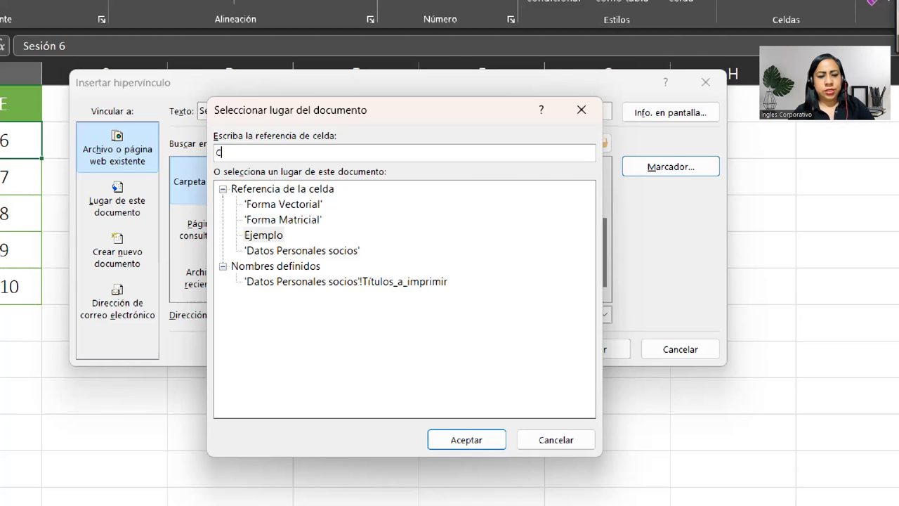
text(3)
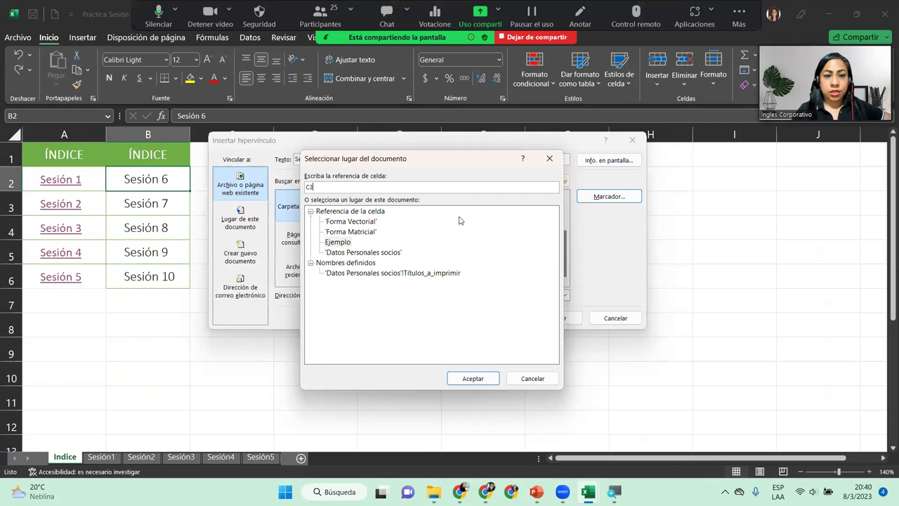
click(473, 380)
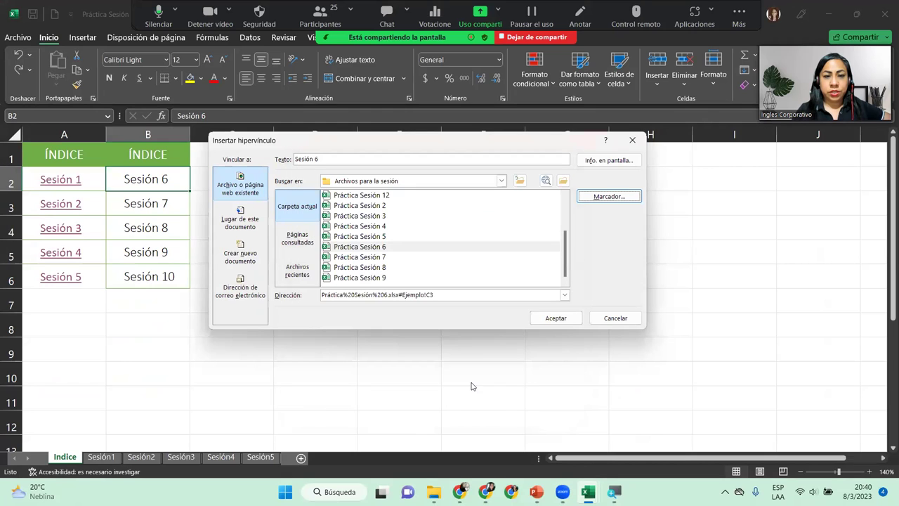
click(556, 320)
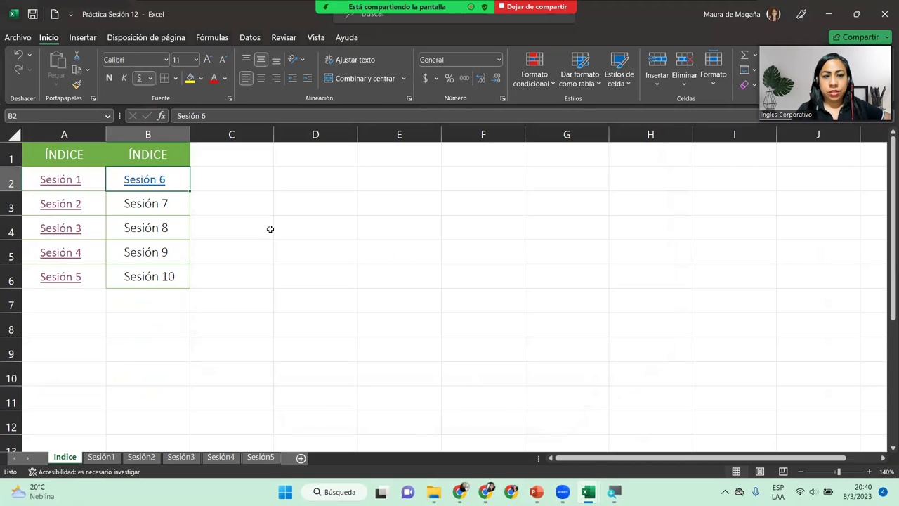
click(144, 180)
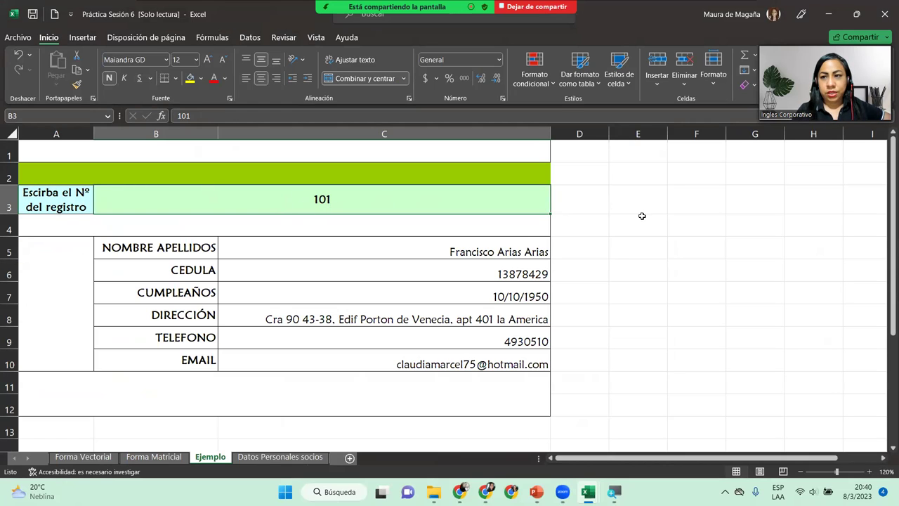
Step: Close and reopen Práctica Sesión 6 via its link, minimize it, and select the Sesión 7 cell
click(884, 13)
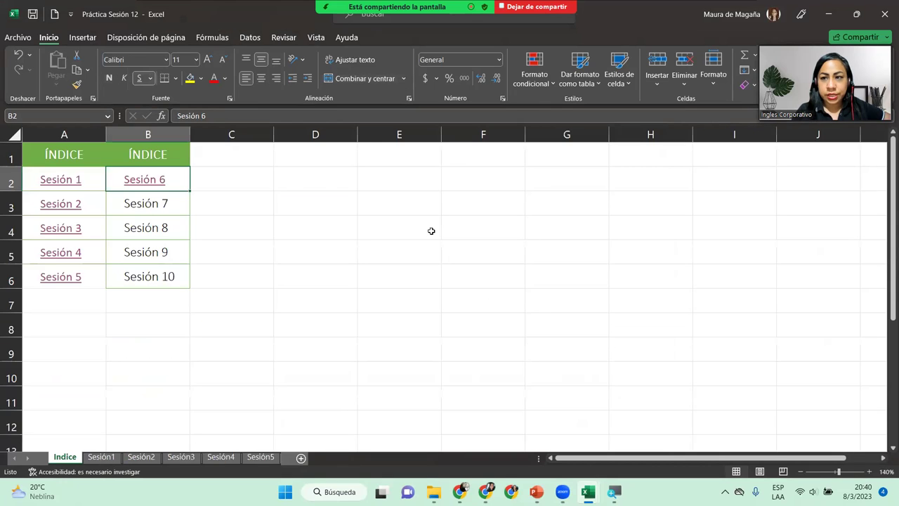
click(156, 180)
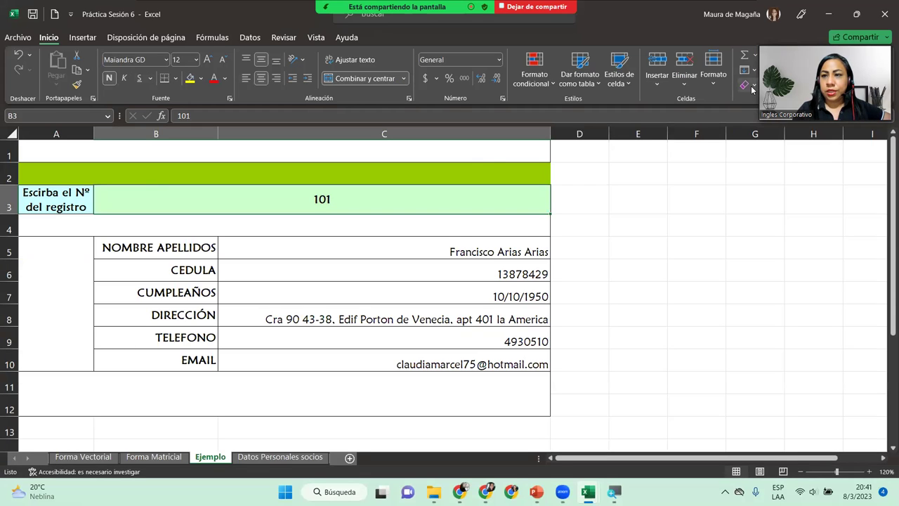
click(836, 20)
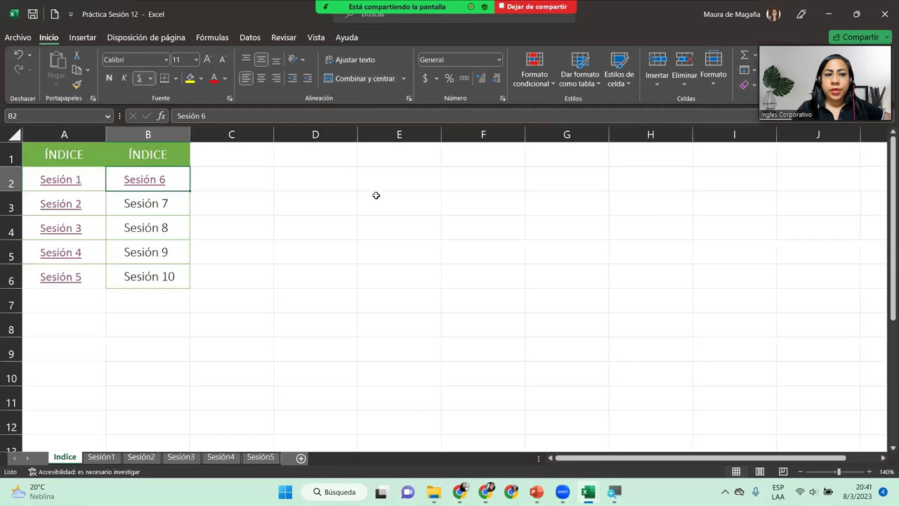
click(140, 209)
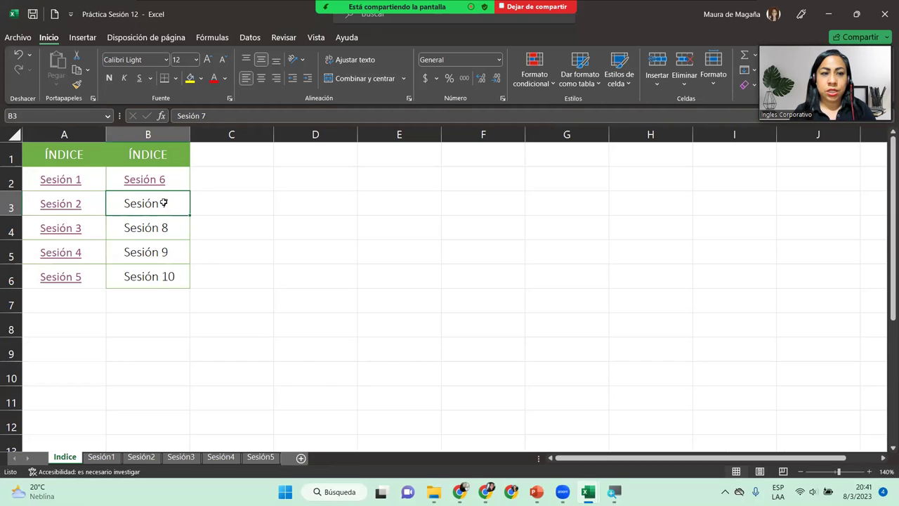
Step: Hyperlink Sesión 7 in B3 to Práctica Sesión 7.xlsx and follow the new link
right_click(163, 203)
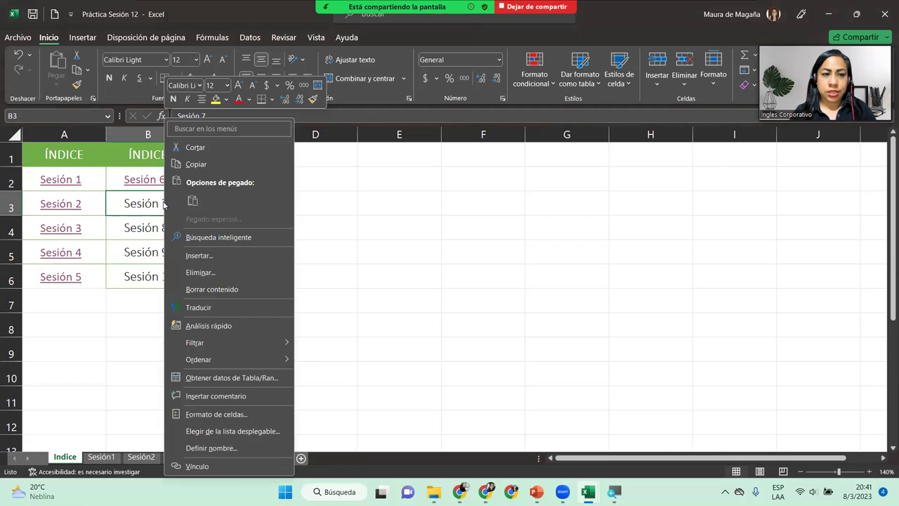
click(233, 467)
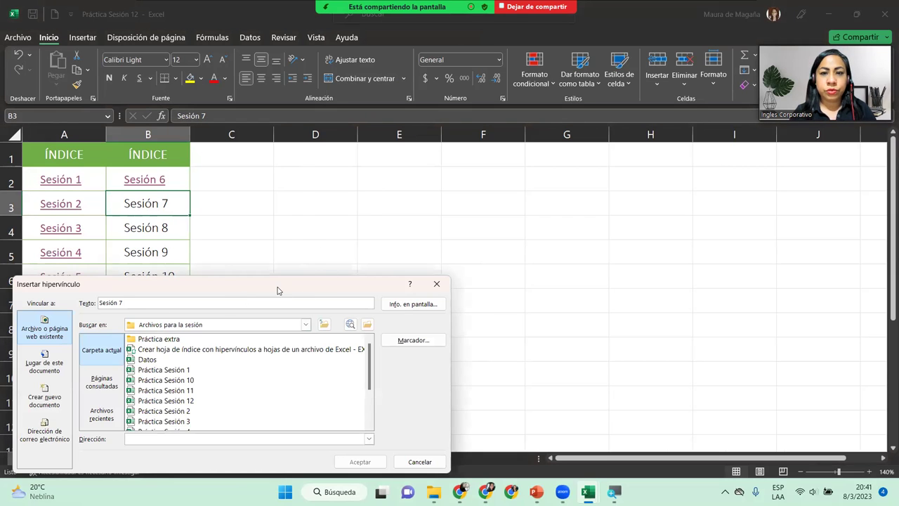
drag(278, 287, 521, 52)
drag(613, 144, 614, 171)
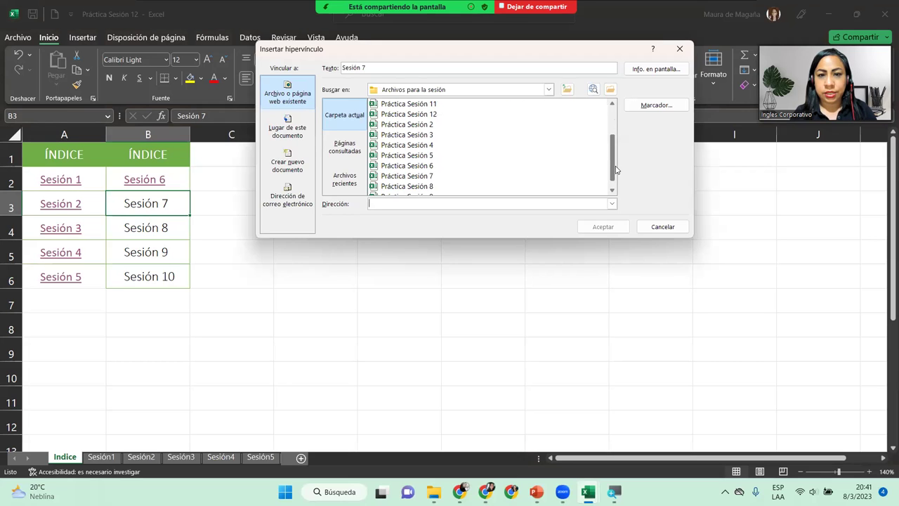
click(428, 177)
click(657, 104)
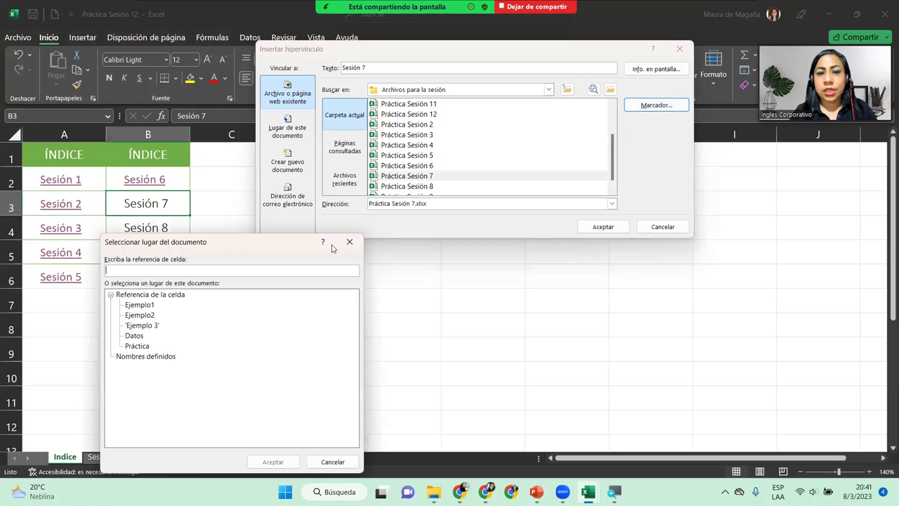
drag(235, 248, 321, 153)
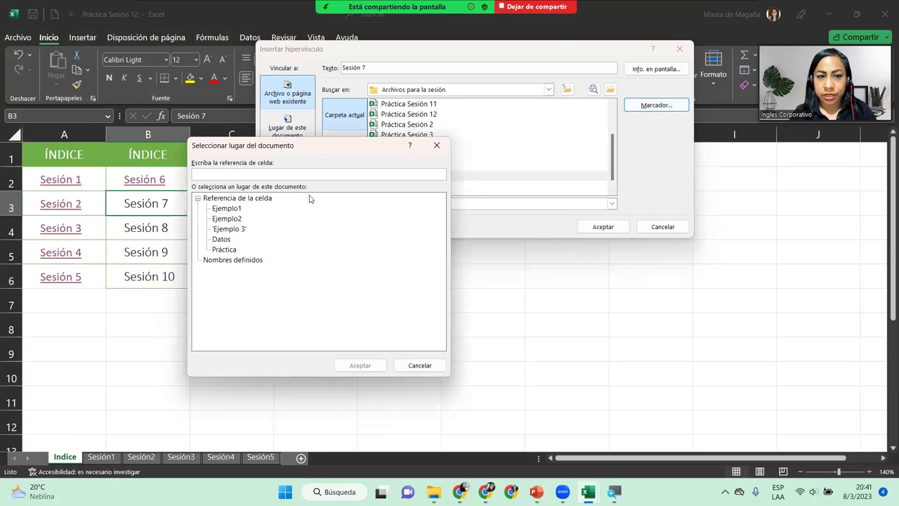
click(436, 147)
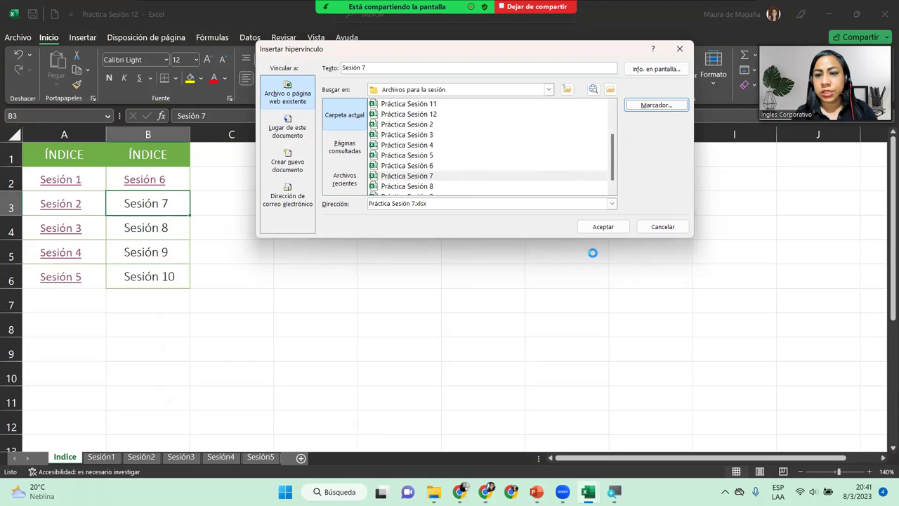
click(601, 227)
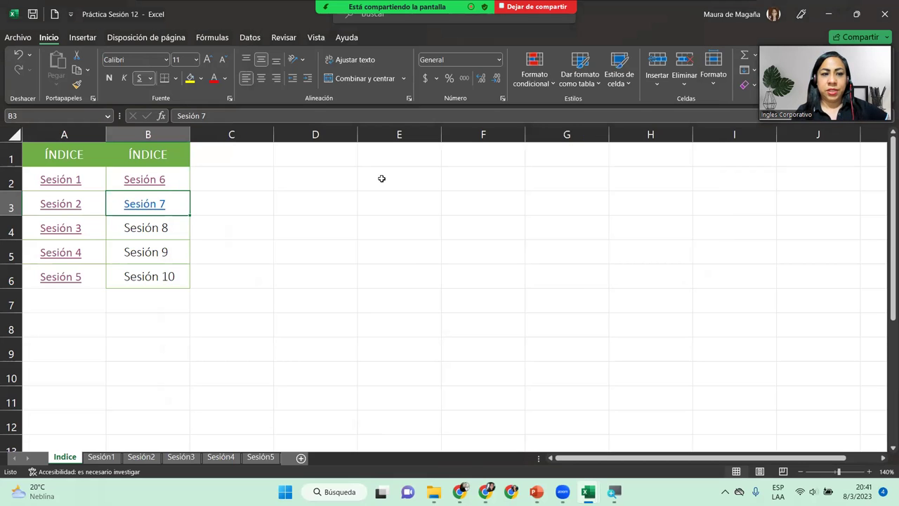
click(150, 208)
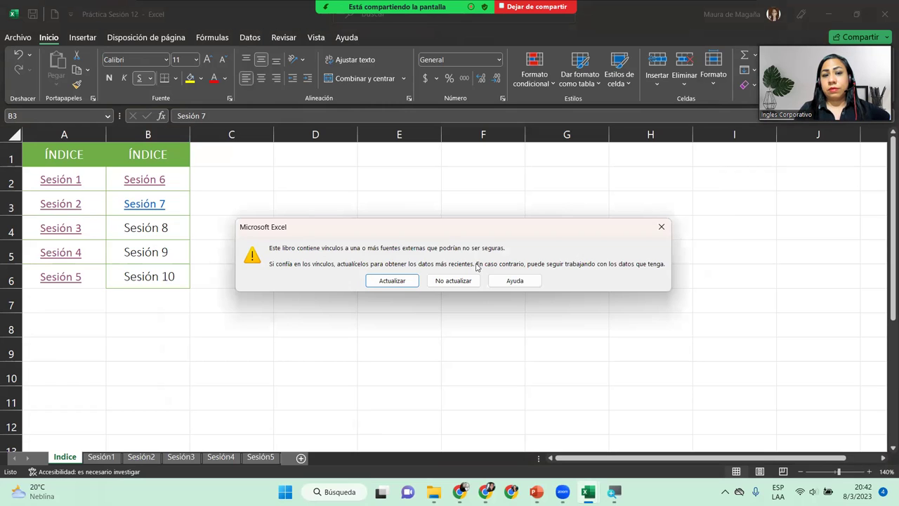
Step: Allow link updates and browse Práctica Sesión 7's Ejemplo1, Ejemplo2, Ejemplo 3 and Práctica sheets
click(381, 282)
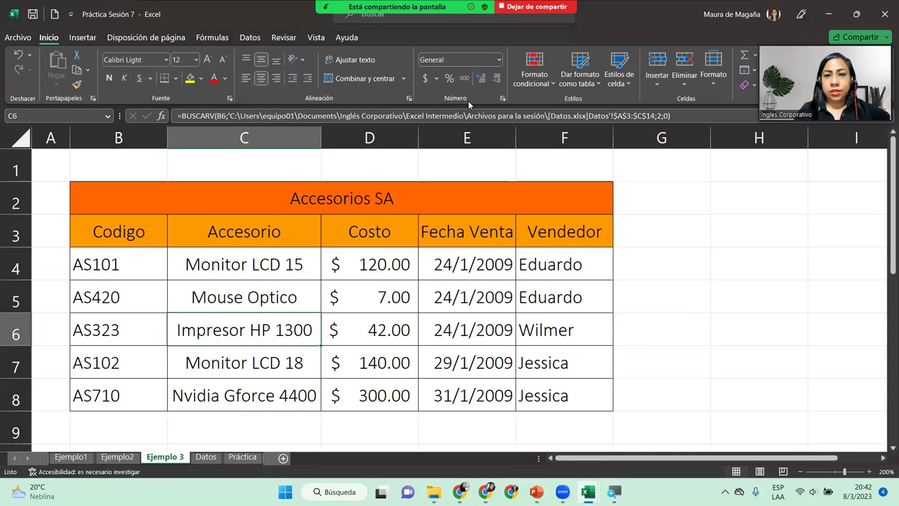
click(129, 458)
click(85, 459)
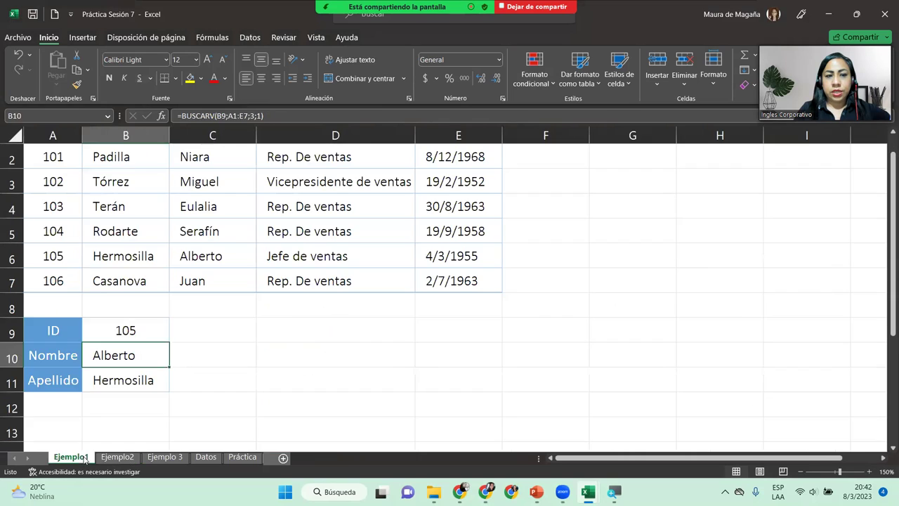
click(158, 458)
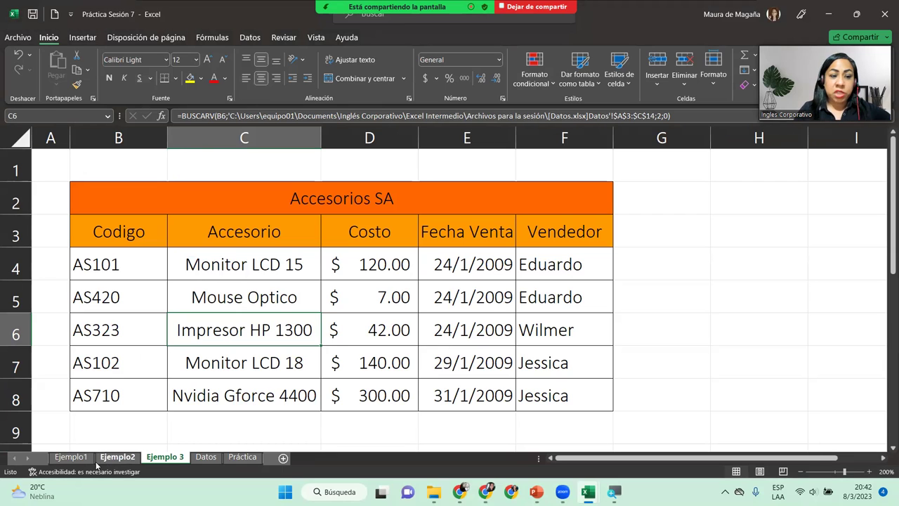
click(79, 448)
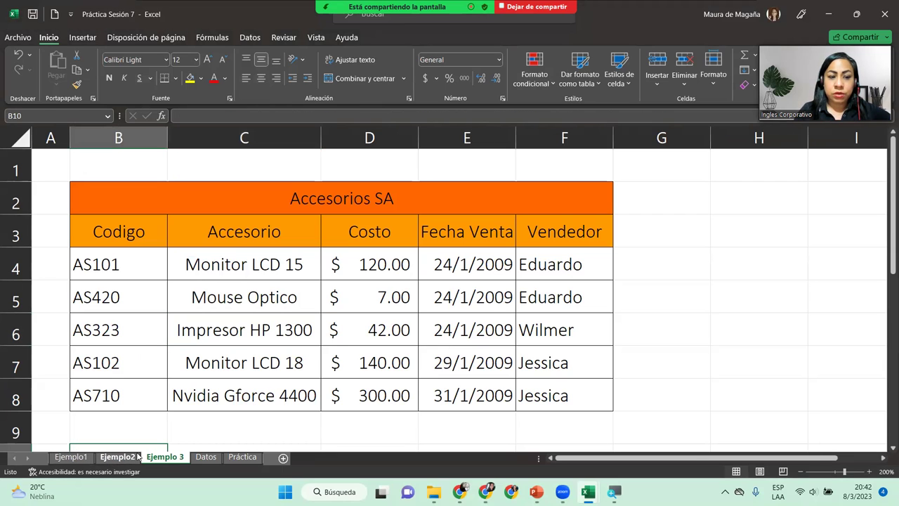
click(232, 458)
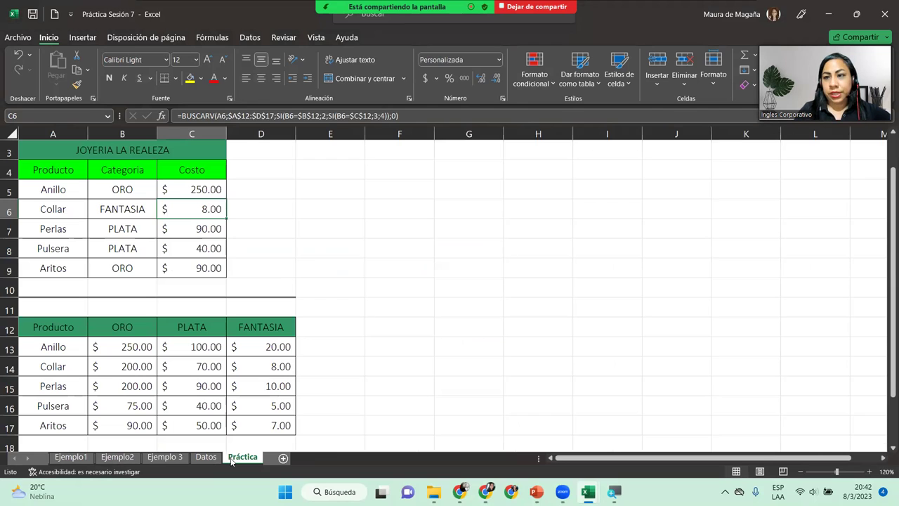
click(165, 457)
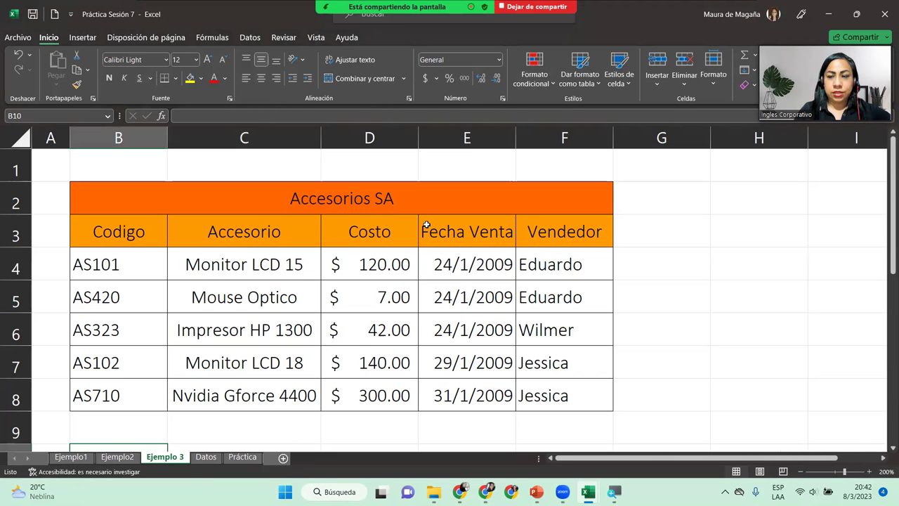
Step: Close Práctica Sesión 7 without saving and select the Sesión 8 cell
click(885, 14)
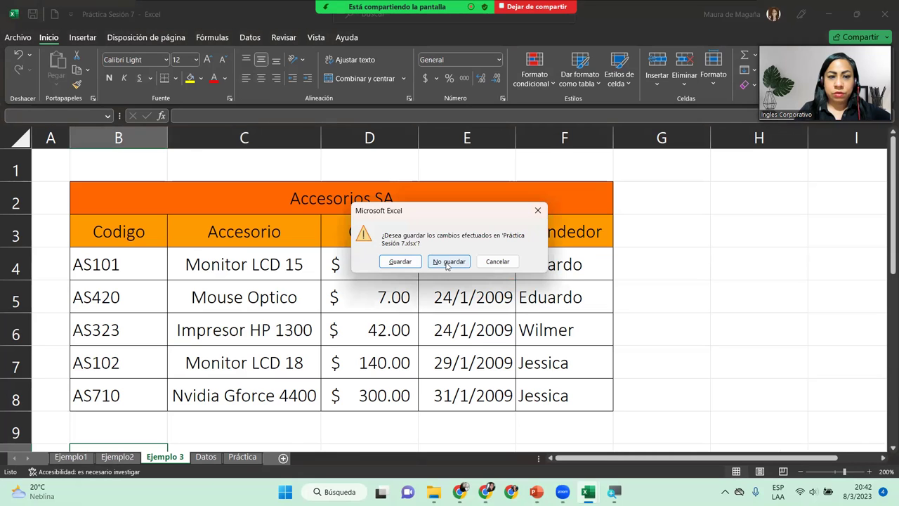
click(448, 262)
click(162, 228)
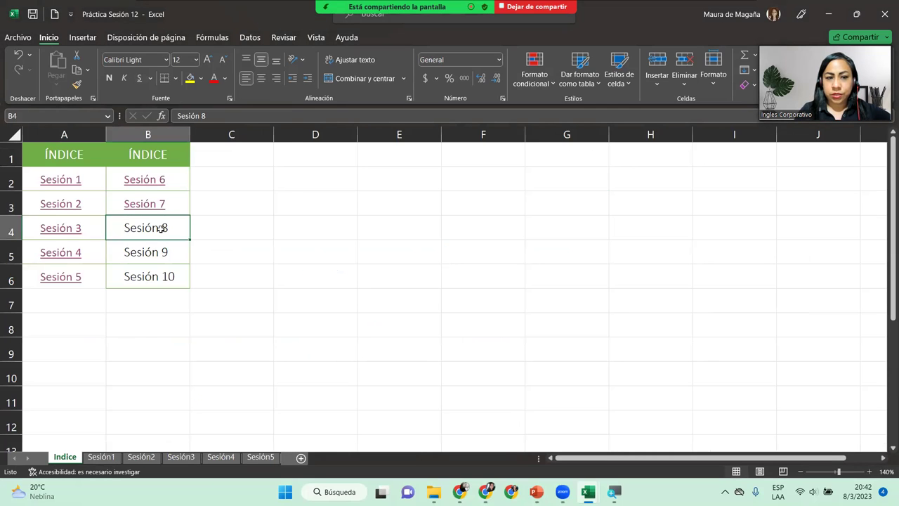
Step: Hyperlink Sesión 8 in B4 to Práctica Sesión 8.xlsx
right_click(162, 228)
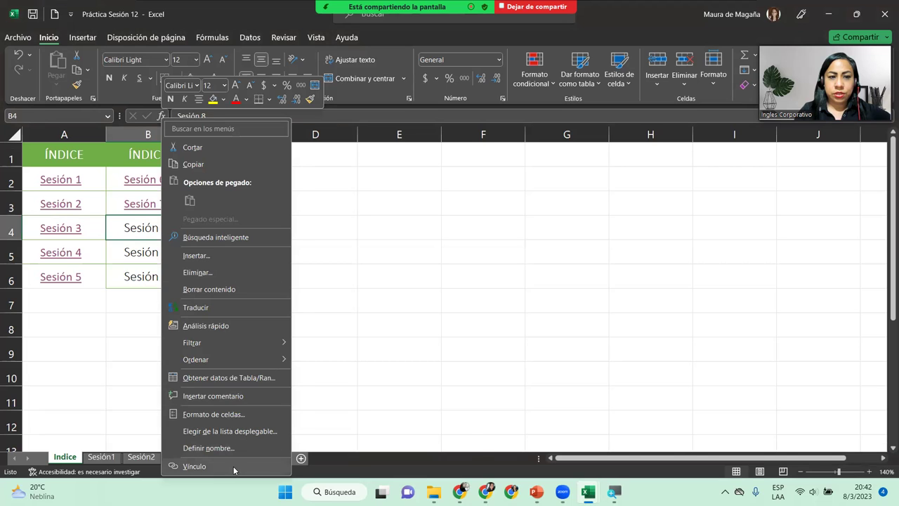
click(234, 467)
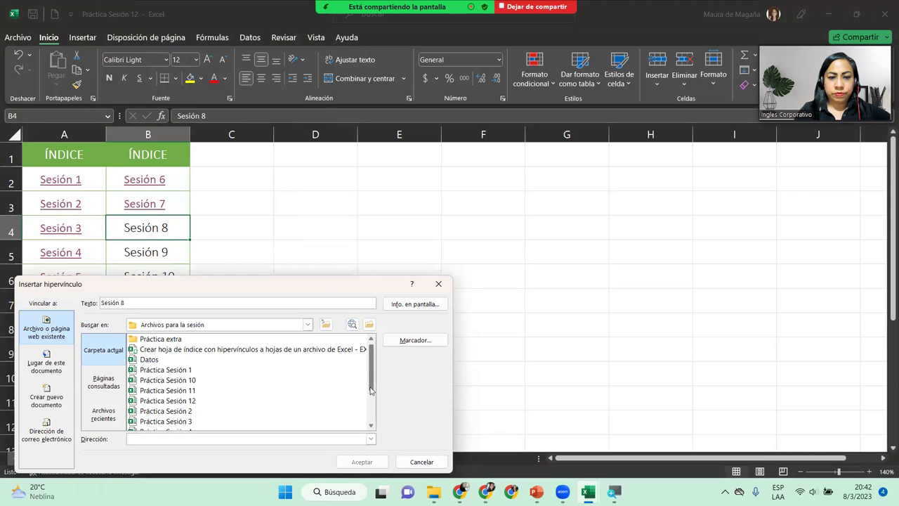
drag(371, 390, 371, 414)
click(175, 411)
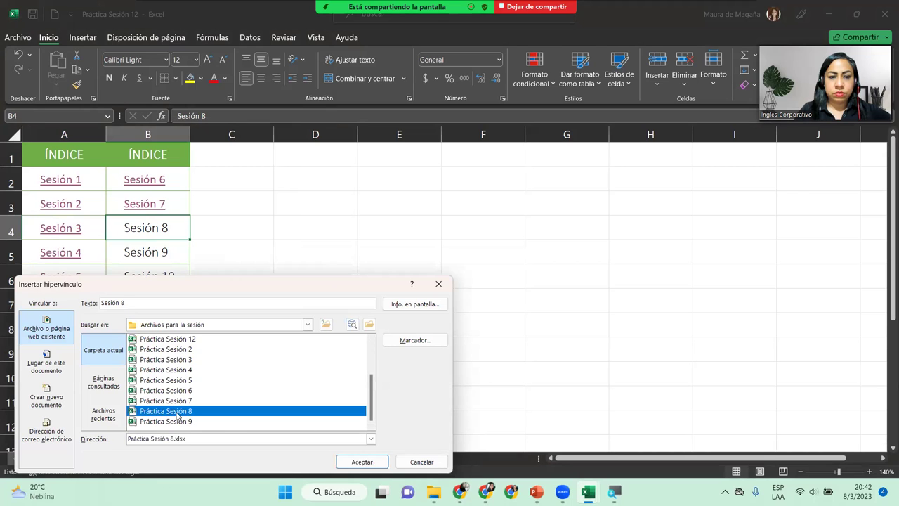
click(344, 463)
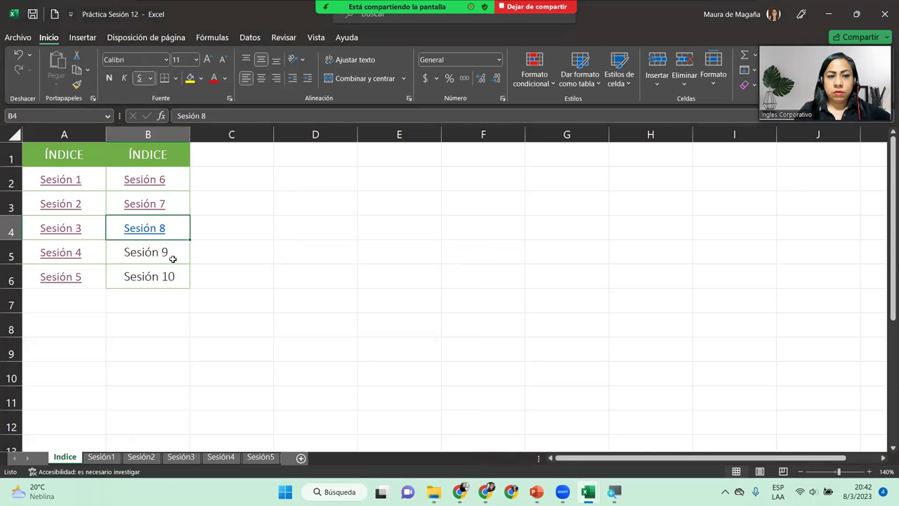
Step: Hyperlink Sesión 9 in B5 to Práctica Sesión 9.xlsx
right_click(172, 259)
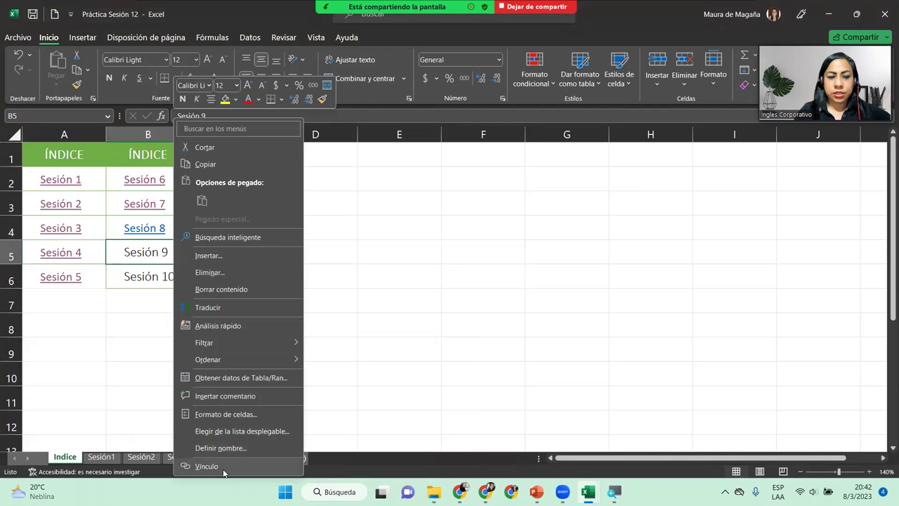
click(207, 465)
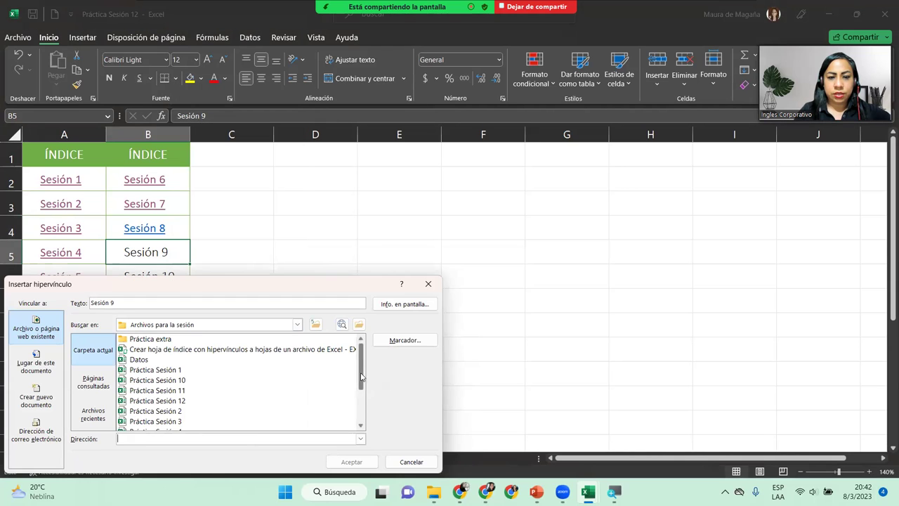
scroll(361, 377, down, 3)
click(172, 421)
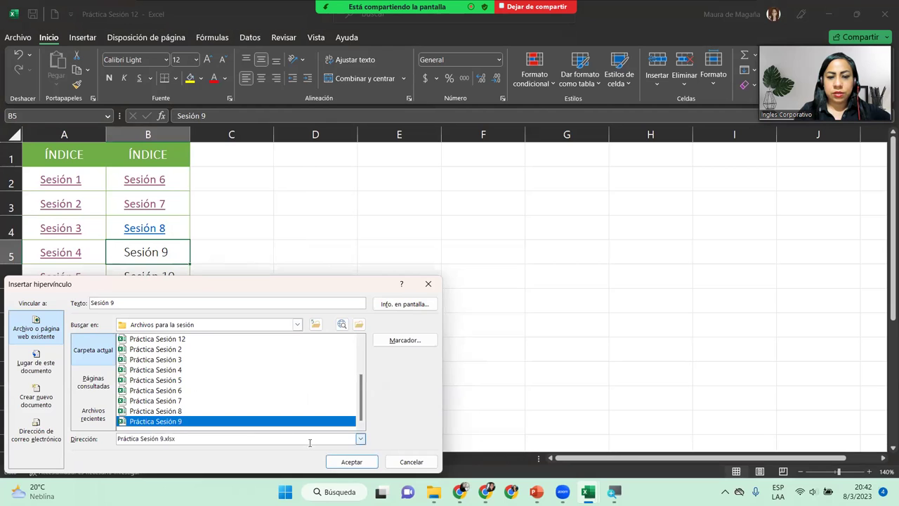
click(347, 462)
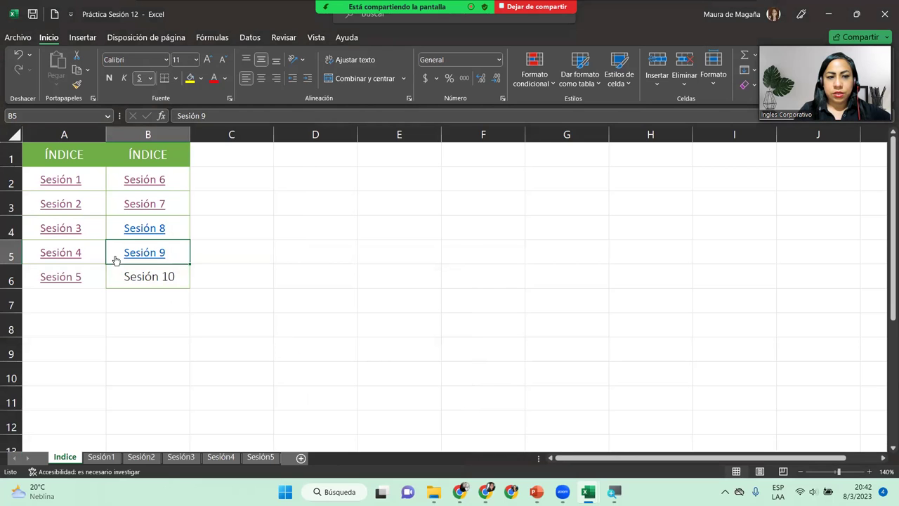
Step: Hyperlink Sesión 10 in B6 to Práctica Sesión 10.xlsx, then test the Sesión 8 link
click(124, 276)
right_click(127, 278)
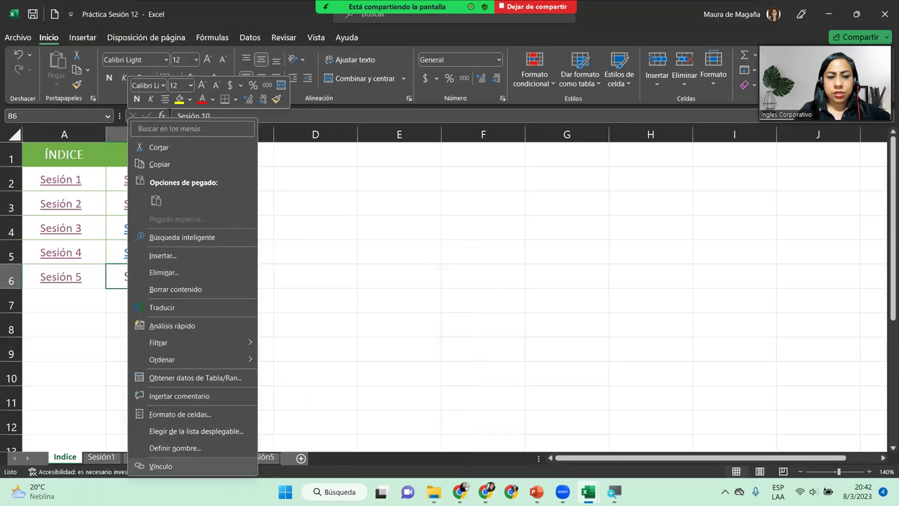
click(240, 469)
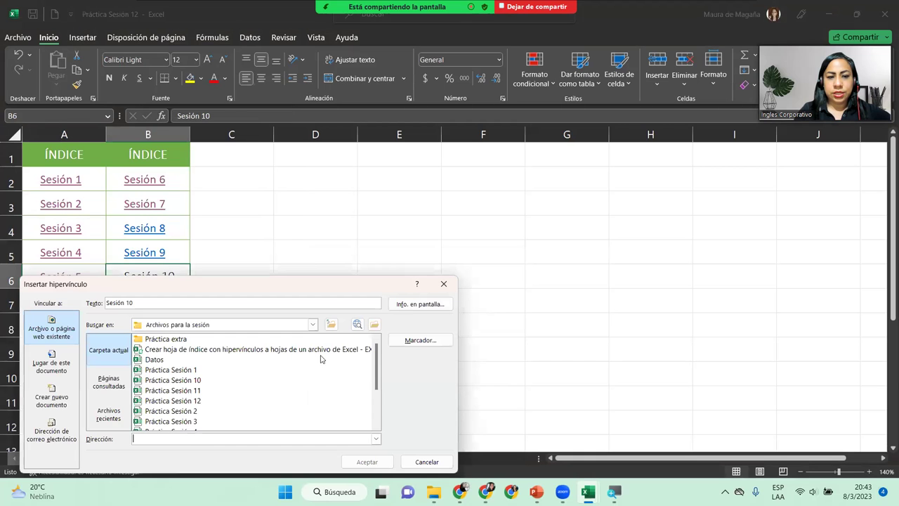
click(196, 382)
click(366, 461)
click(231, 279)
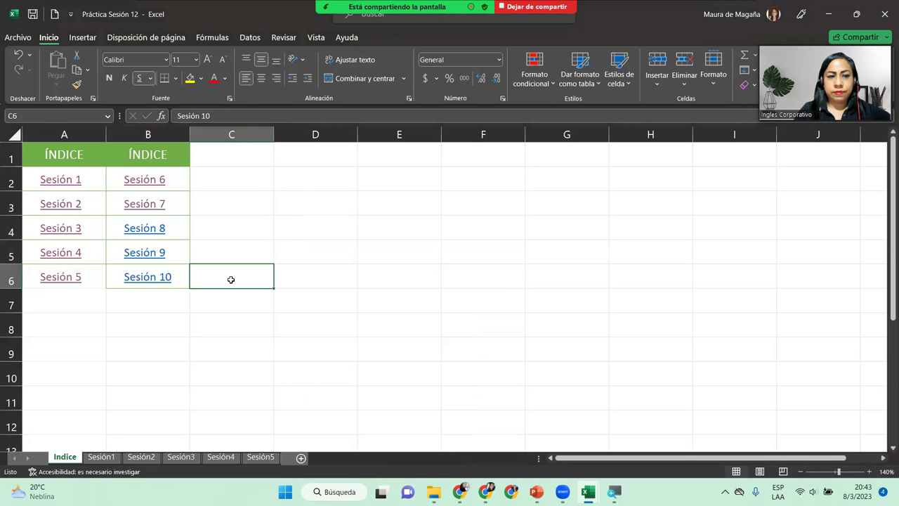
click(162, 230)
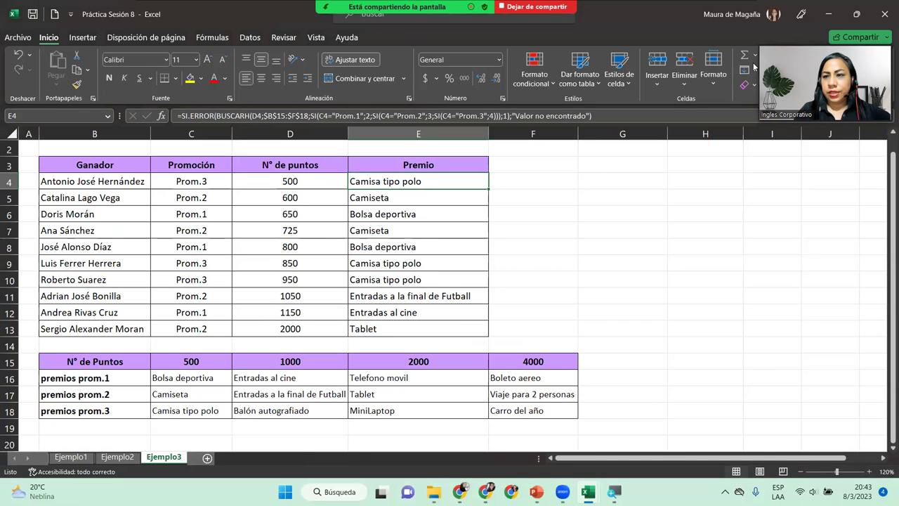
Step: Close Práctica Sesión 8, test the Sesión 9 and 10 links closing each workbook, and select B9
click(884, 14)
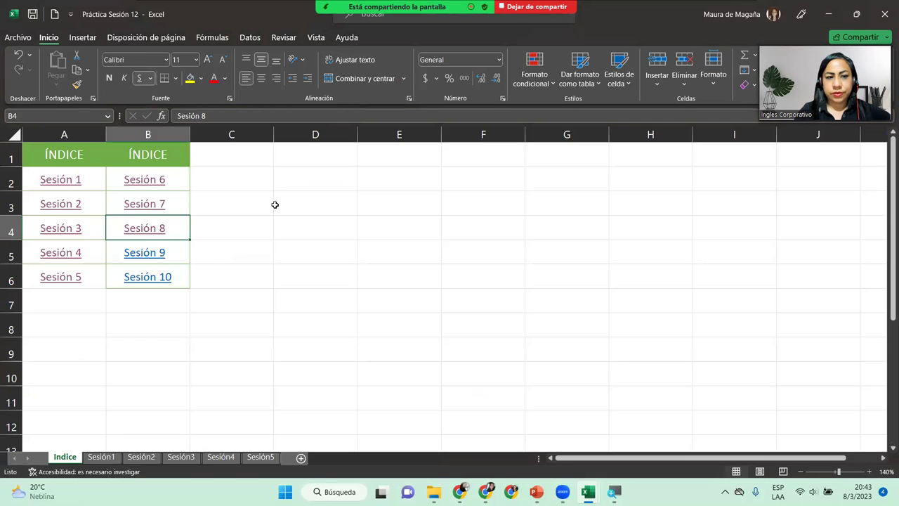
click(144, 252)
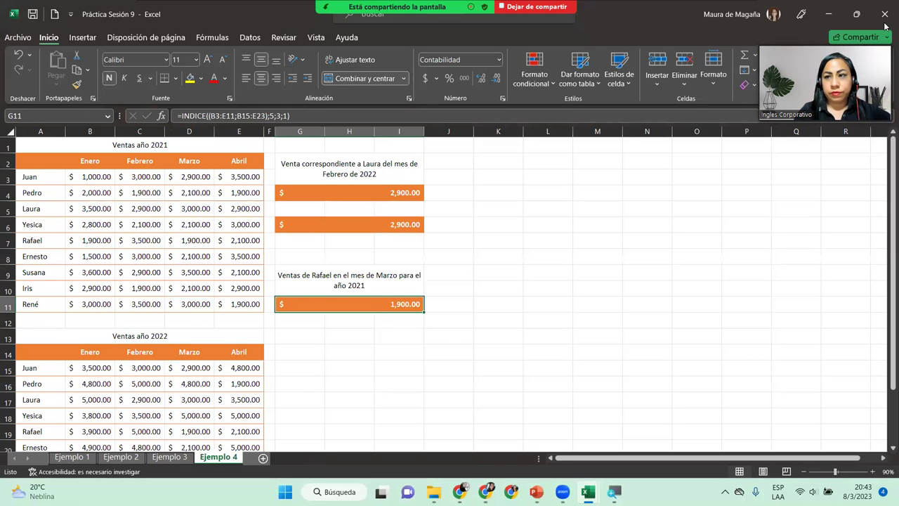
click(884, 14)
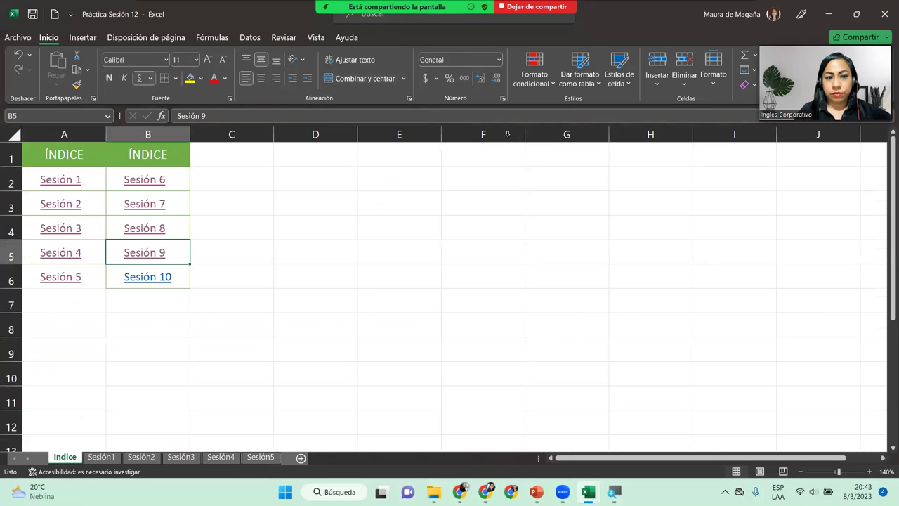
click(170, 281)
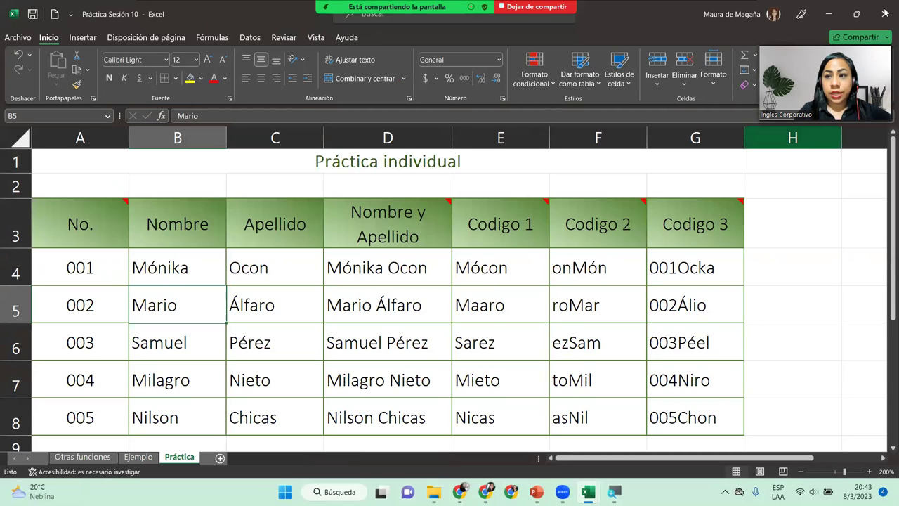
click(884, 14)
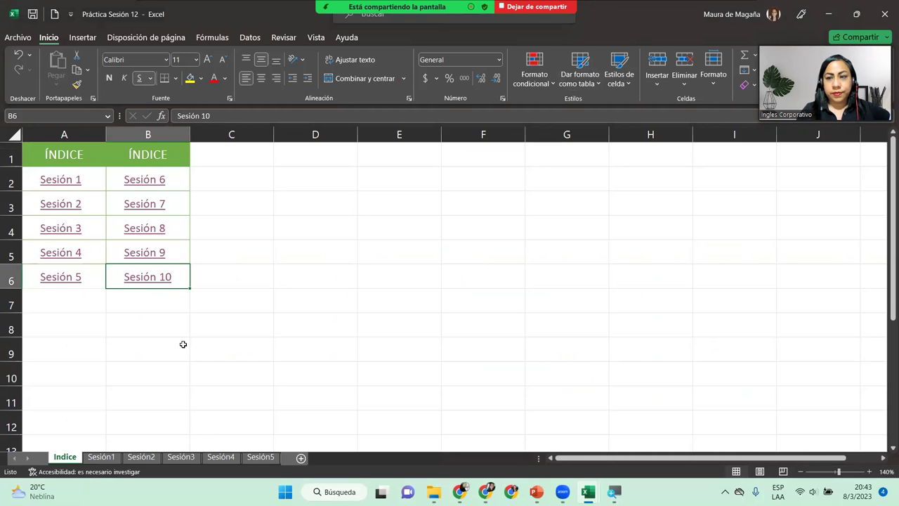
click(183, 344)
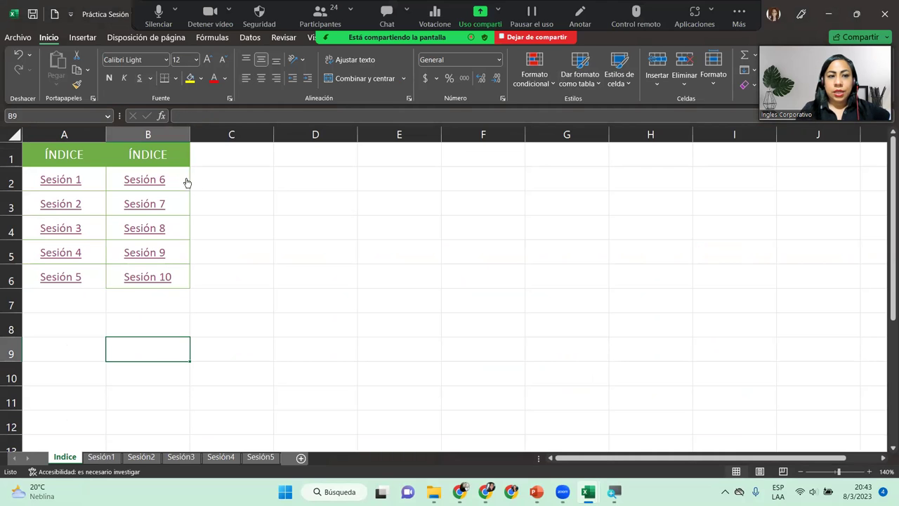
click(173, 133)
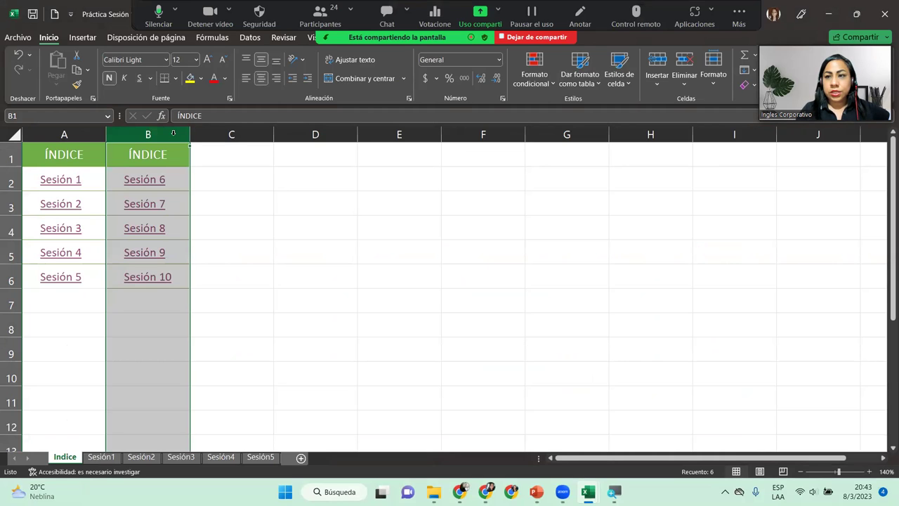
click(162, 156)
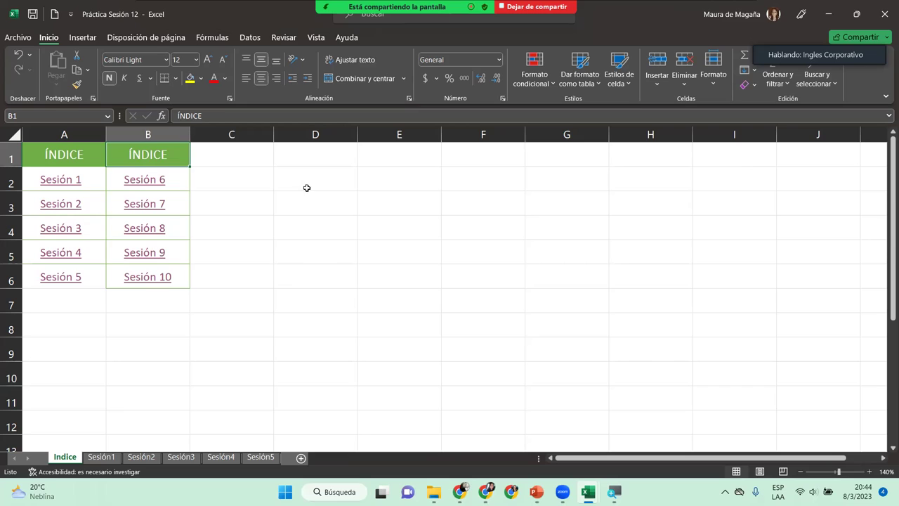
Step: Add a new sheet after Indice and rename it 'Índice con Objetos'
click(264, 192)
click(246, 163)
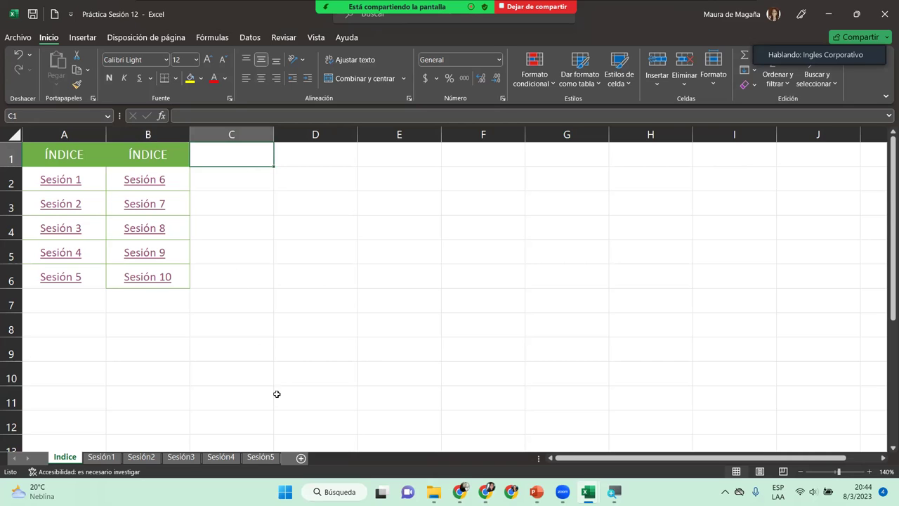
click(298, 458)
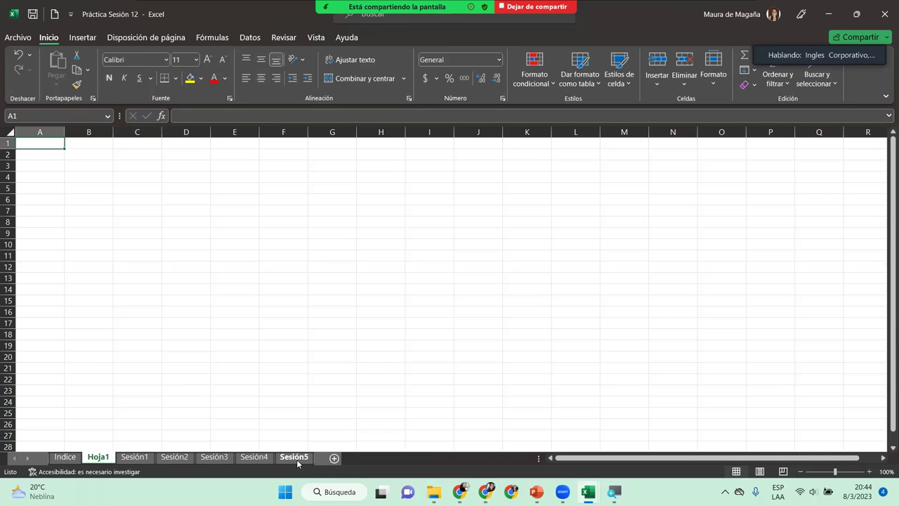
double_click(103, 458)
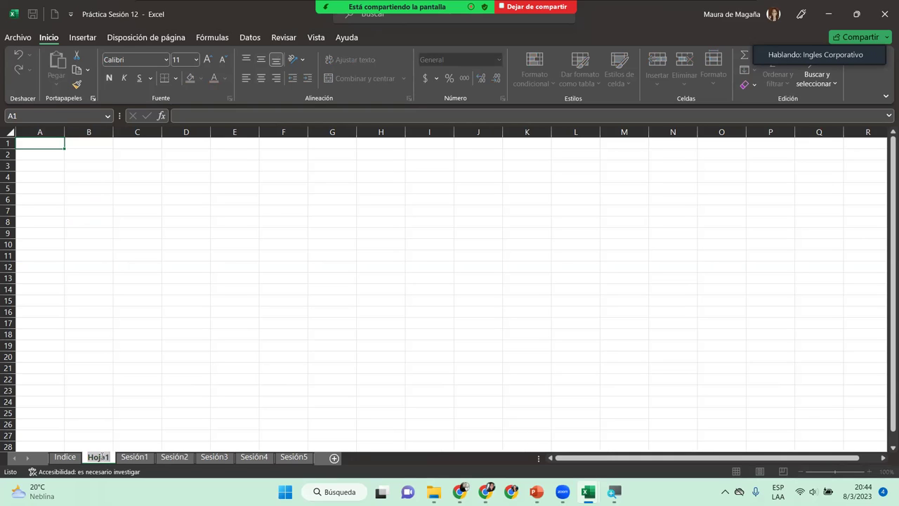
text(Indice)
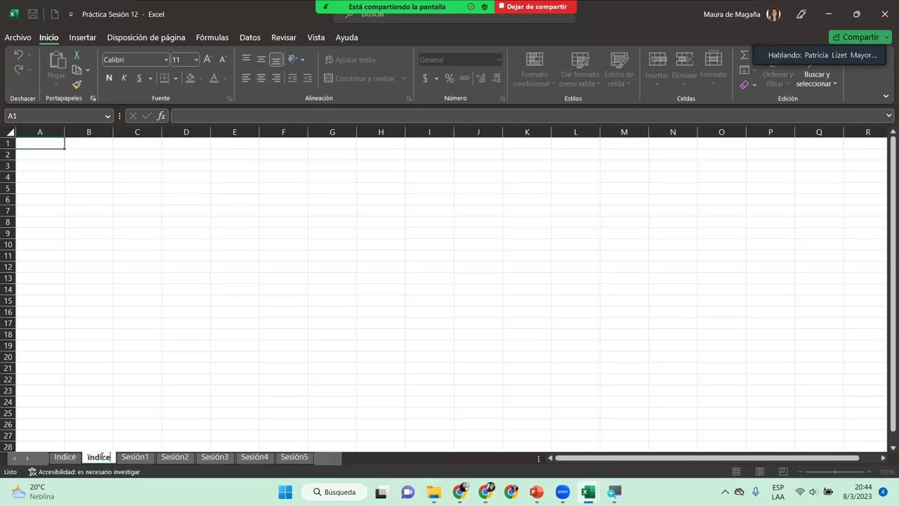
key(BackSpace)
key(BackSpace)
key(BackSpace)
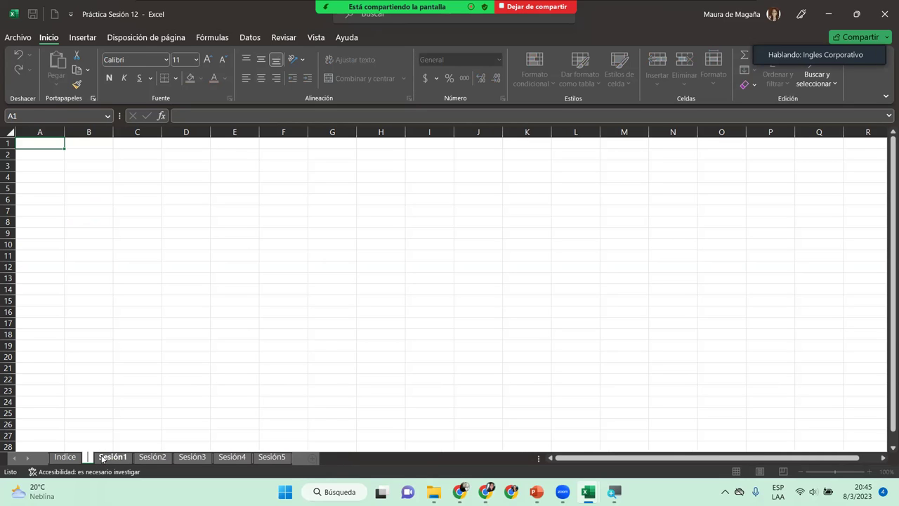
text(Índice con Objetos)
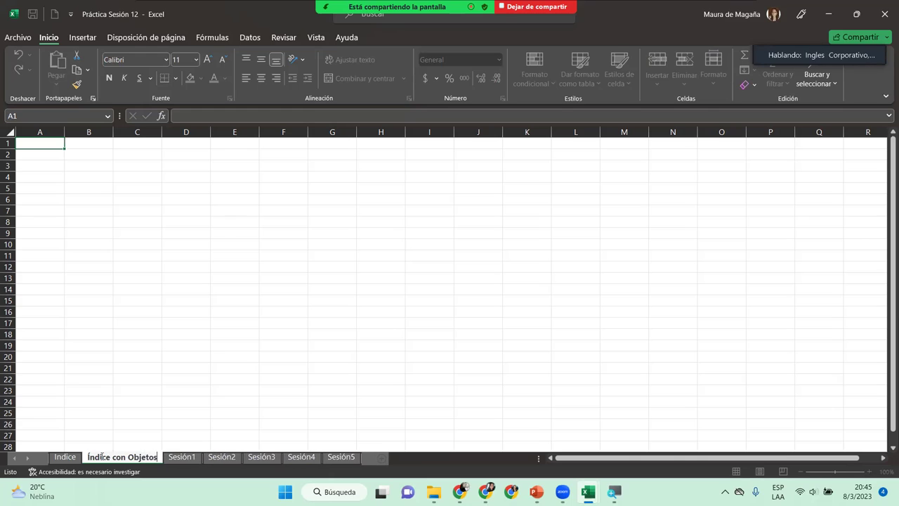
key(Return)
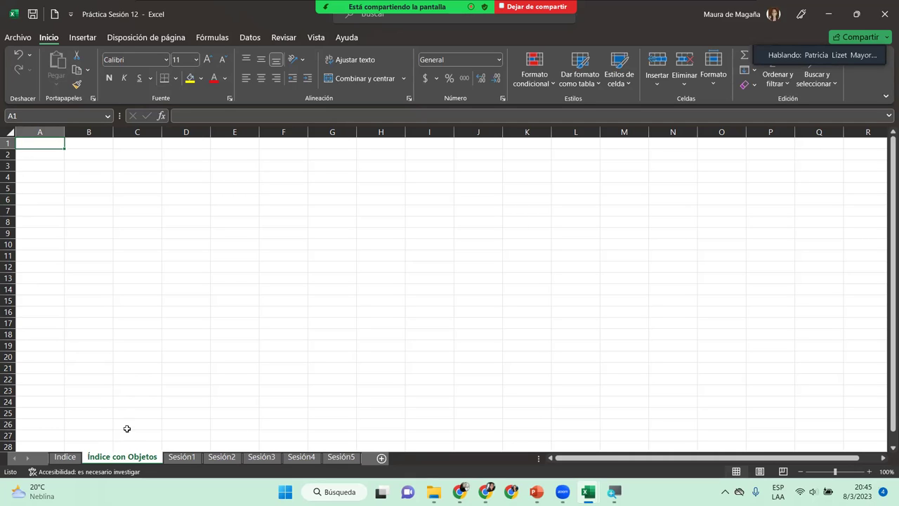
Step: Select the whole sheet and drag a row border to make all rows about 45.6 tall
click(8, 132)
drag(10, 147, 14, 162)
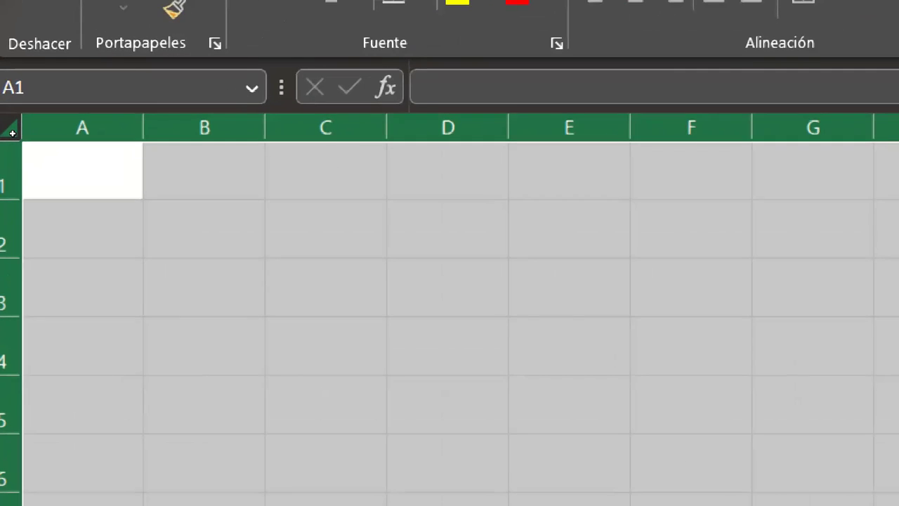
click(10, 131)
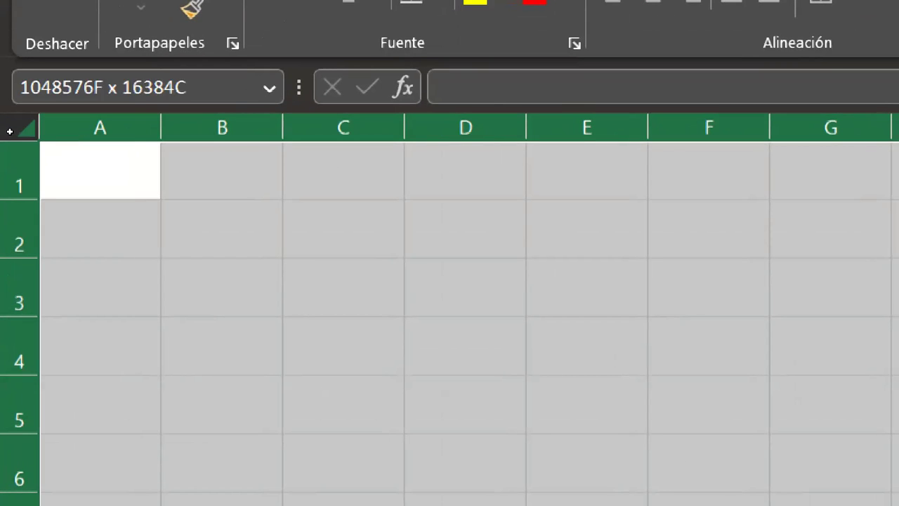
click(10, 132)
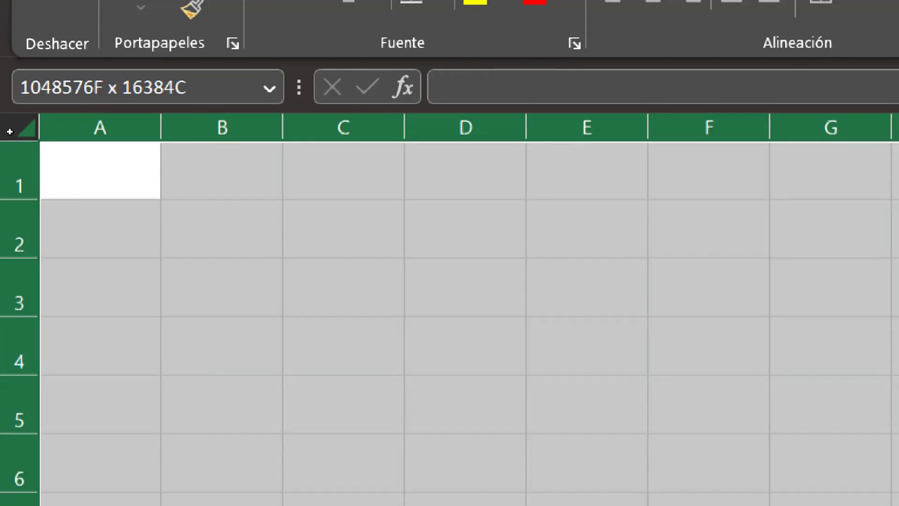
click(10, 131)
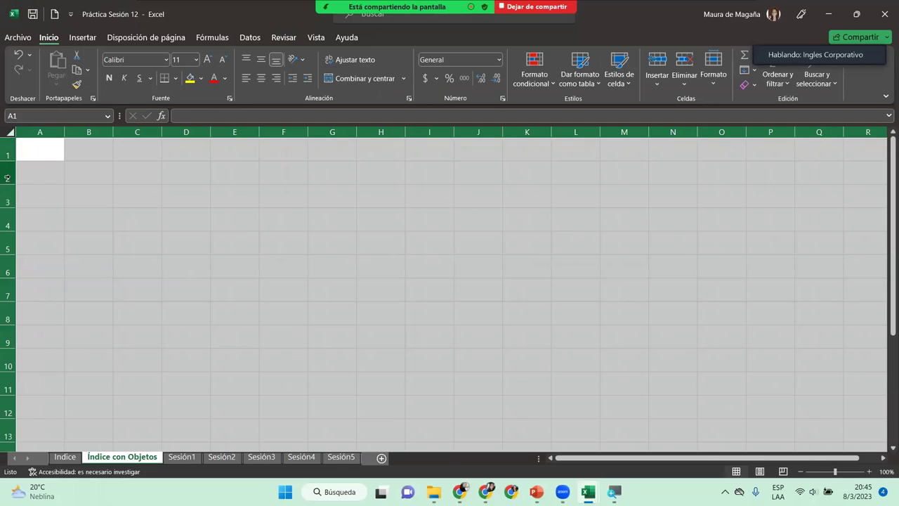
drag(10, 160, 10, 158)
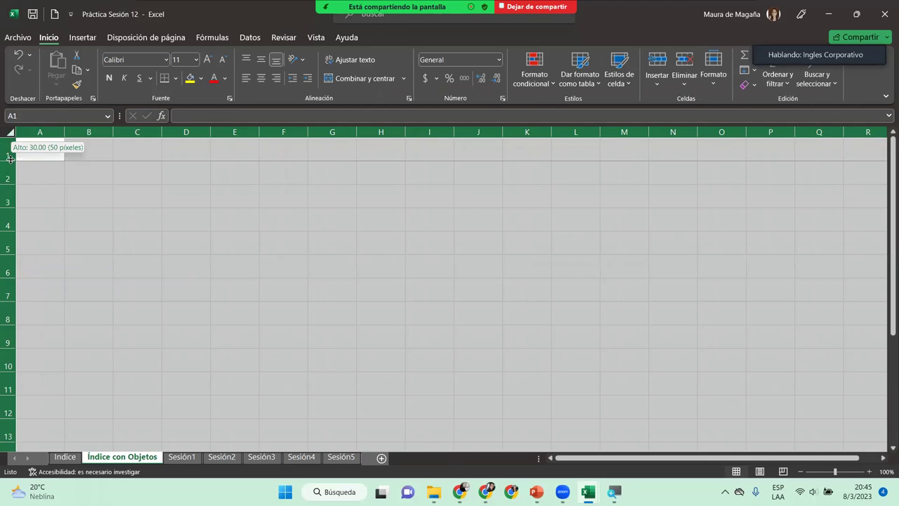
drag(10, 159, 9, 174)
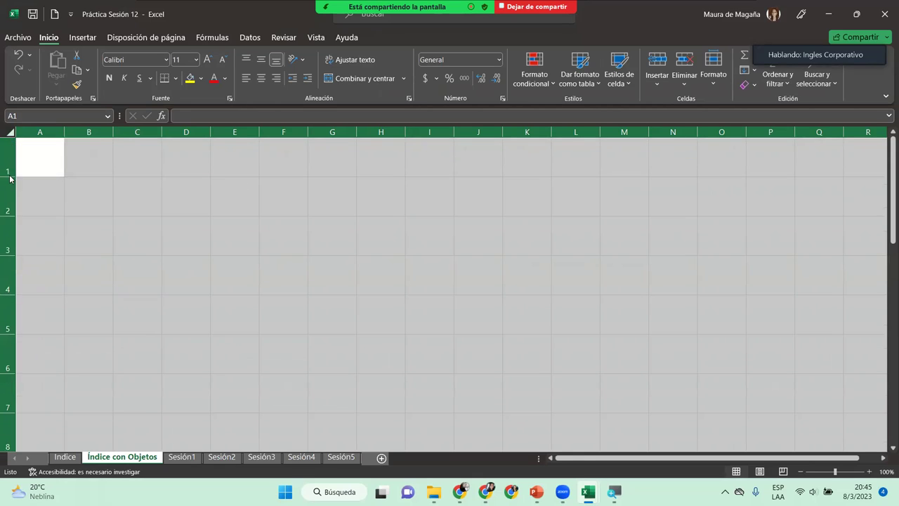
Step: Set the row height of all rows to 50
right_click(10, 176)
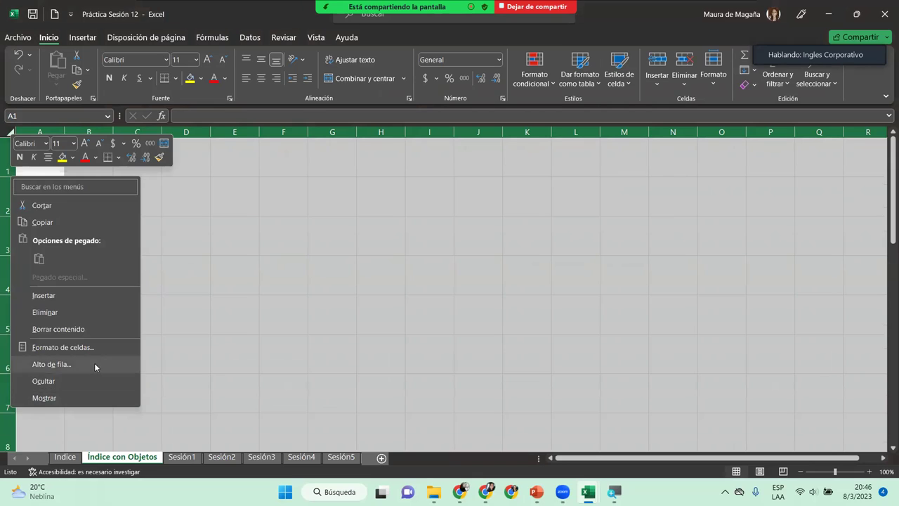
click(94, 363)
text(50)
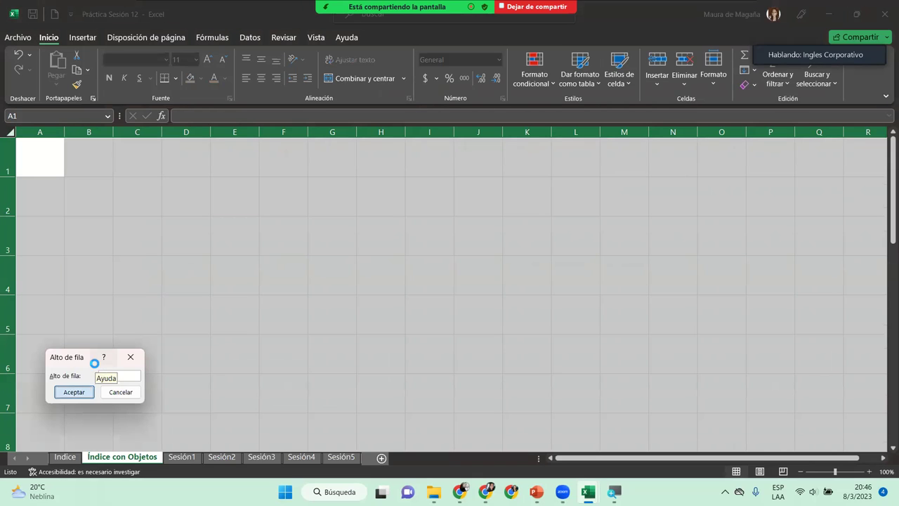
key(Return)
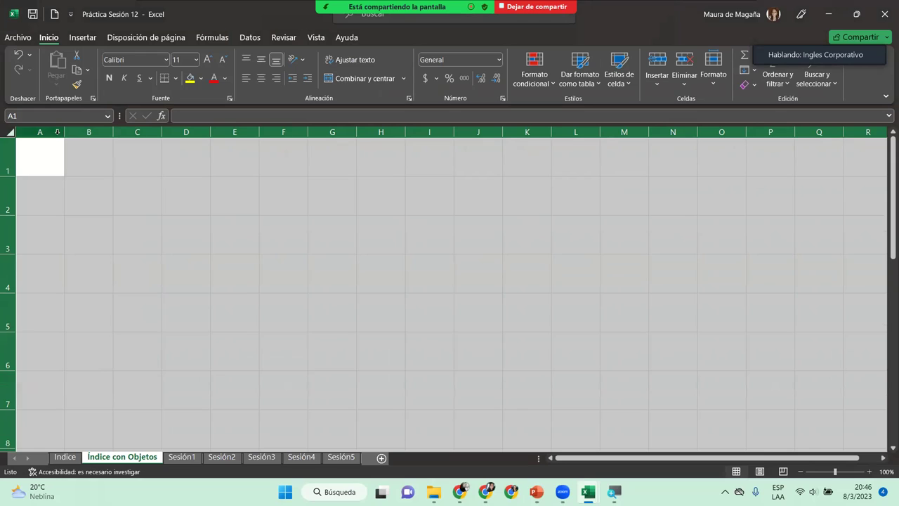
Step: Set the column width of all columns to 25 and select B2
drag(65, 130, 117, 130)
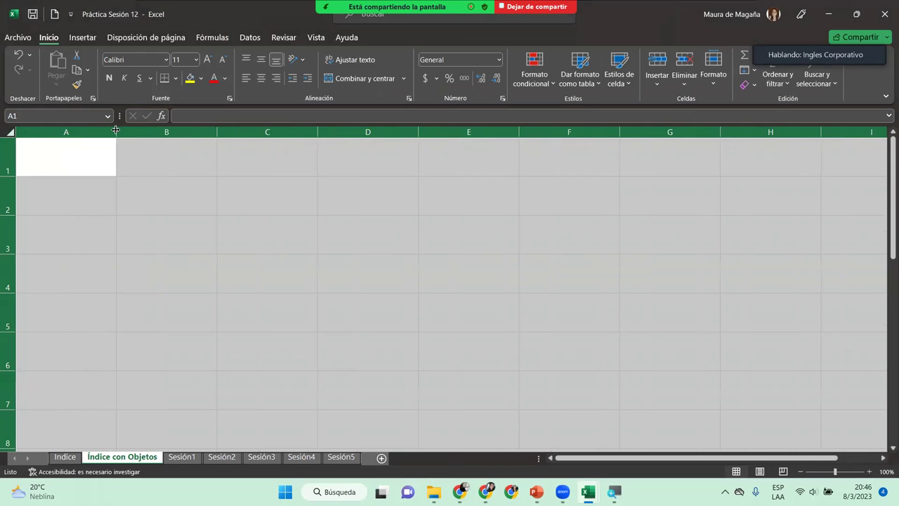
right_click(102, 131)
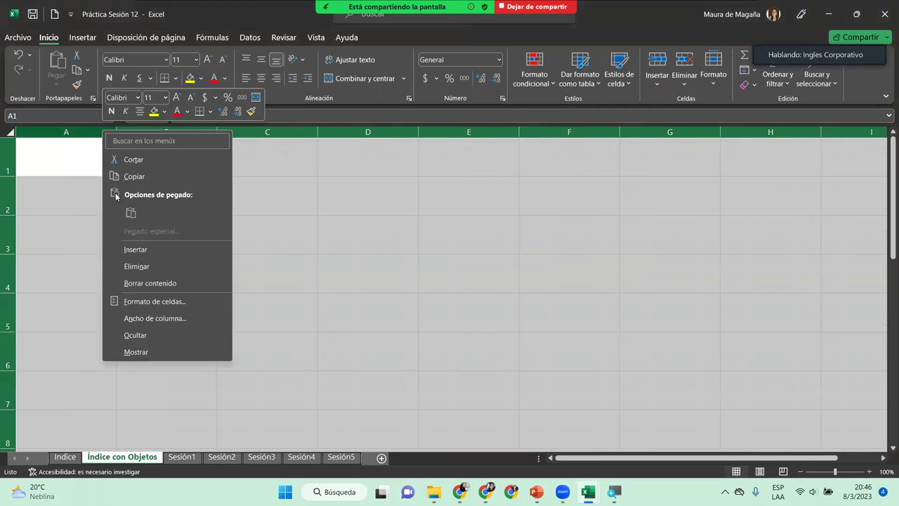
click(191, 320)
text(25)
key(Return)
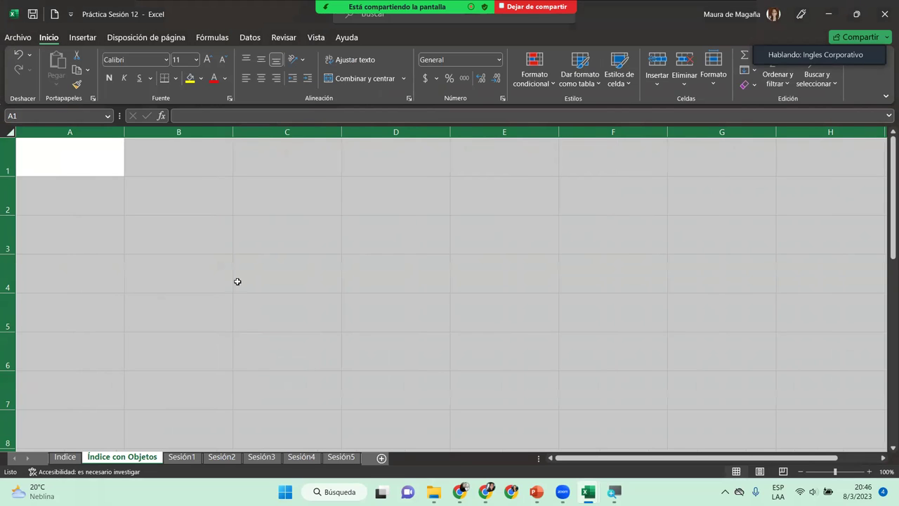
click(157, 195)
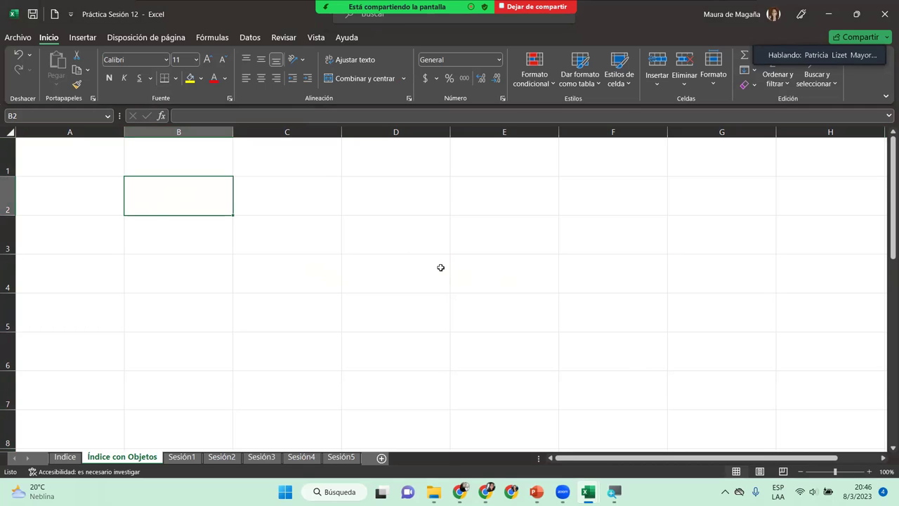
right_click(8, 164)
click(105, 350)
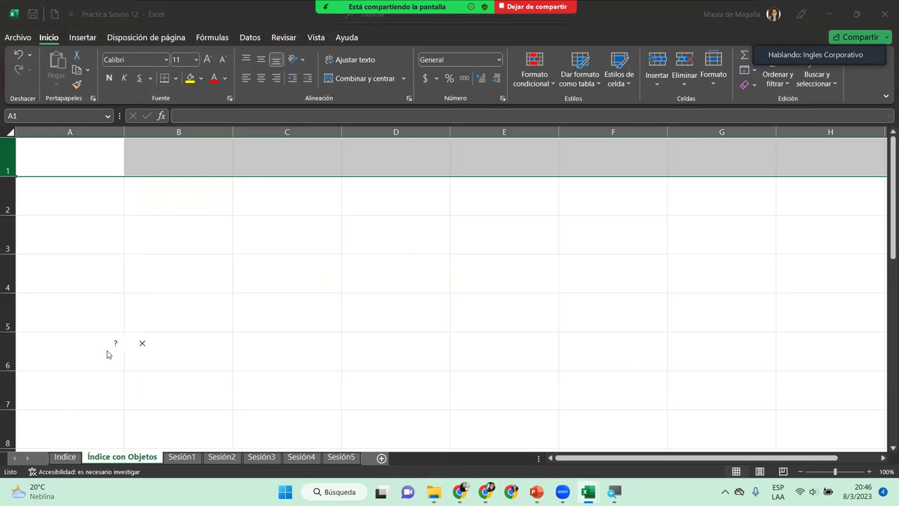
click(142, 343)
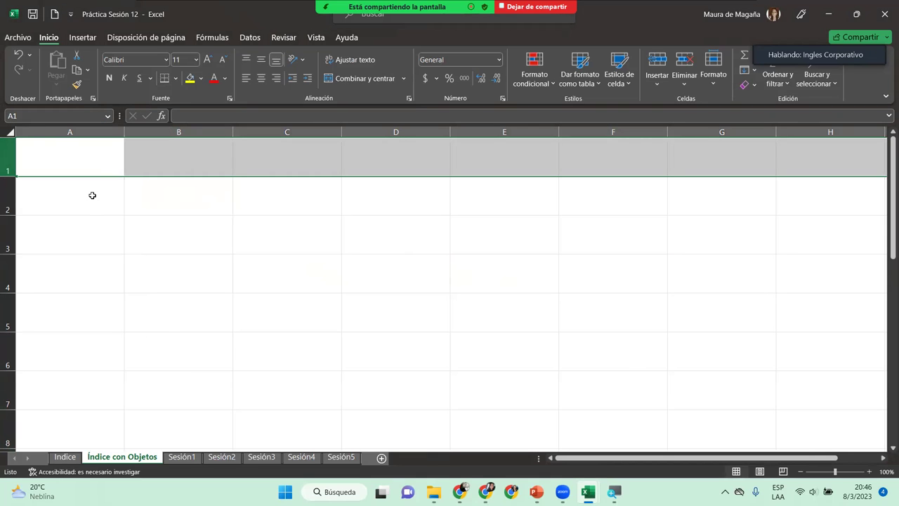
right_click(107, 131)
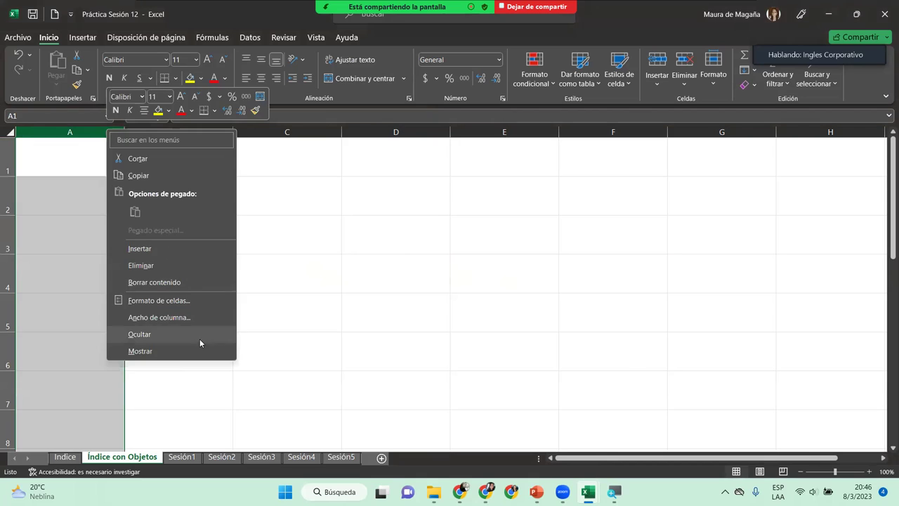
click(202, 317)
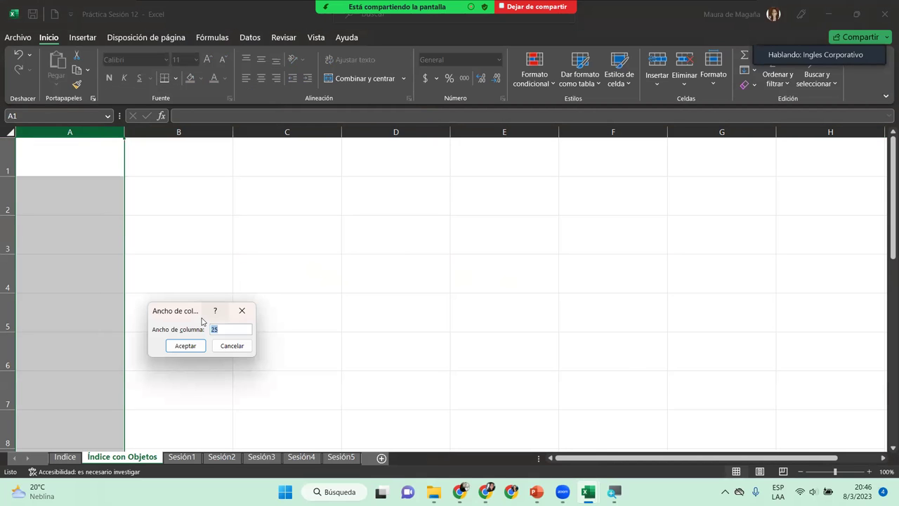
click(241, 311)
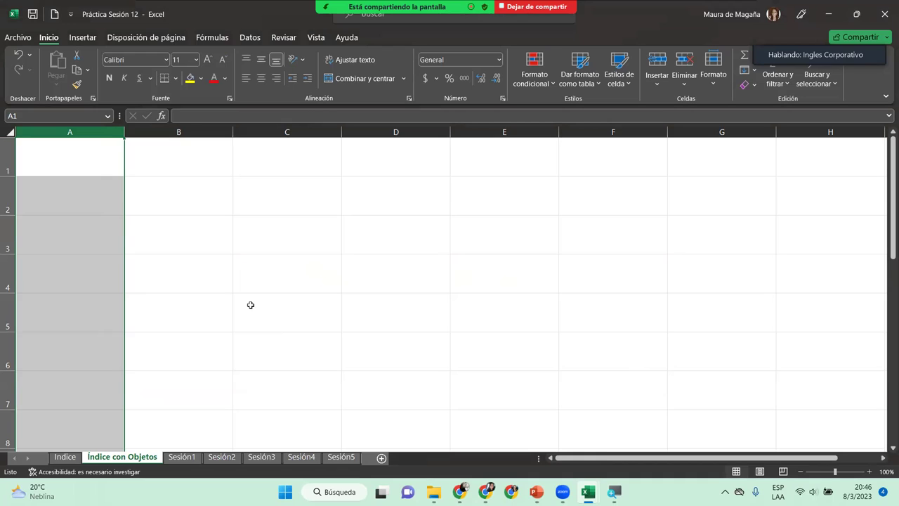
click(228, 259)
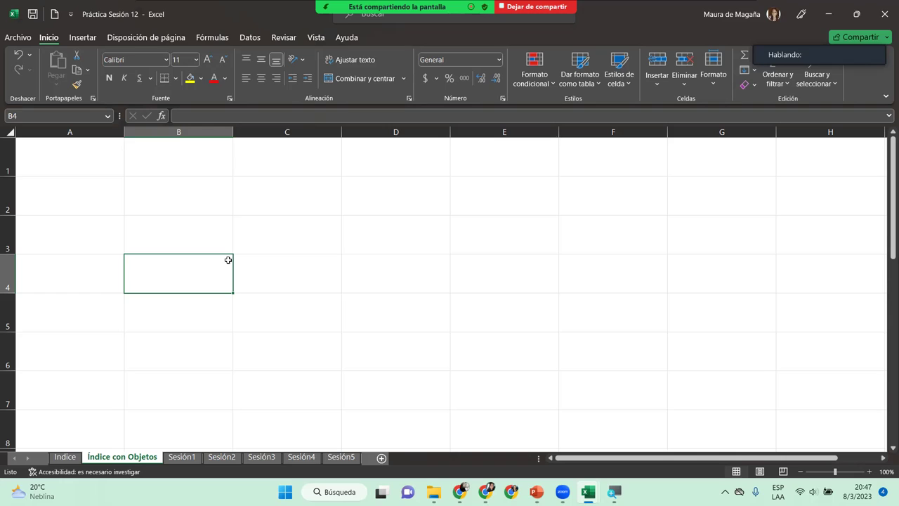
Step: Draw a 'Rectángulo: esquinas redondeadas' shape from Insertar > Formas over cell B2
click(219, 207)
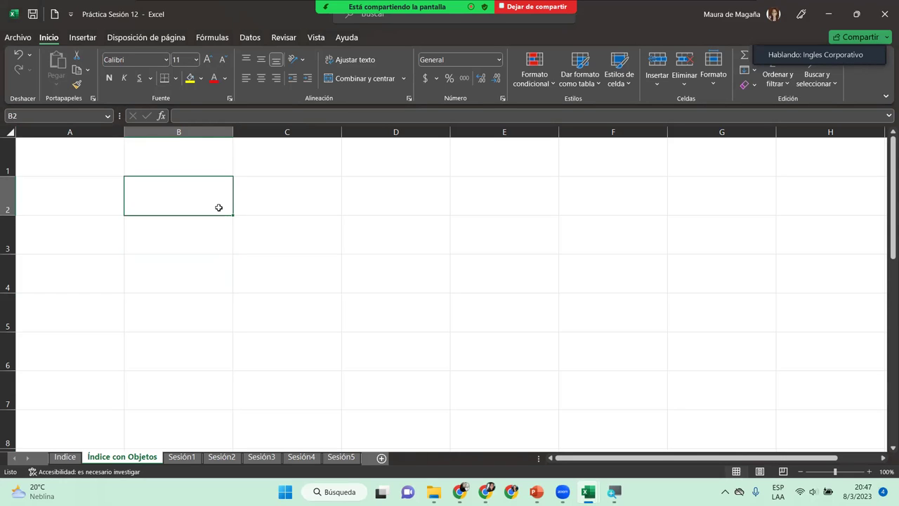
click(87, 39)
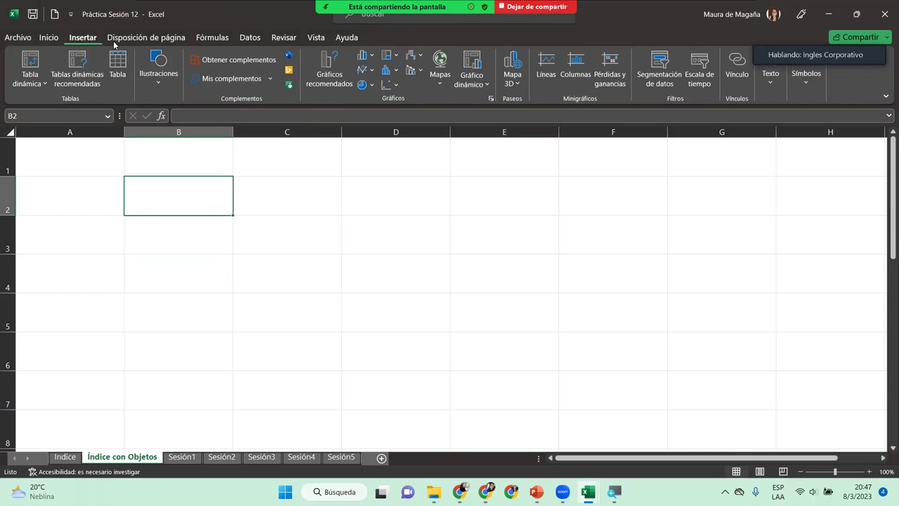
click(159, 65)
click(184, 126)
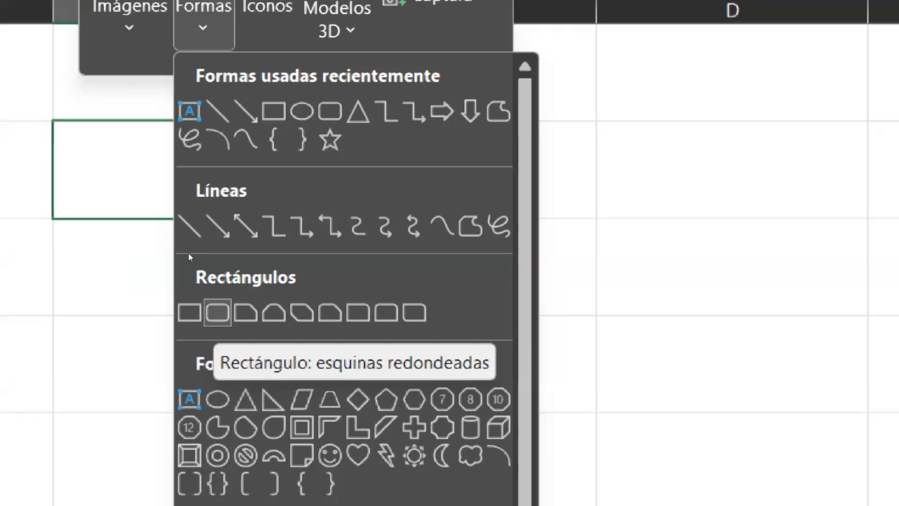
click(218, 312)
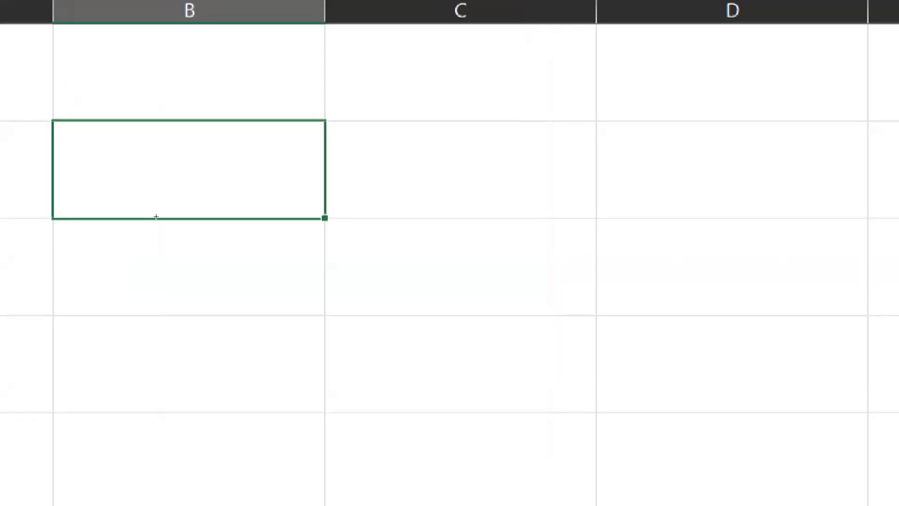
drag(84, 141, 227, 282)
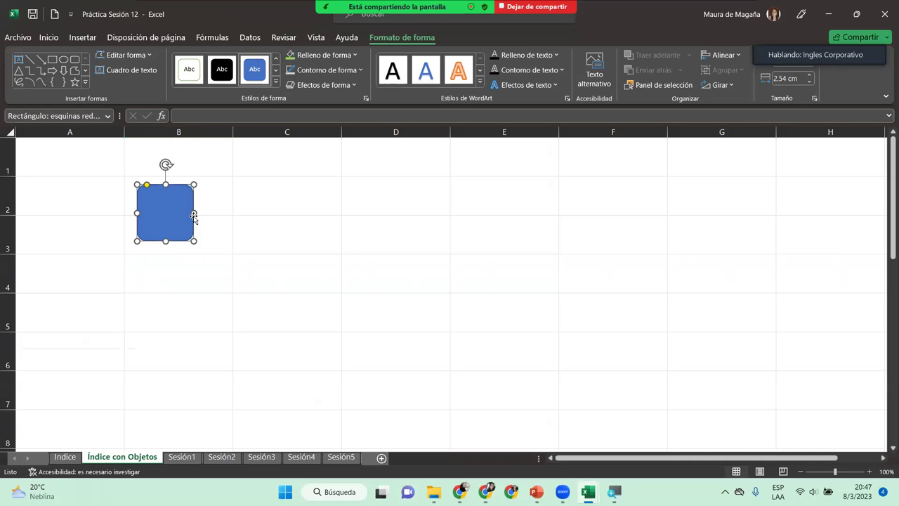
Step: Nudge the rectangle up and lower its height to 1.5 cm
drag(187, 215, 176, 211)
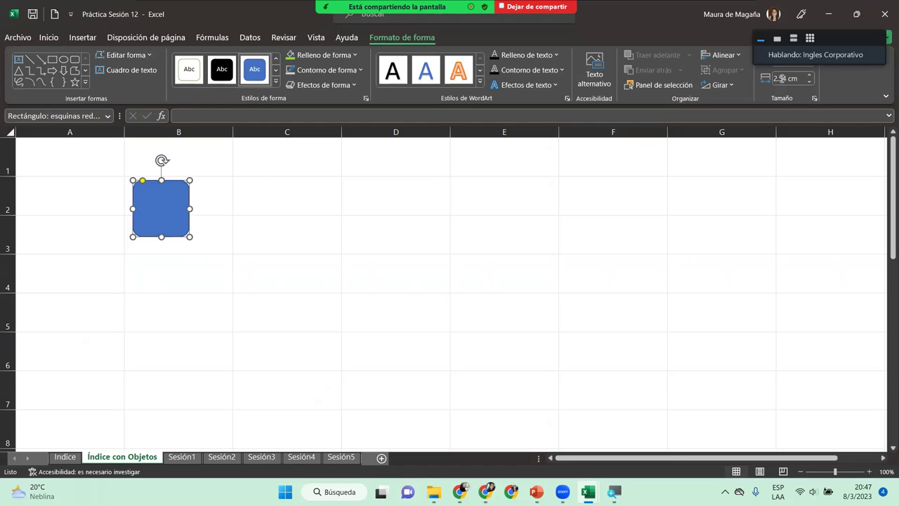
click(809, 63)
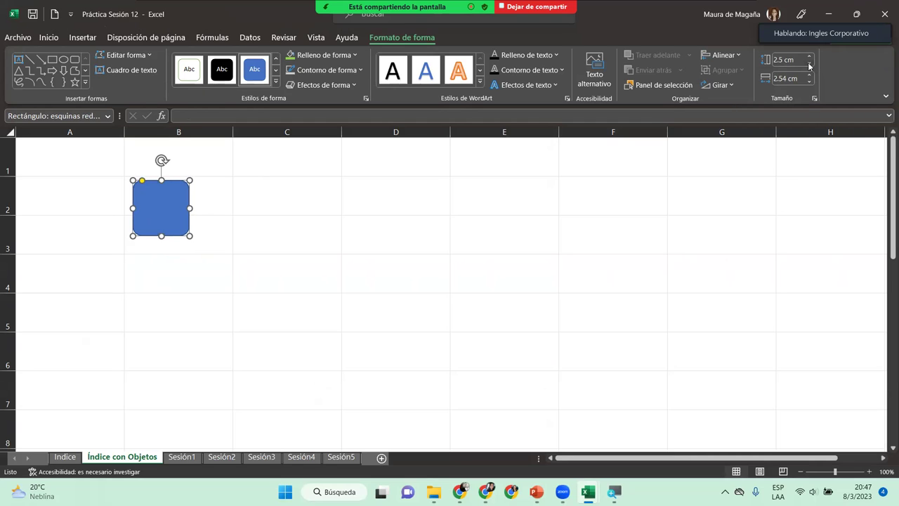
click(810, 66)
click(809, 65)
click(809, 65)
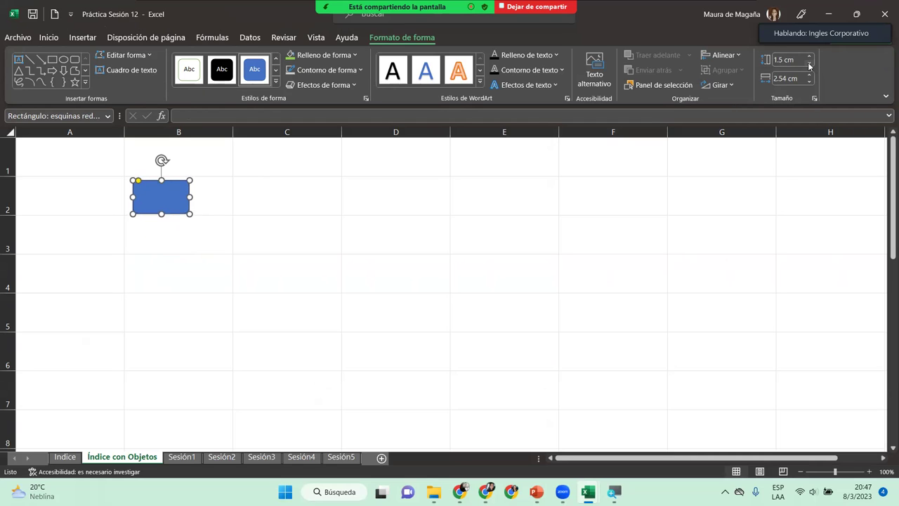
Step: Widen the rectangle to 4.5 cm and nudge it left within B2
click(810, 75)
click(810, 75)
click(810, 75)
click(810, 75)
click(810, 76)
click(810, 75)
click(810, 75)
click(810, 75)
click(810, 75)
click(810, 75)
click(810, 75)
click(809, 75)
click(810, 76)
click(810, 75)
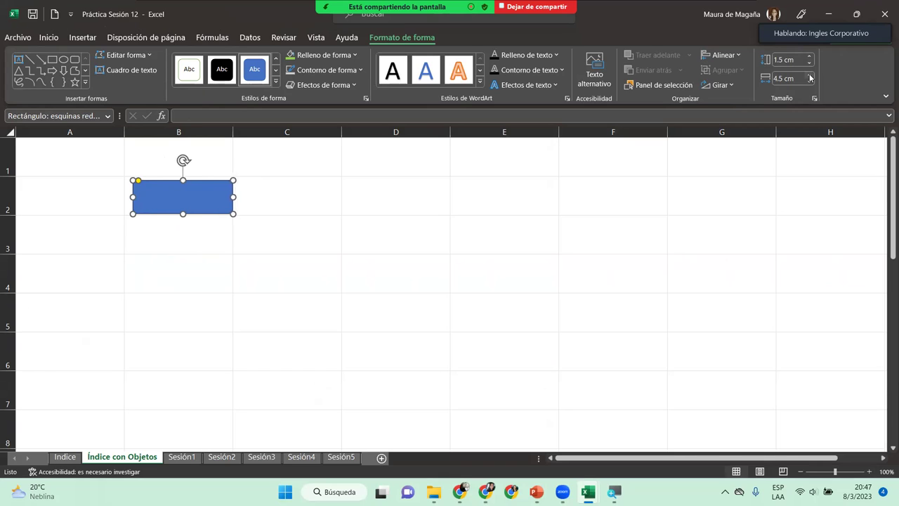
drag(210, 194, 206, 192)
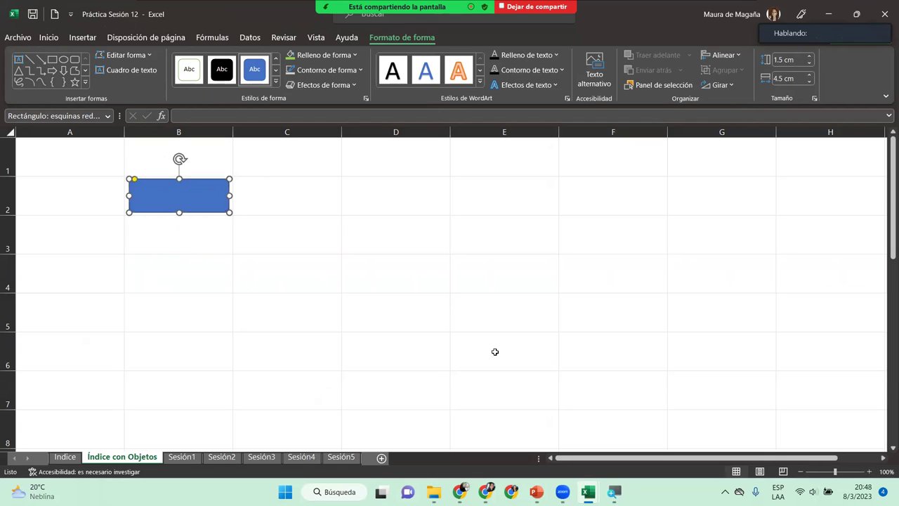
Step: Zoom in and drag the yellow handle so the blue rectangle's ends are fully rounded
click(871, 472)
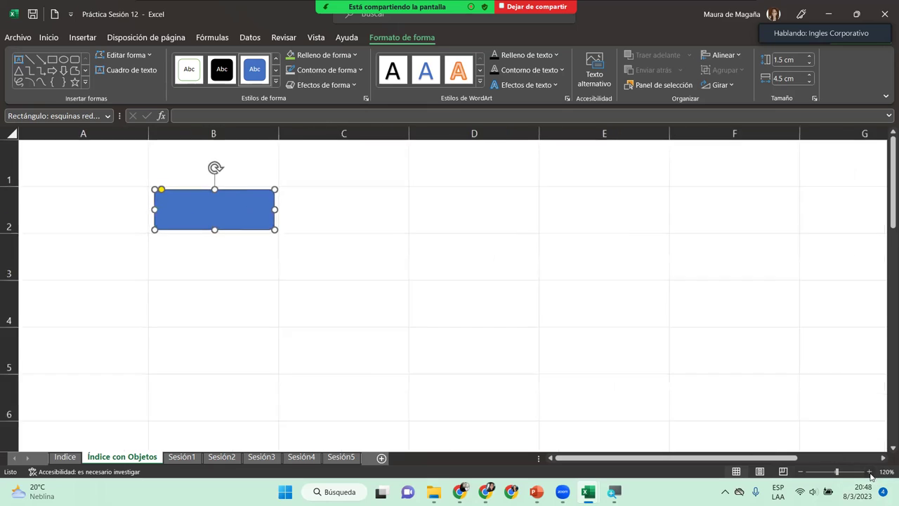
click(871, 472)
click(870, 472)
click(870, 472)
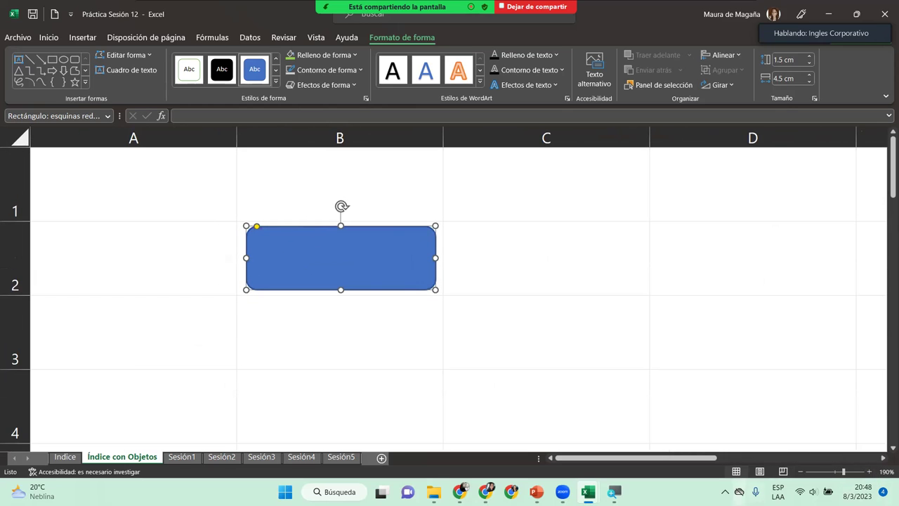
drag(351, 266, 349, 266)
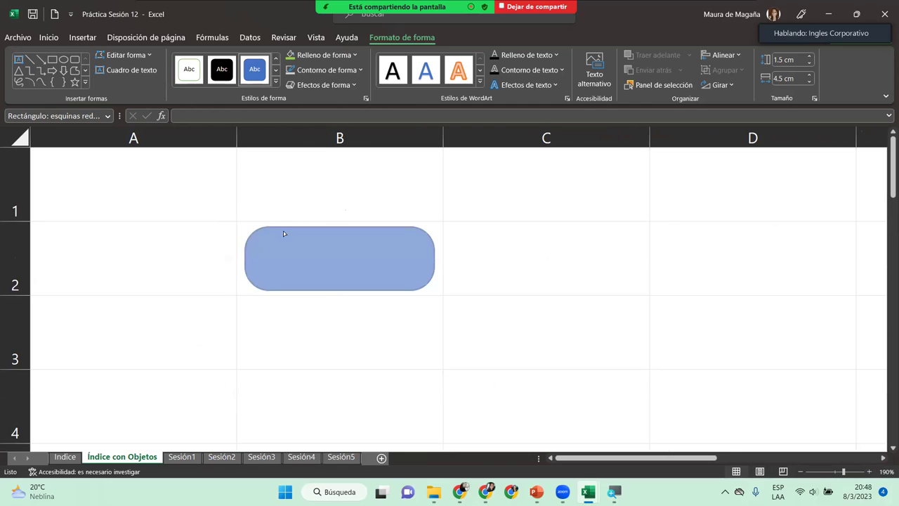
drag(256, 227, 361, 245)
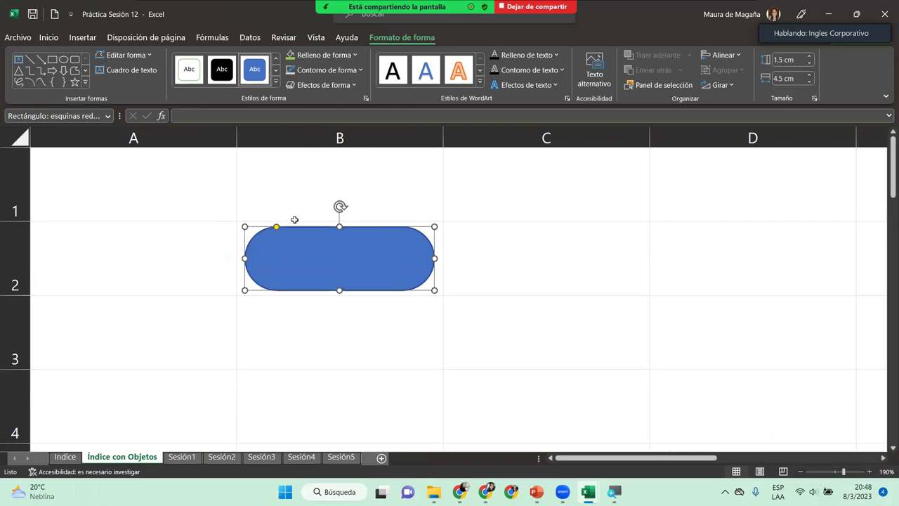
click(439, 240)
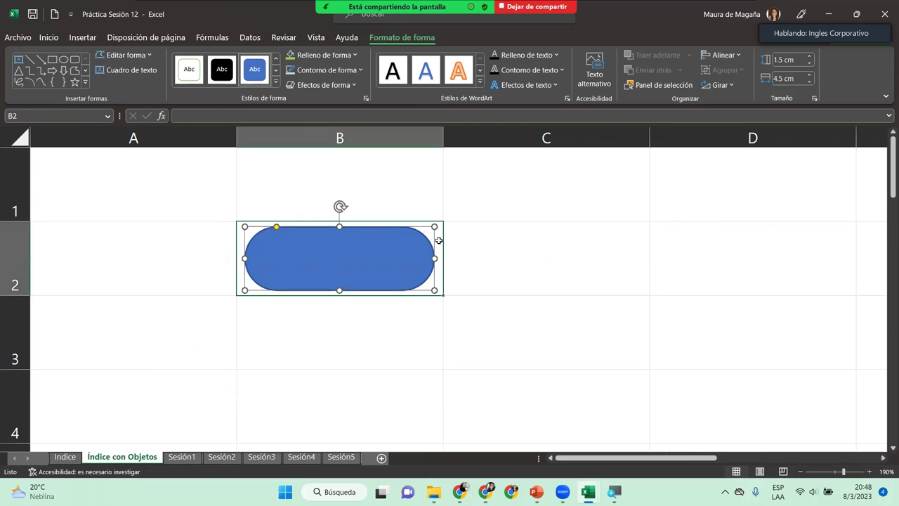
click(390, 261)
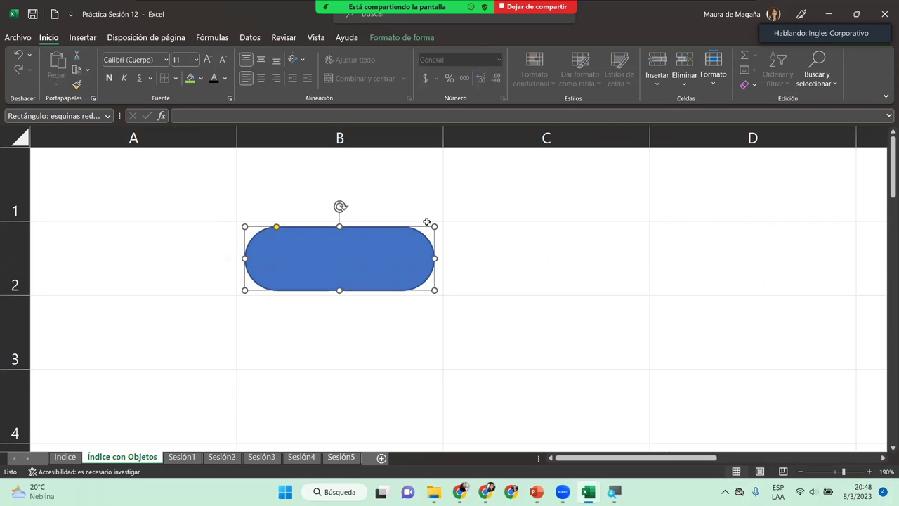
Step: Apply the 'Efecto moderado - Verde, Énfasis 6' shape style and restore the full pill rounding
click(401, 38)
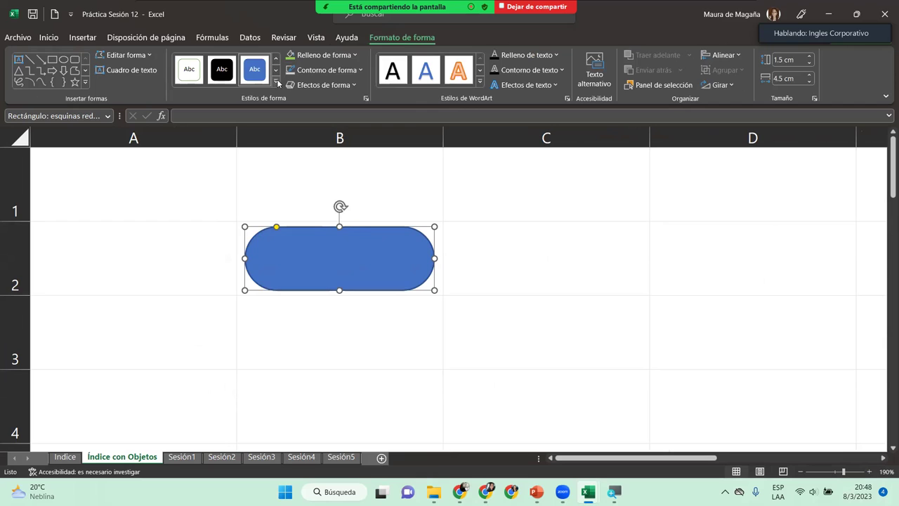
click(275, 83)
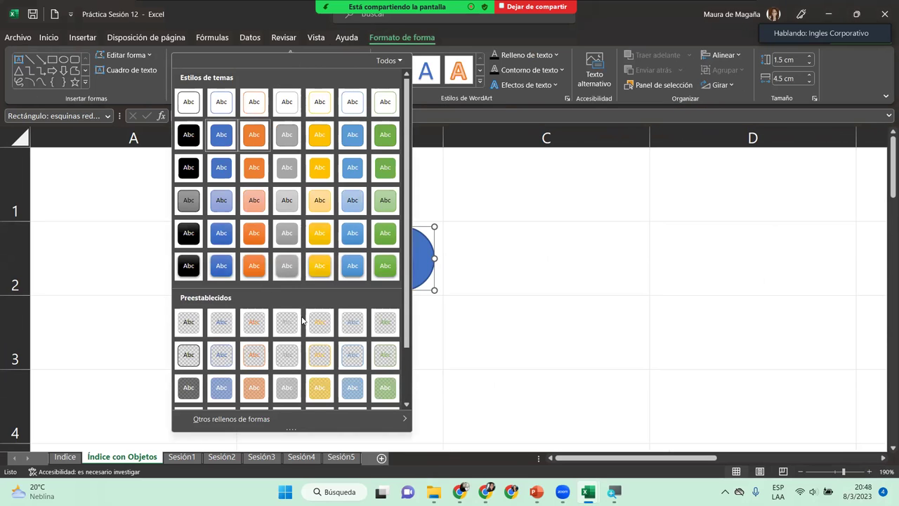
click(384, 241)
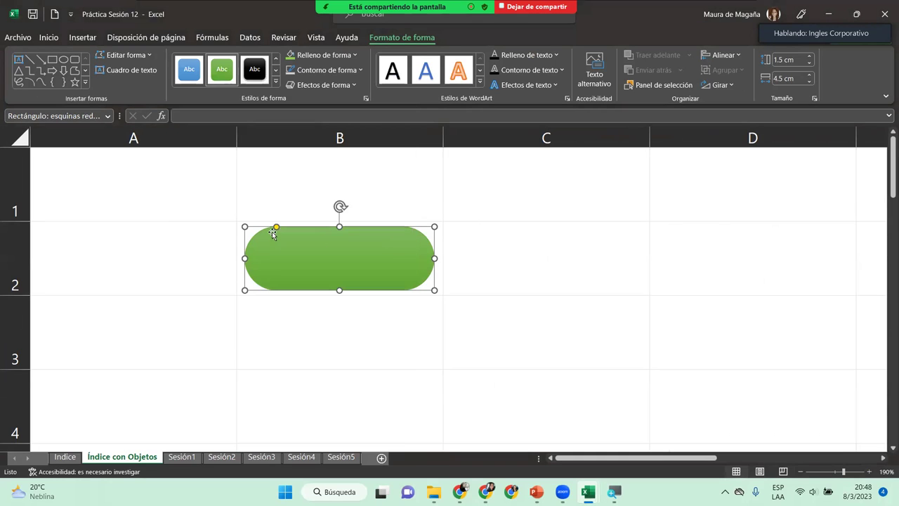
drag(276, 227, 333, 243)
Step: Give the green button a Redondo bevel effect
click(354, 85)
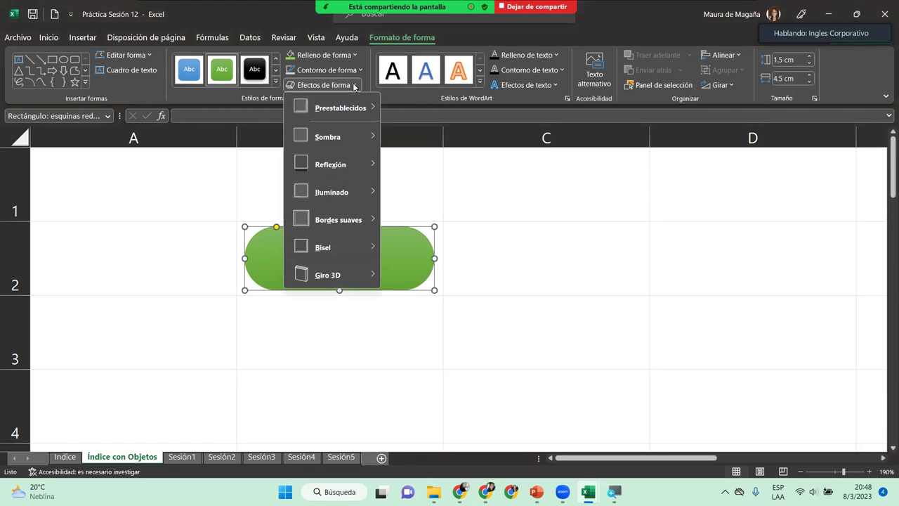
mouse_move(327, 263)
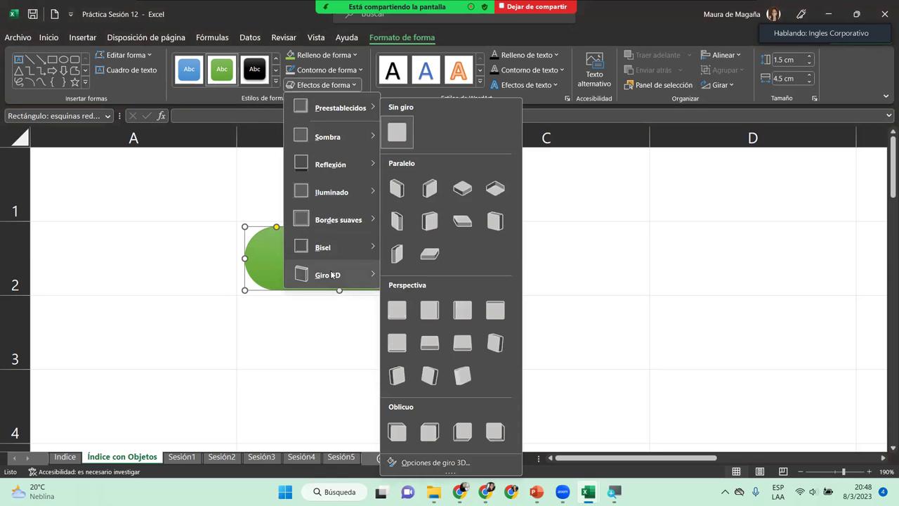
mouse_move(327, 247)
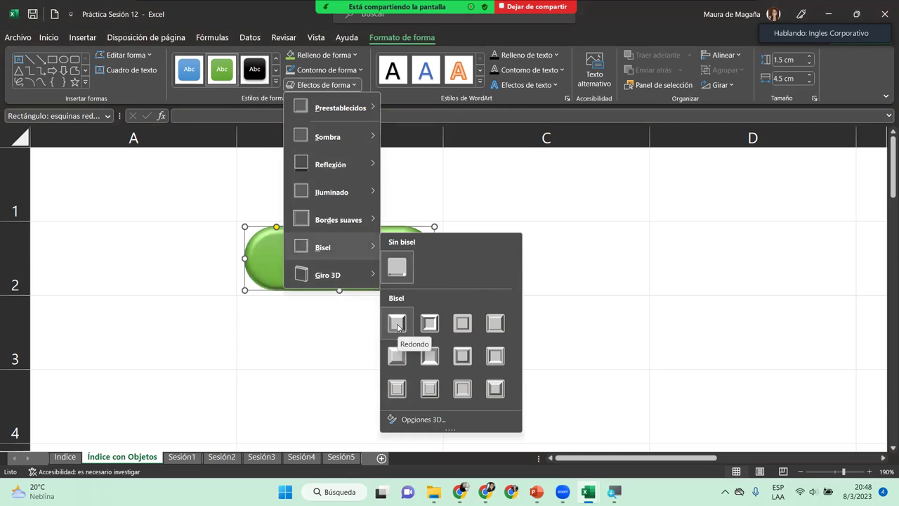
click(397, 324)
click(401, 329)
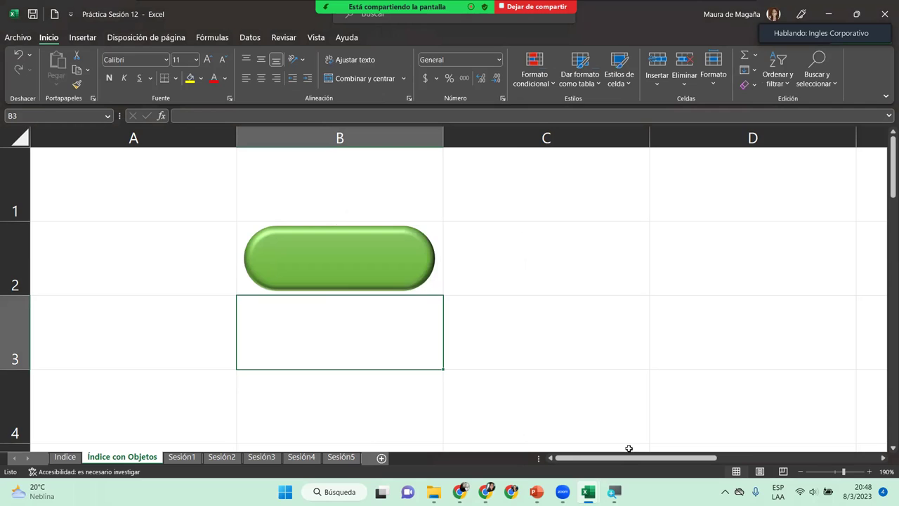
Step: Zoom back to 100% and copy the green button beside the original
click(799, 472)
click(799, 472)
click(799, 472)
click(800, 473)
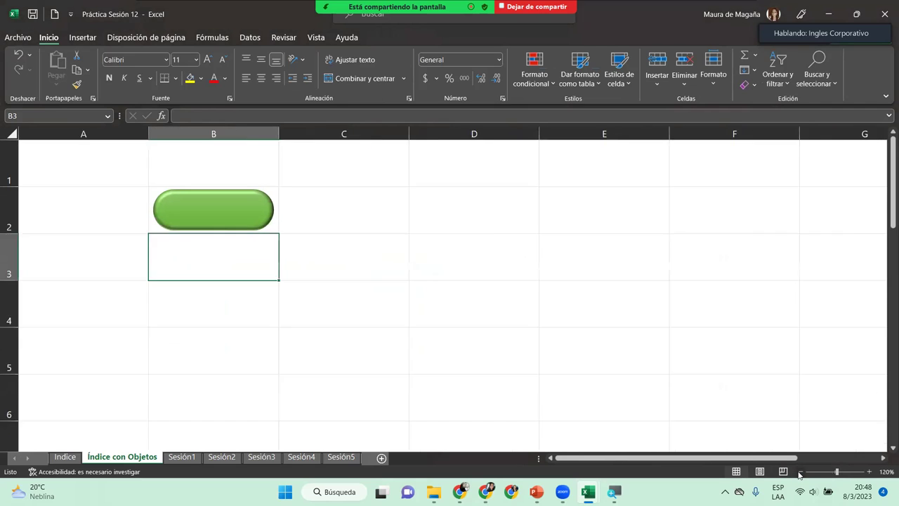
click(799, 472)
click(800, 472)
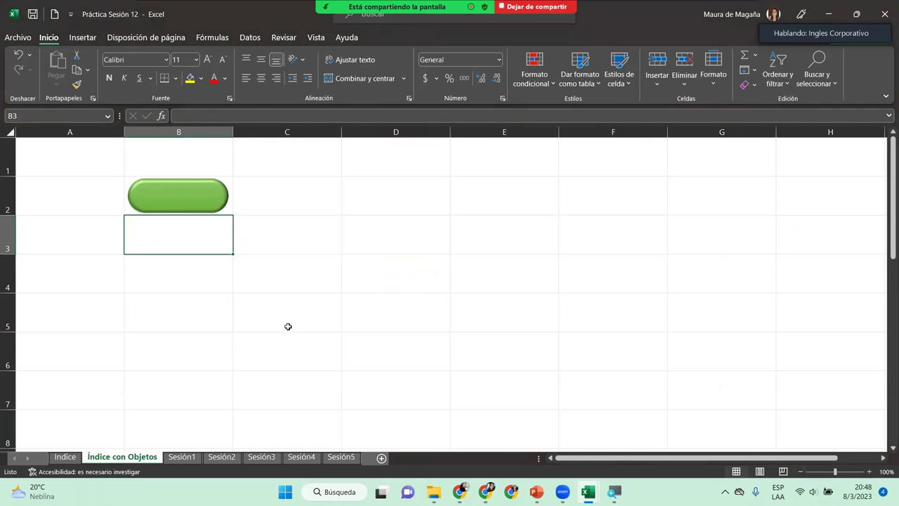
click(207, 185)
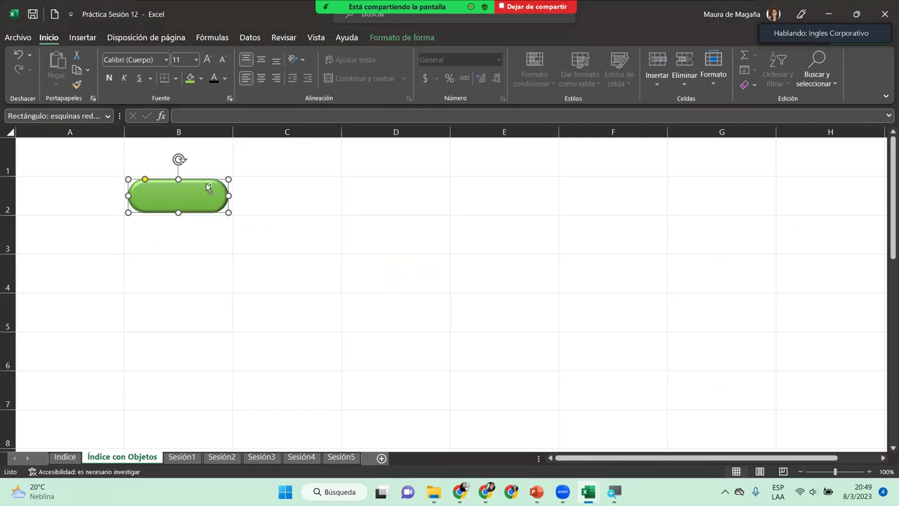
drag(191, 196, 296, 194)
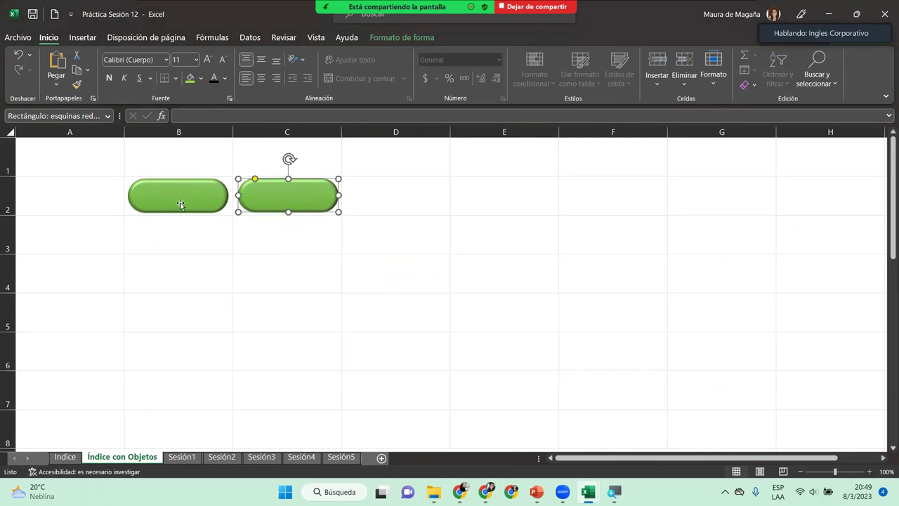
Step: Arrange the button copies along row 3 so five buttons span columns B to F
drag(182, 200, 182, 239)
drag(280, 196, 285, 229)
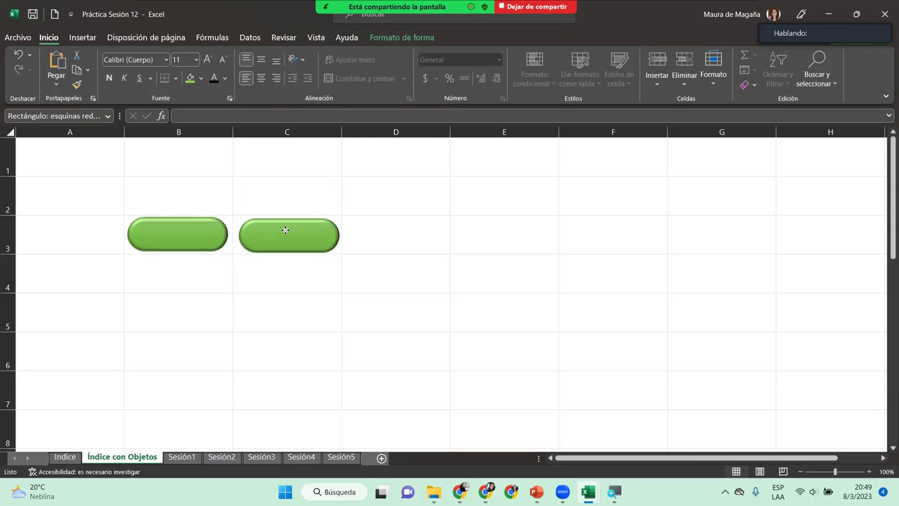
drag(285, 229, 483, 237)
click(377, 237)
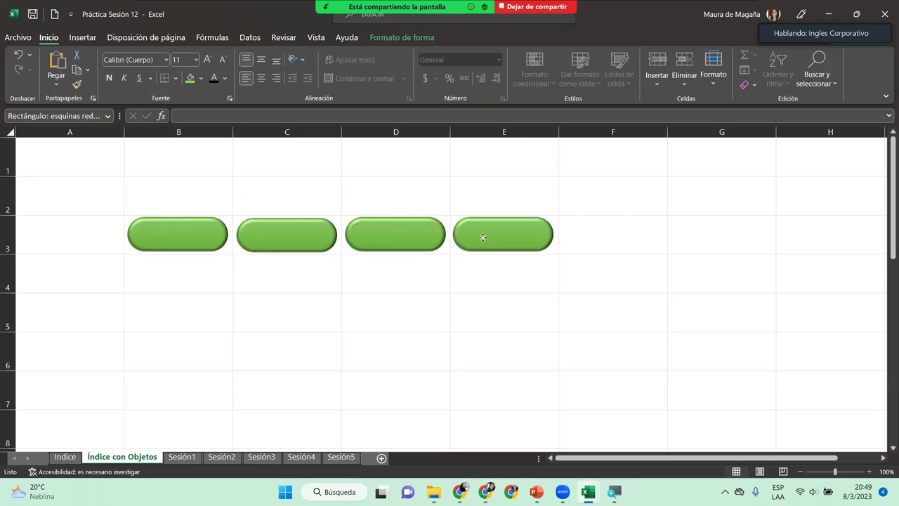
drag(483, 237, 600, 236)
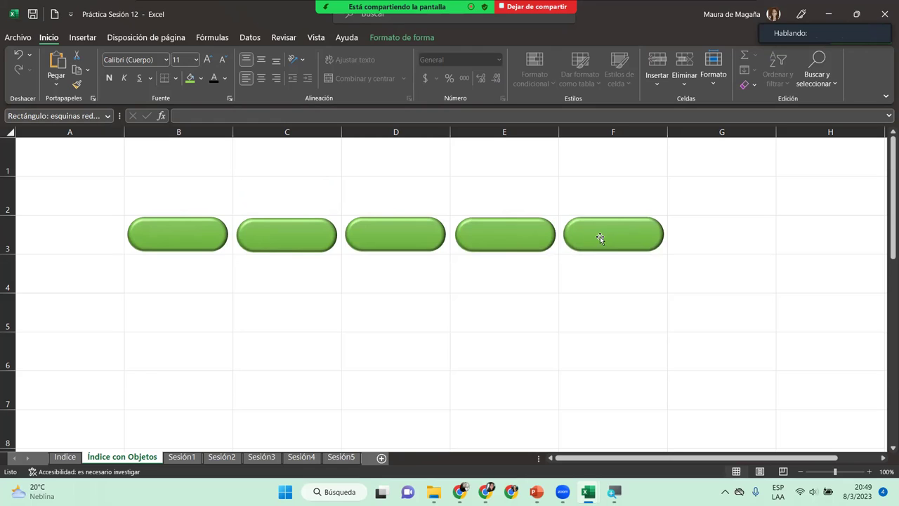
Step: Distribute the five row-3 buttons horizontally so they are evenly spaced
click(599, 237)
ctrl+click(534, 231)
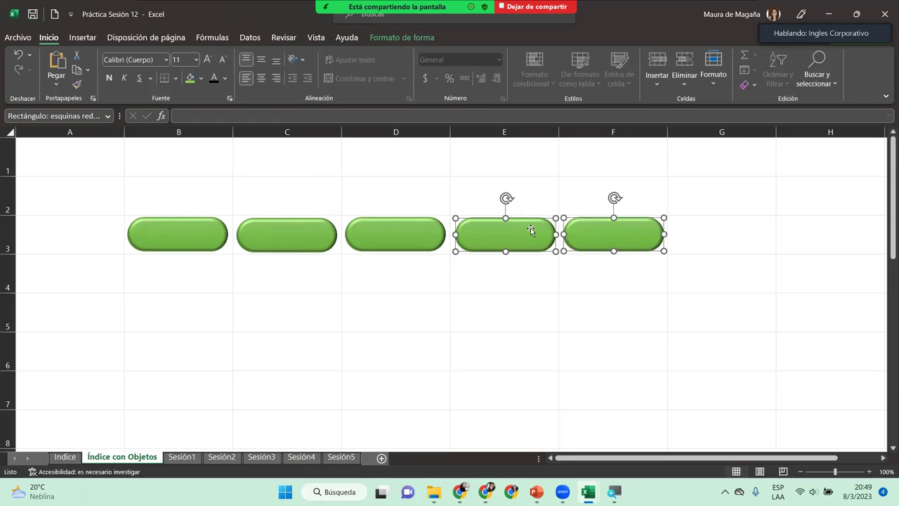
ctrl+click(432, 239)
ctrl+click(316, 239)
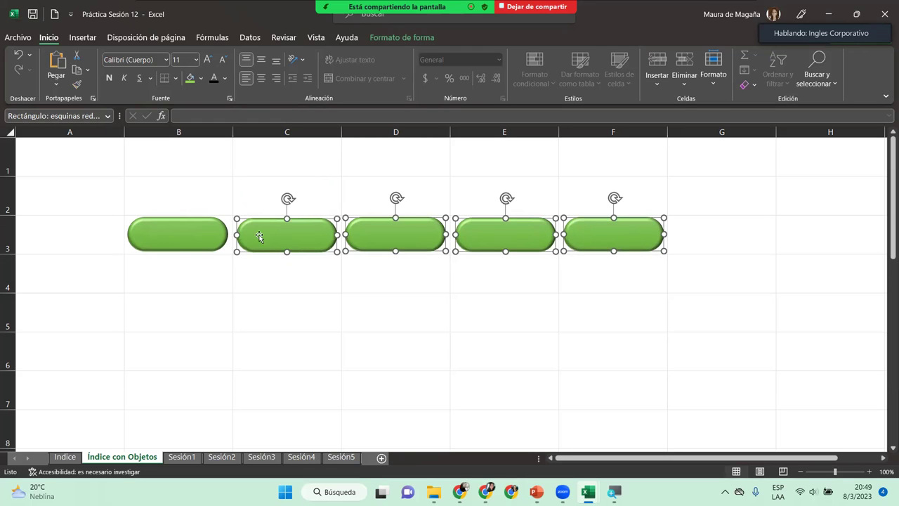
ctrl+click(212, 237)
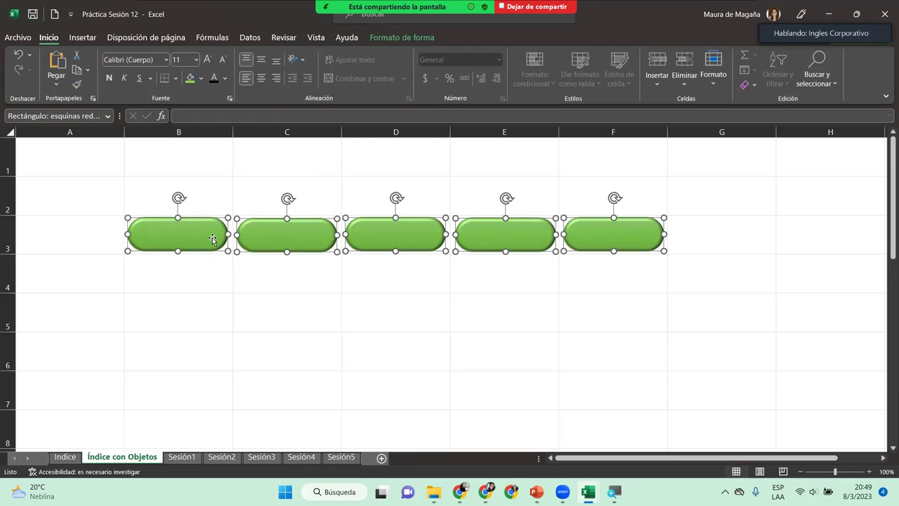
click(431, 37)
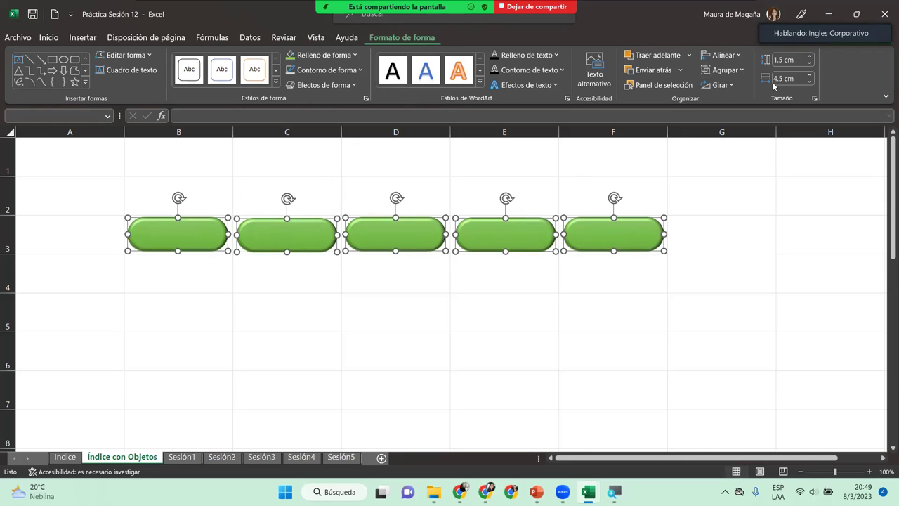
click(727, 56)
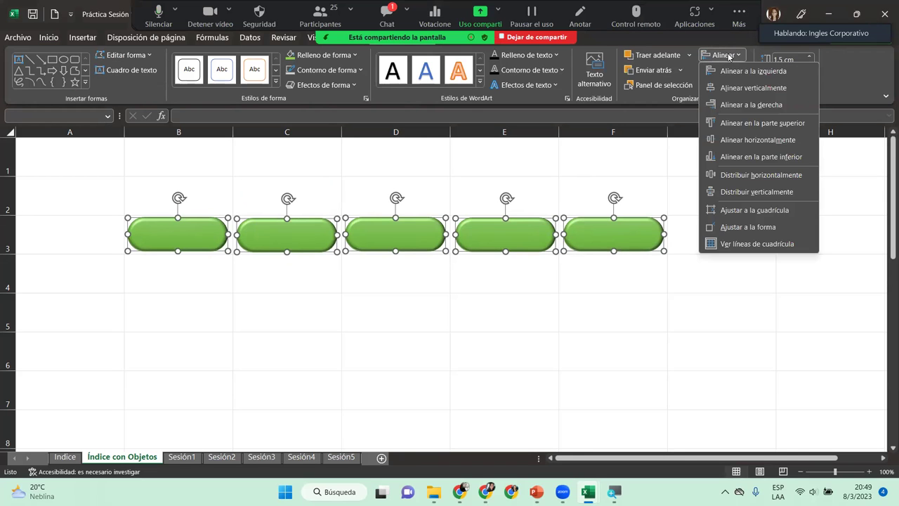
click(745, 175)
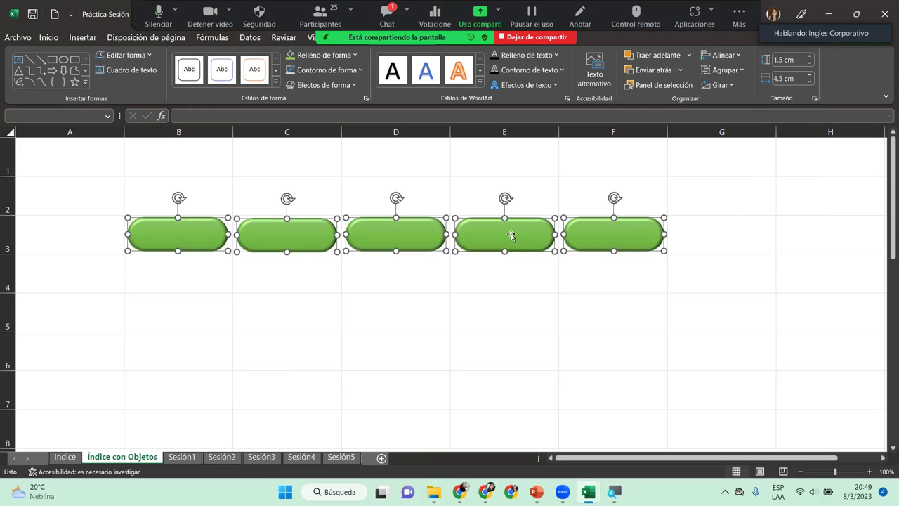
Step: Duplicate the row of five buttons down into row 4
ctrl+drag(511, 237, 487, 274)
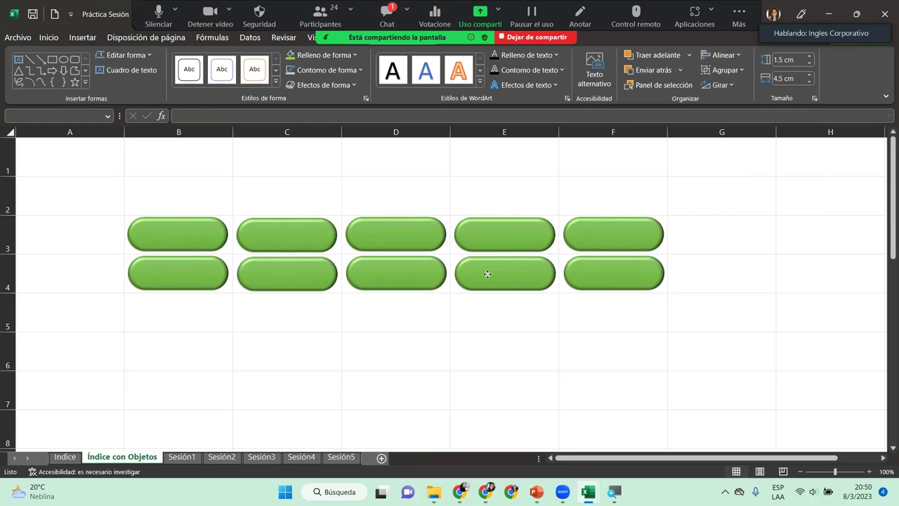
click(454, 328)
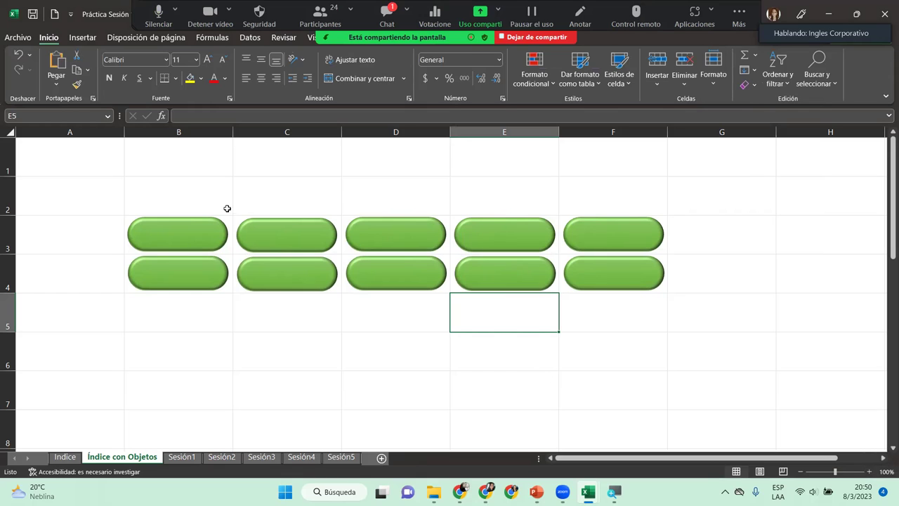
Step: Select the five buttons in B3–F3 and apply Alinear en la parte superior
drag(187, 165, 645, 324)
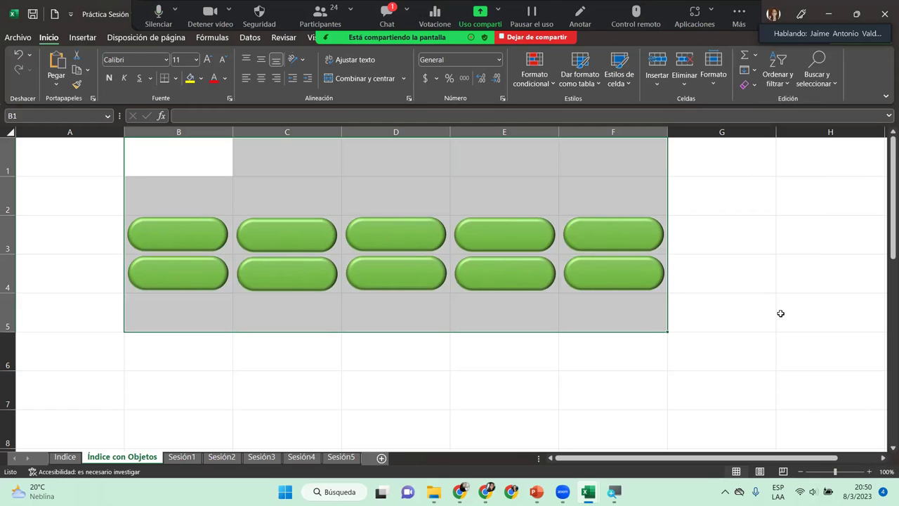
click(210, 241)
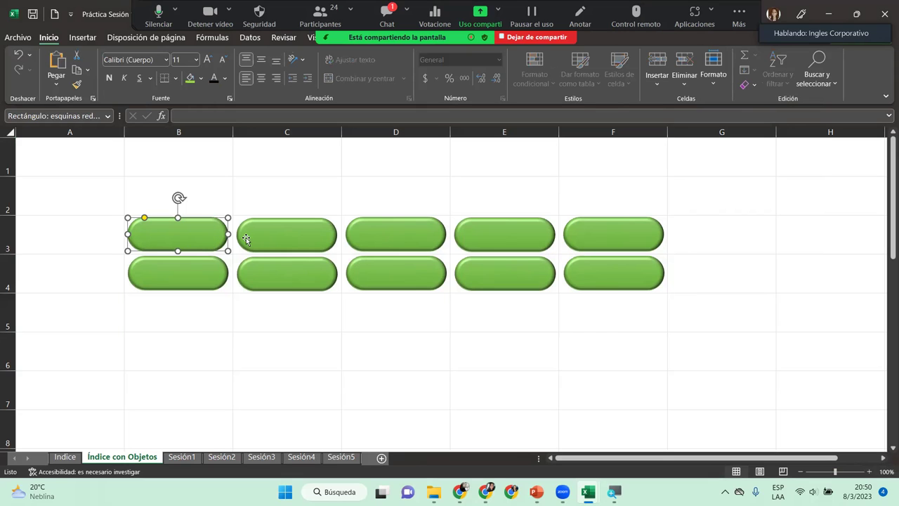
ctrl+click(266, 239)
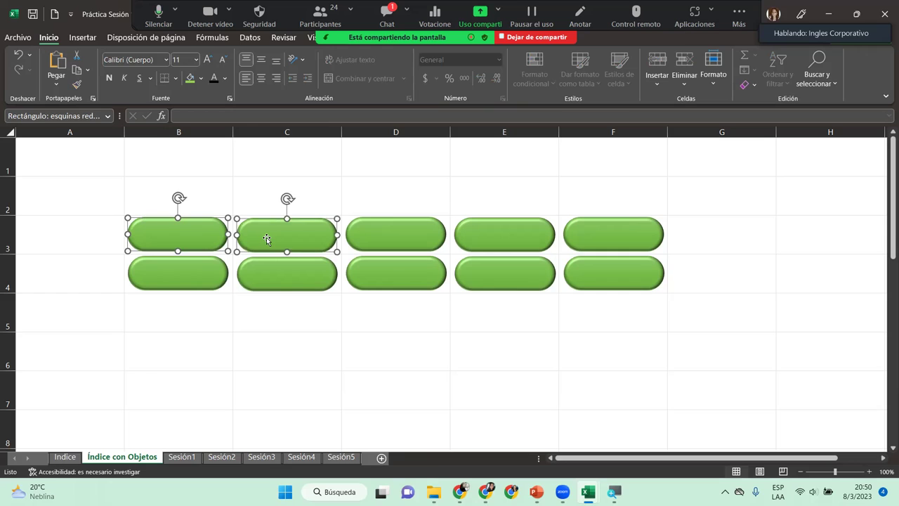
ctrl+click(375, 243)
ctrl+click(489, 242)
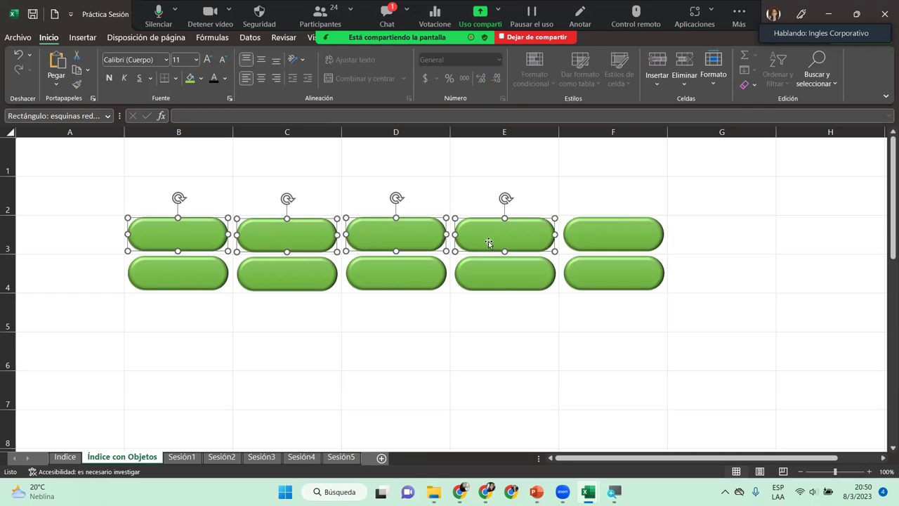
ctrl+click(575, 238)
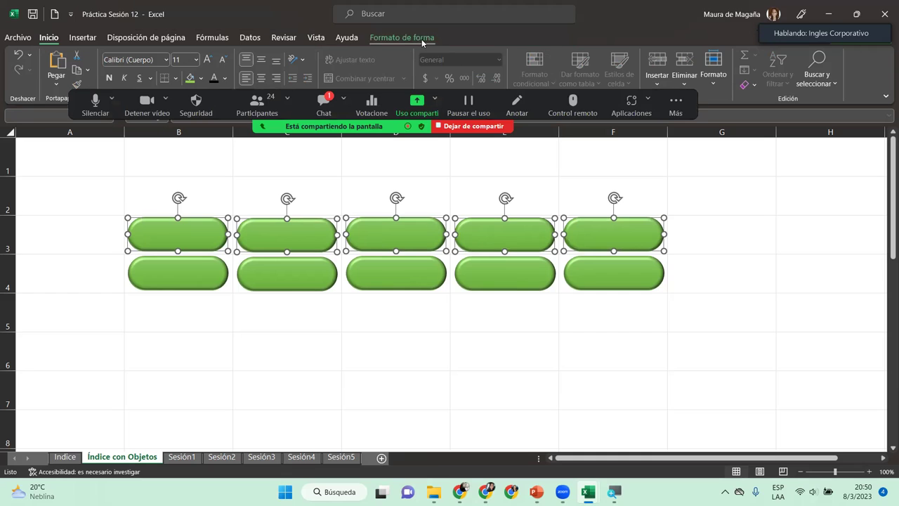
click(422, 39)
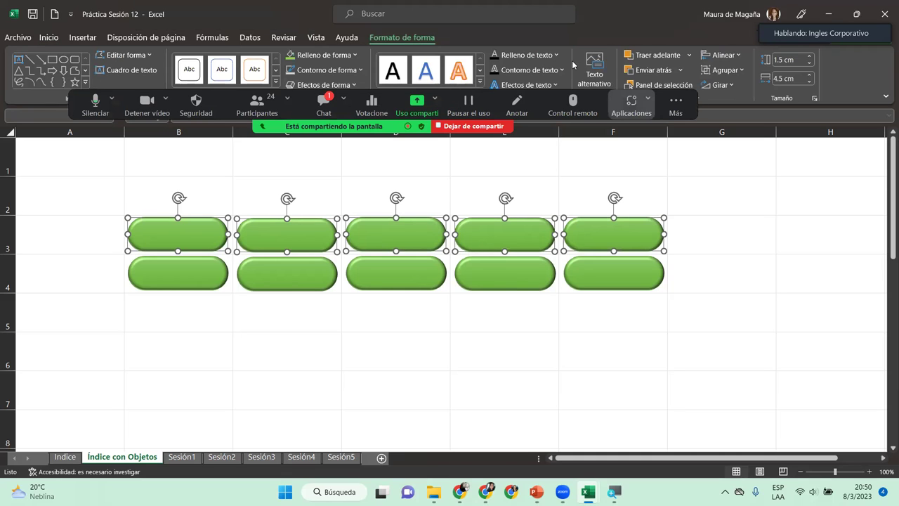
click(724, 55)
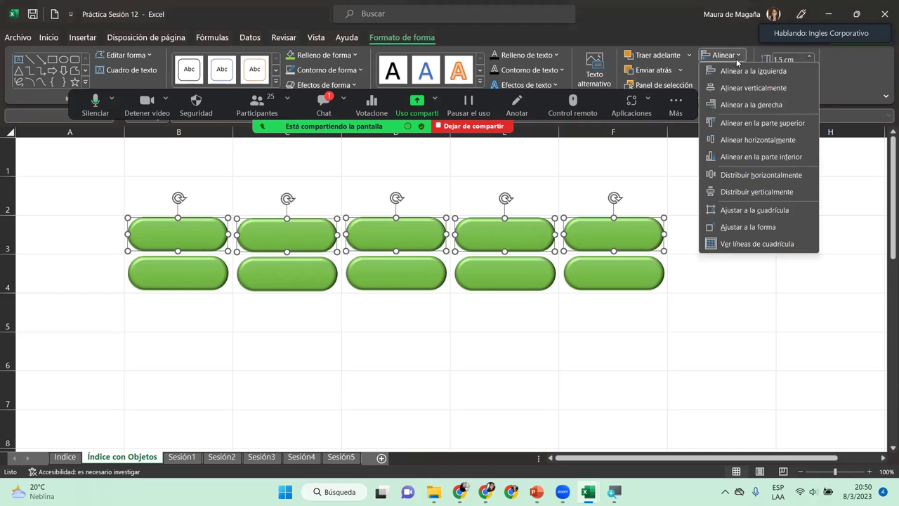
click(740, 124)
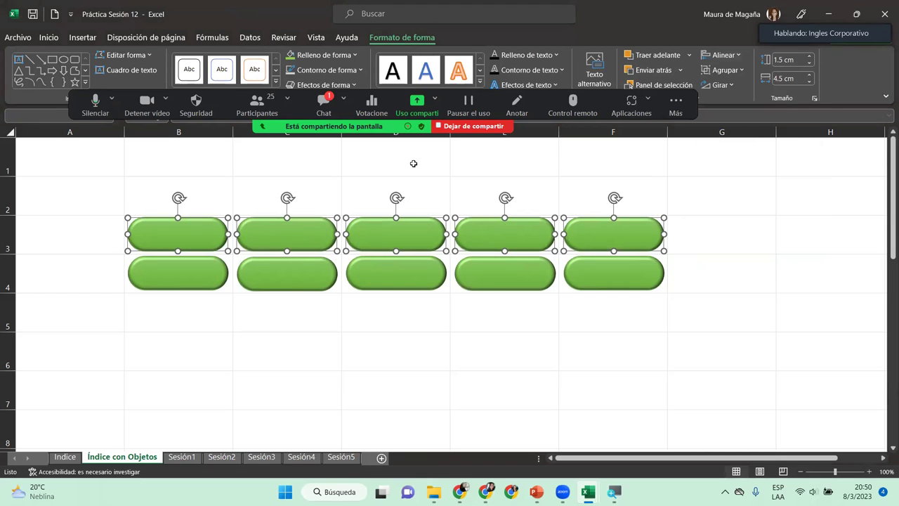
key(alt+h)
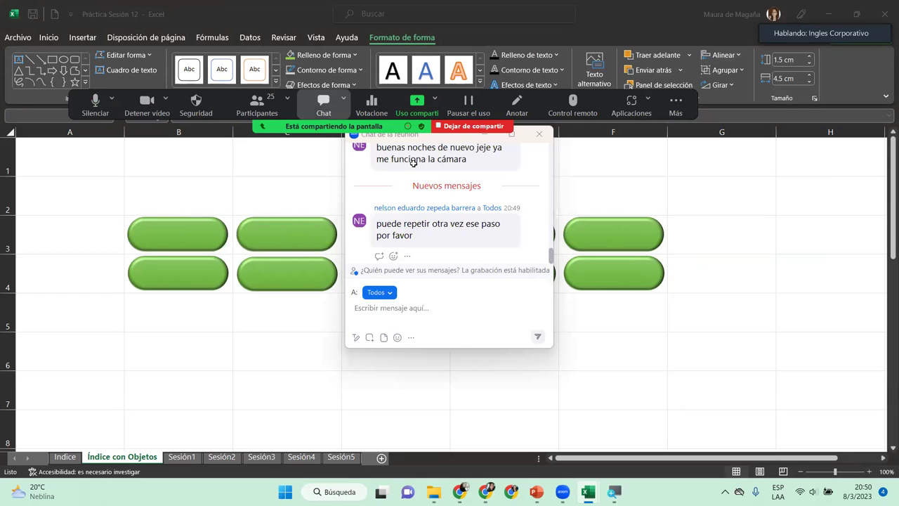
key(alt+h)
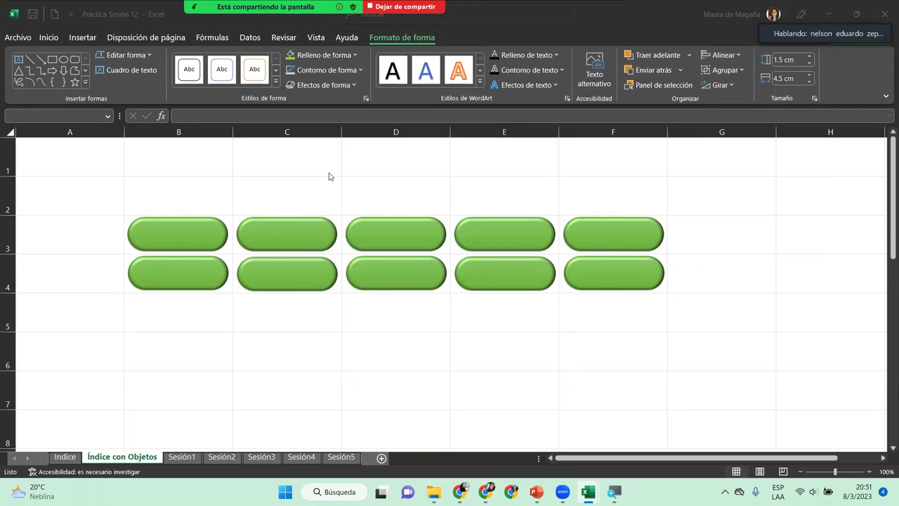
click(212, 231)
click(167, 317)
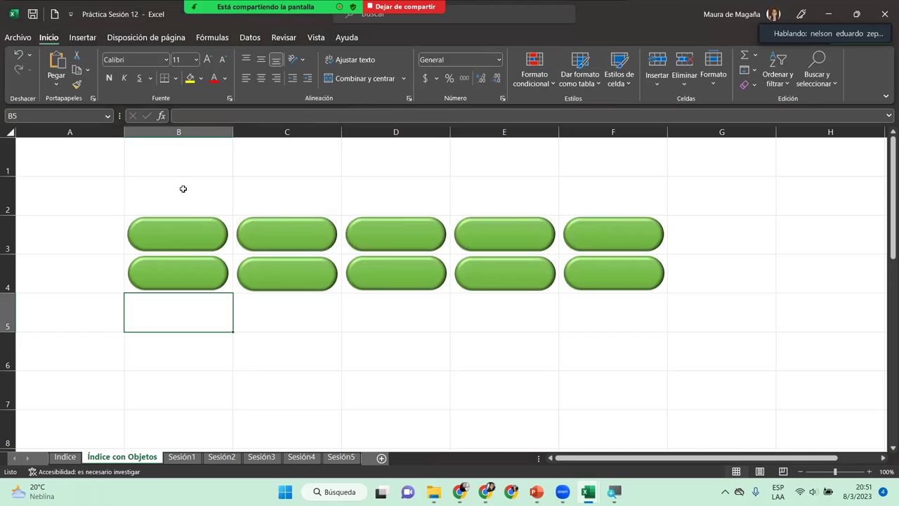
click(83, 37)
click(144, 72)
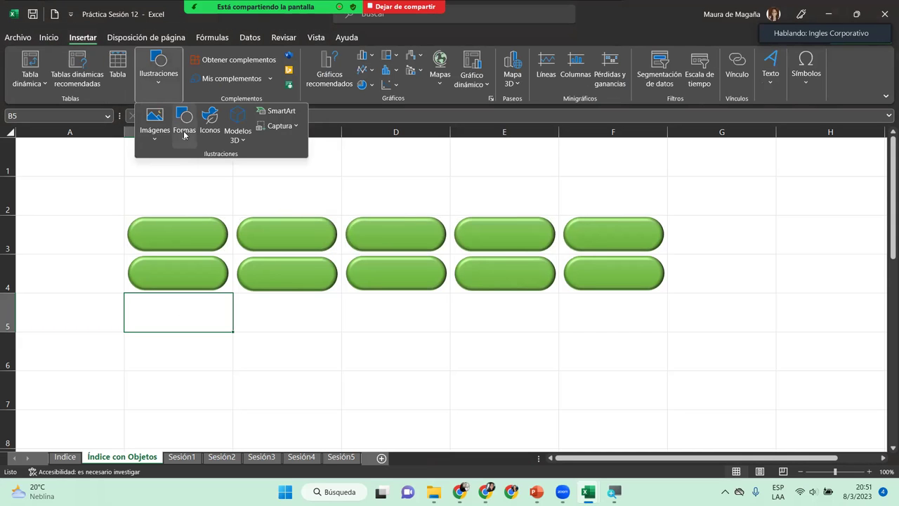
click(184, 130)
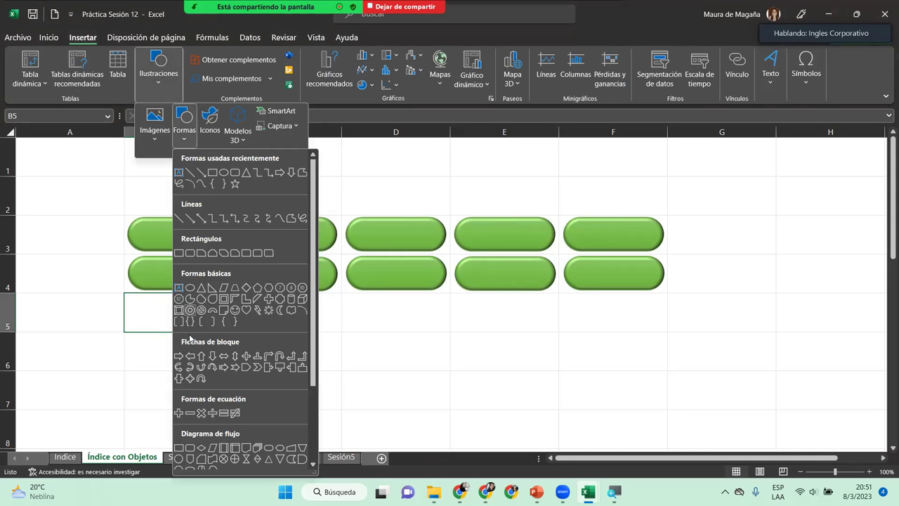
click(191, 253)
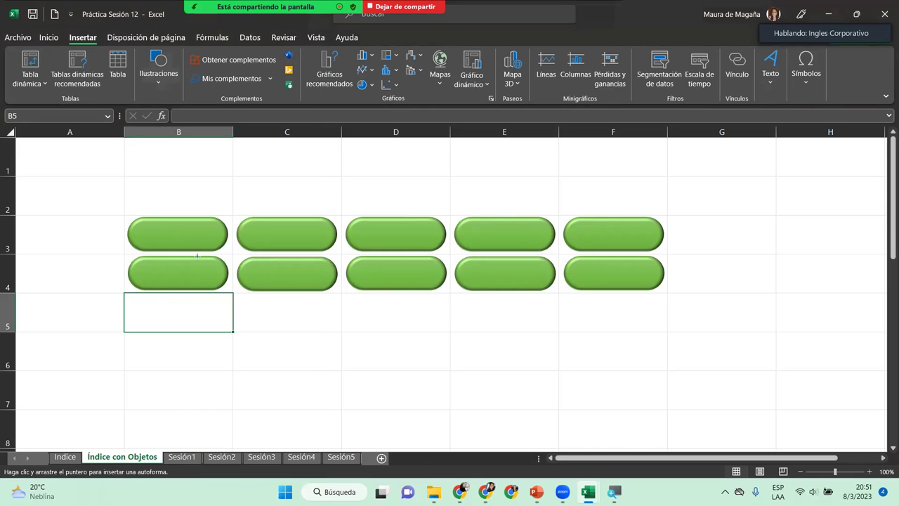
click(344, 321)
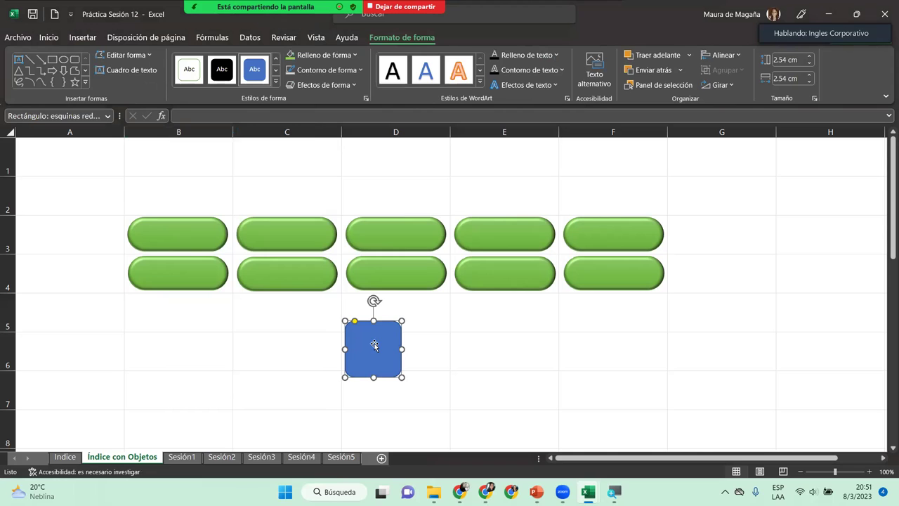
key(Delete)
click(195, 231)
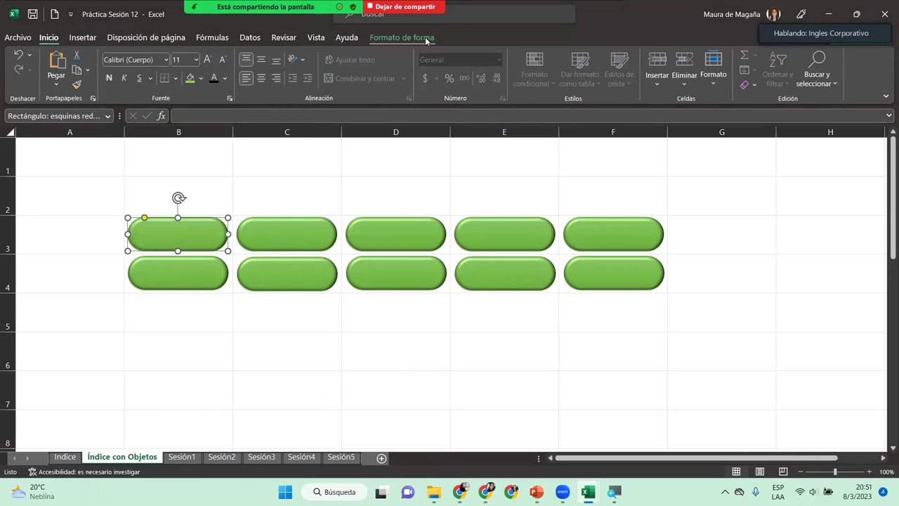
Step: Select the five row-4 buttons and apply Alinear en la parte inferior
click(402, 38)
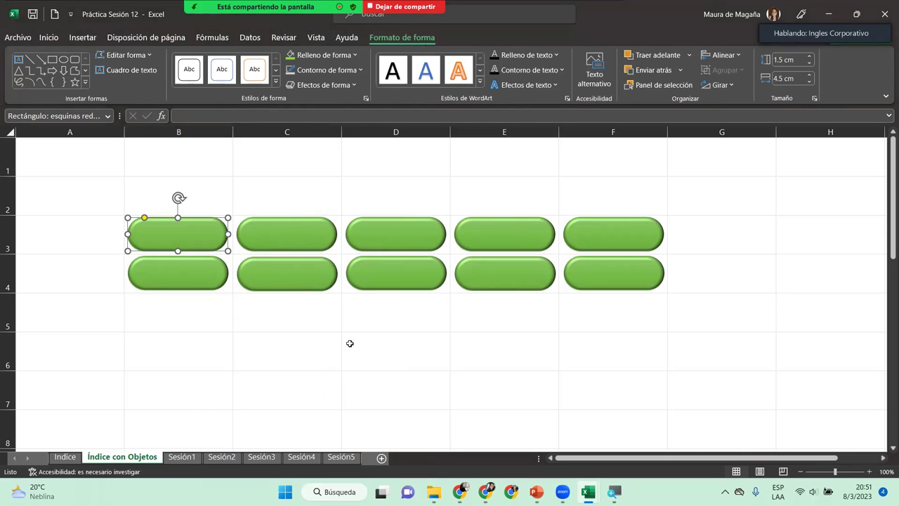
click(208, 283)
ctrl+click(268, 279)
ctrl+click(387, 276)
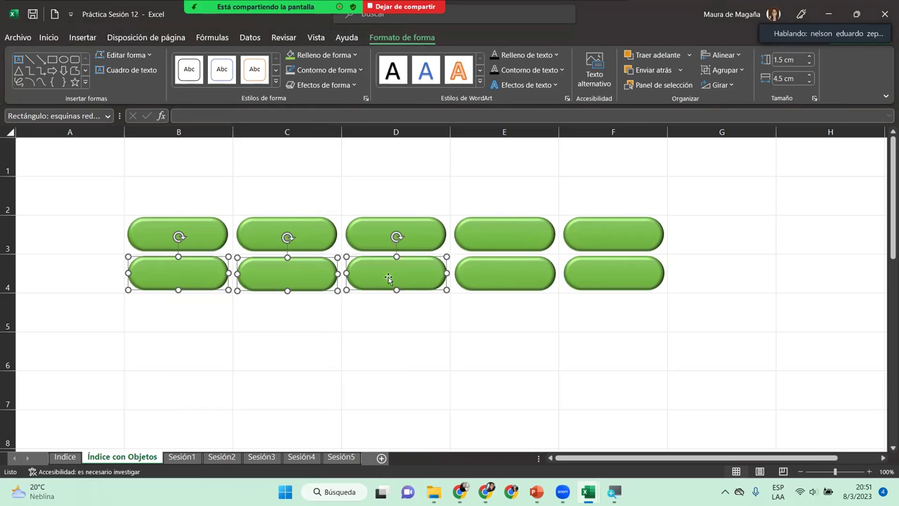
ctrl+click(488, 275)
ctrl+click(577, 267)
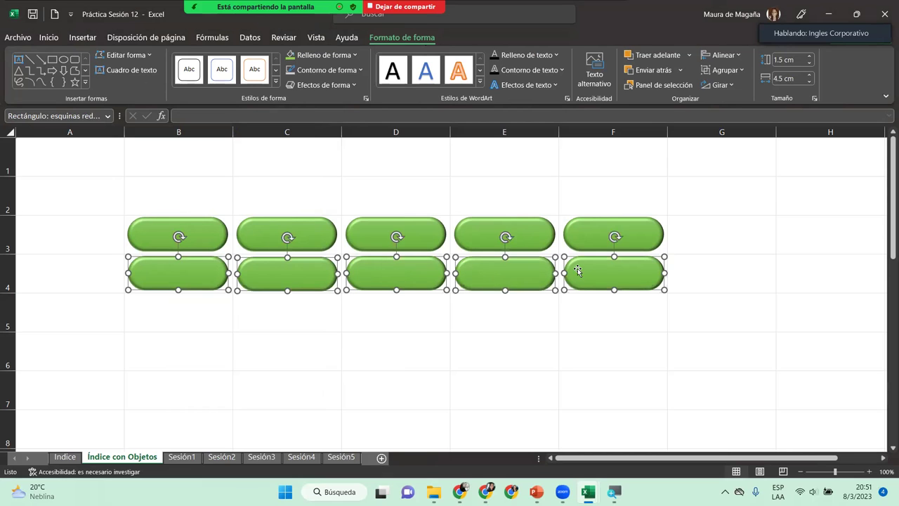
click(733, 56)
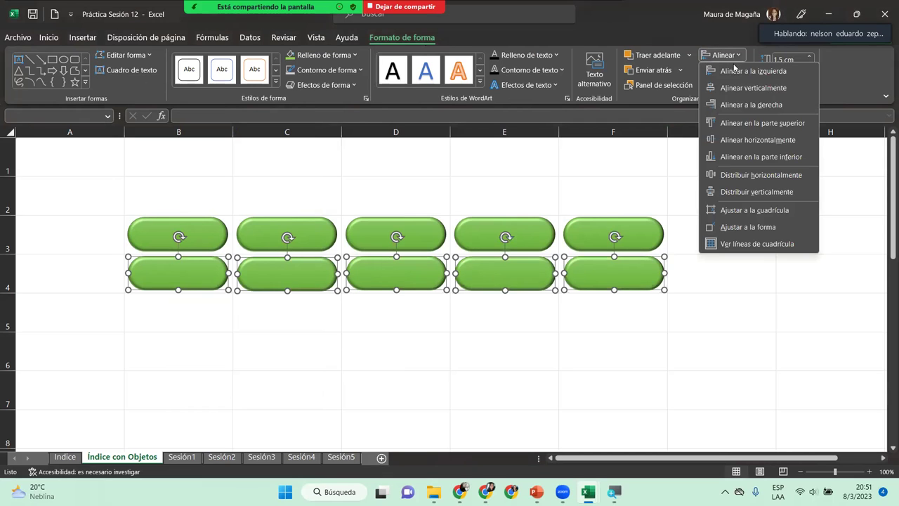
click(730, 154)
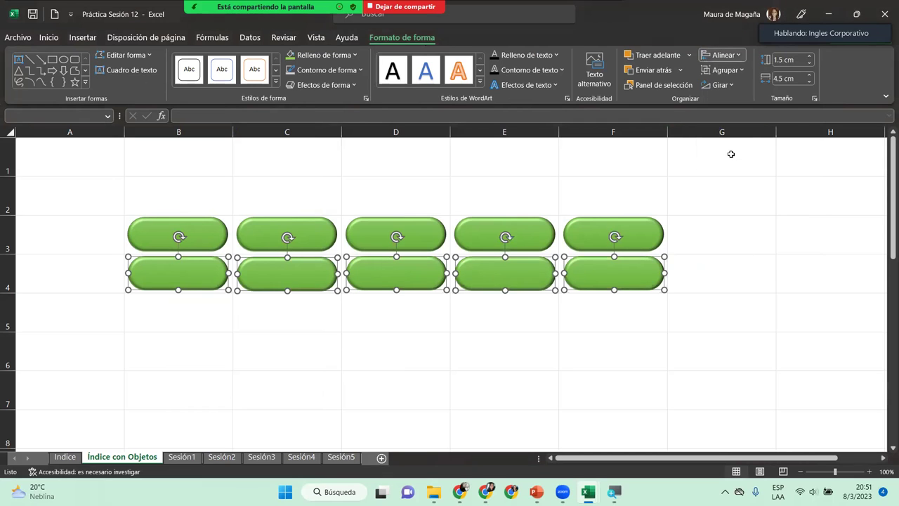
Step: Select the cell block B1:F5 around both button rows
click(225, 315)
drag(170, 186, 596, 326)
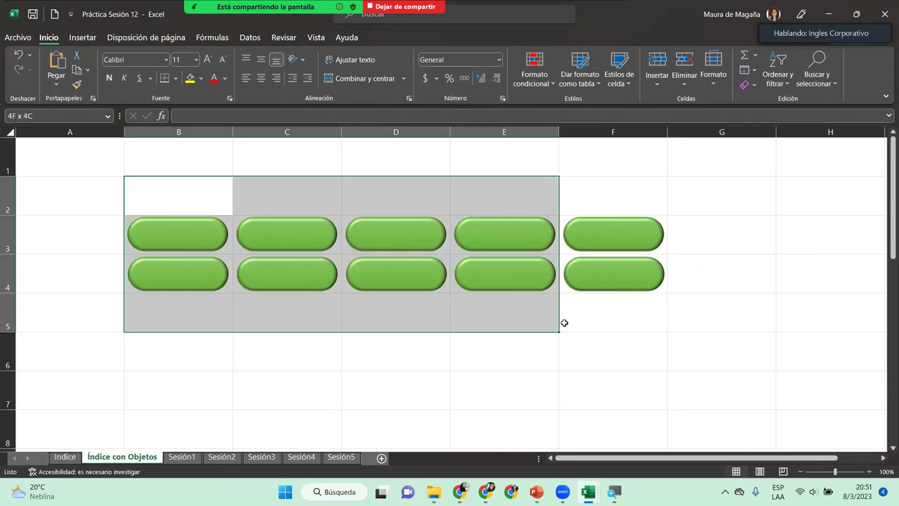
mouse_move(224, 160)
mouse_down()
mouse_move(525, 201)
mouse_move(601, 316)
mouse_up()
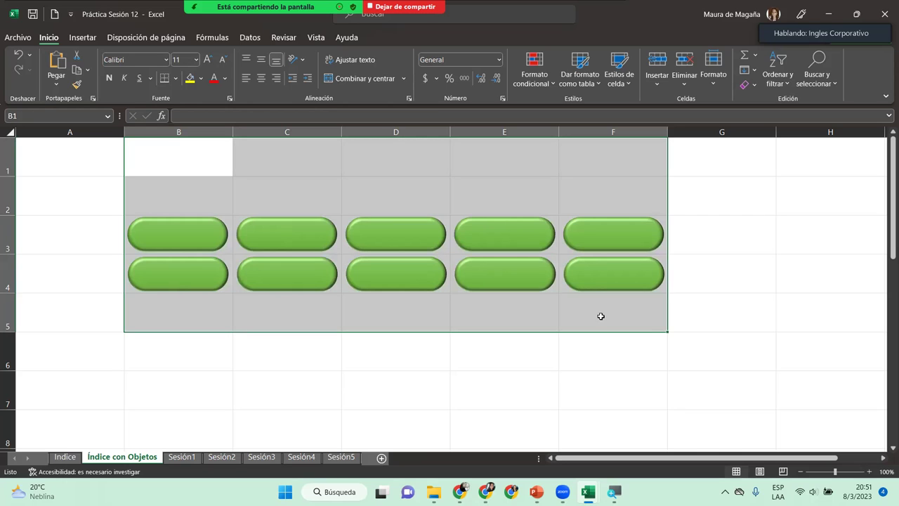
Step: Zoom with 'Ajustar la selección a la ventana', then select row 1 from B1 for the title
click(886, 472)
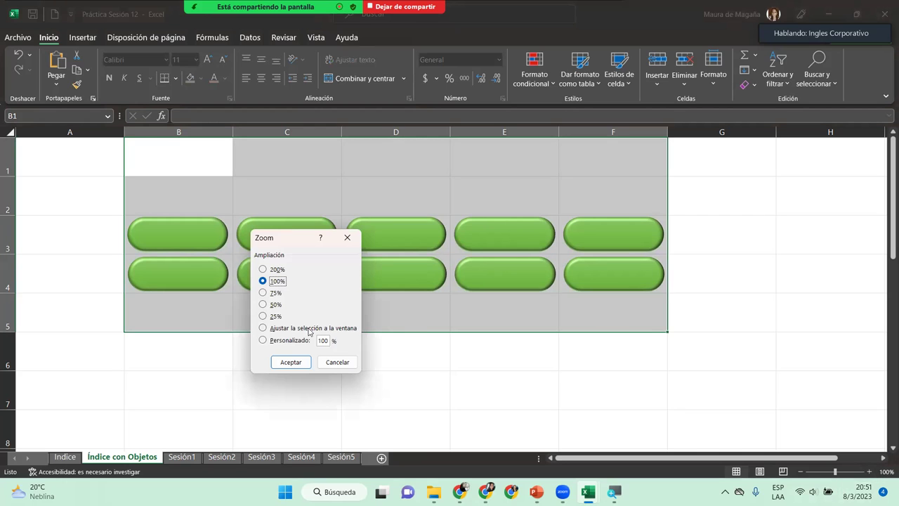
click(309, 330)
click(292, 362)
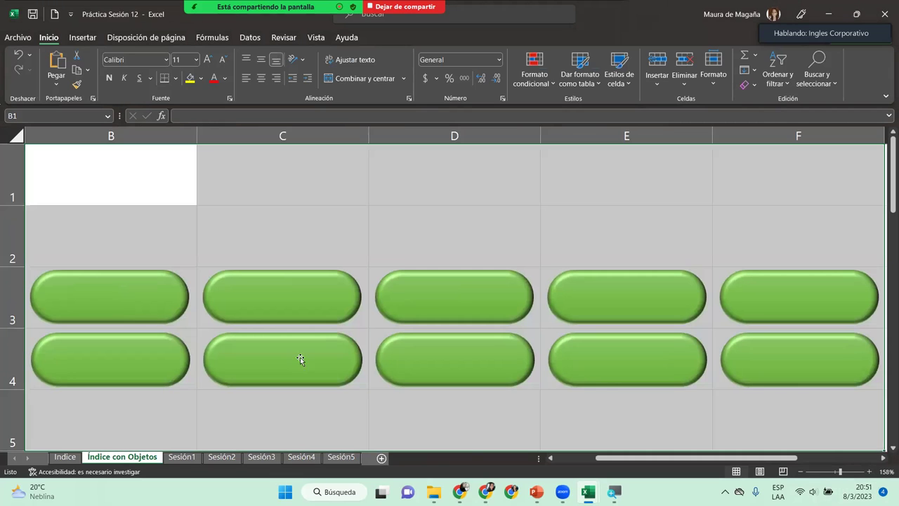
click(348, 227)
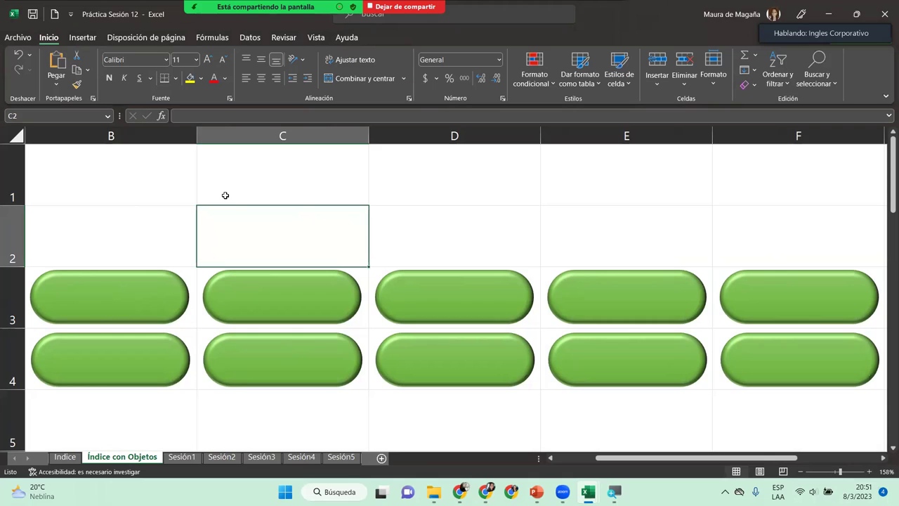
click(179, 193)
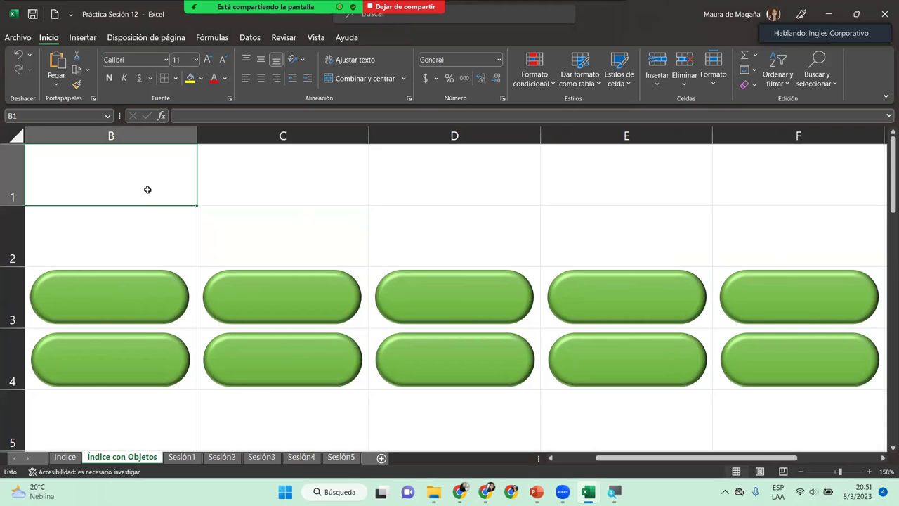
drag(148, 188, 736, 189)
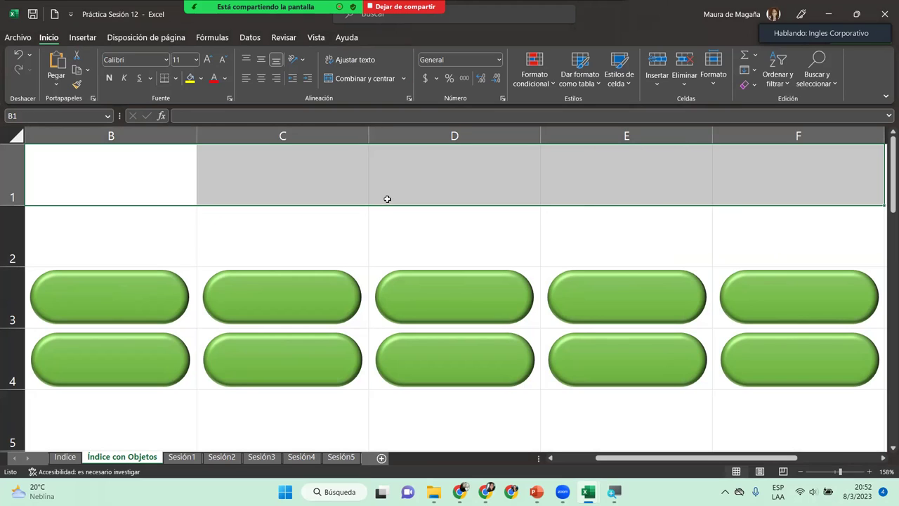
Step: Merge and centre B1:F2, middle-align it, and enter 'SESIONES DE EXCEL INTERMEDIO'
click(362, 78)
drag(364, 203, 364, 208)
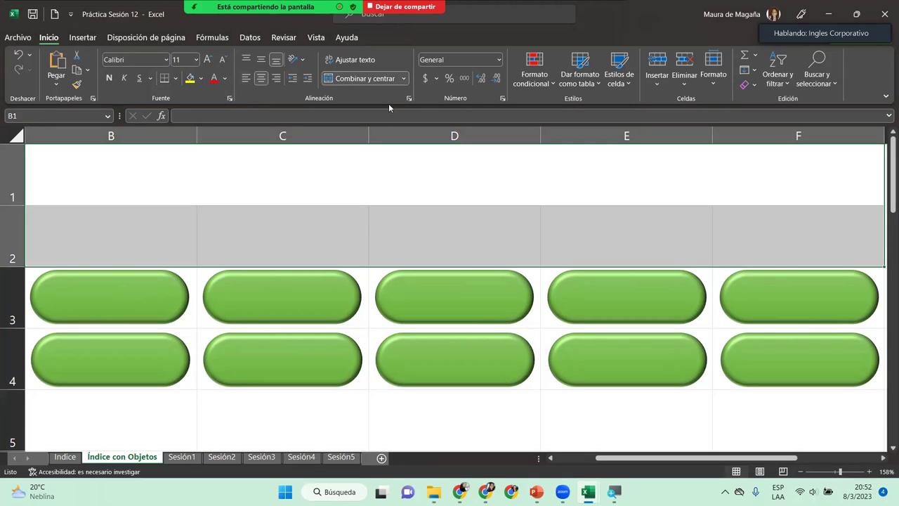
click(369, 79)
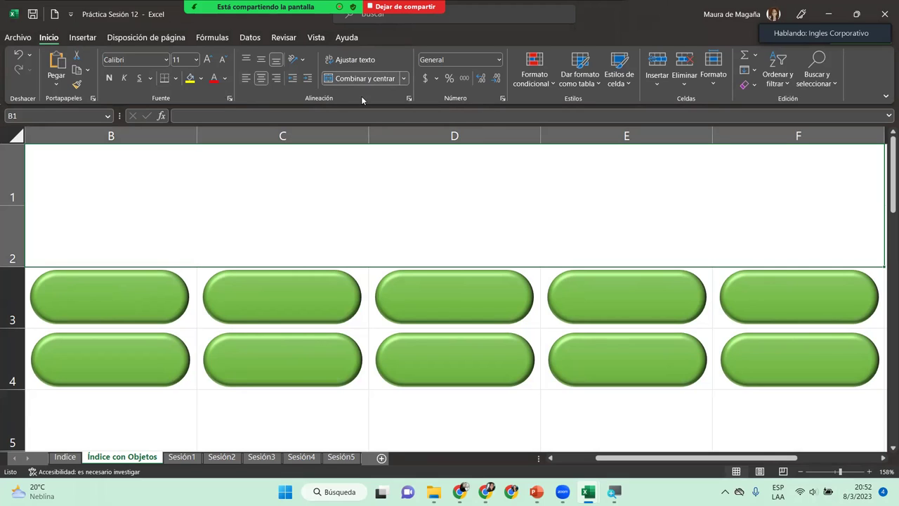
click(261, 61)
text(E)
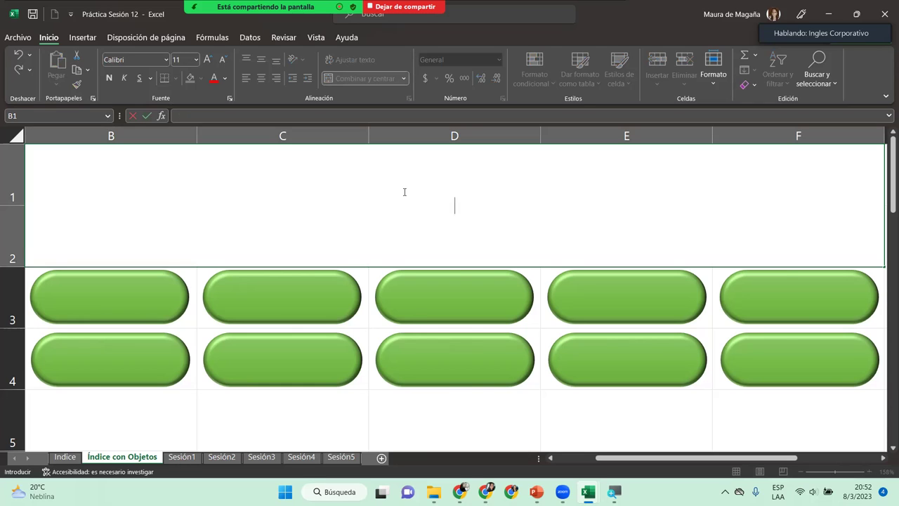
text(ESEIO)
key(BackSpace)
key(BackSpace)
key(BackSpace)
text(IONES DE EXCEL INTERMEDIO)
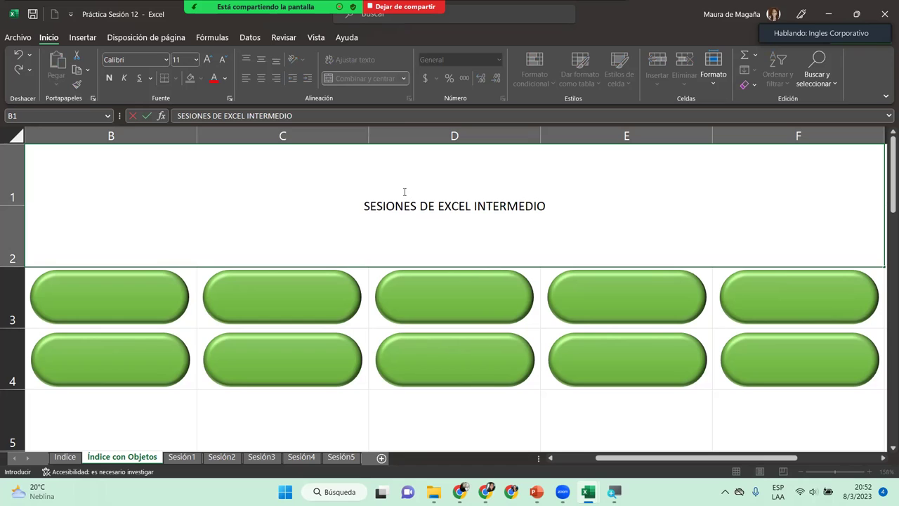
key(Return)
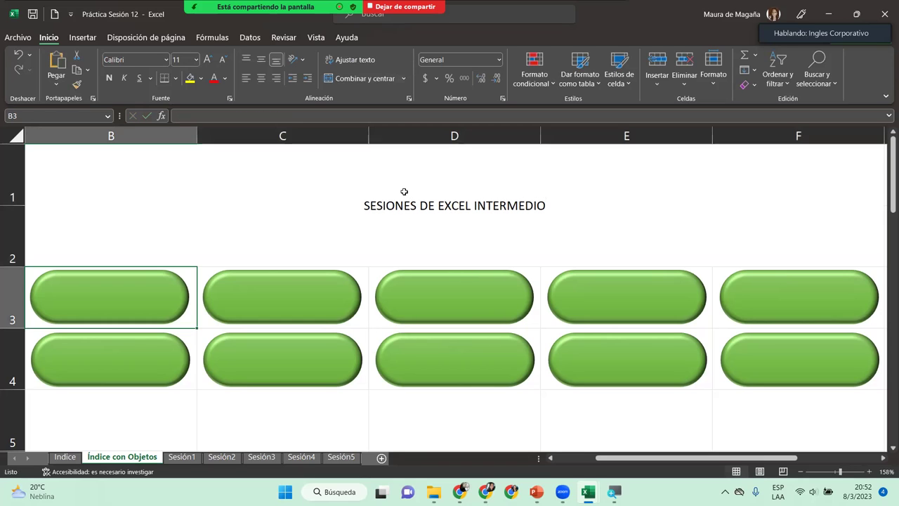
Step: Enlarge the title text and set its font to Maiandra GD
click(403, 191)
click(208, 61)
click(209, 61)
click(209, 61)
click(208, 61)
click(208, 61)
click(209, 62)
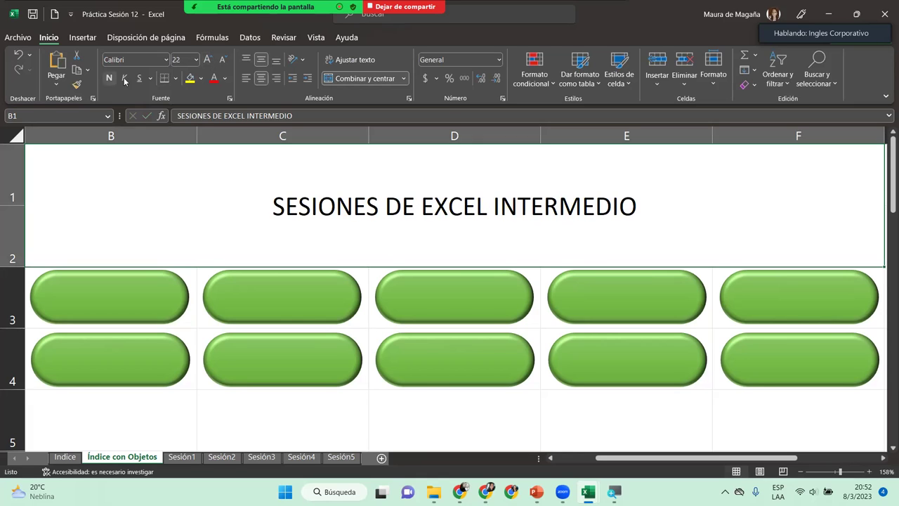
click(166, 61)
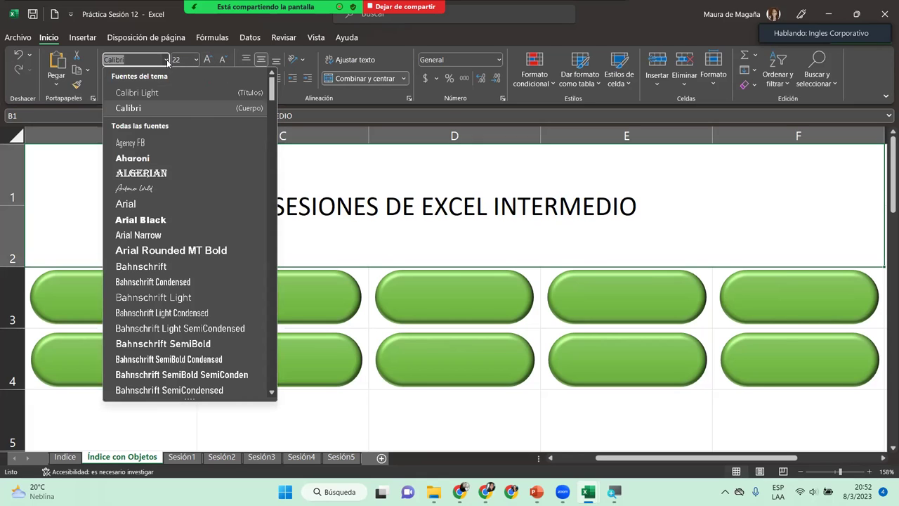
drag(271, 91, 271, 116)
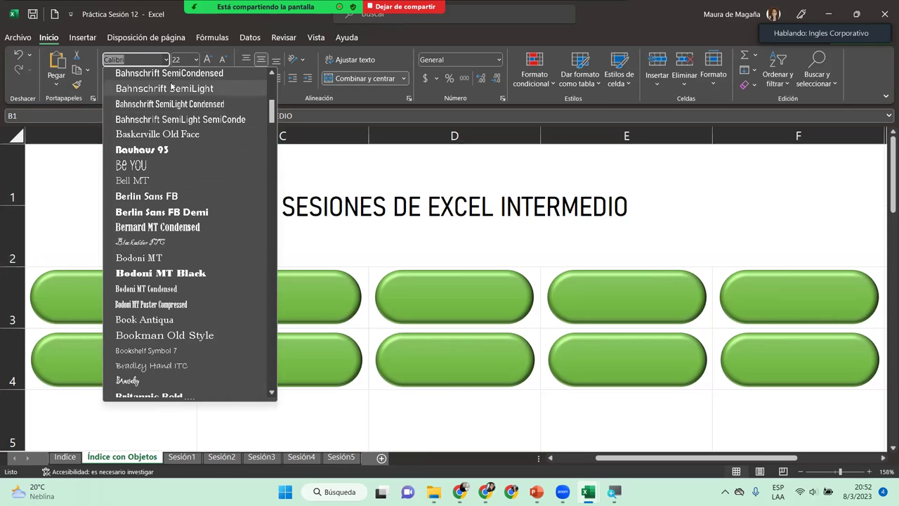
text(mai)
key(Return)
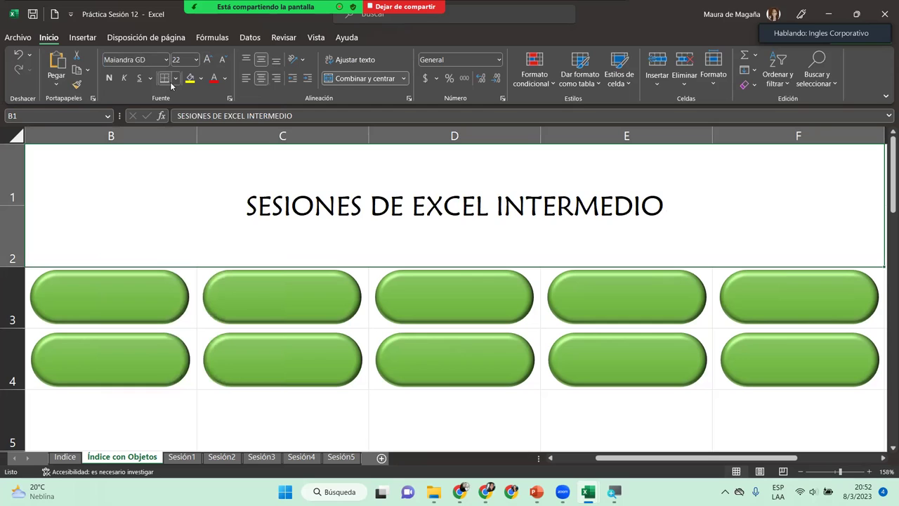
Step: Set the title to size 36 and colour it green
click(206, 60)
click(207, 61)
click(207, 61)
click(207, 61)
click(207, 61)
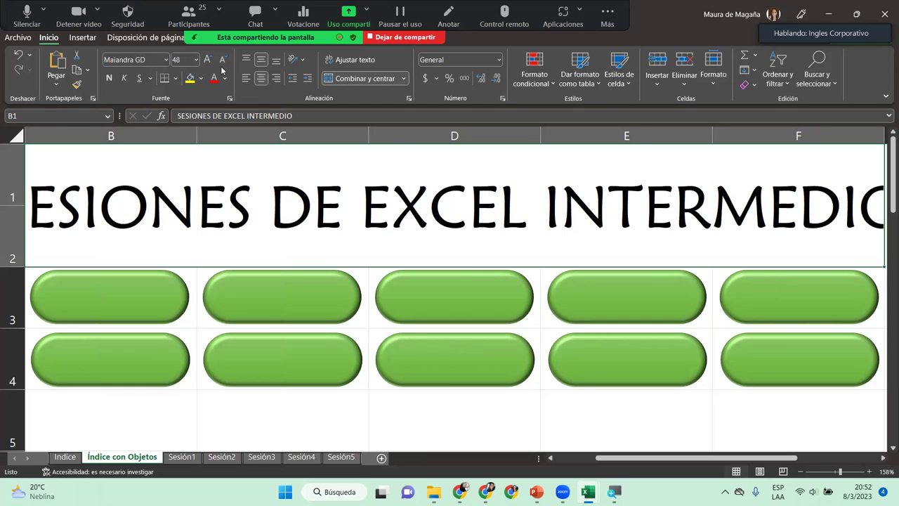
click(222, 60)
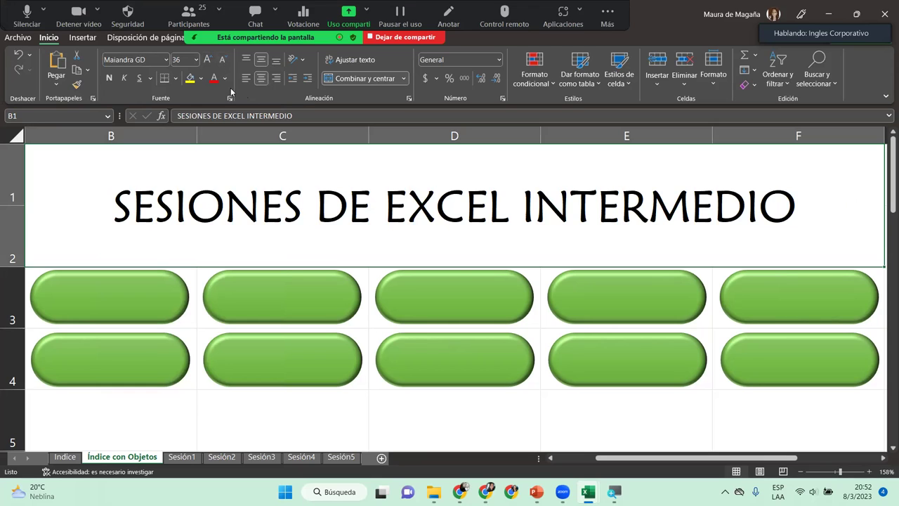
click(224, 79)
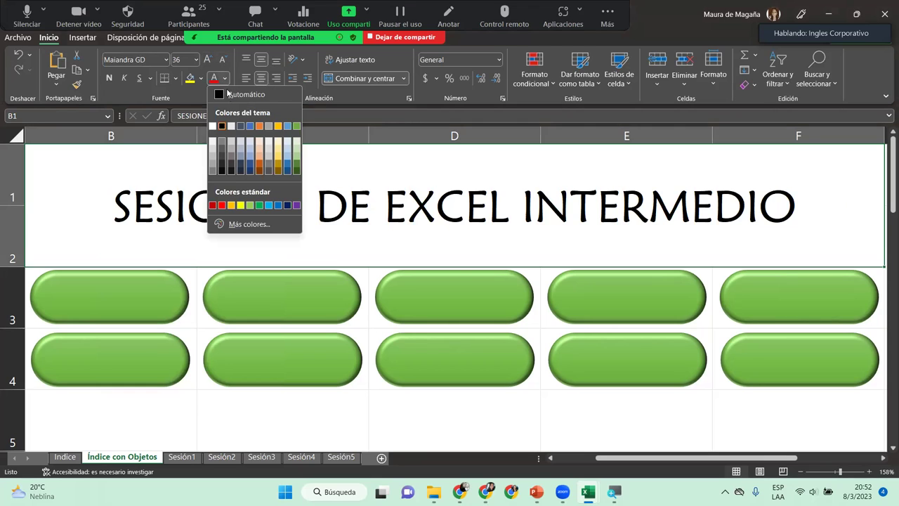
click(260, 207)
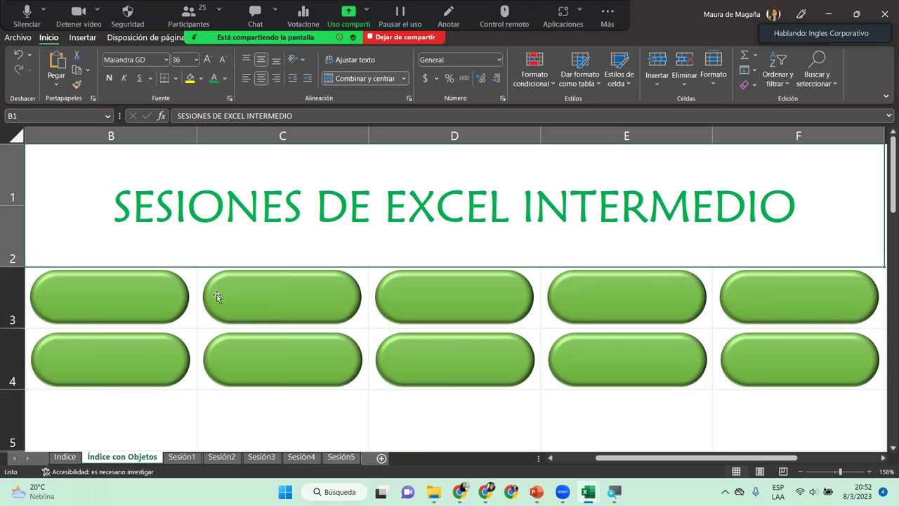
click(254, 408)
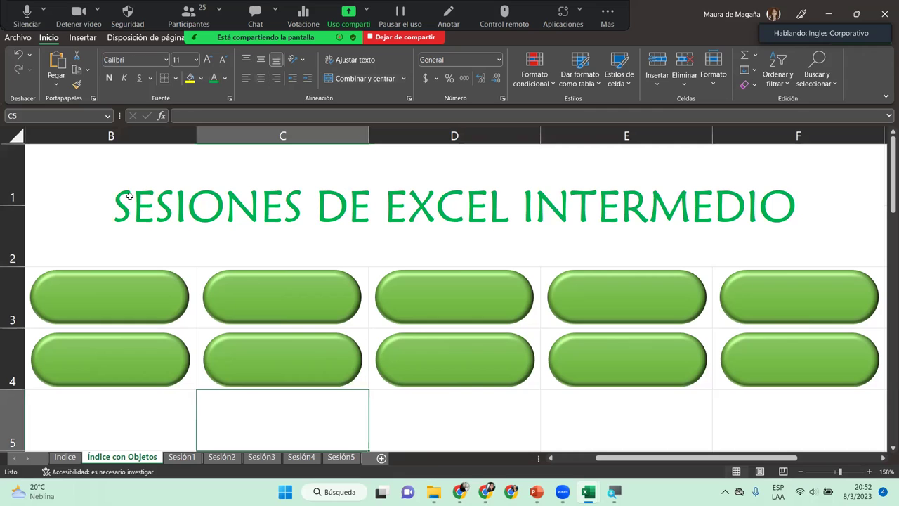
Step: Fill the entire sheet white to hide the gridlines
click(17, 136)
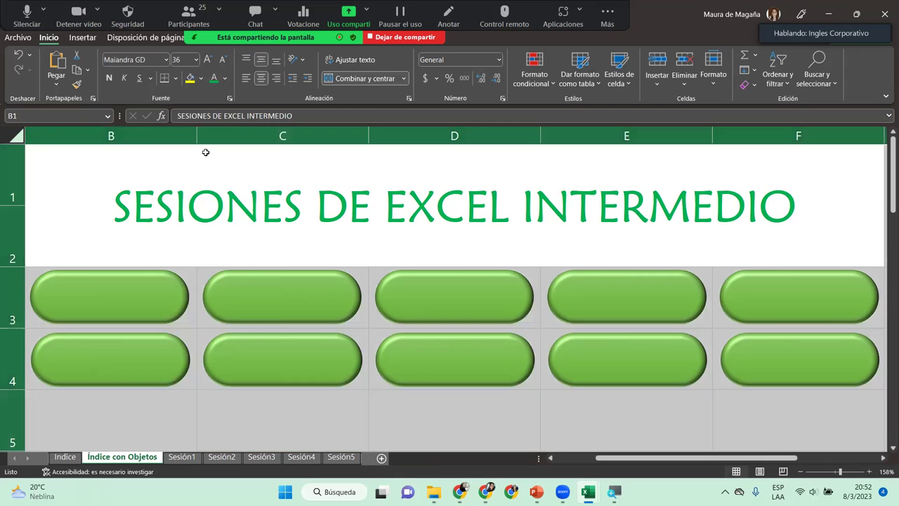
click(202, 82)
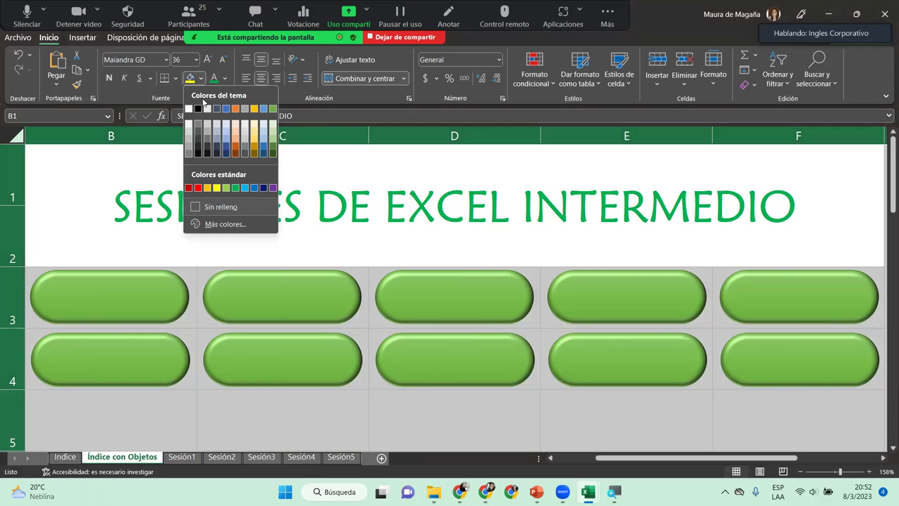
click(187, 107)
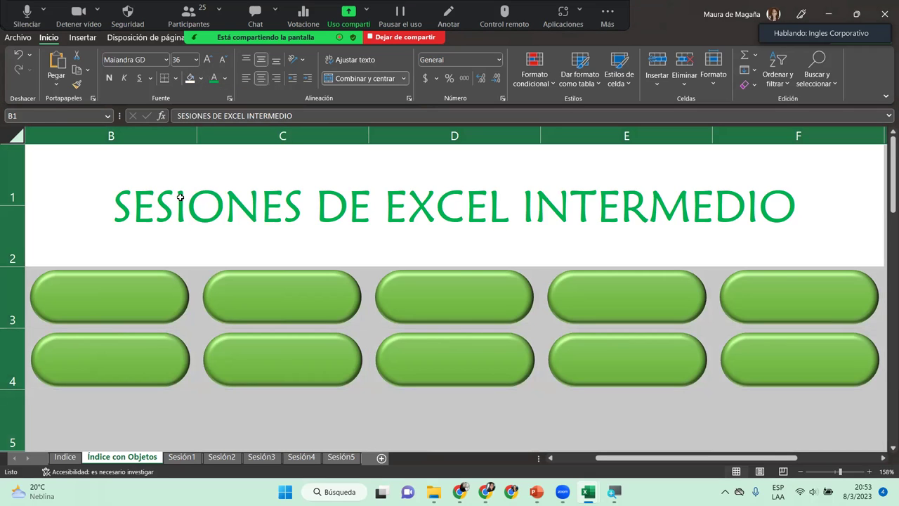
click(295, 419)
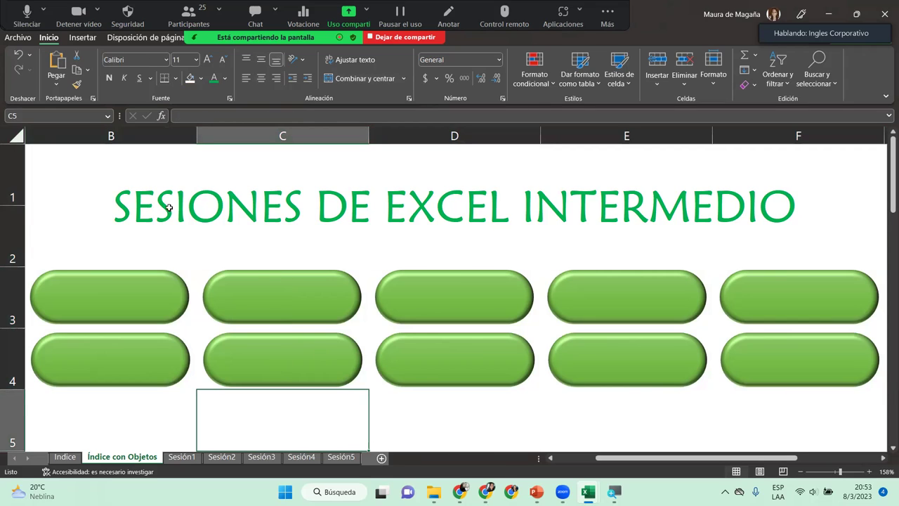
click(137, 197)
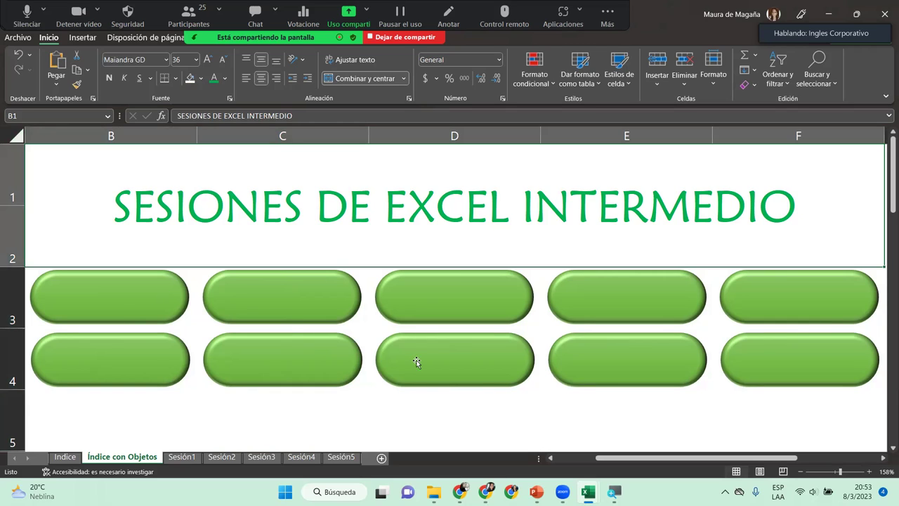
click(160, 295)
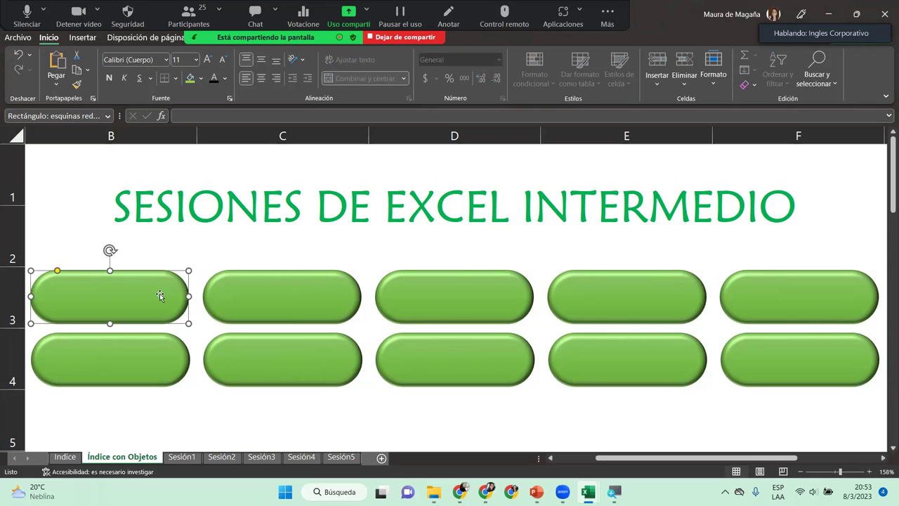
Step: Hyperlink the first green button to the Práctica Sesión 1 file
right_click(160, 295)
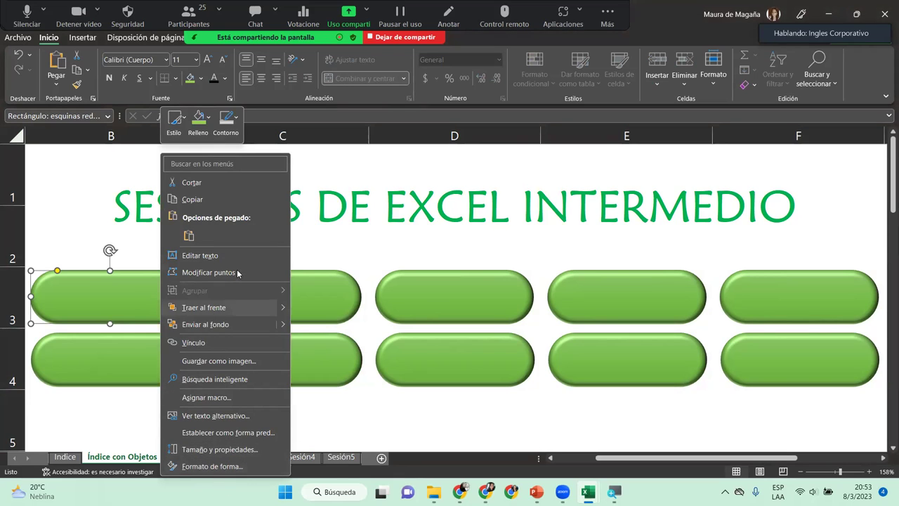
click(215, 342)
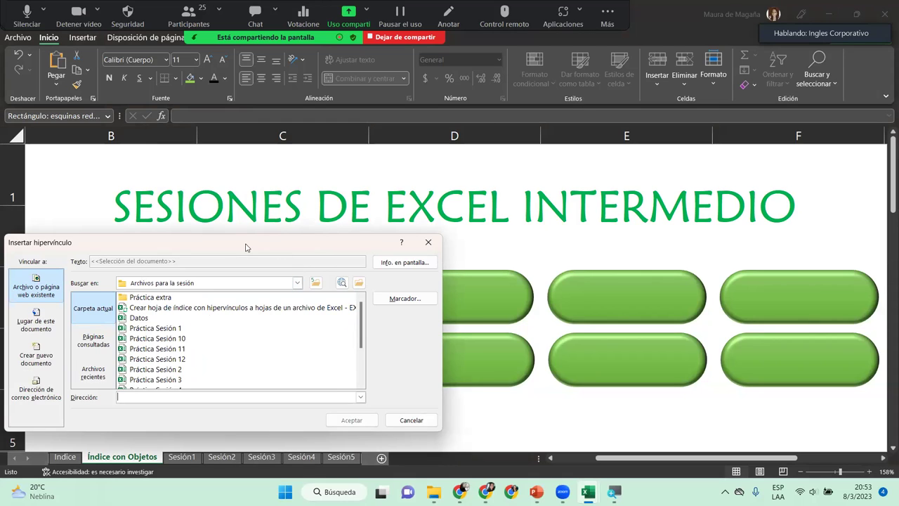
drag(246, 247, 520, 107)
click(429, 188)
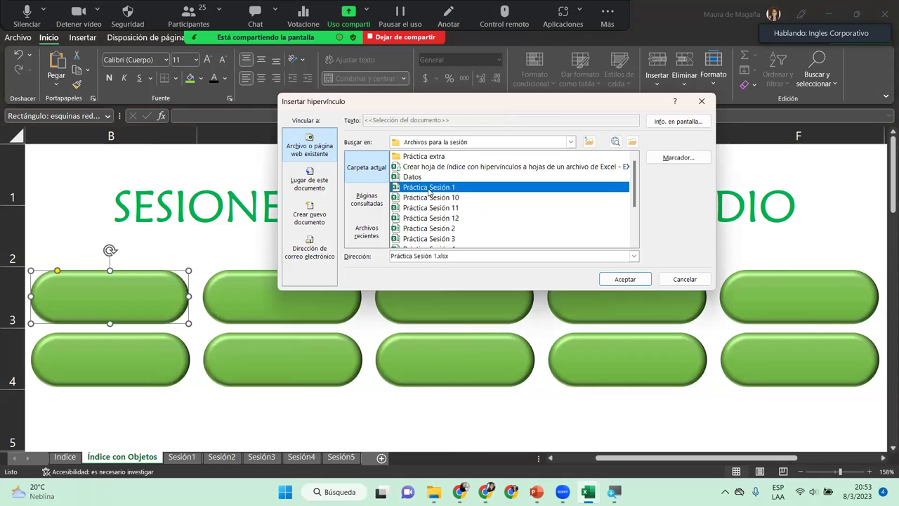
click(616, 280)
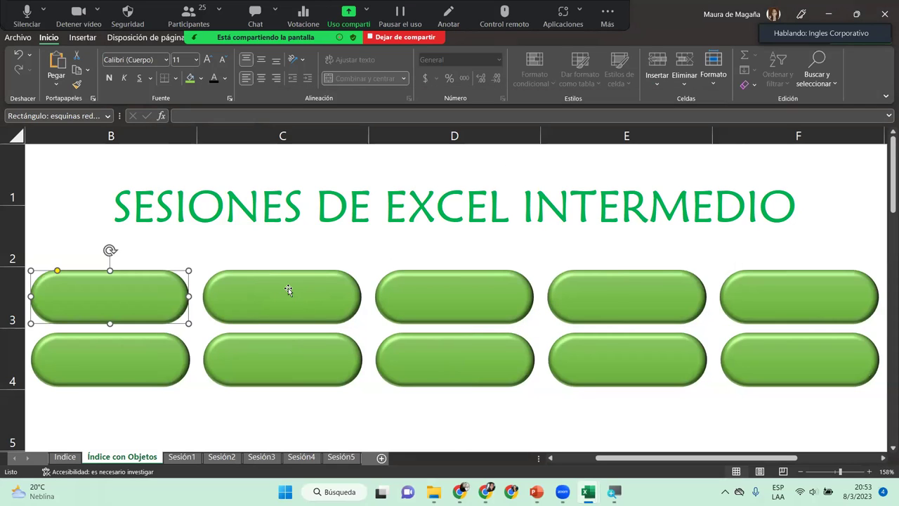
Step: Label the button 'SESIÓN 1' and test its link to the session file
click(131, 298)
mouse_move(121, 297)
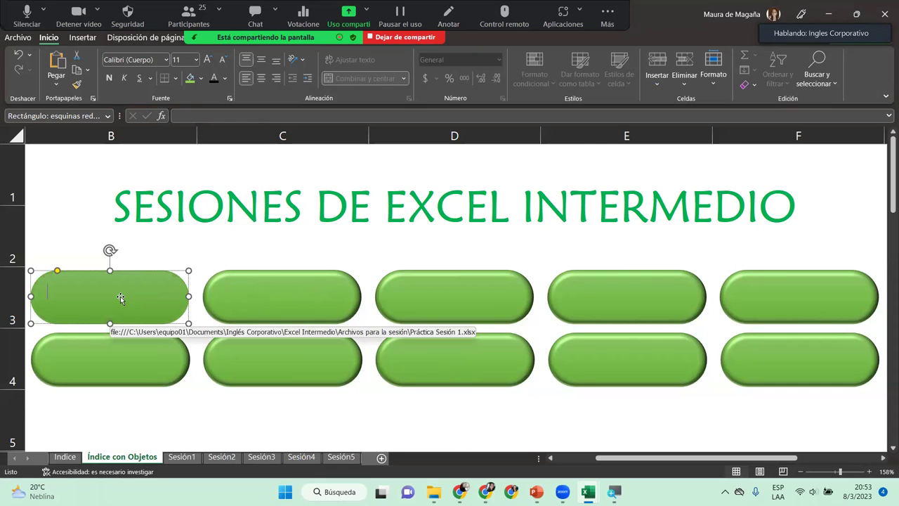
text(SESIÓN 1)
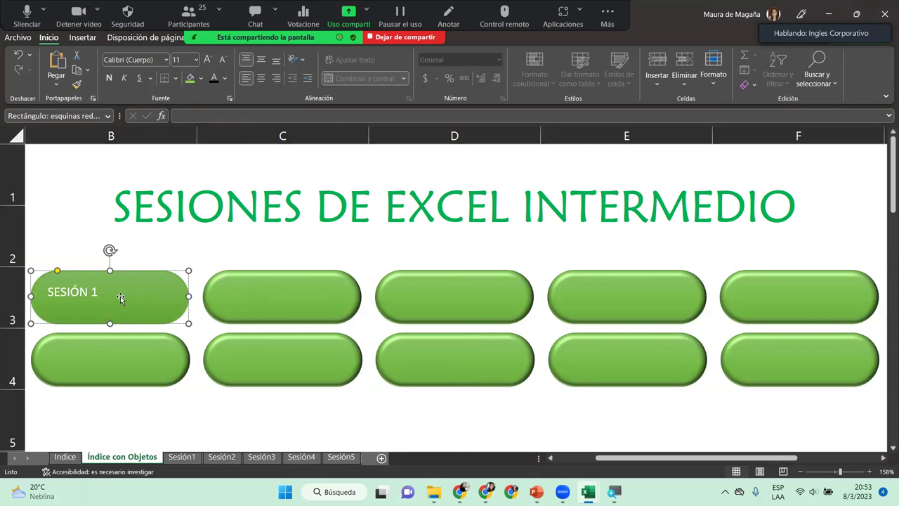
click(215, 293)
click(90, 295)
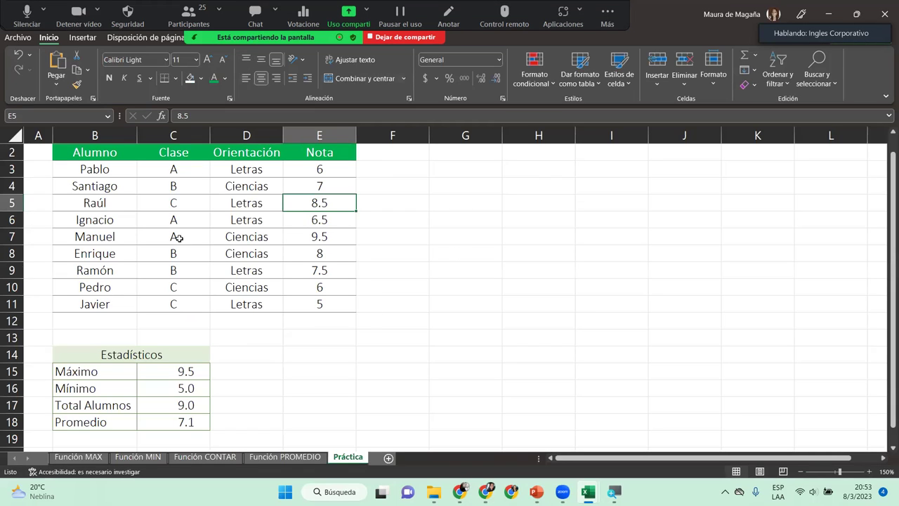
key(alt+Tab)
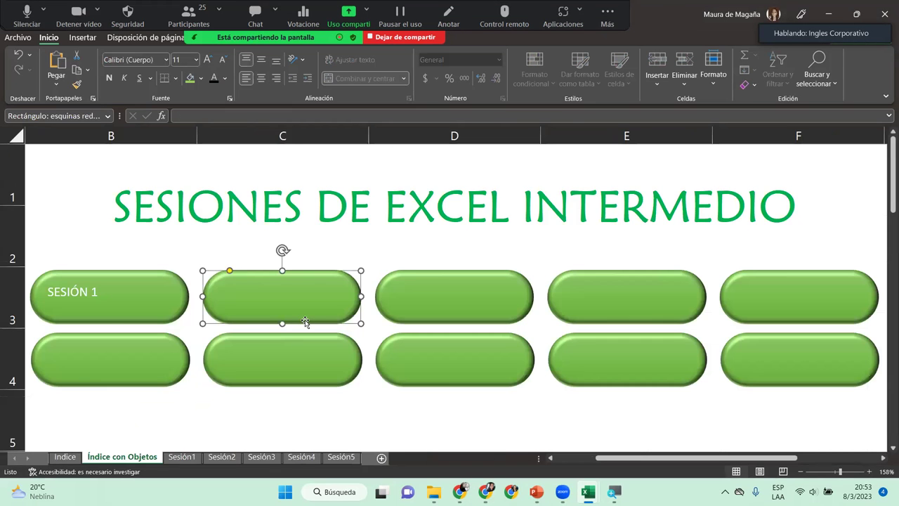
right_click(162, 294)
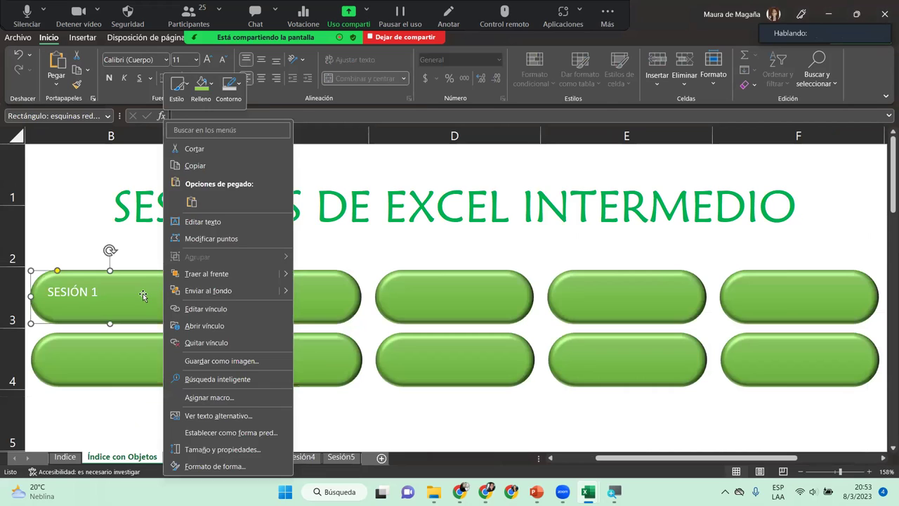
click(142, 295)
Step: Centre the SESIÓN 1 text both ways in Maiandra GD at size 14
click(260, 78)
click(261, 61)
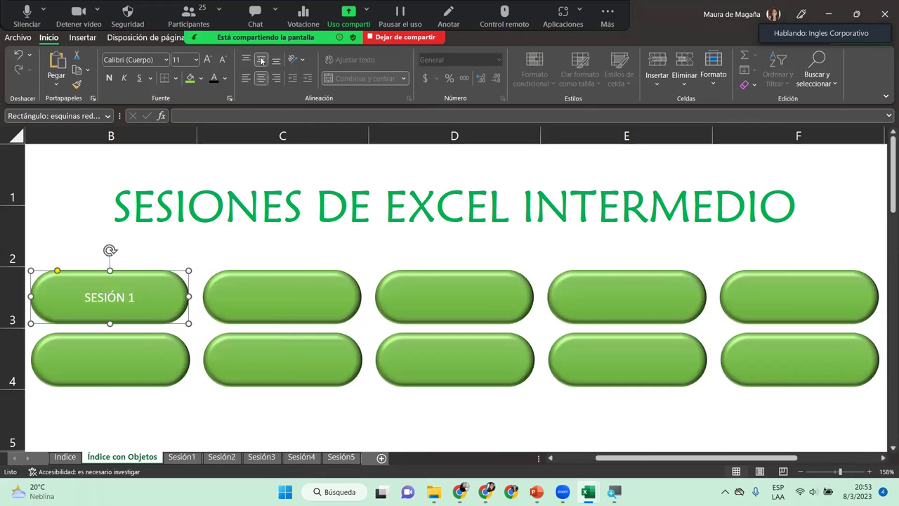
click(207, 61)
click(206, 60)
click(147, 59)
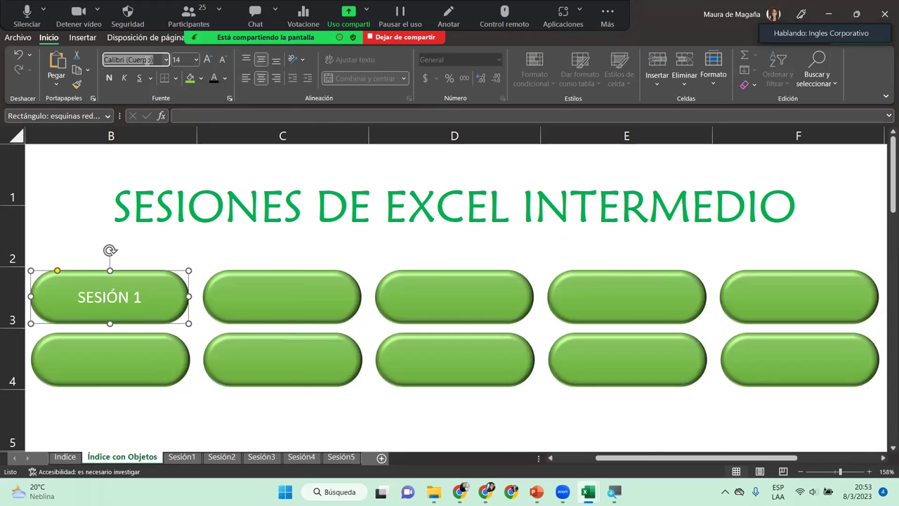
text(Maiandra GD)
key(Return)
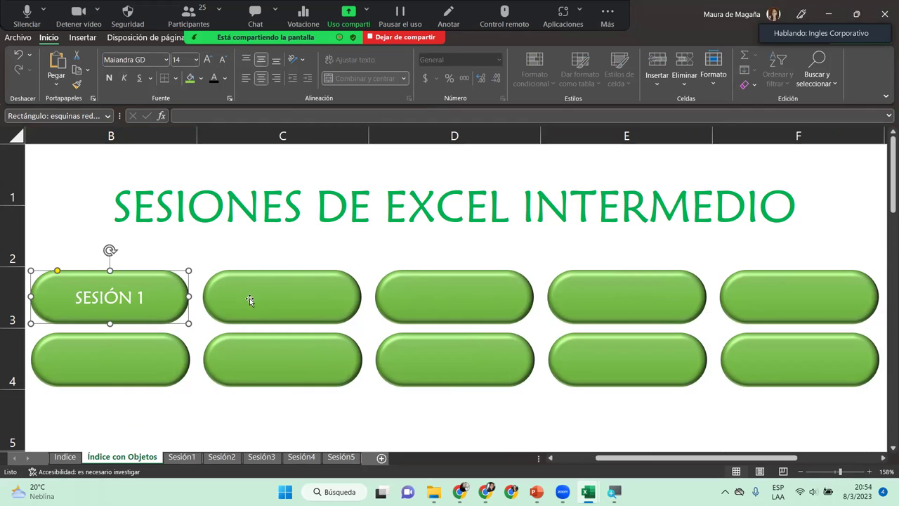
Step: Centre the second green button's text both ways in Maiandra GD and label it SESIÓN 2
click(291, 307)
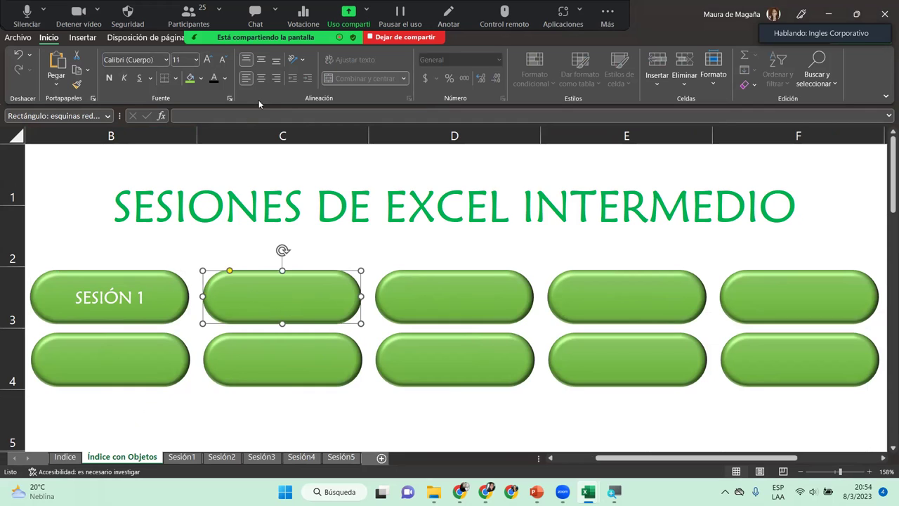
click(261, 78)
click(261, 59)
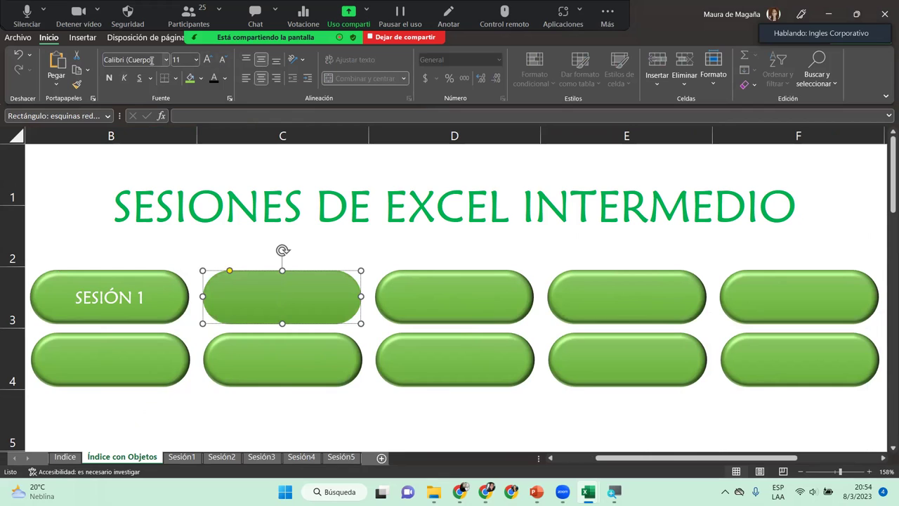
click(157, 61)
text(Maiandra GD)
key(Return)
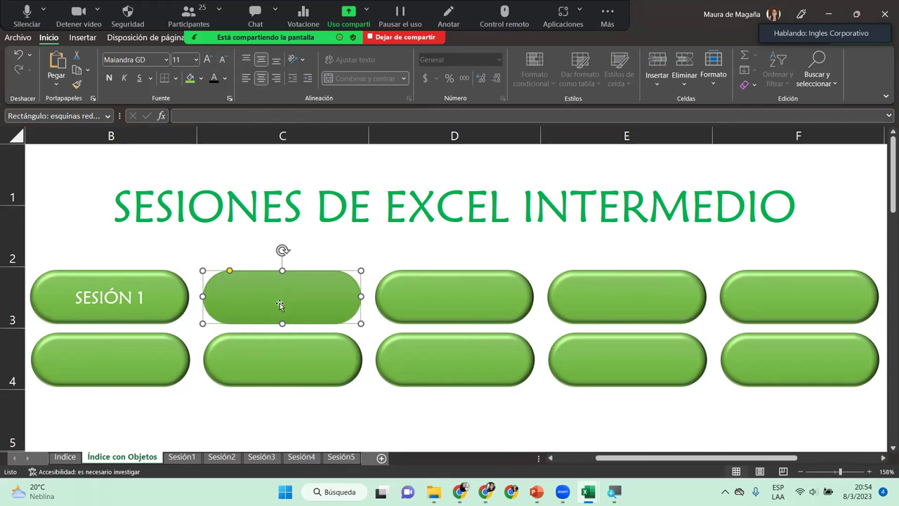
text(SESIÓN)
text( 2)
Step: Enlarge the SESIÓN 2 text to size 14 to match the SESIÓN 1 button
ctrl+click(133, 297)
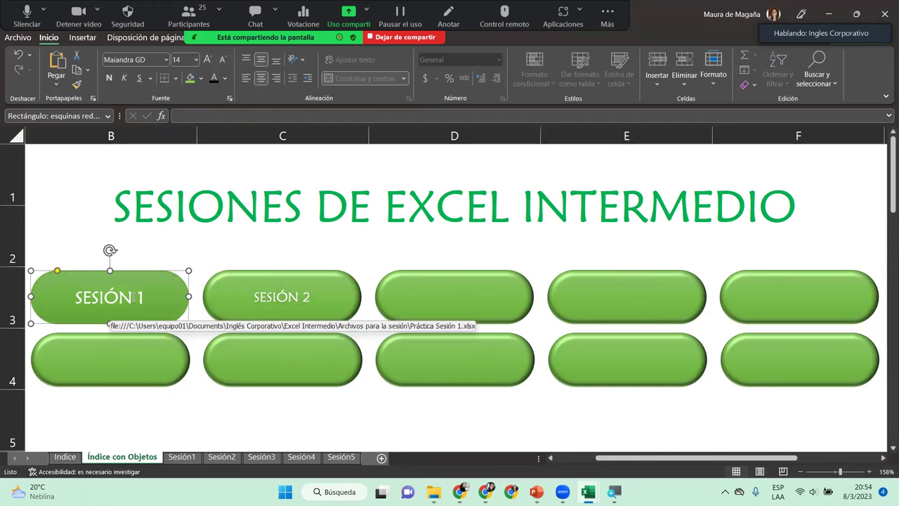
ctrl+click(289, 297)
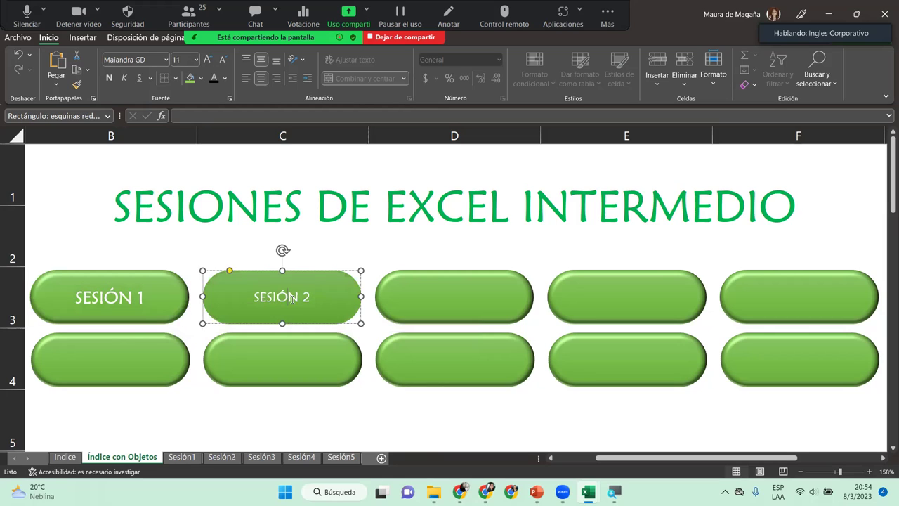
triple_click(290, 297)
click(206, 62)
click(205, 62)
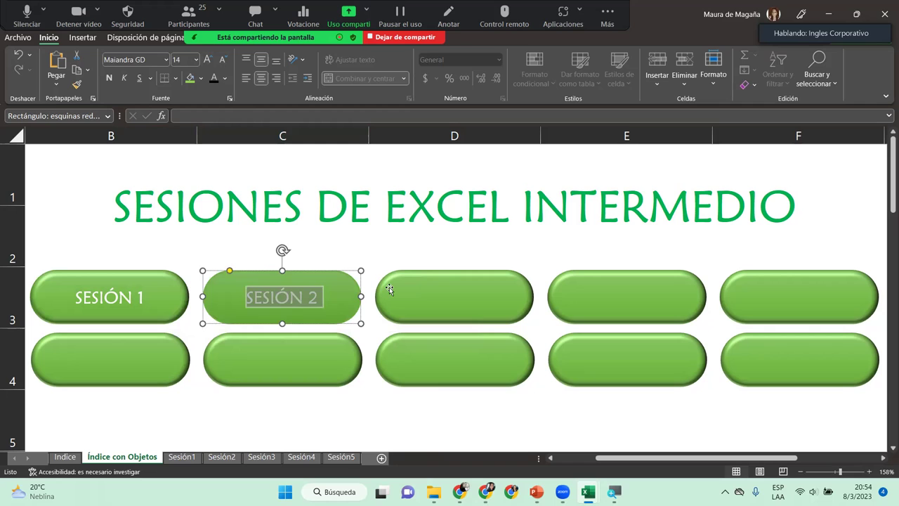
click(416, 295)
Step: Hyperlink the SESIÓN 2 button to the Práctica Sesión 2 file
click(309, 292)
right_click(310, 293)
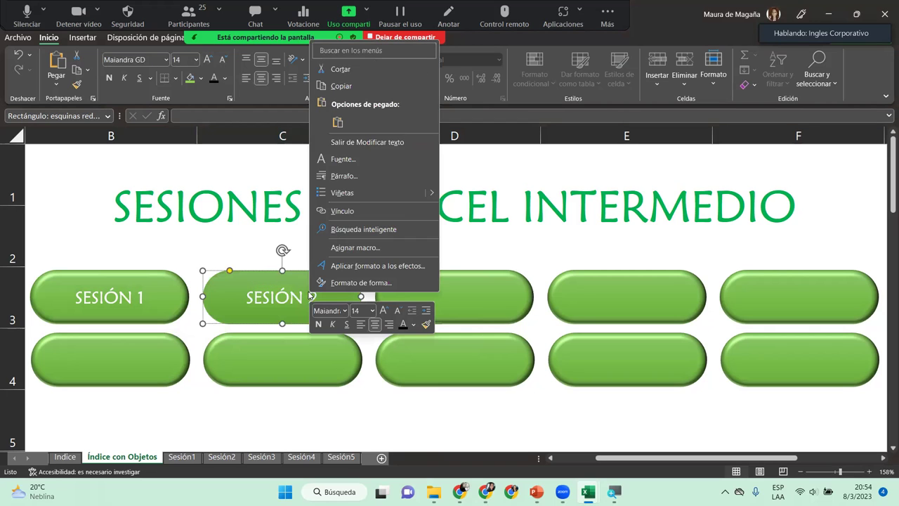
key(Return)
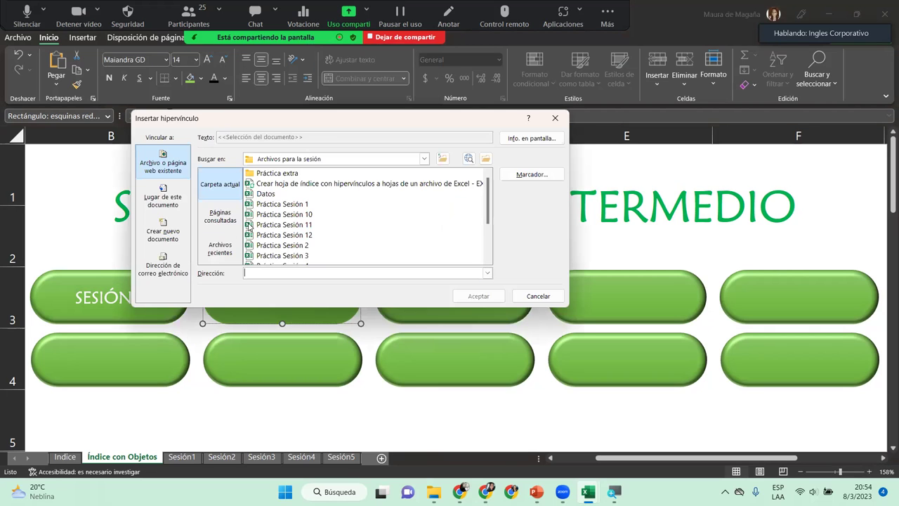
click(306, 246)
double_click(306, 245)
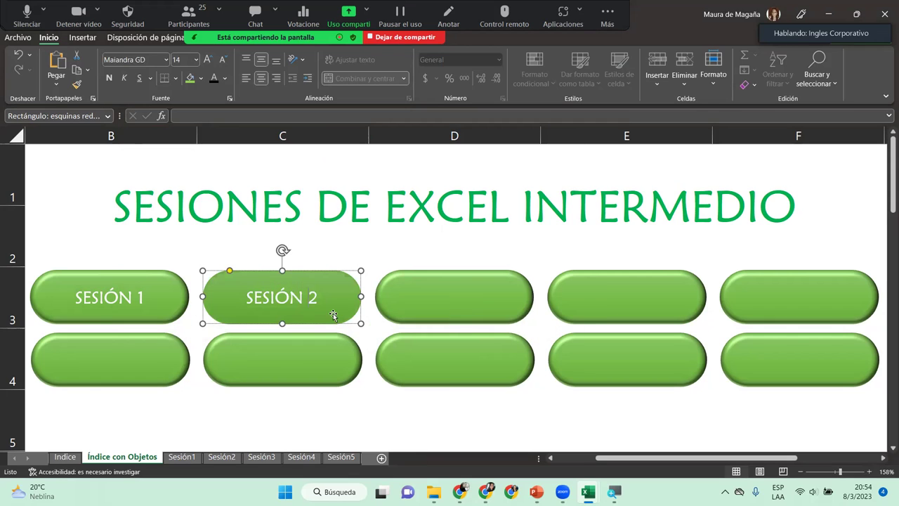
click(380, 326)
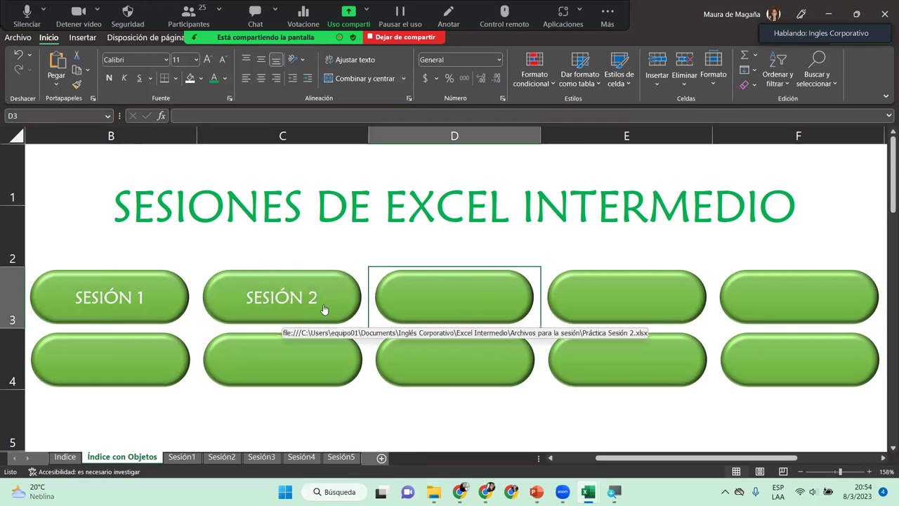
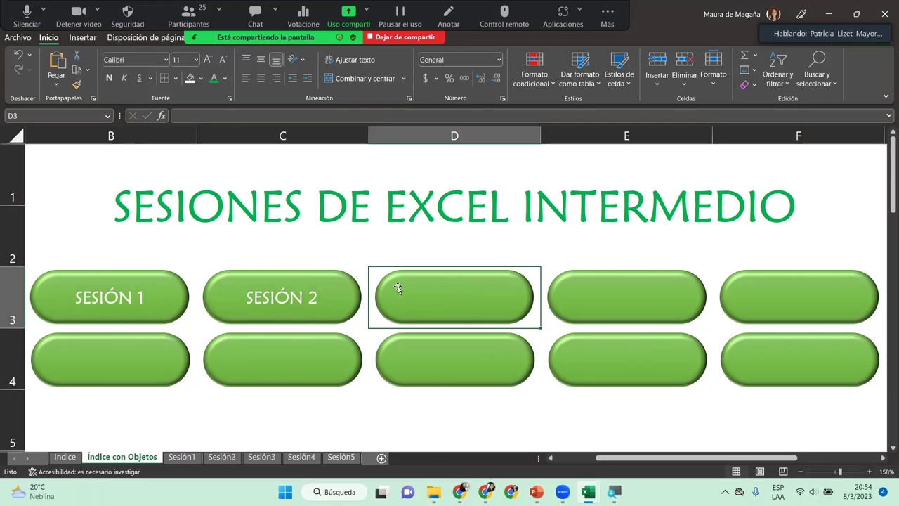
Step: Copy the SESIÓN 2 button's formatting onto the blank D3 and E3 buttons
right_click(280, 297)
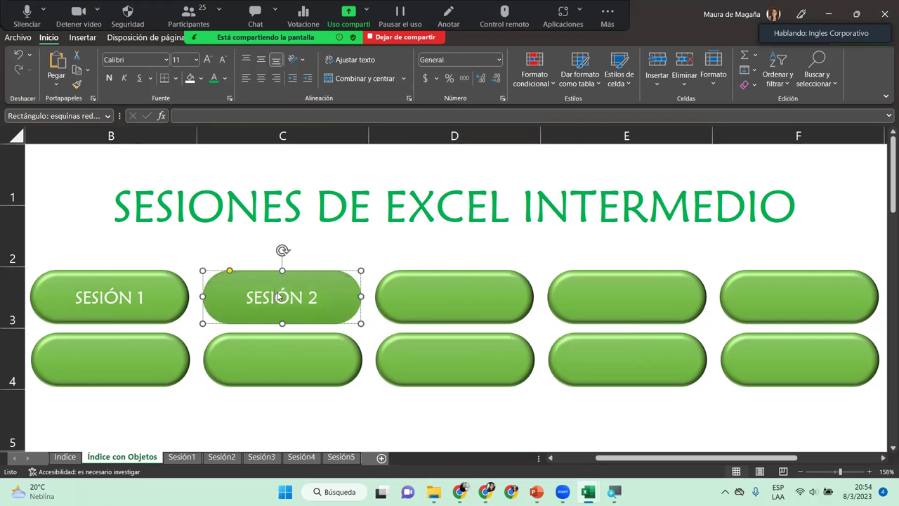
click(244, 272)
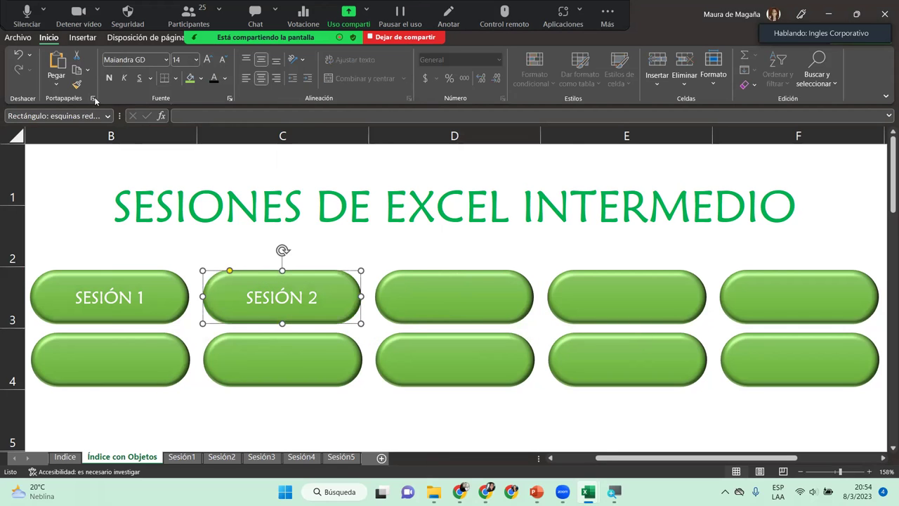
click(77, 84)
click(446, 279)
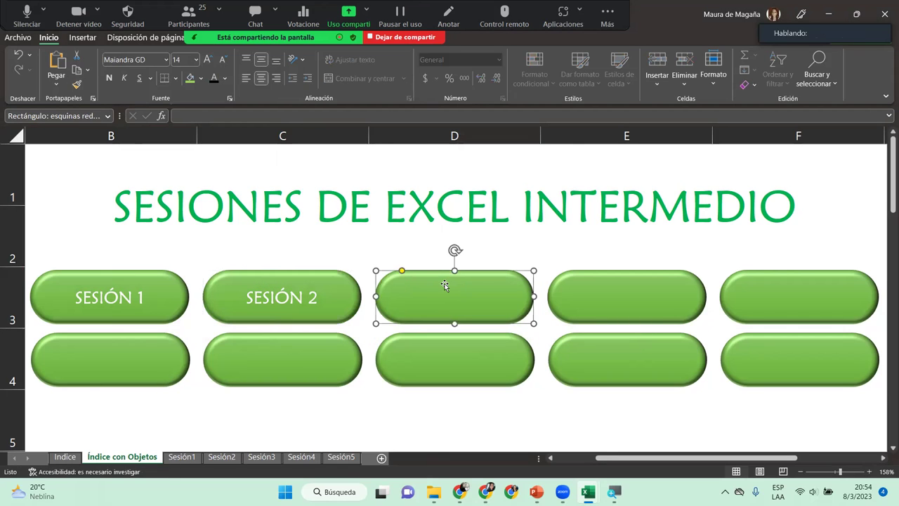
click(77, 84)
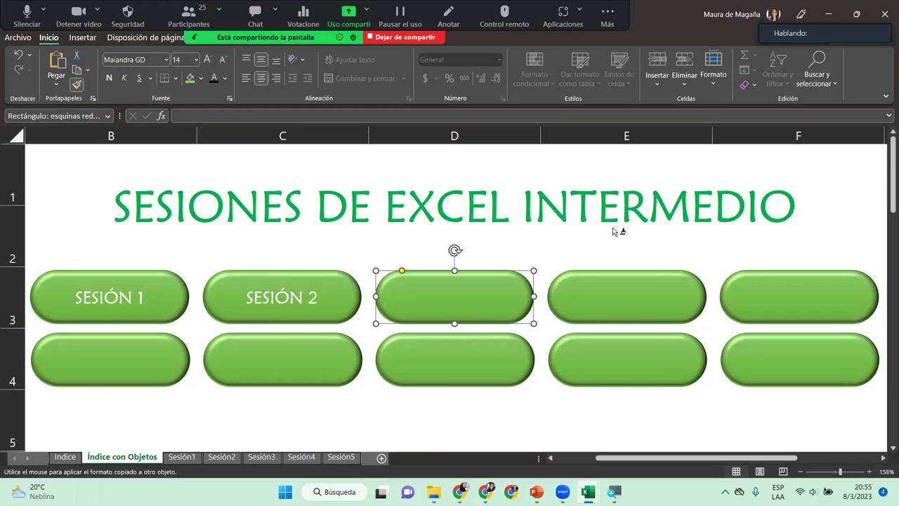
click(640, 278)
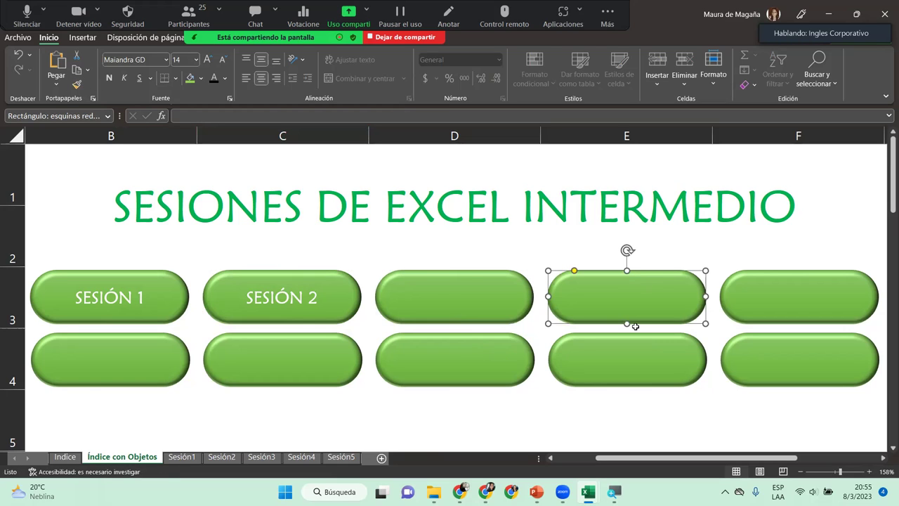
Step: Copy the SESIÓN 1 button's formatting onto the D3 button and close the stray EJERCICIO workbook window
right_click(156, 286)
click(140, 280)
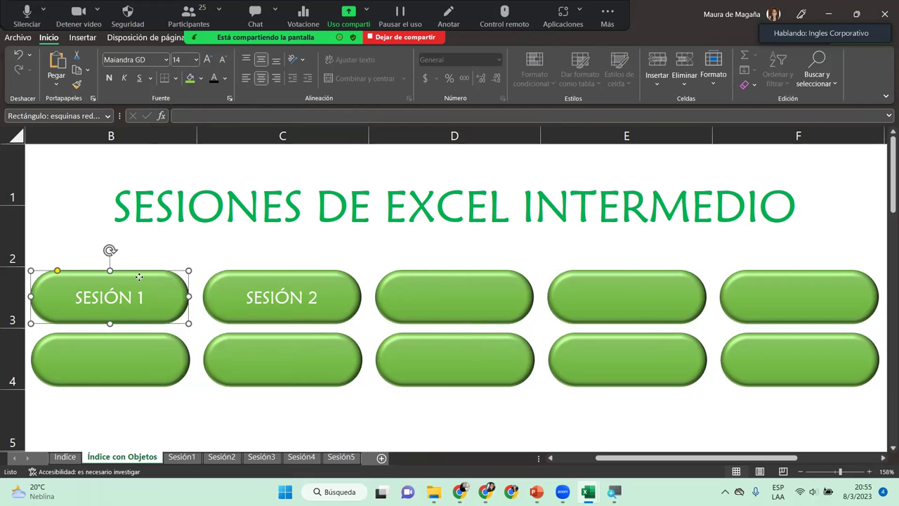
click(77, 85)
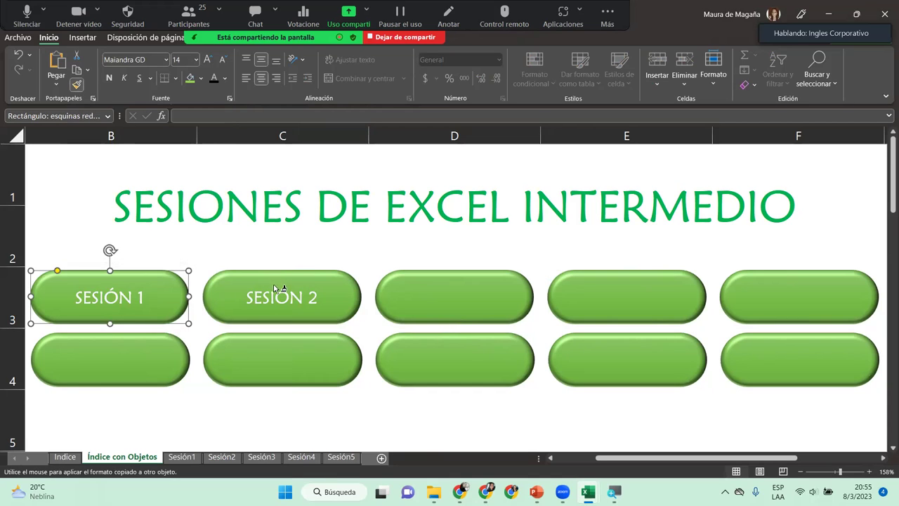
key(alt+Tab)
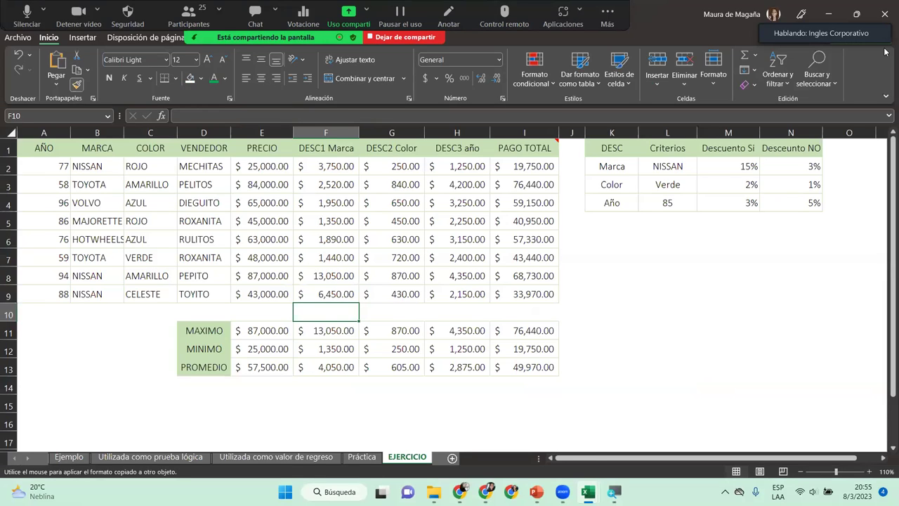
click(885, 12)
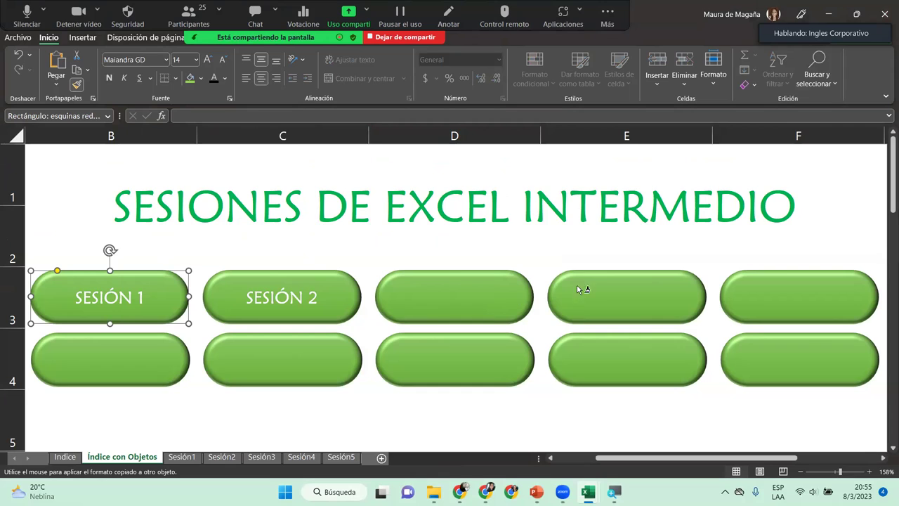
click(501, 296)
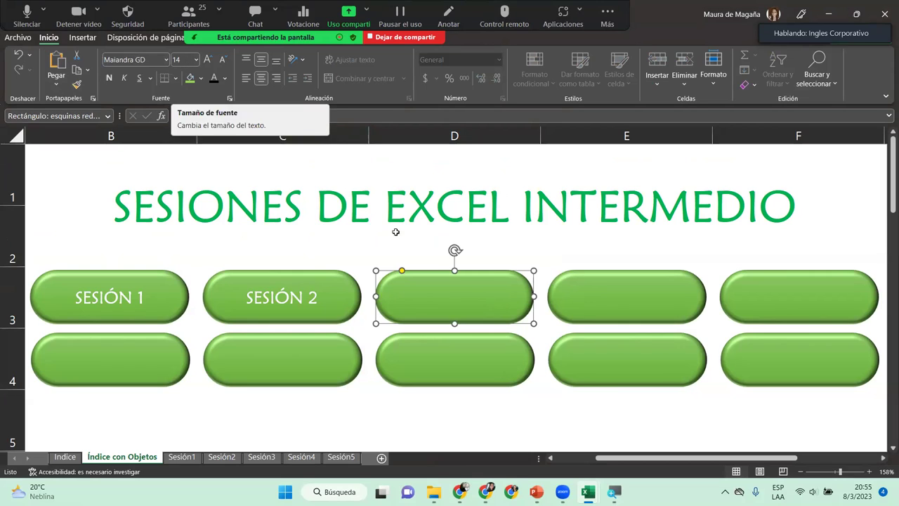
Step: Label the D3 button 'SESIÓN 3'
click(462, 289)
text(SESIÓN )
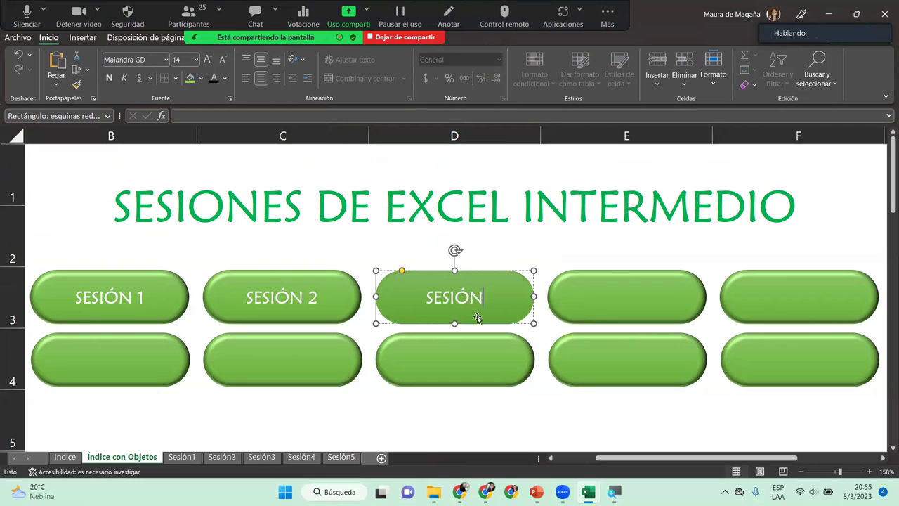
text(3)
click(630, 312)
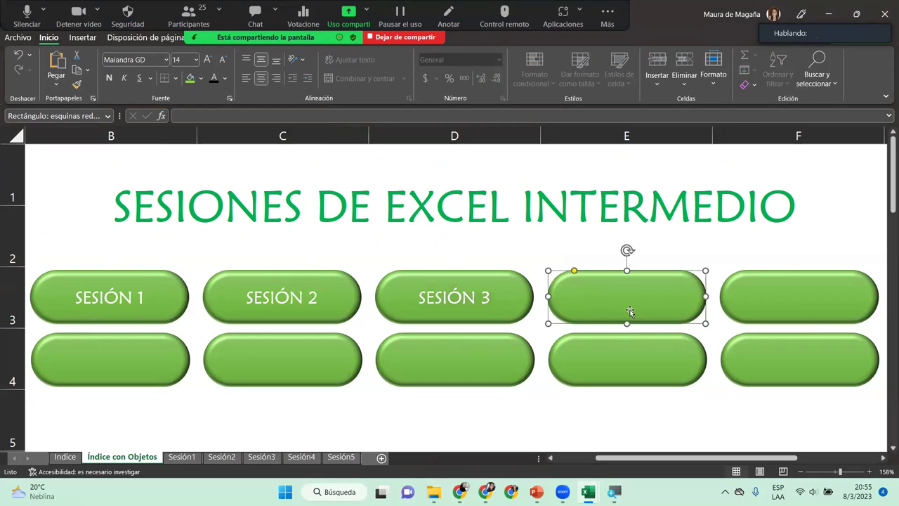
Step: Copy the SESIÓN 3 button's formatting onto the blank E3, F3 and B4 buttons
click(512, 298)
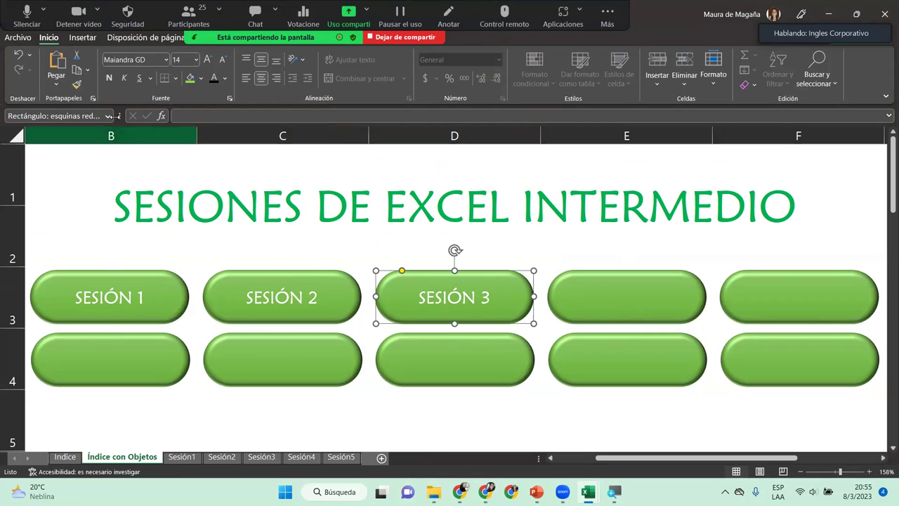
click(77, 85)
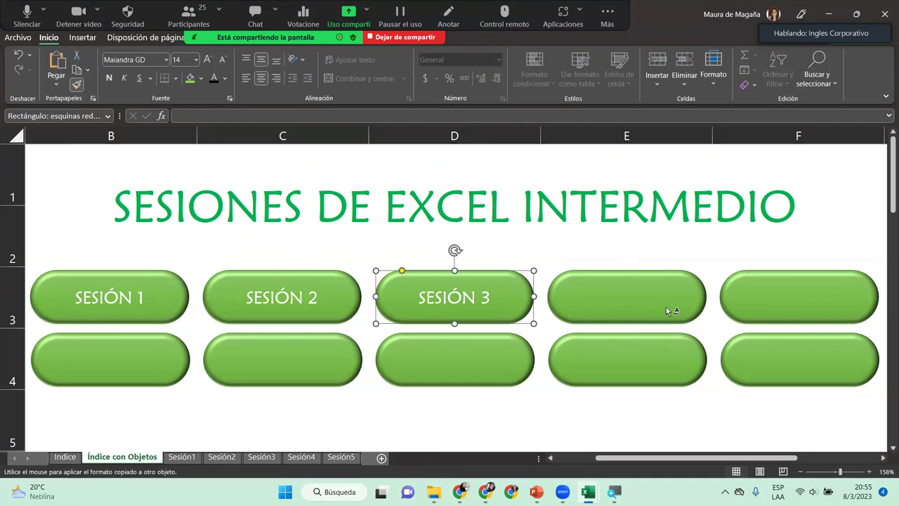
click(666, 307)
click(77, 85)
click(810, 309)
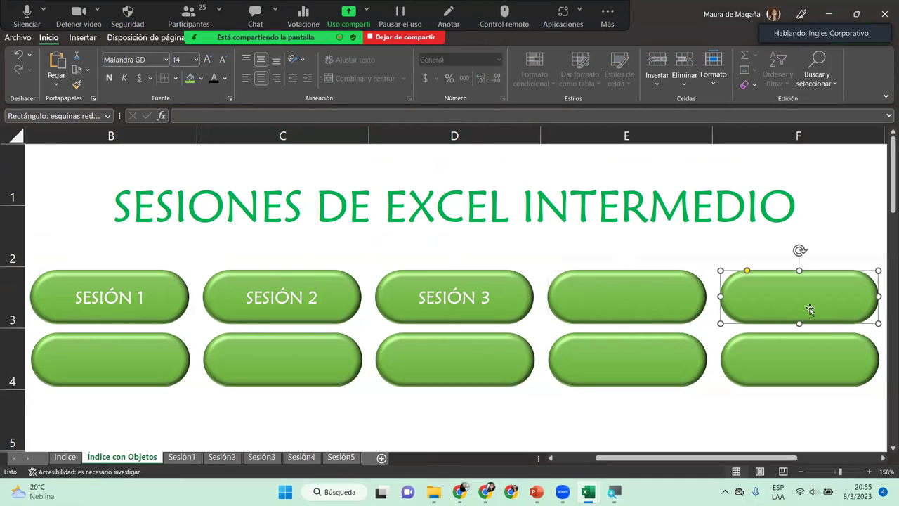
click(77, 85)
click(156, 371)
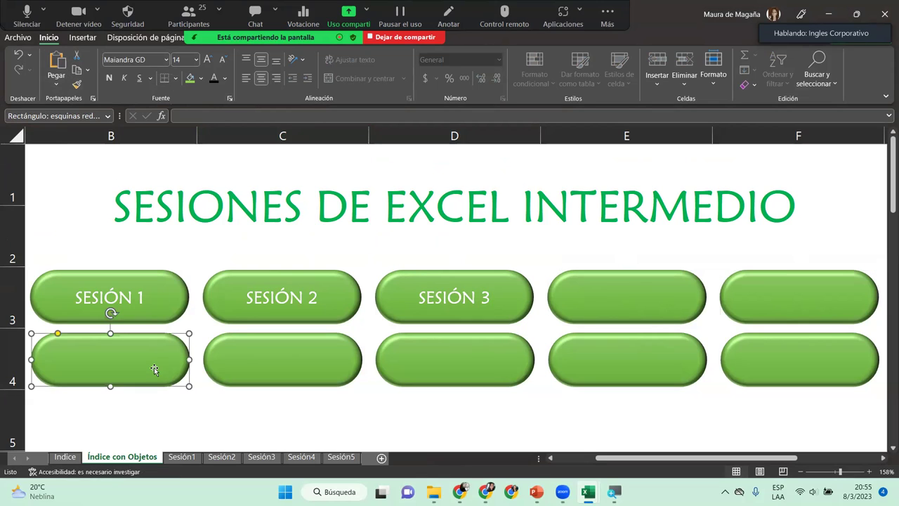
Step: Apply the same button formatting to the blank C4, D4, E4 and F4 buttons
click(77, 85)
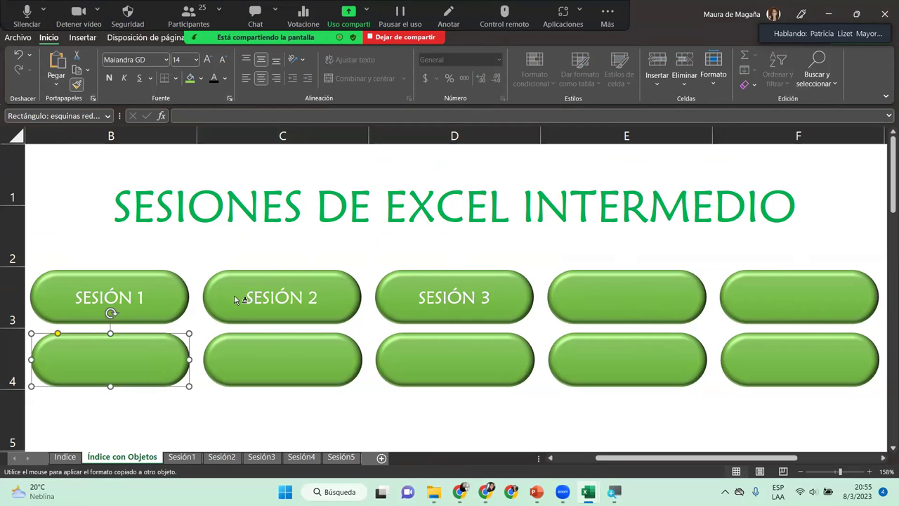
click(260, 345)
click(77, 85)
click(435, 371)
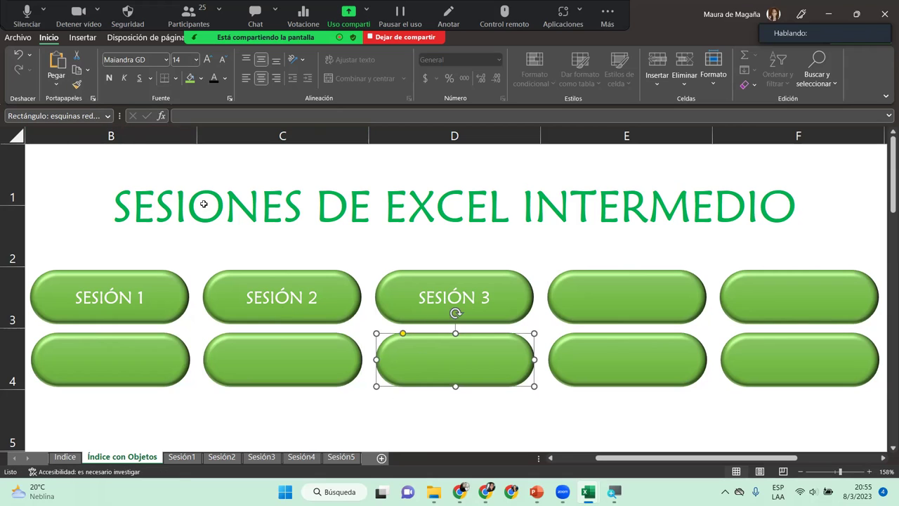
click(78, 85)
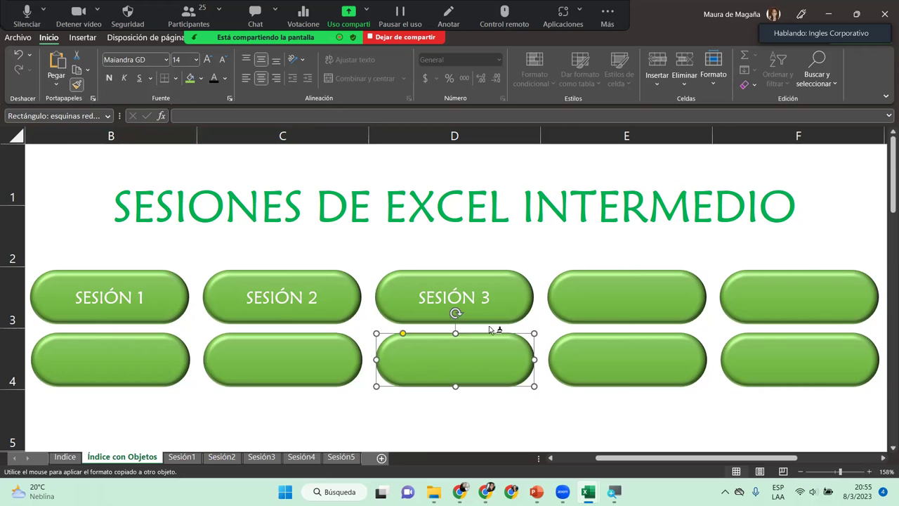
click(598, 364)
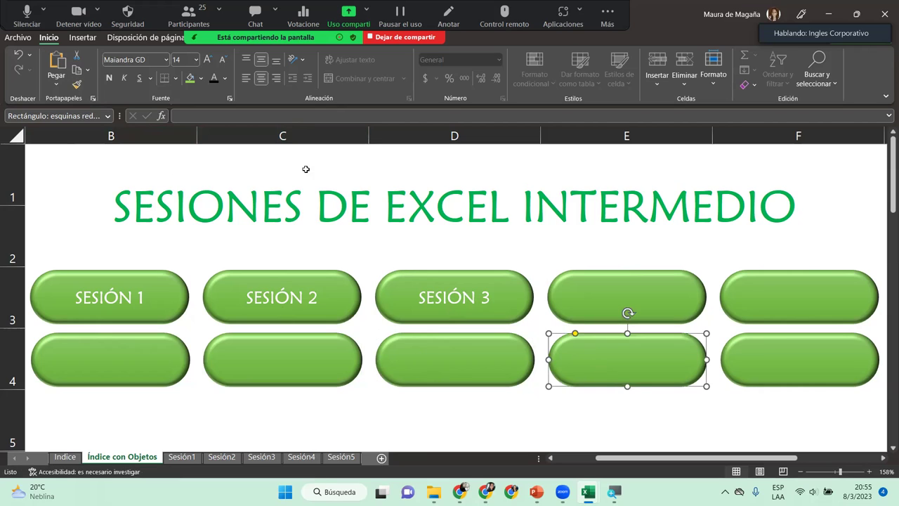
click(77, 85)
click(780, 363)
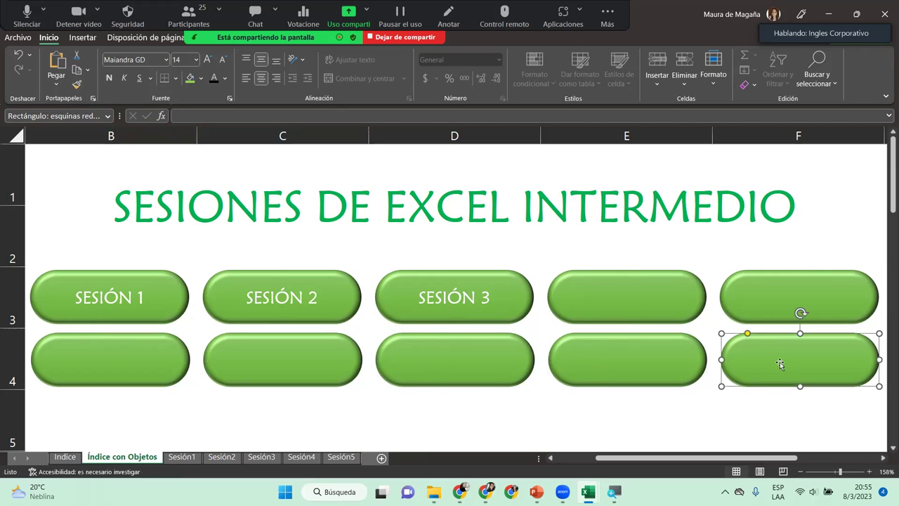
click(648, 305)
Step: Label the E3 and F3 buttons 'SESIÓN 4' and 'SESIÓN 5'
text(SESIÓN 4)
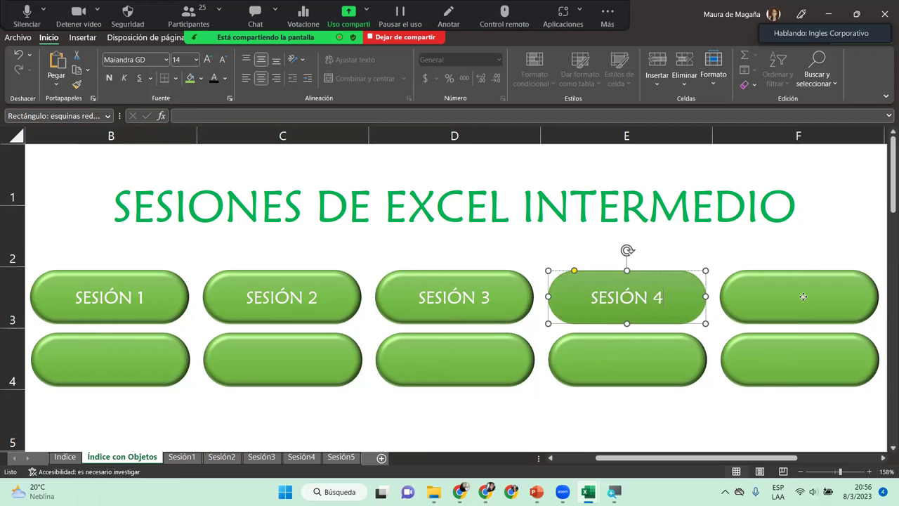
click(803, 298)
text(SESIO)
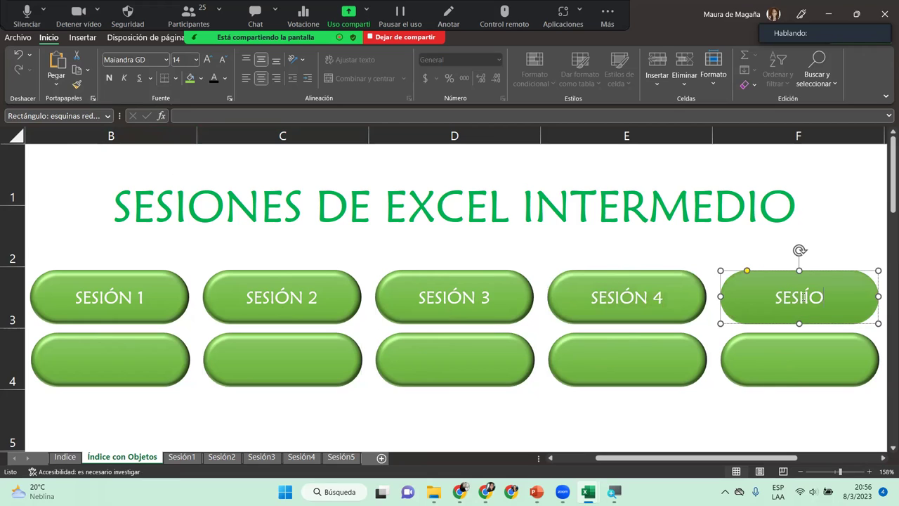
key(BackSpace)
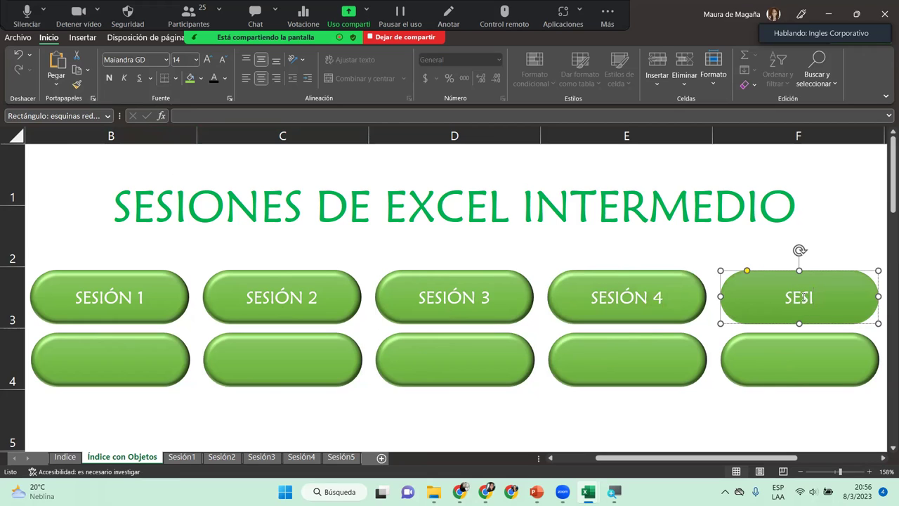
text(ÓN 5)
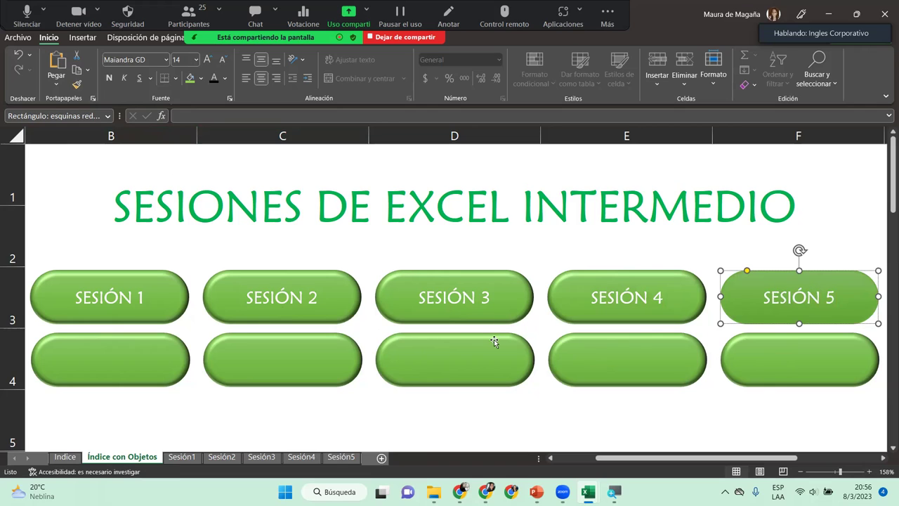
Step: Label the B4, C4 and D4 buttons 'SESIÓN 6', 'SESIÓN 7' and 'SESIÓN 8'
click(138, 357)
text(ESIÓN 6)
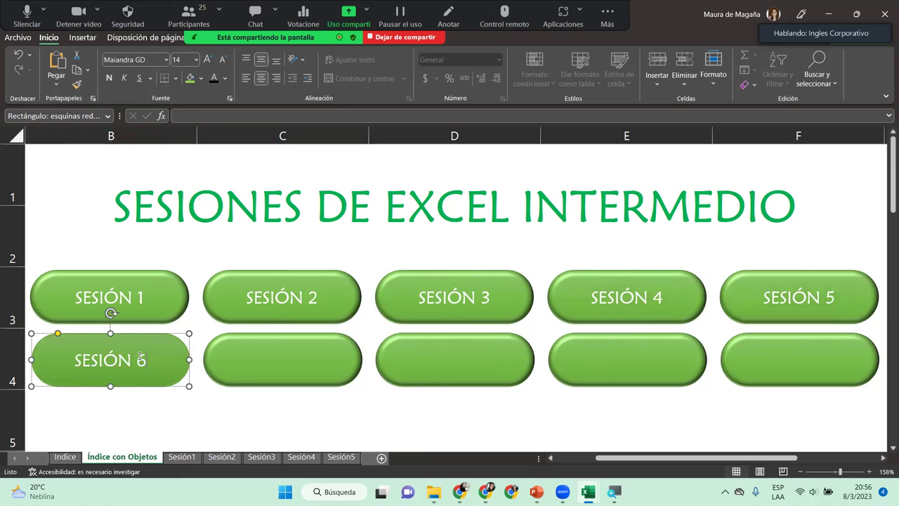
click(286, 363)
text(SESIÓN 7)
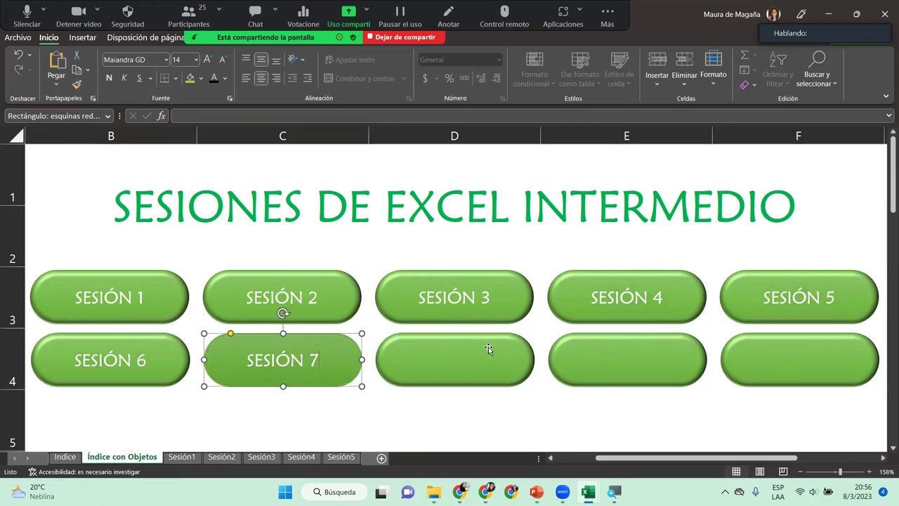
click(461, 363)
text(SESIÓN 8)
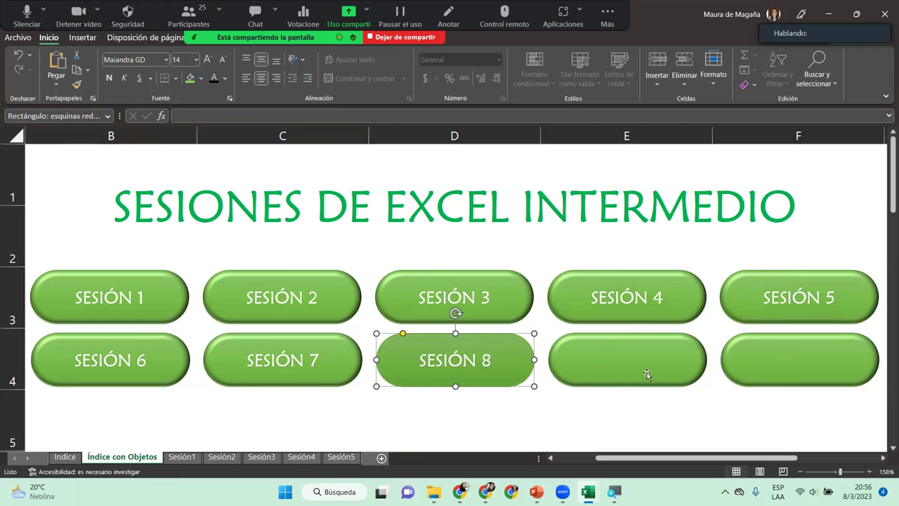
Step: Label the E4 and F4 buttons 'SESIÓN 9' and 'SESIÓN 10'
click(642, 370)
text(SESIÓN 9)
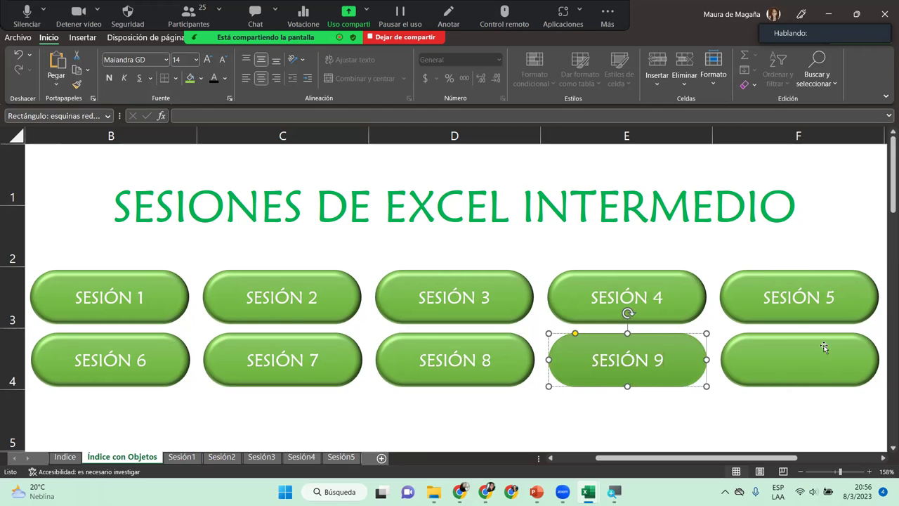
click(810, 361)
text(SESIÓN 10)
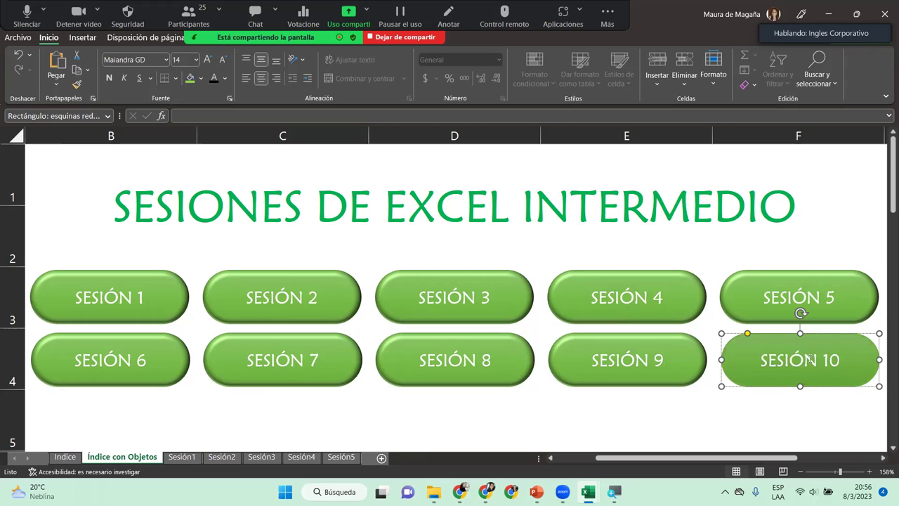
click(736, 426)
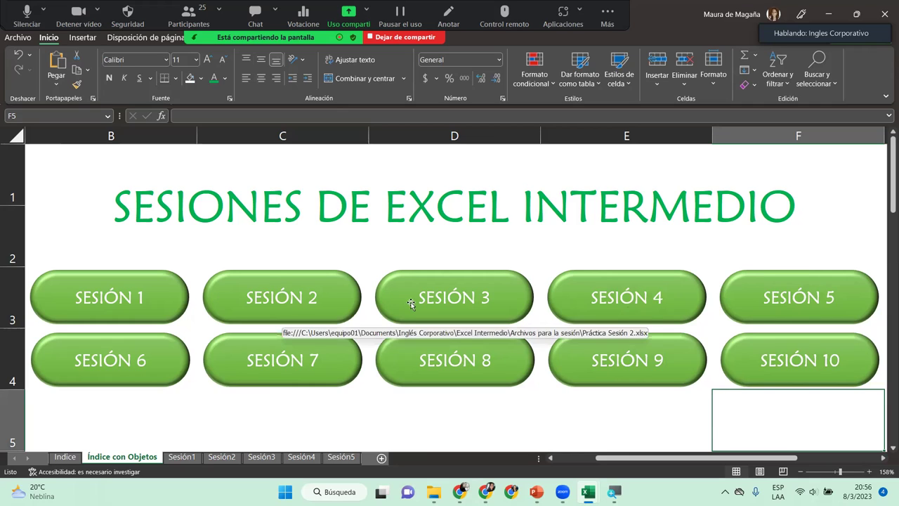
Step: Hyperlink SESIÓN 3 and SESIÓN 4 to the Práctica Sesión 3 and Práctica Sesión 4 workbooks
right_click(475, 288)
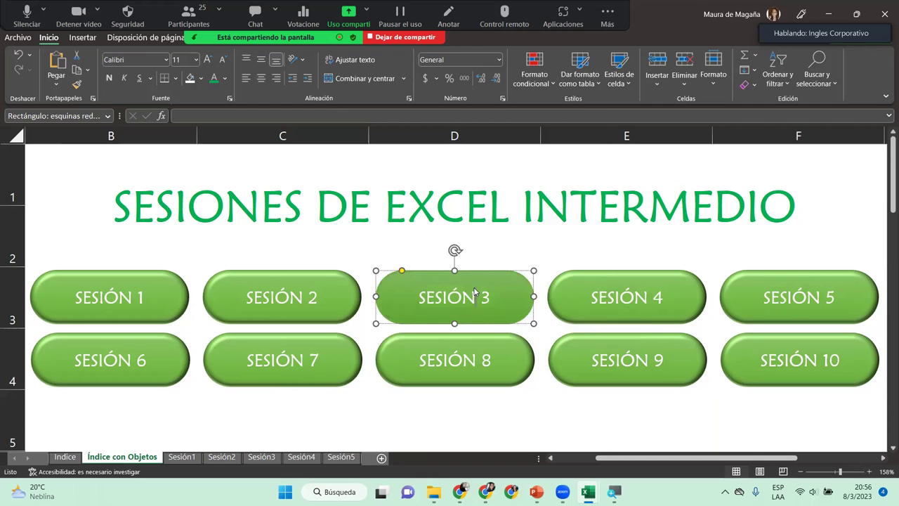
click(507, 206)
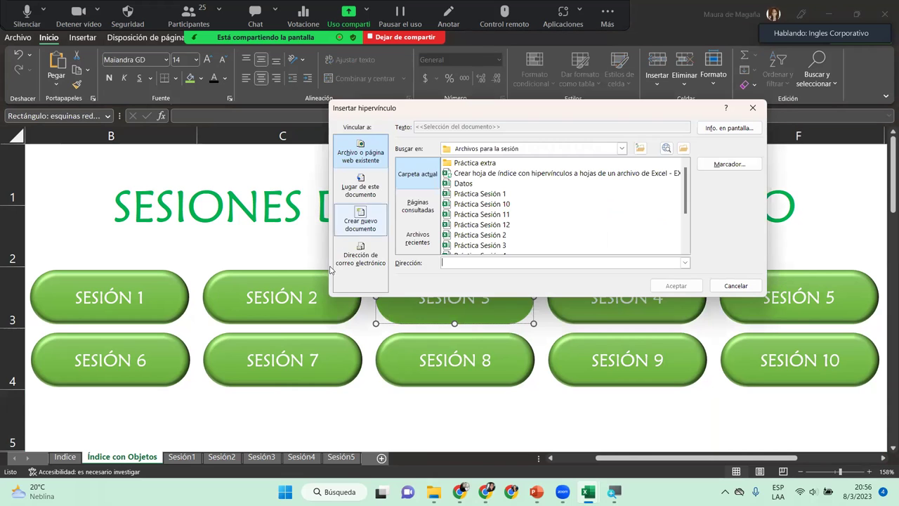
click(510, 245)
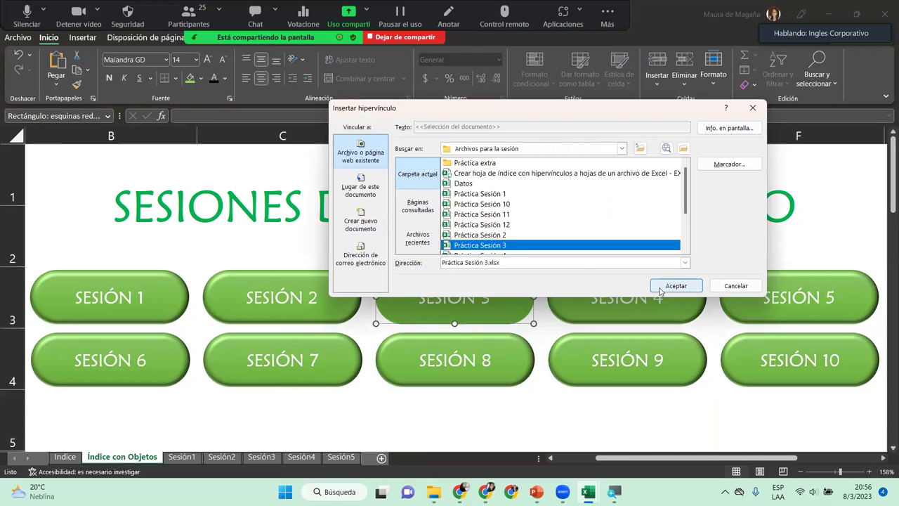
click(662, 290)
click(602, 298)
right_click(602, 298)
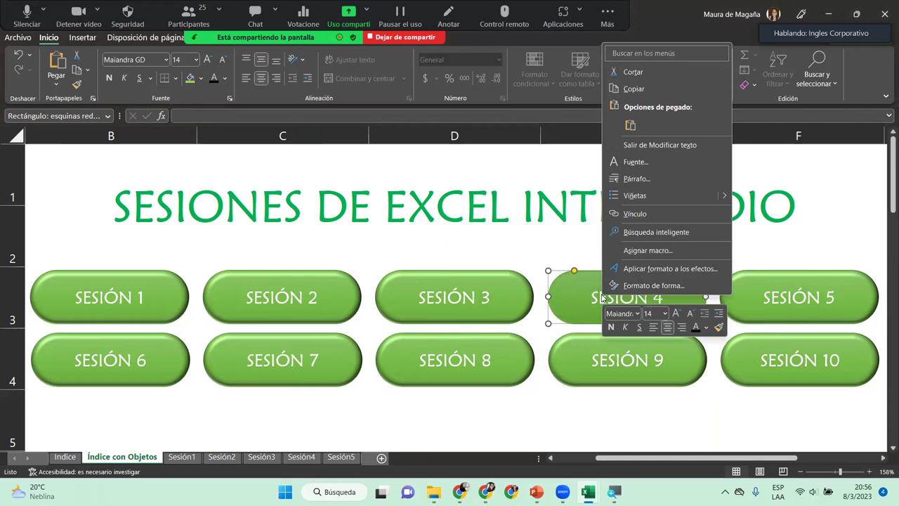
click(665, 214)
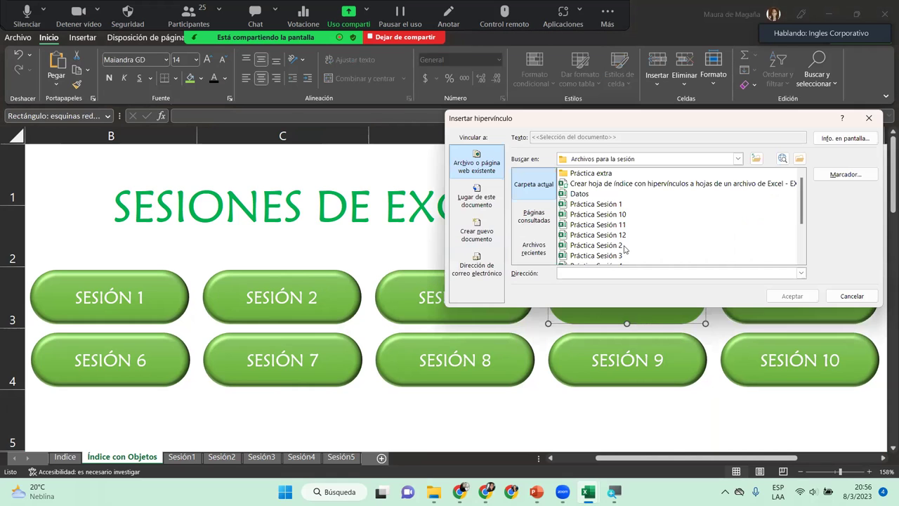
scroll(787, 250, down, 1)
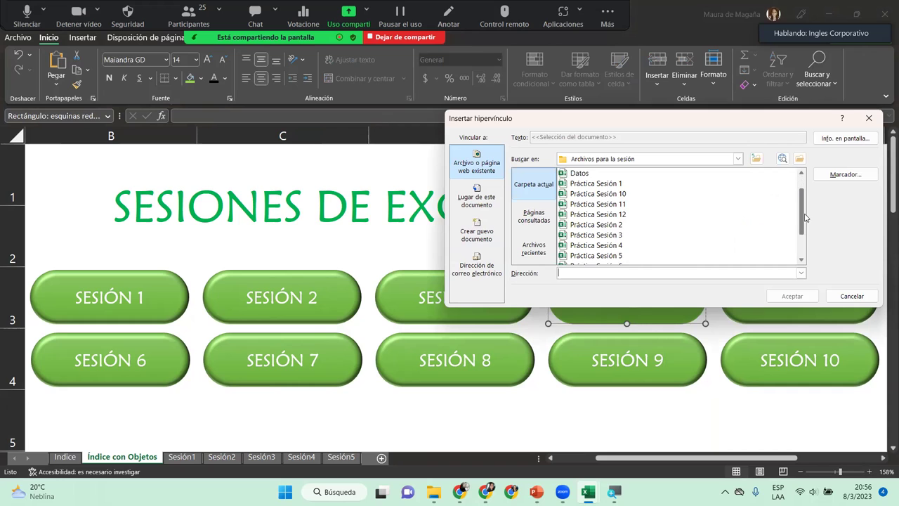
click(632, 245)
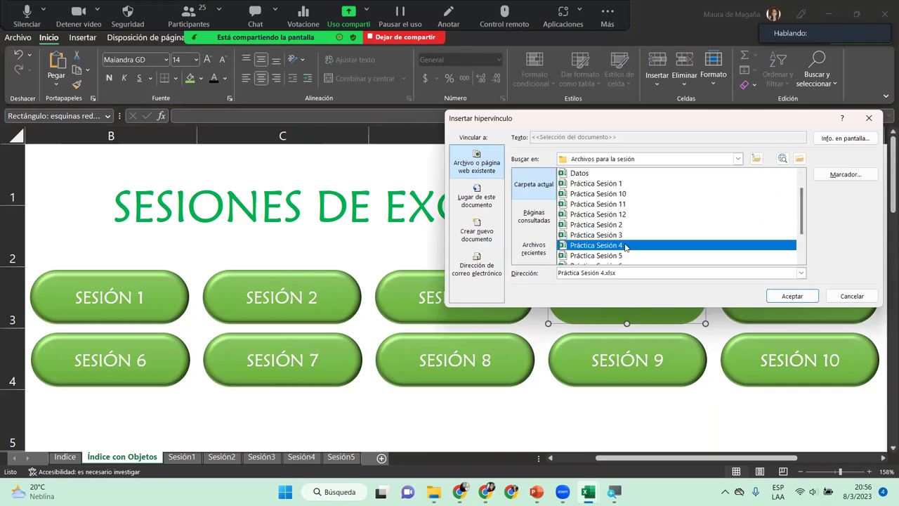
click(772, 296)
Step: Hyperlink SESIÓN 5 and SESIÓN 6 to the Práctica Sesión 5 and Práctica Sesión 6 workbooks
click(771, 296)
right_click(772, 295)
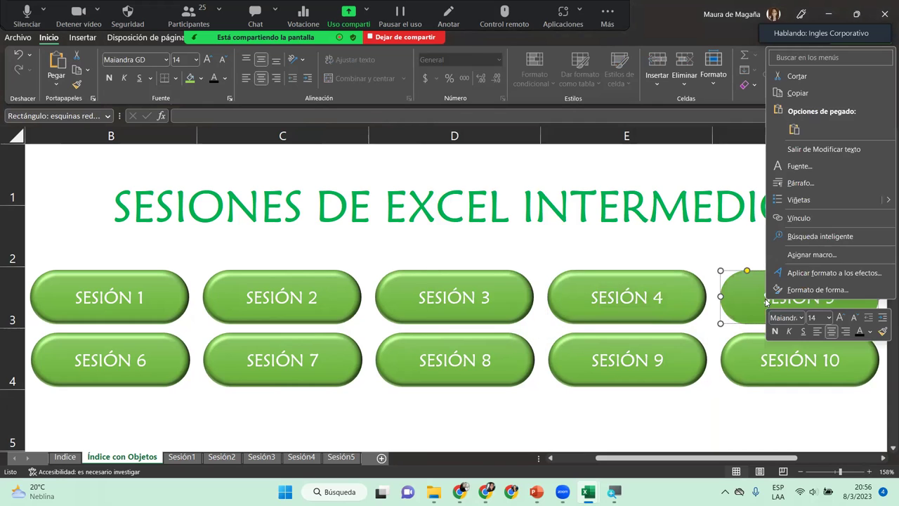
click(800, 218)
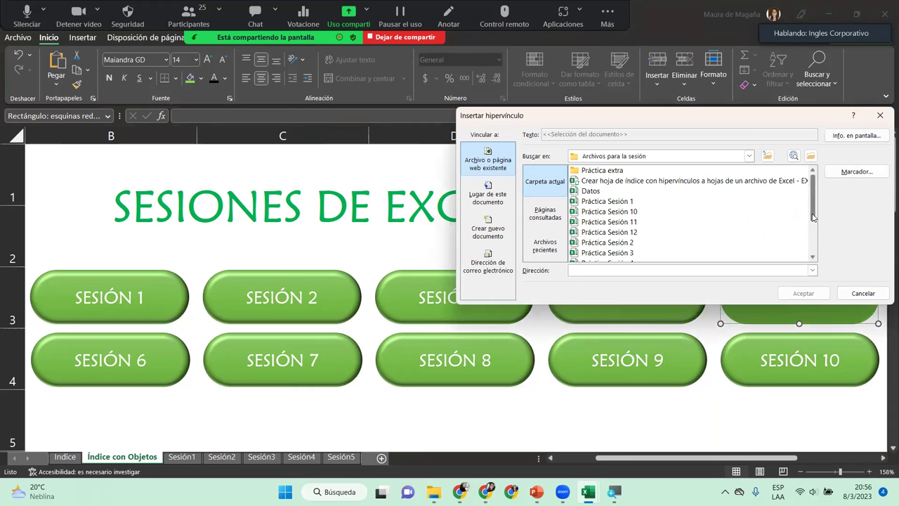
drag(813, 215, 812, 225)
click(632, 252)
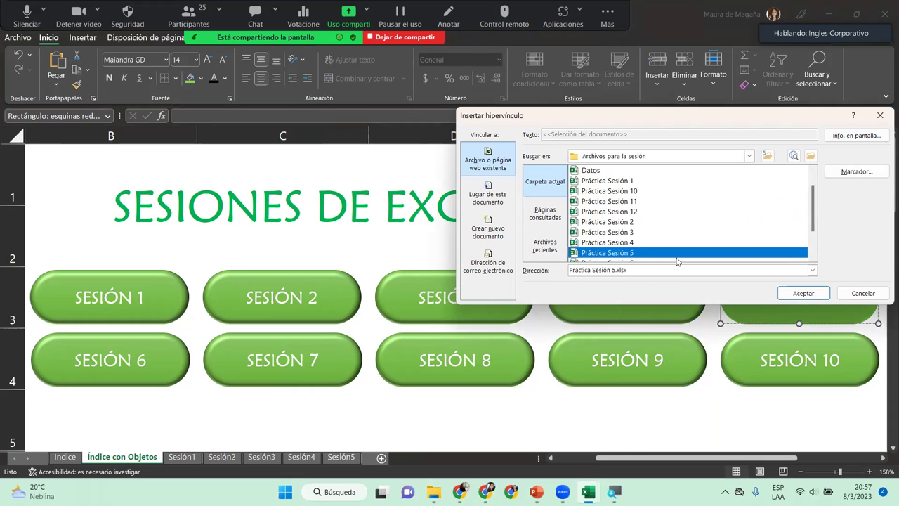
click(800, 293)
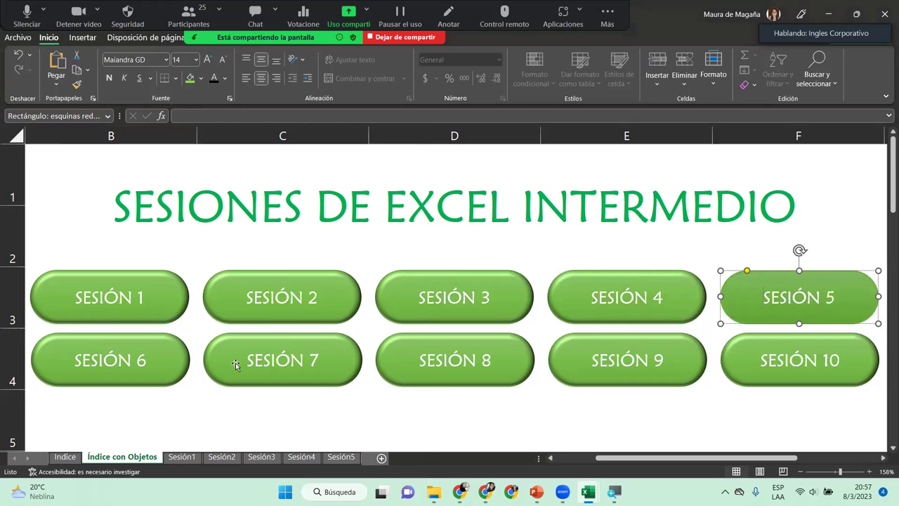
click(87, 350)
right_click(87, 351)
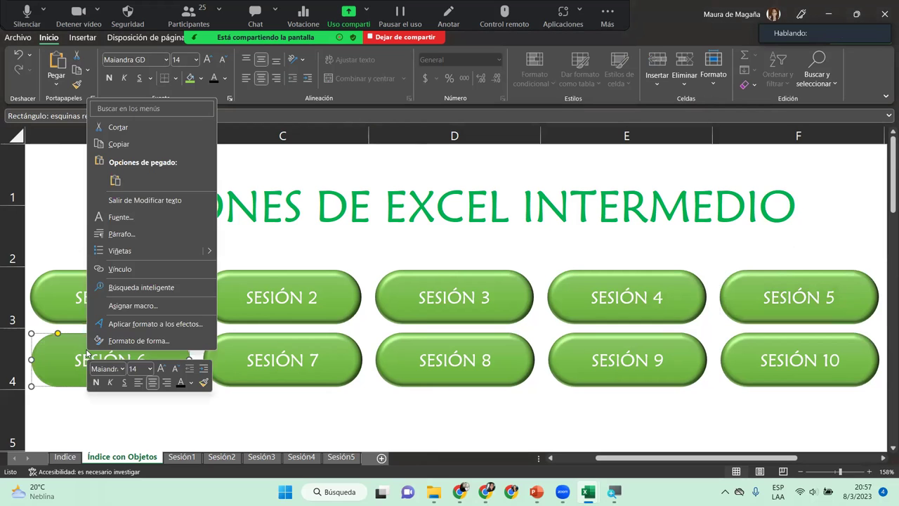
click(149, 271)
scroll(361, 263, down, 1)
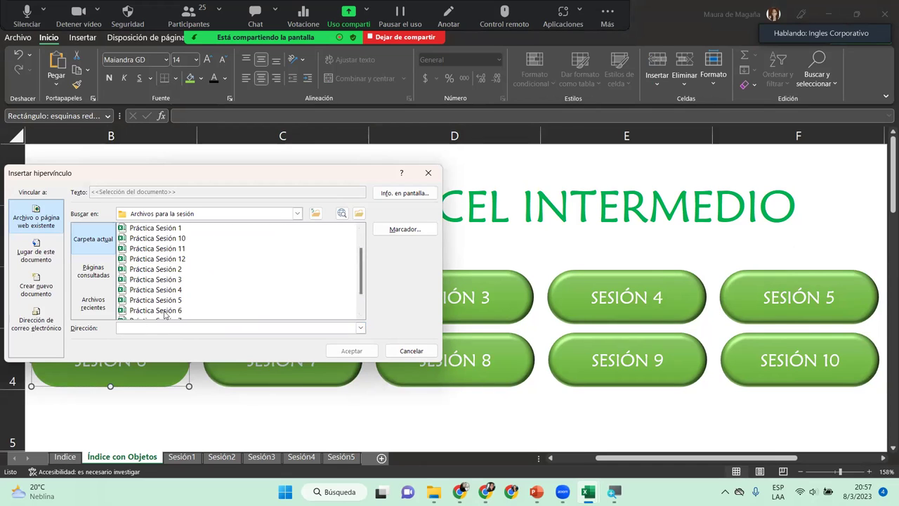
click(165, 313)
click(330, 351)
Step: Hyperlink SESIÓN 7 and SESIÓN 8 to the Práctica Sesión 7 and Práctica Sesión 8 workbooks
click(305, 353)
right_click(306, 354)
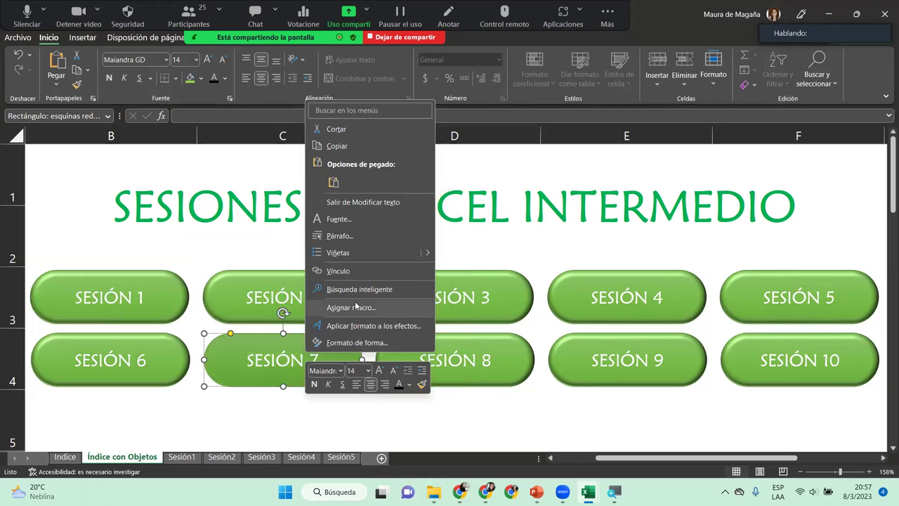
click(372, 270)
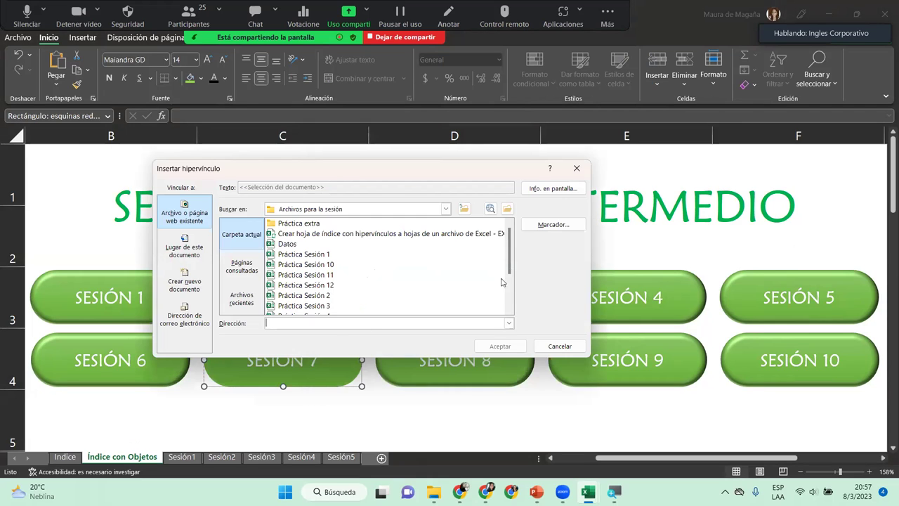
drag(512, 268, 512, 288)
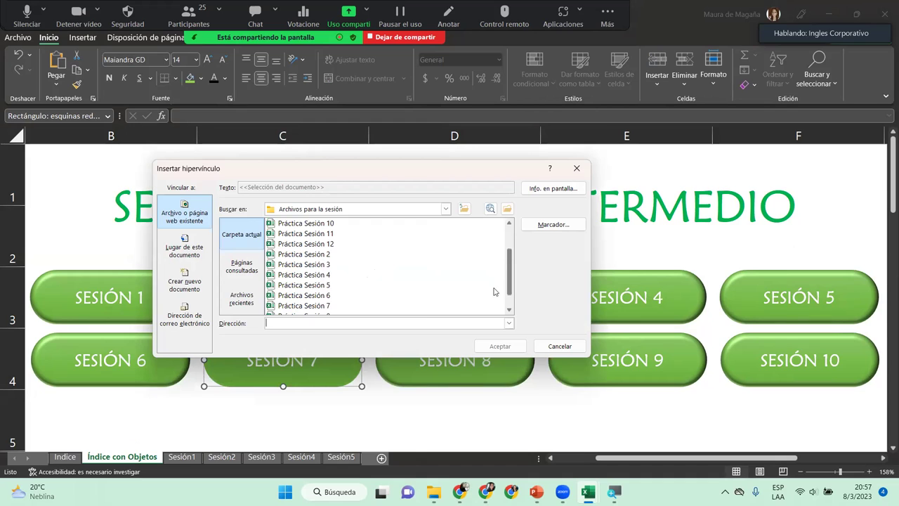
click(329, 307)
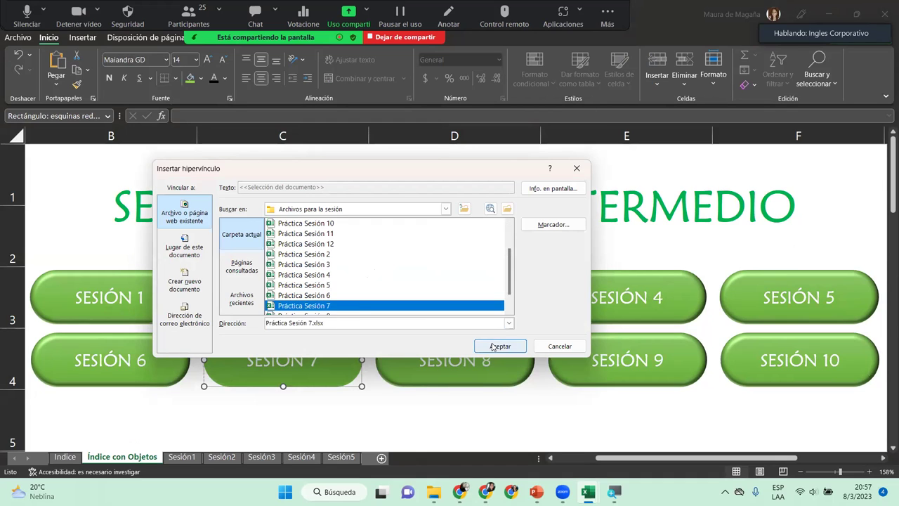
click(499, 345)
click(481, 364)
right_click(481, 363)
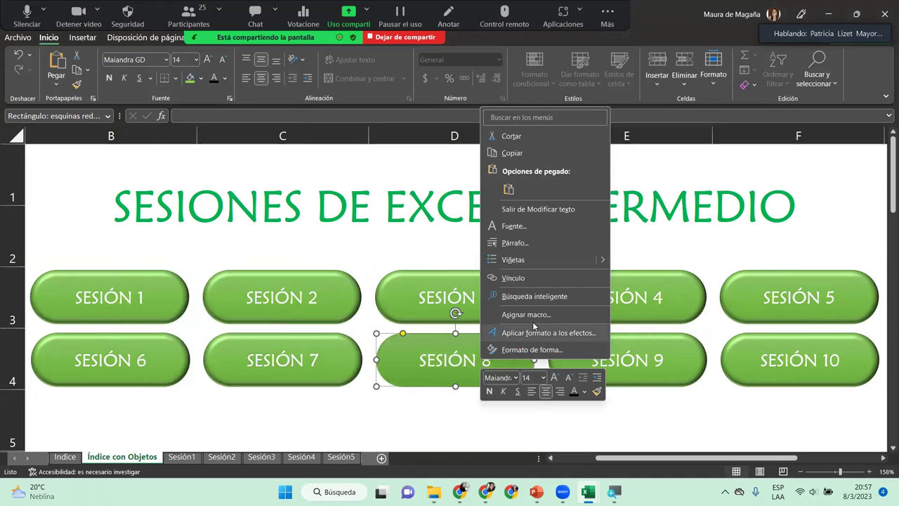
click(542, 279)
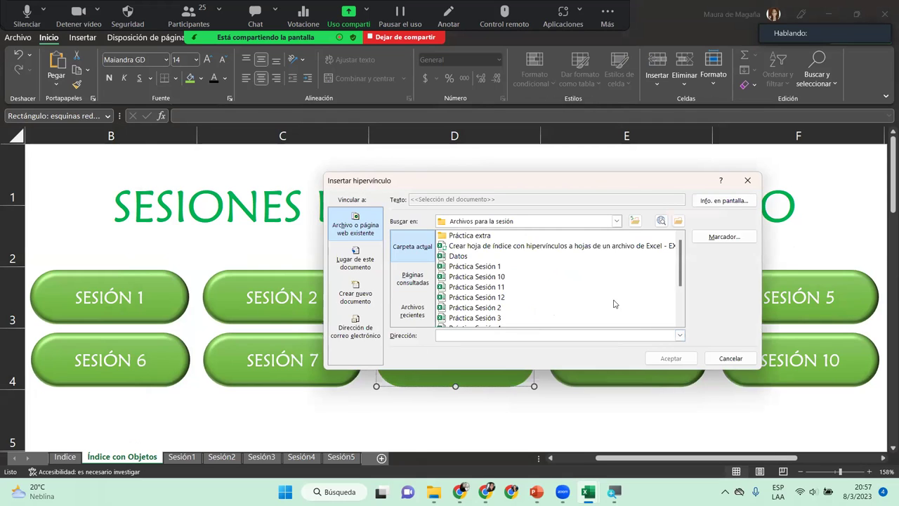
drag(683, 278, 683, 299)
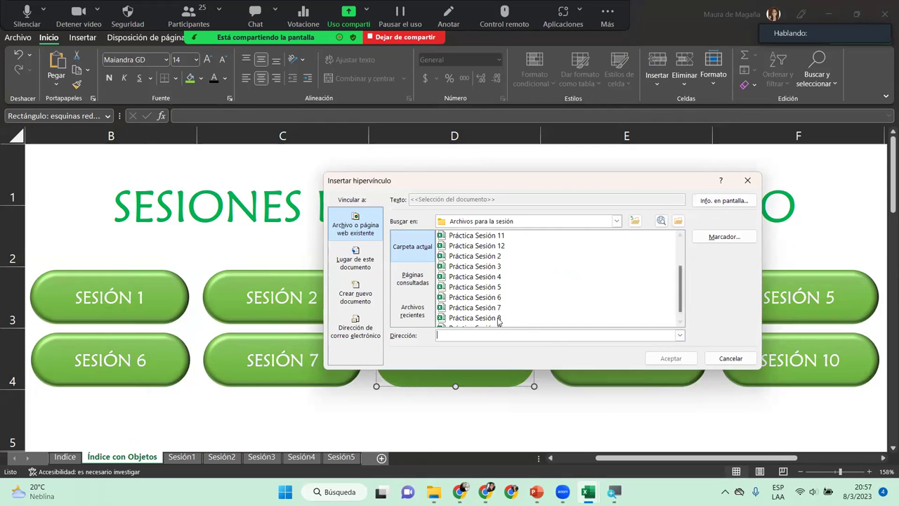
click(475, 318)
click(657, 358)
Step: Hyperlink SESIÓN 9 and SESIÓN 10 to Práctica Sesión 9.xlsx and Práctica Sesión 10.xlsx
click(641, 359)
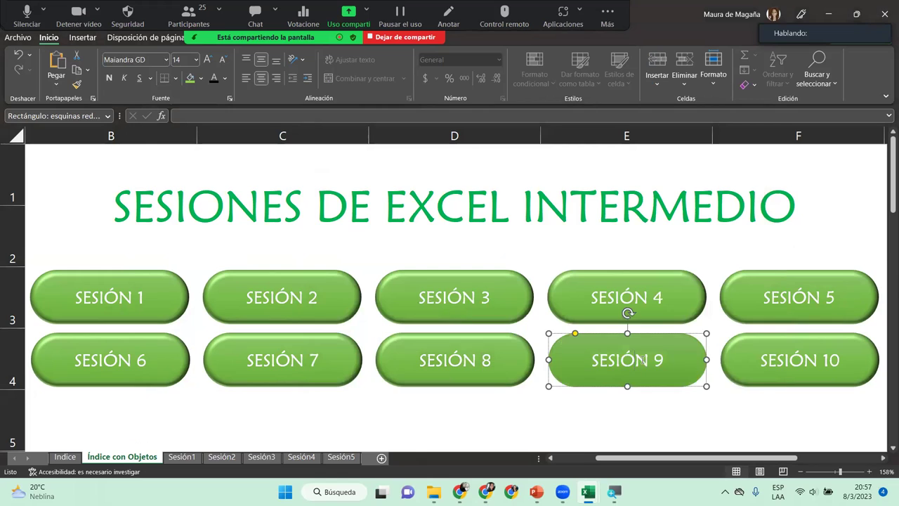
right_click(642, 360)
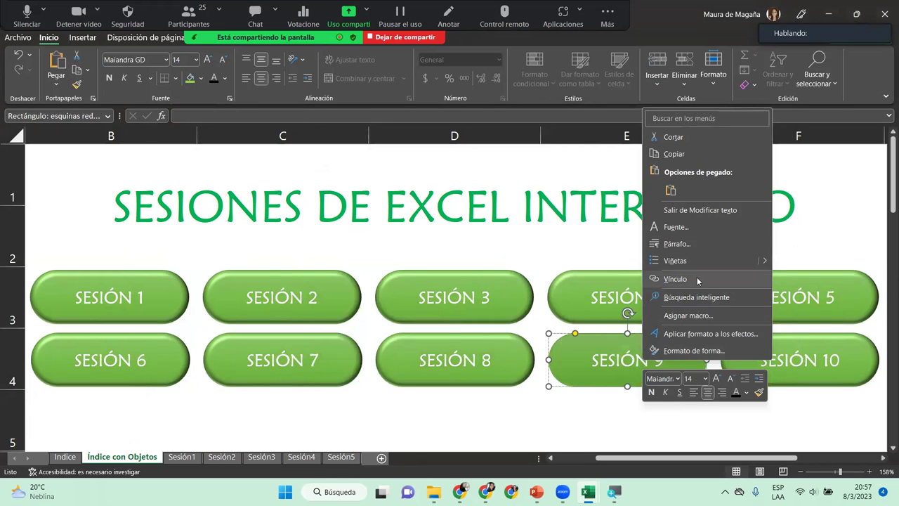
click(676, 279)
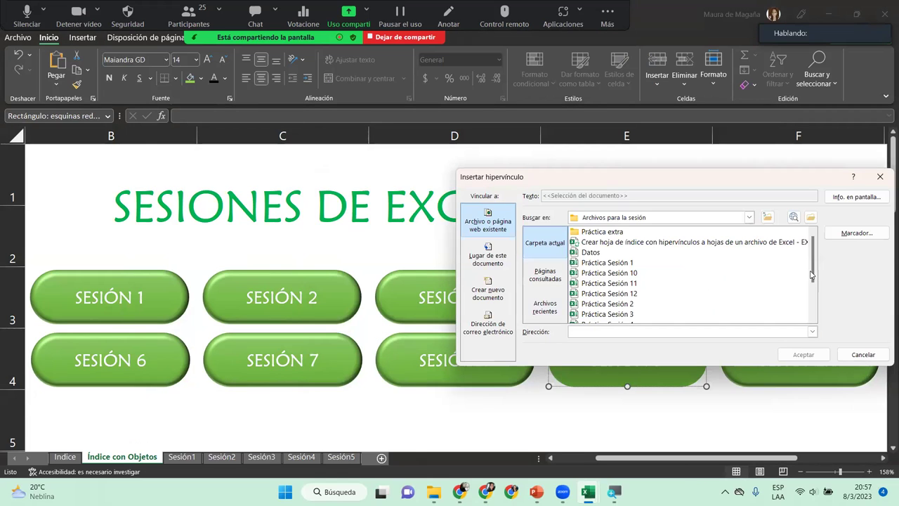
drag(811, 276, 813, 311)
click(618, 314)
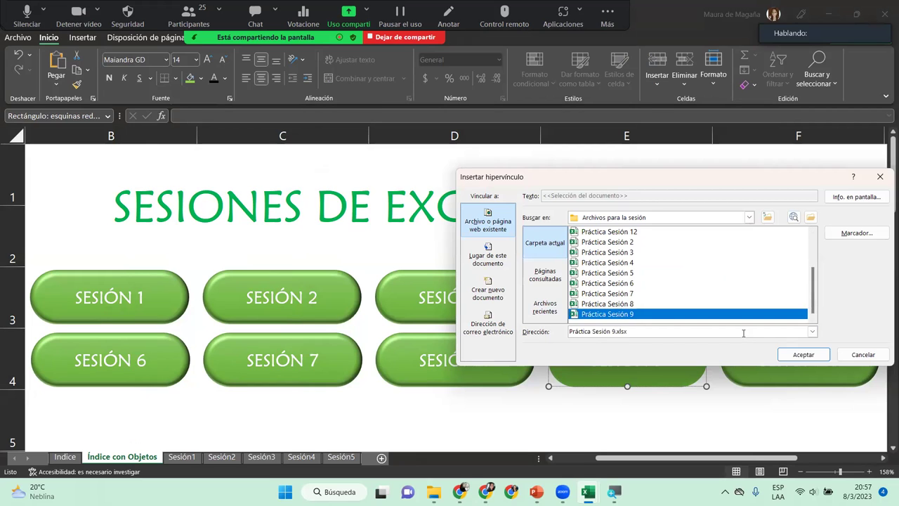
click(785, 354)
click(784, 353)
right_click(784, 353)
click(722, 276)
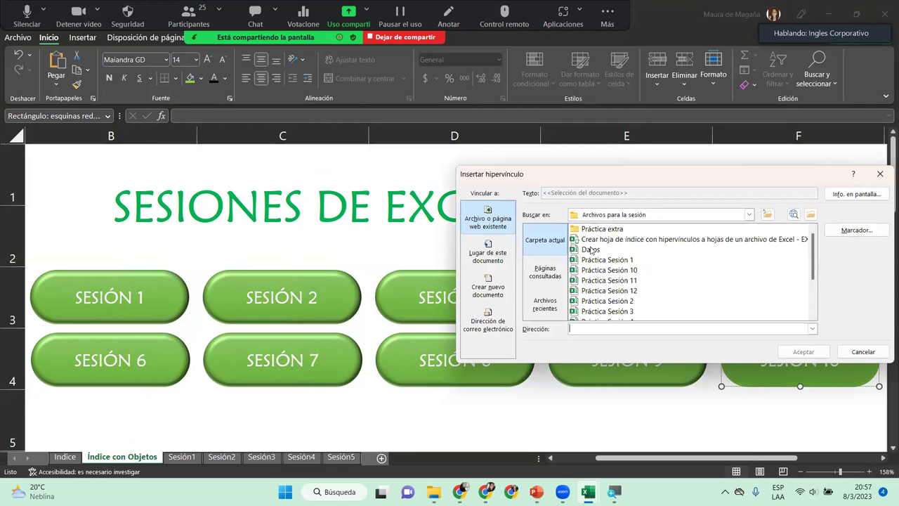
click(622, 271)
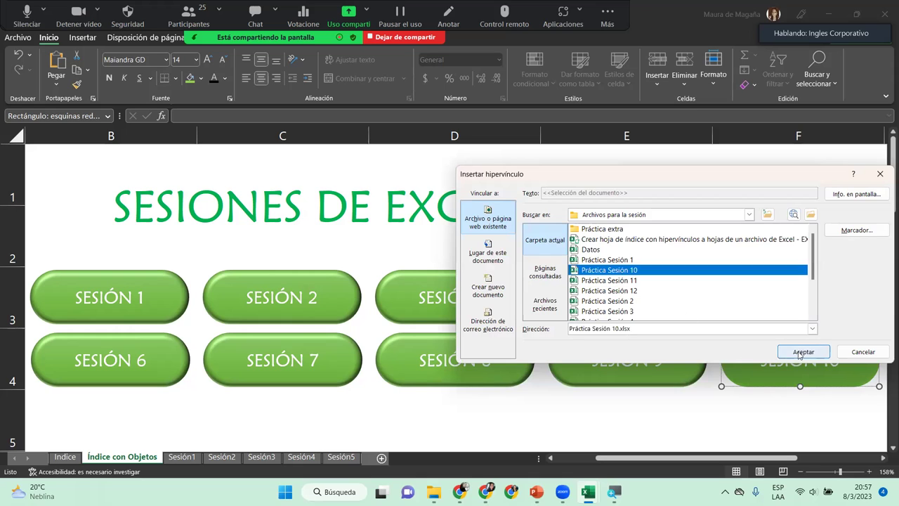
click(787, 353)
click(548, 434)
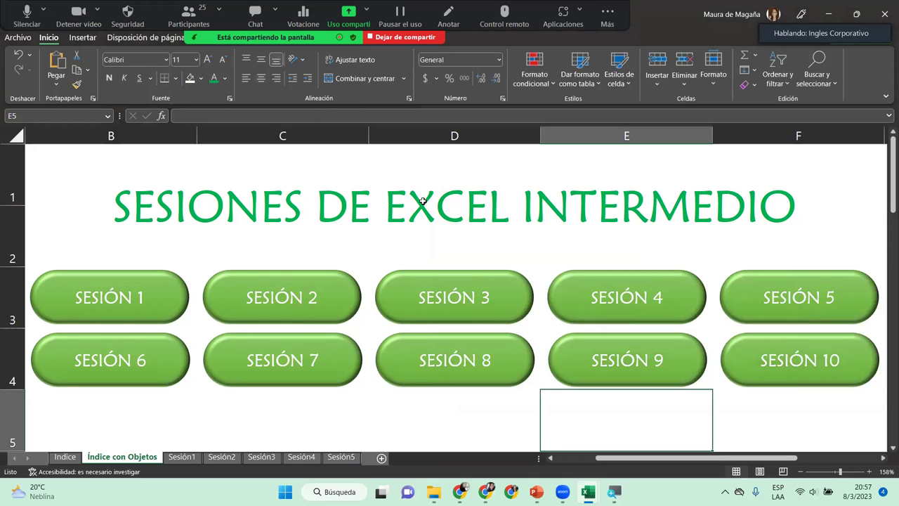
click(368, 232)
click(634, 358)
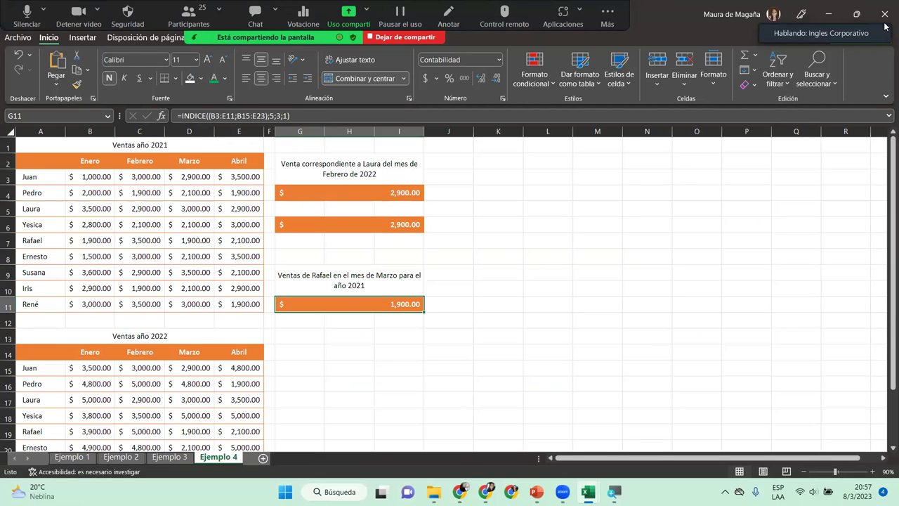
click(884, 14)
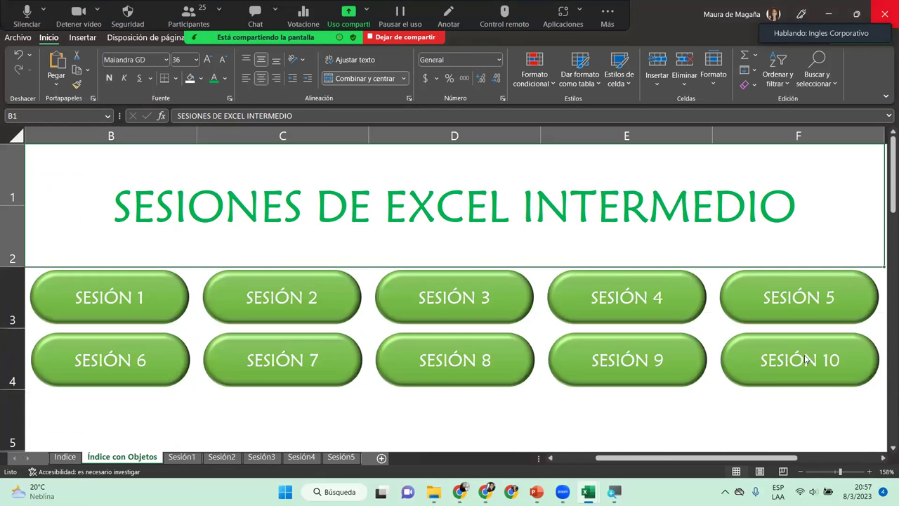
click(805, 355)
click(884, 6)
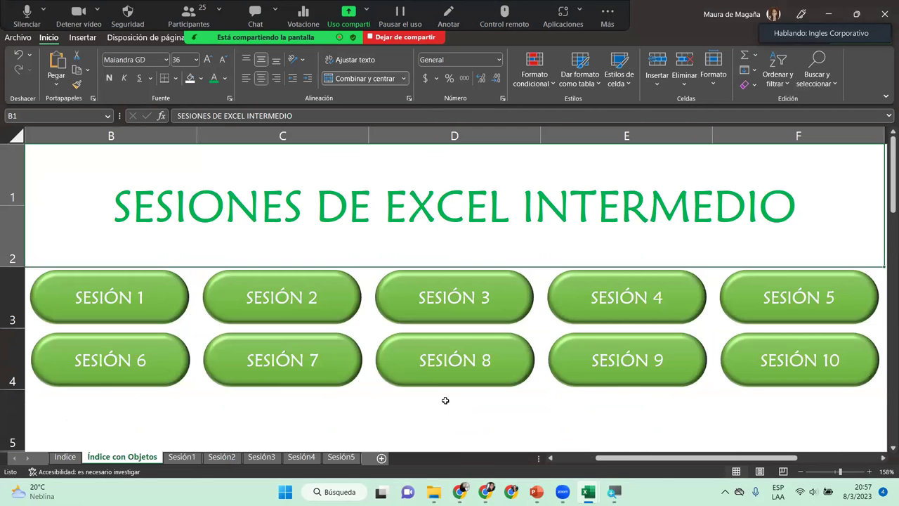
click(303, 371)
click(373, 279)
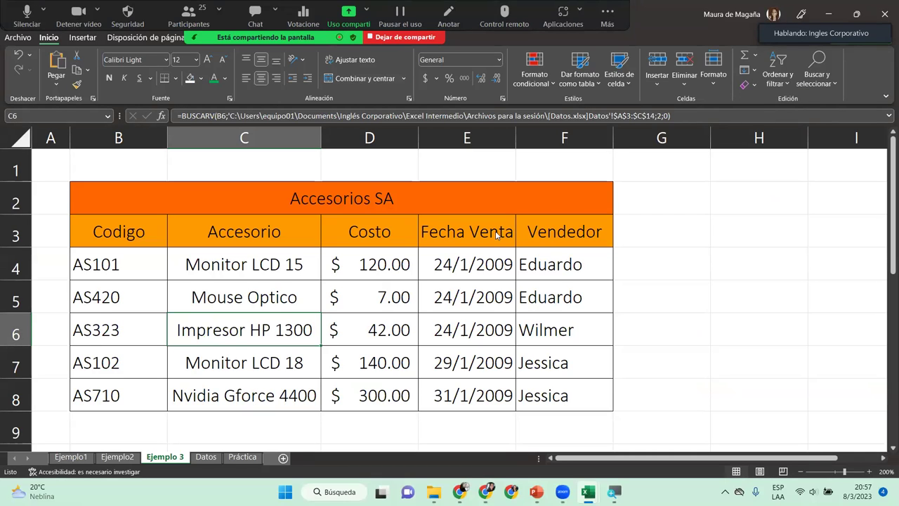
key(ctrl+w)
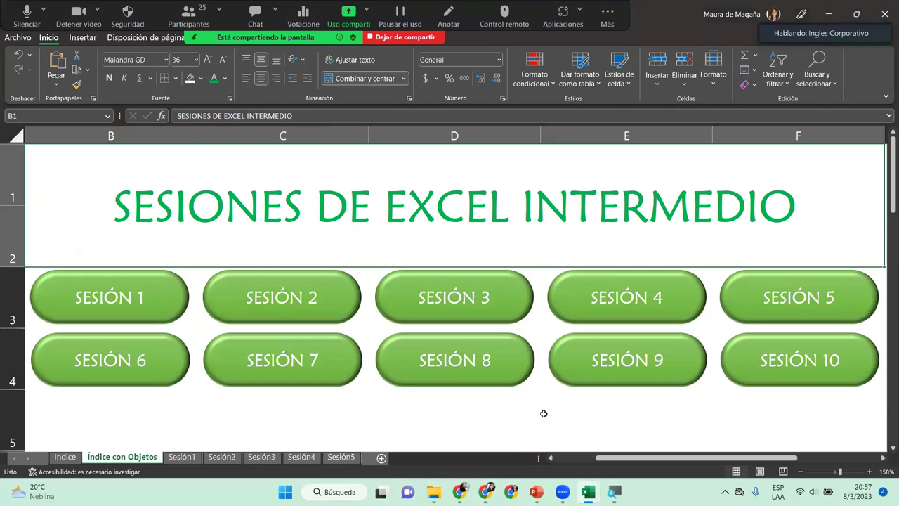
mouse_move(589, 492)
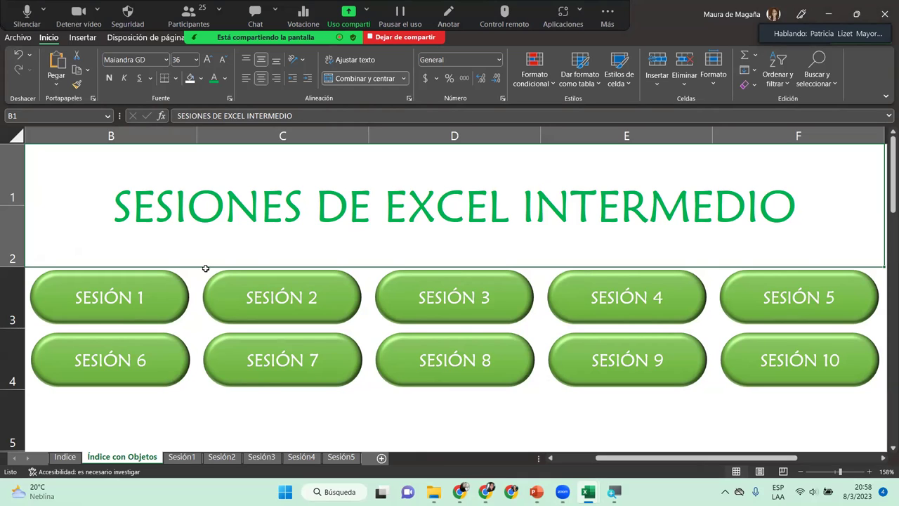
Step: Leave the SESIÓN 1 button unchanged, select title cell B1 and stop sharing the screen
right_click(159, 298)
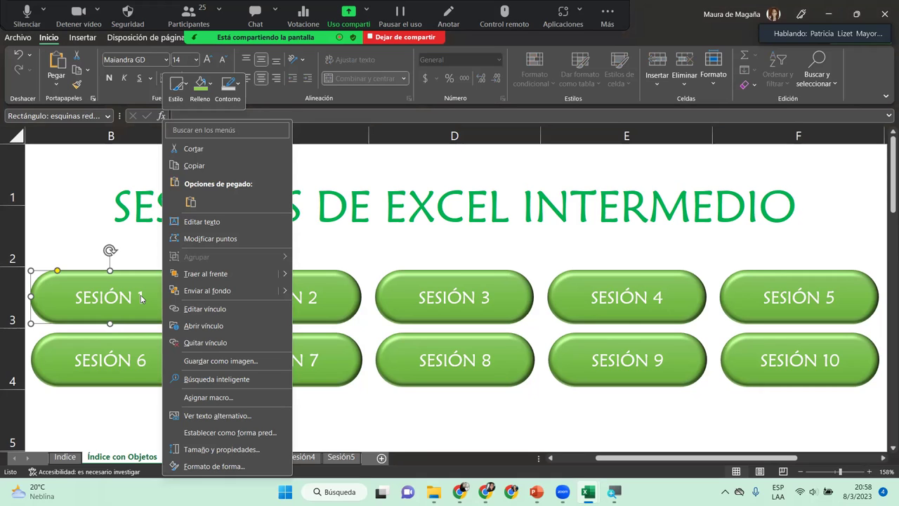
click(81, 184)
click(82, 183)
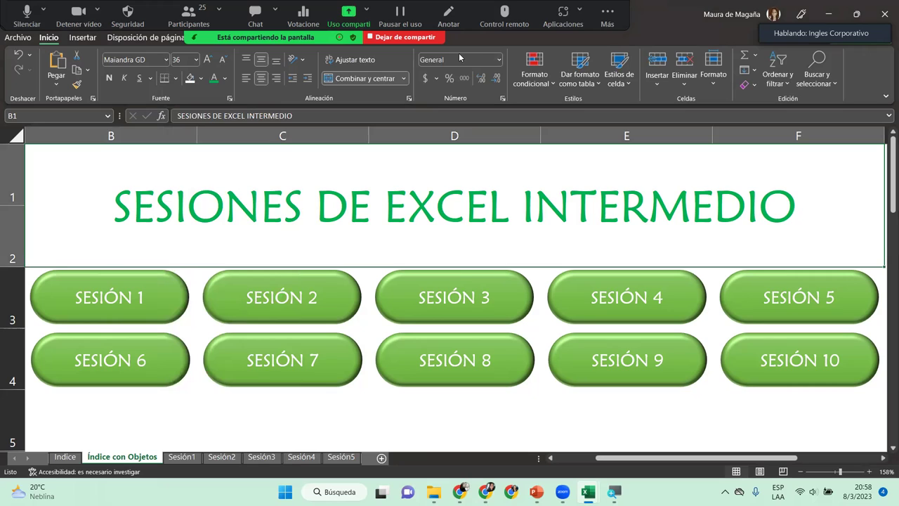
click(389, 39)
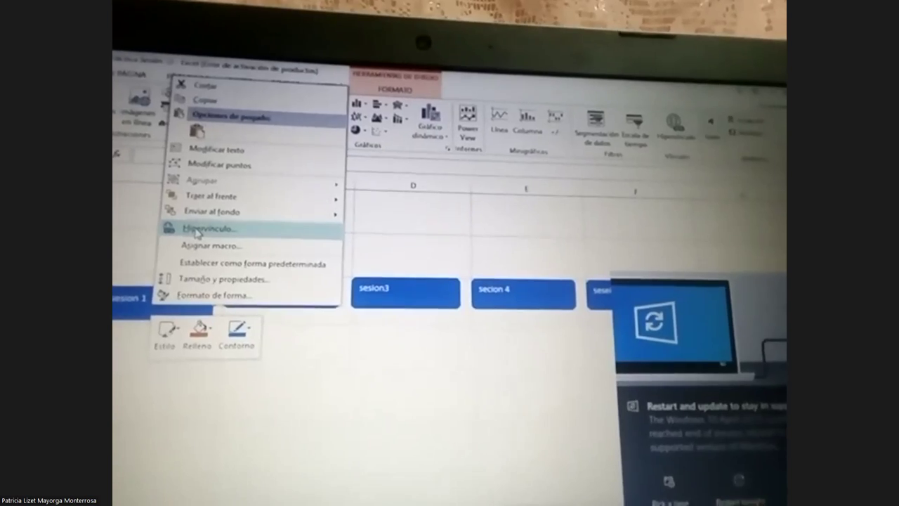
Step: Return to the Excel window showing the Índice con Objetos sheet
click(206, 236)
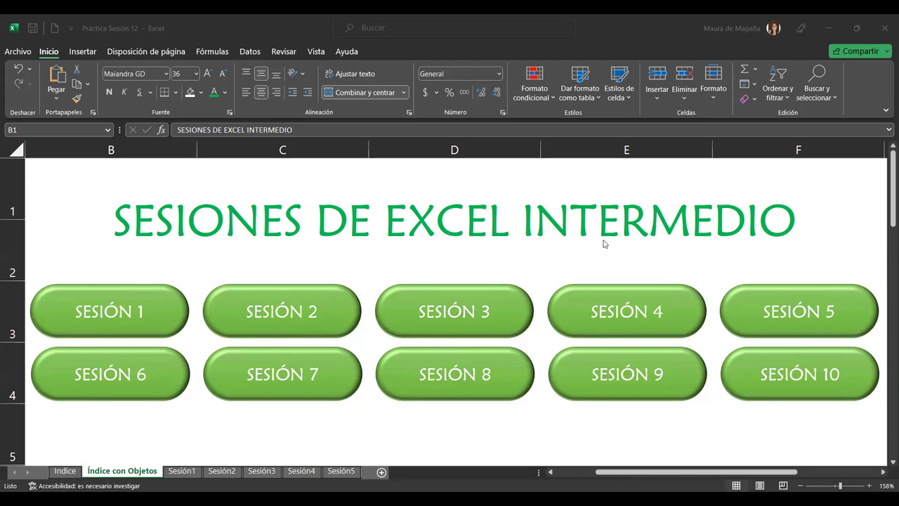
Step: Hide the row and column headings from the Vista tab and look over the sheet
click(317, 53)
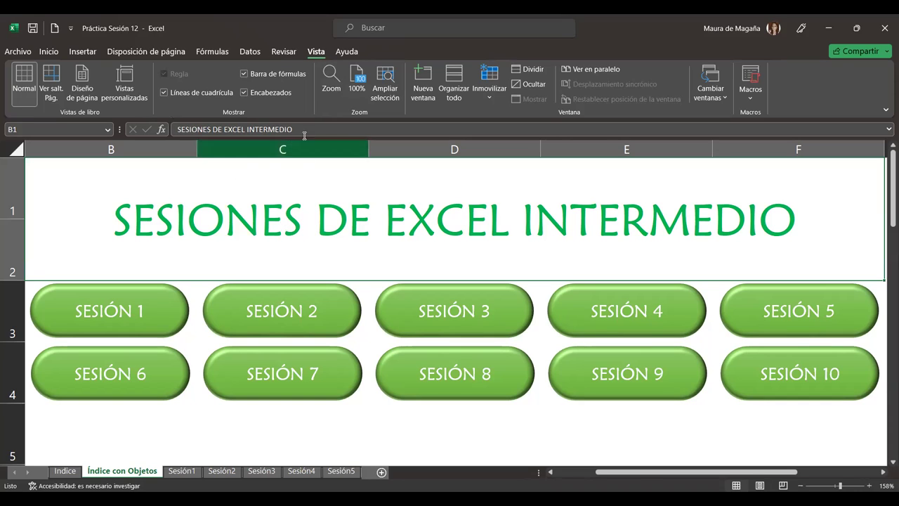
click(244, 93)
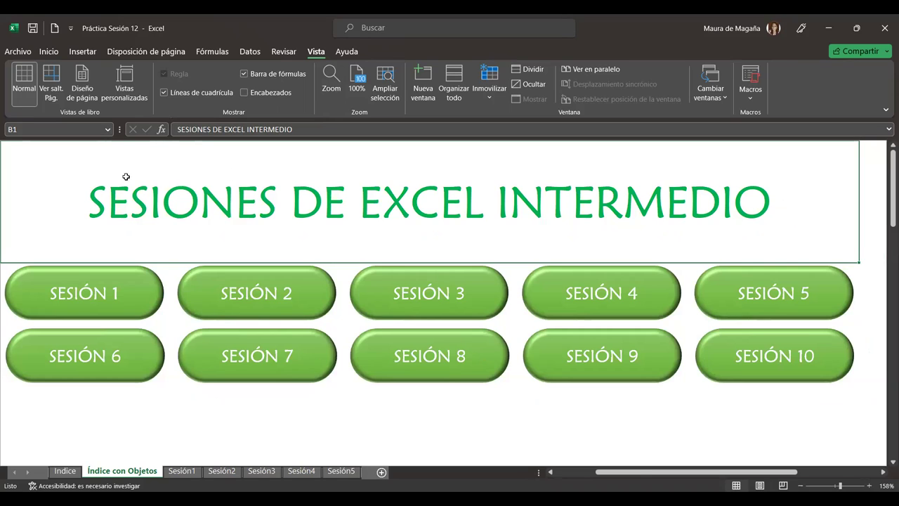
click(323, 418)
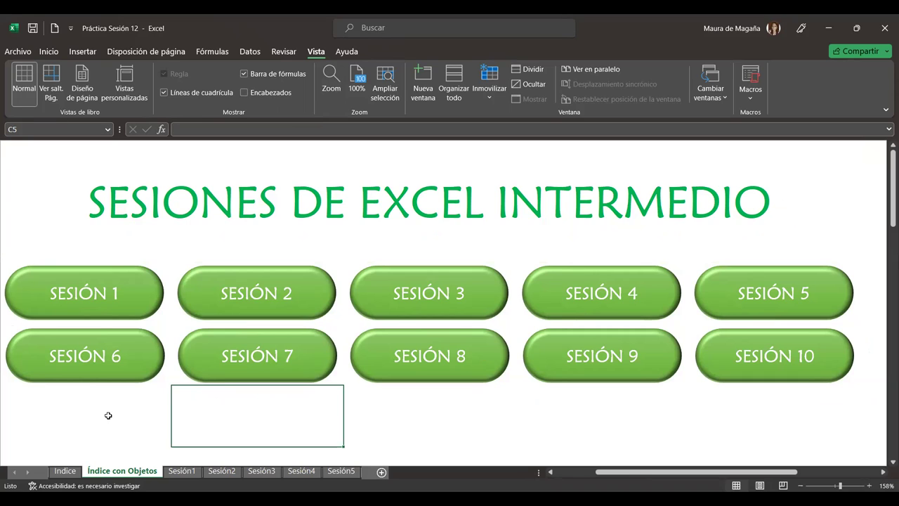
click(360, 228)
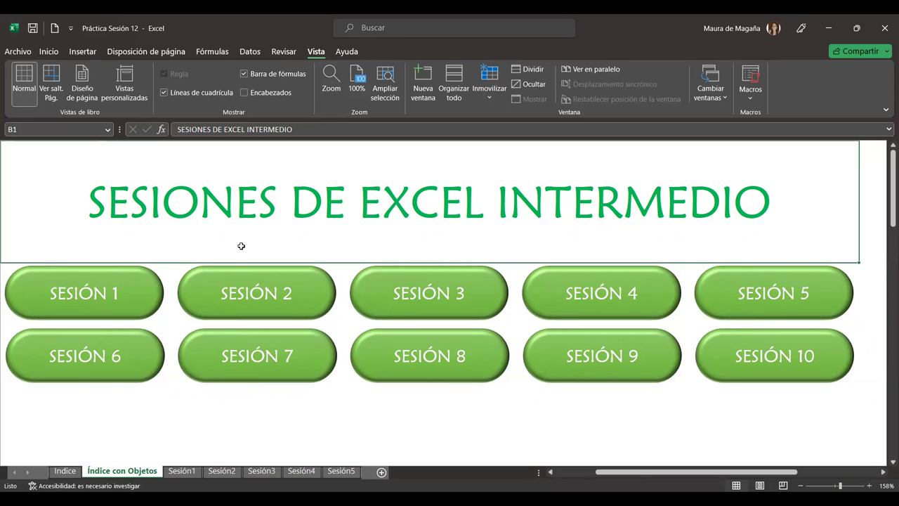
Step: Check the SESIÓN 1 button and cells, then turn the Encabezados back on
right_click(141, 290)
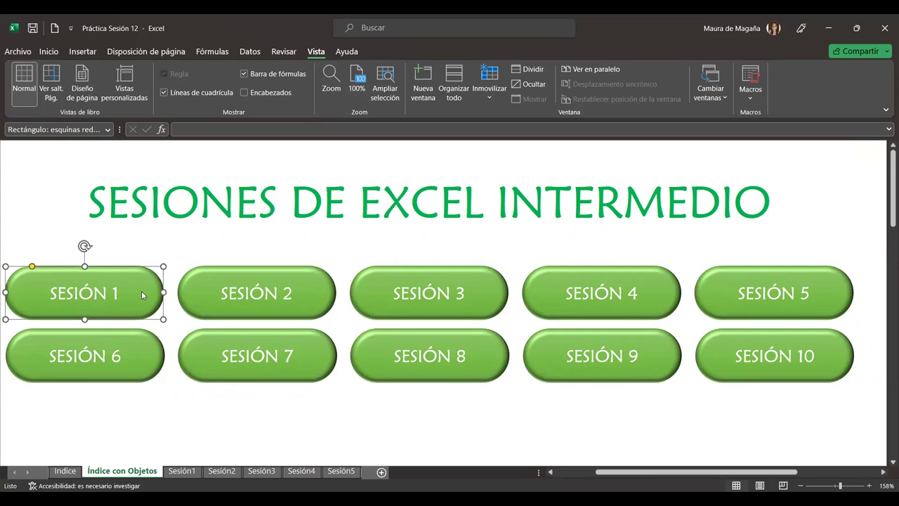
key(Escape)
click(257, 451)
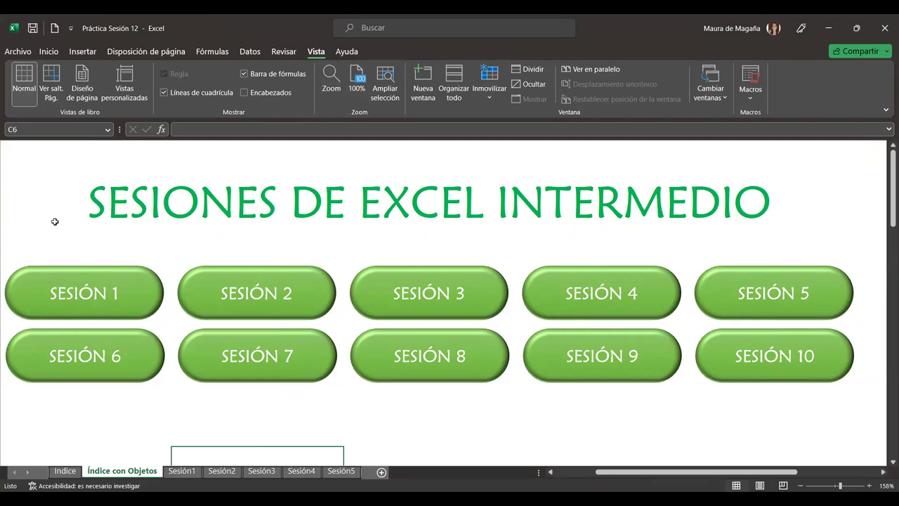
click(28, 144)
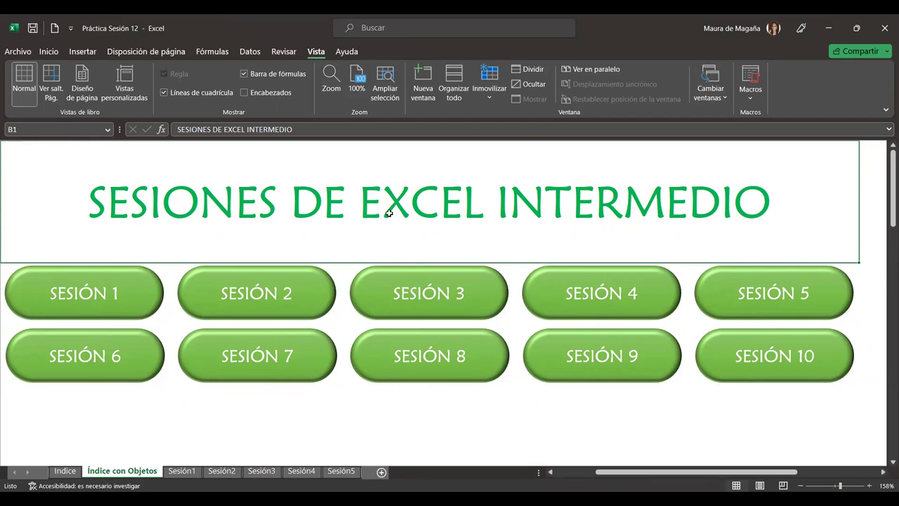
click(245, 92)
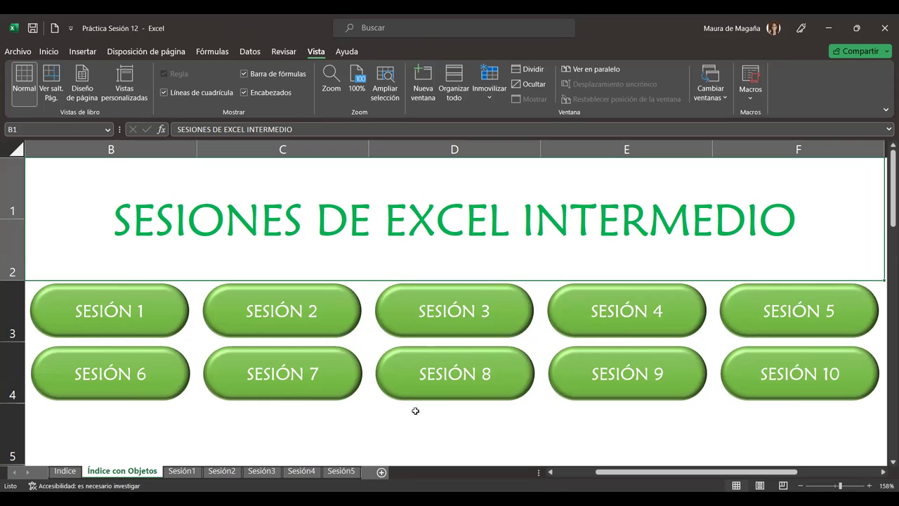
Step: Zoom so the selected title and button block B1:F5 fits the window
scroll(628, 373, down, 1)
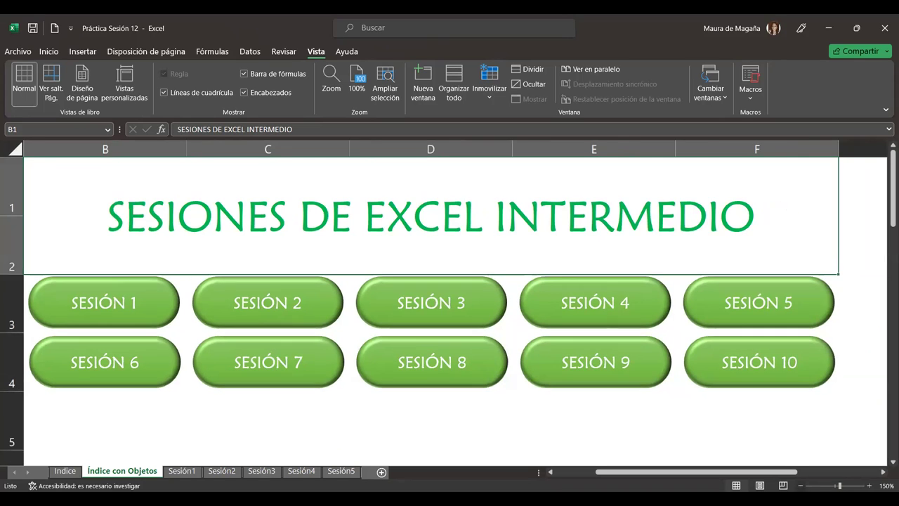
scroll(627, 373, down, 1)
scroll(627, 373, down, 1)
scroll(627, 373, down, 1)
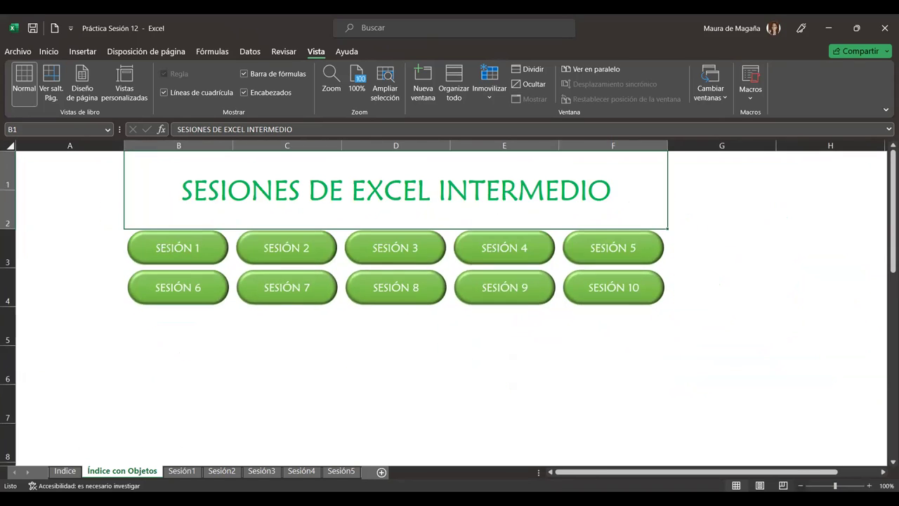
click(657, 386)
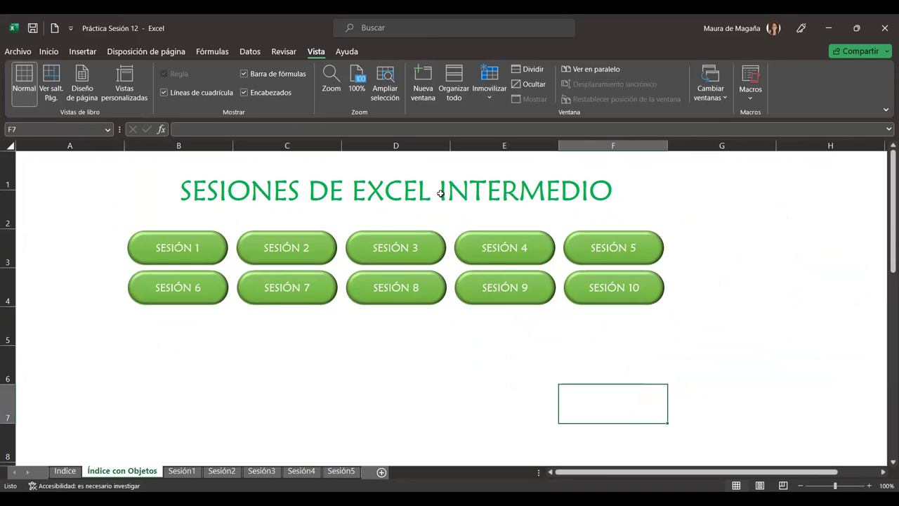
mouse_move(293, 177)
mouse_down()
mouse_move(266, 267)
mouse_move(281, 327)
mouse_up()
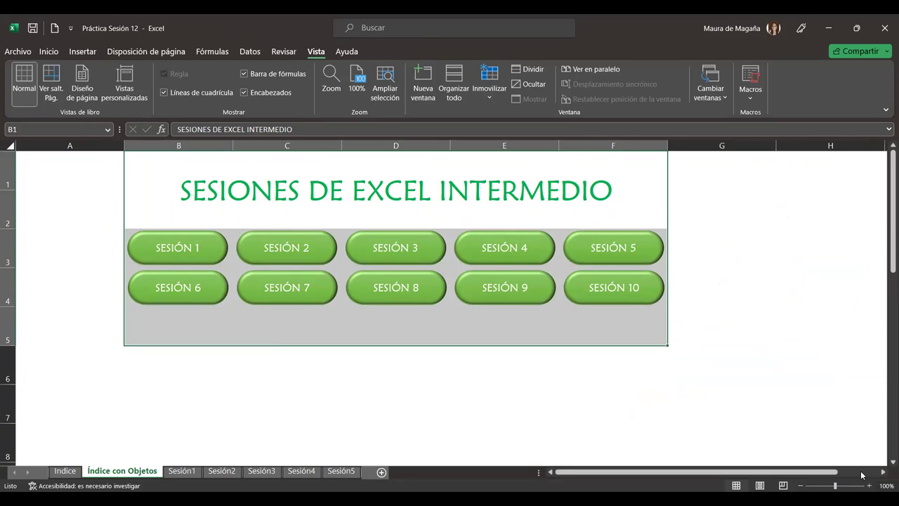
key(alt+w)
key(q)
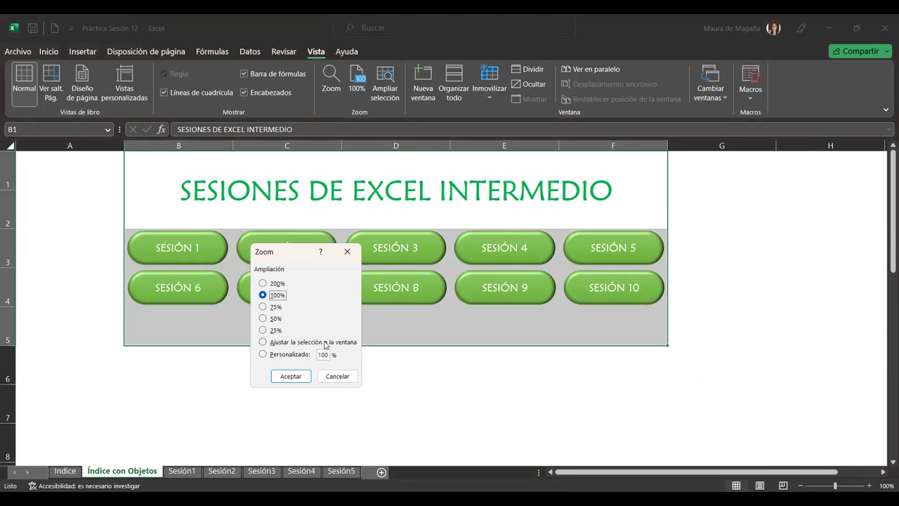
click(327, 342)
click(292, 377)
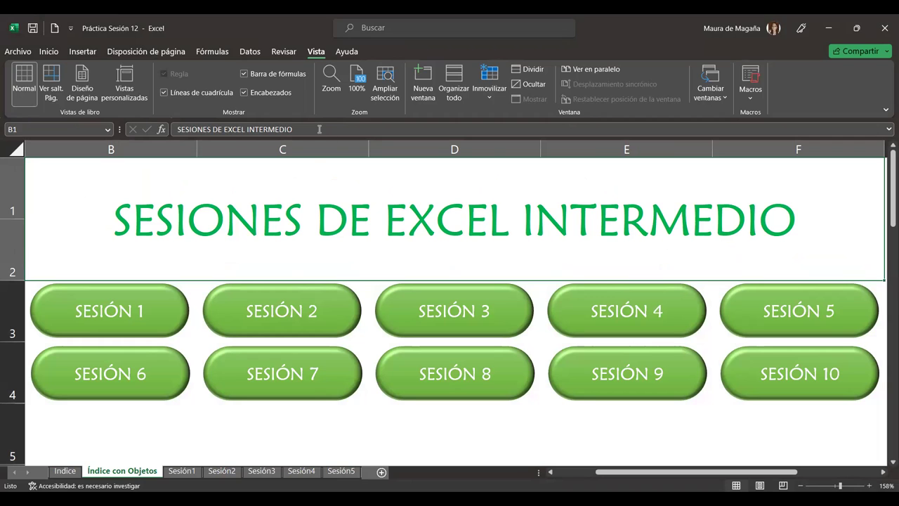
Step: Fine-tune the zoom level with the status-bar zoom controls
click(800, 485)
drag(790, 472, 757, 471)
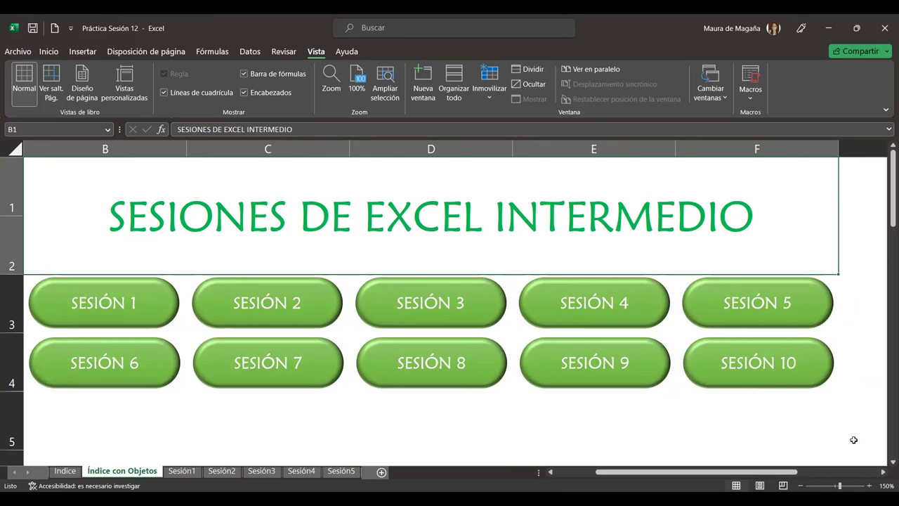
click(870, 485)
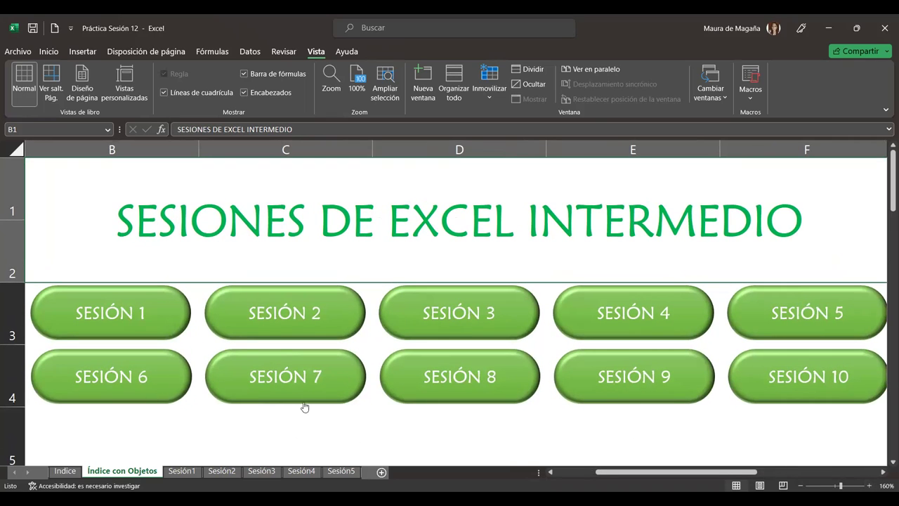
Step: Hide the formula bar, row and column headings, and gridlines
click(245, 73)
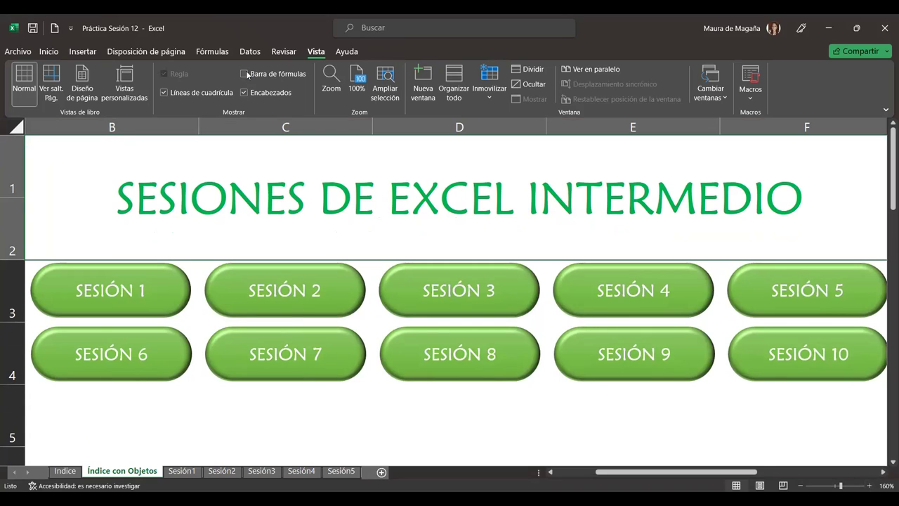
click(245, 93)
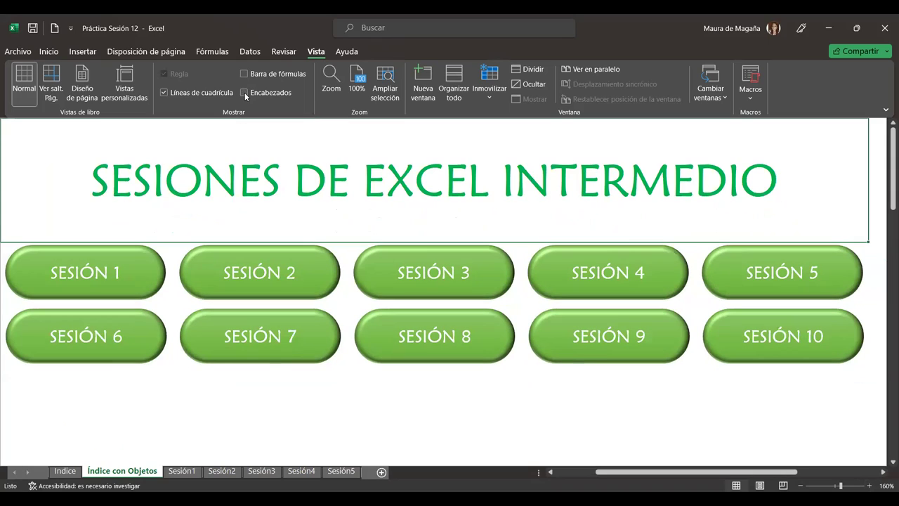
click(165, 93)
click(250, 427)
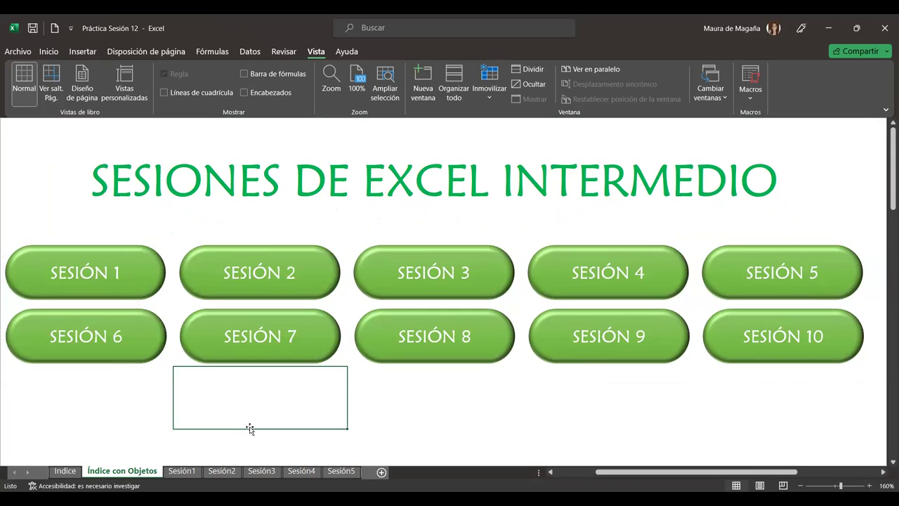
drag(402, 469, 418, 429)
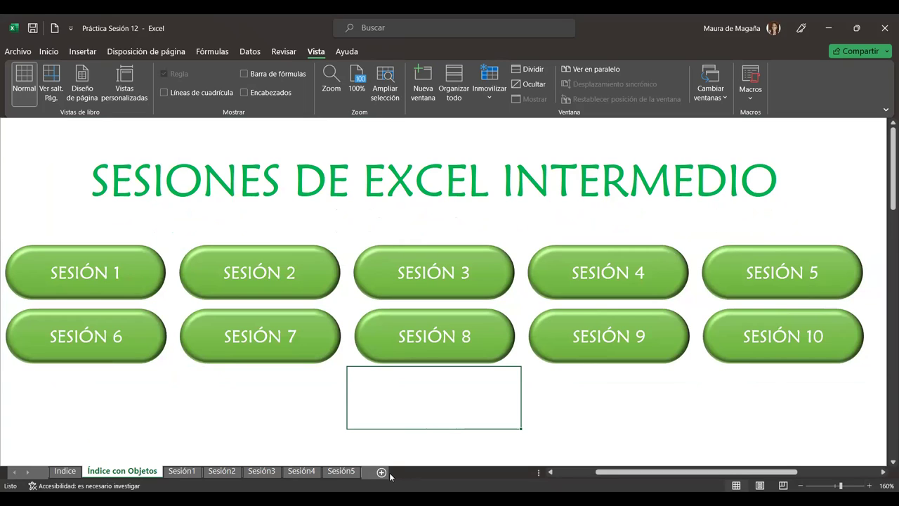
Step: Zoom the button rows to fit the window, then switch to the Indice sheet
click(138, 175)
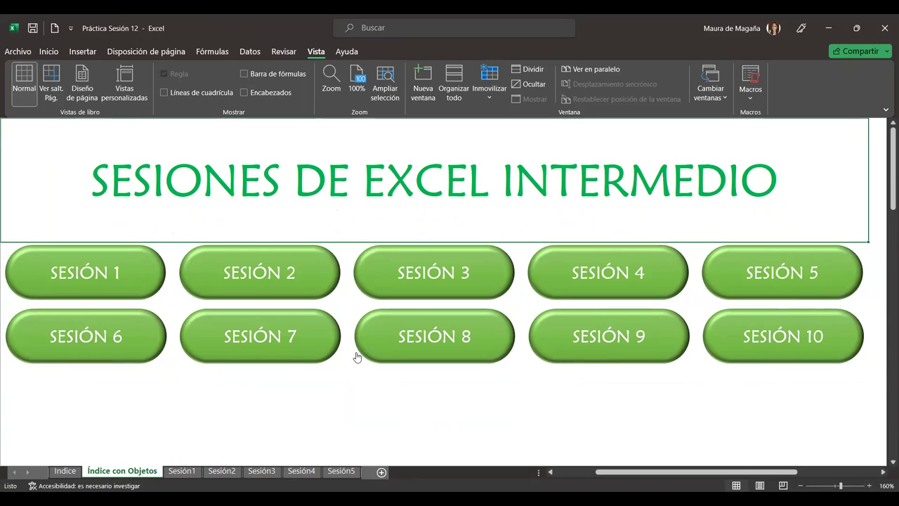
click(233, 245)
drag(242, 375, 245, 402)
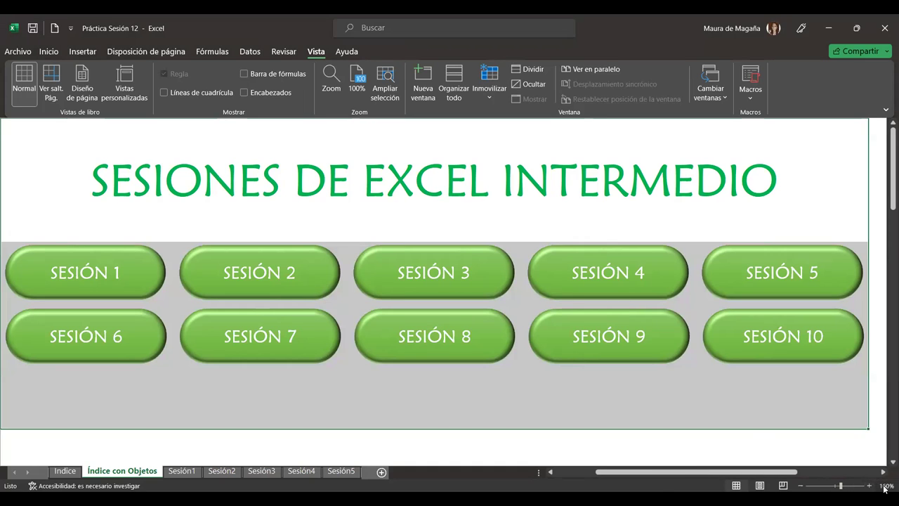
click(885, 489)
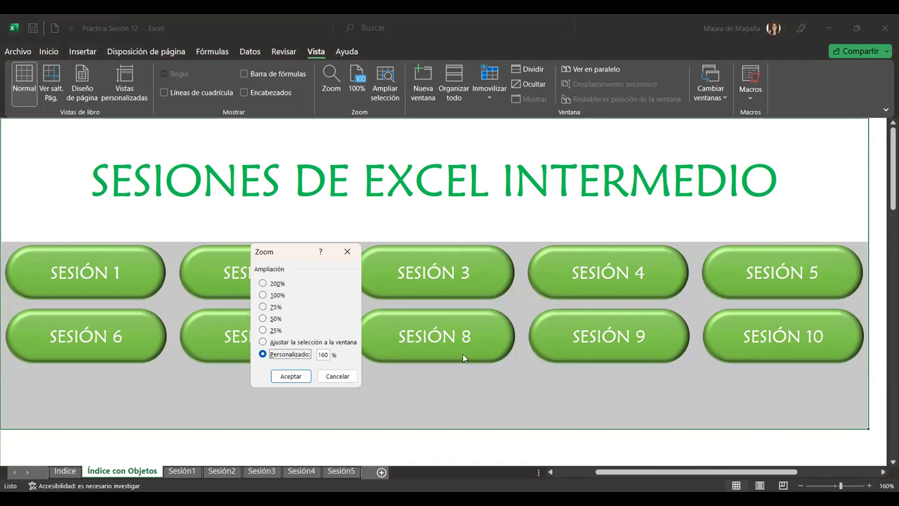
click(281, 345)
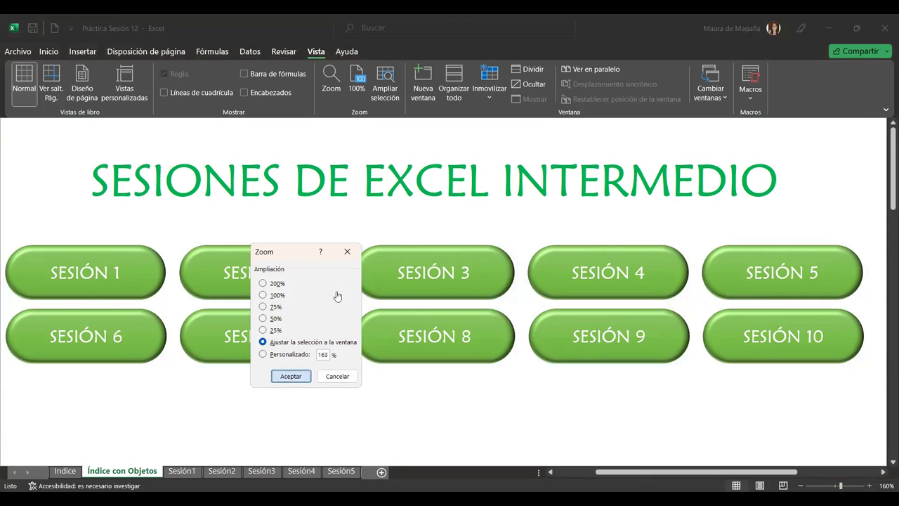
key(Return)
click(359, 234)
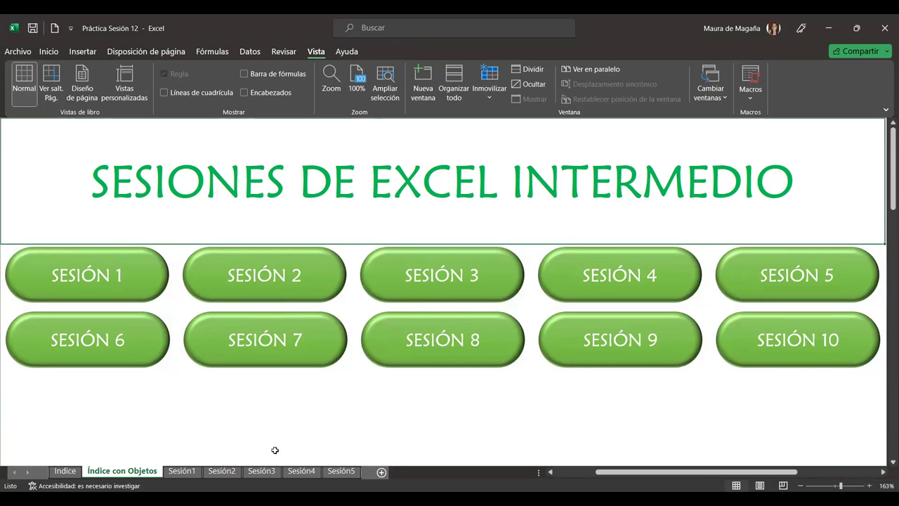
click(65, 471)
click(289, 311)
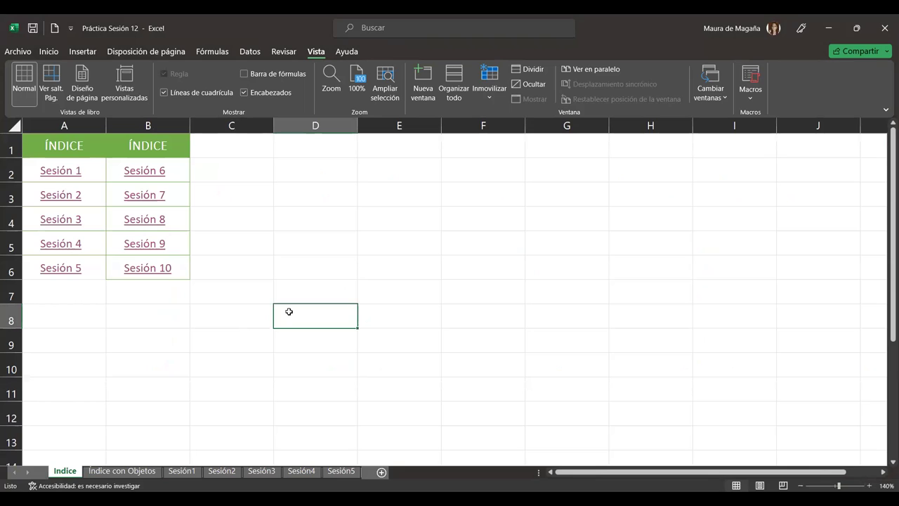
click(209, 328)
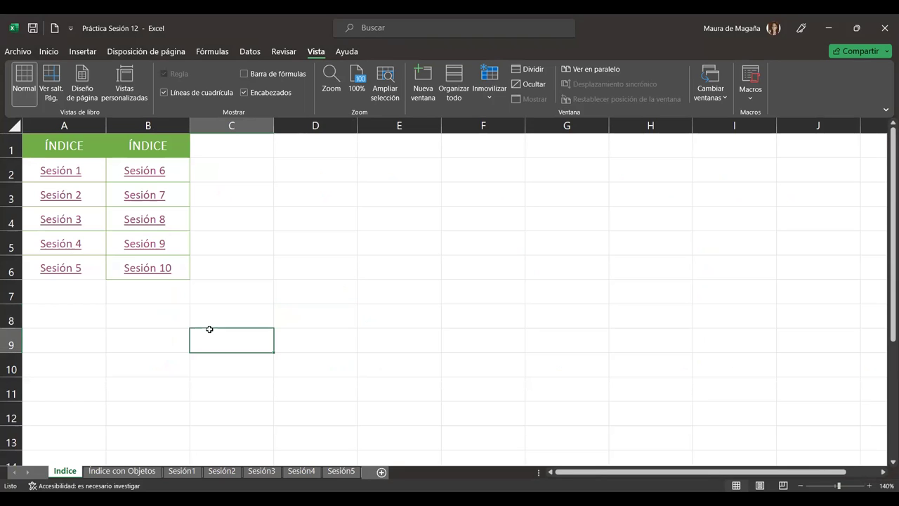
click(161, 341)
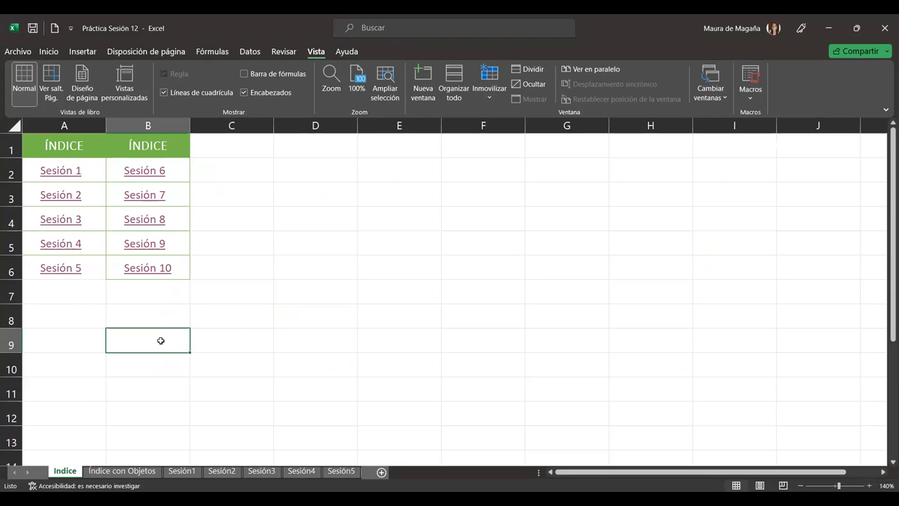
drag(302, 151, 311, 232)
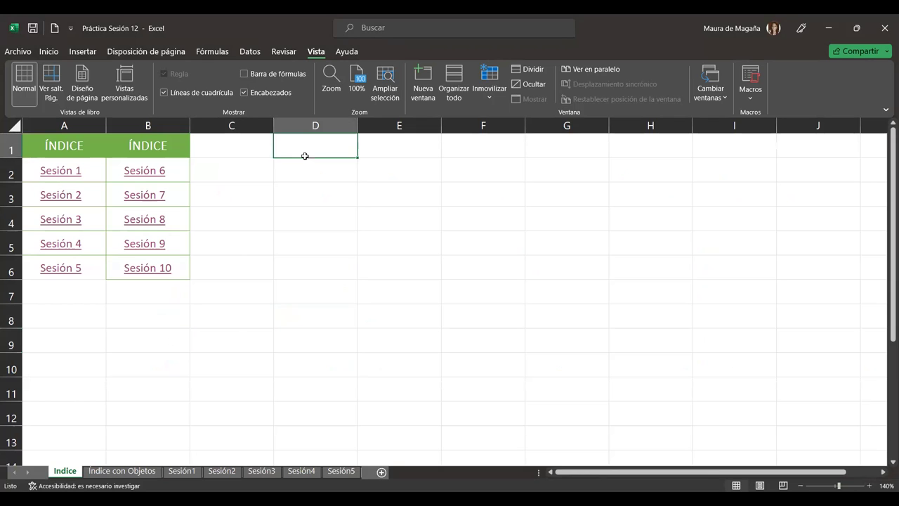
click(47, 53)
drag(322, 154, 338, 274)
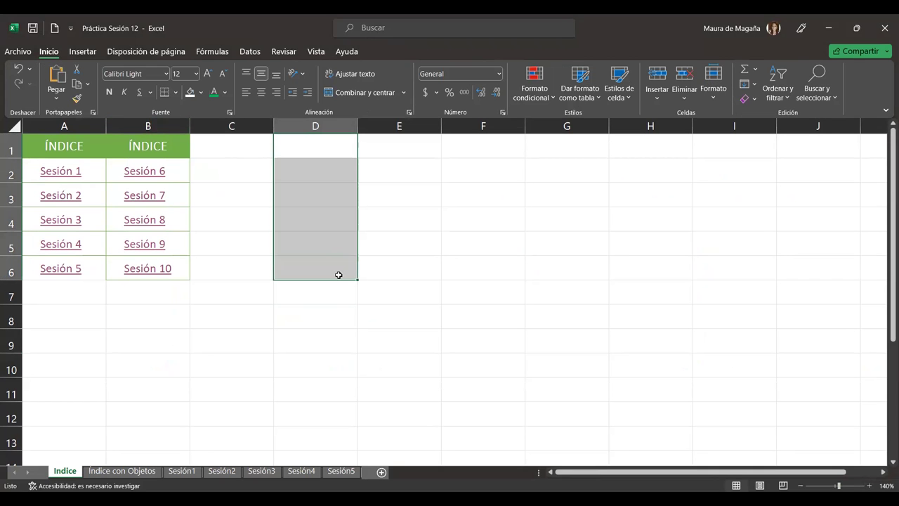
click(362, 94)
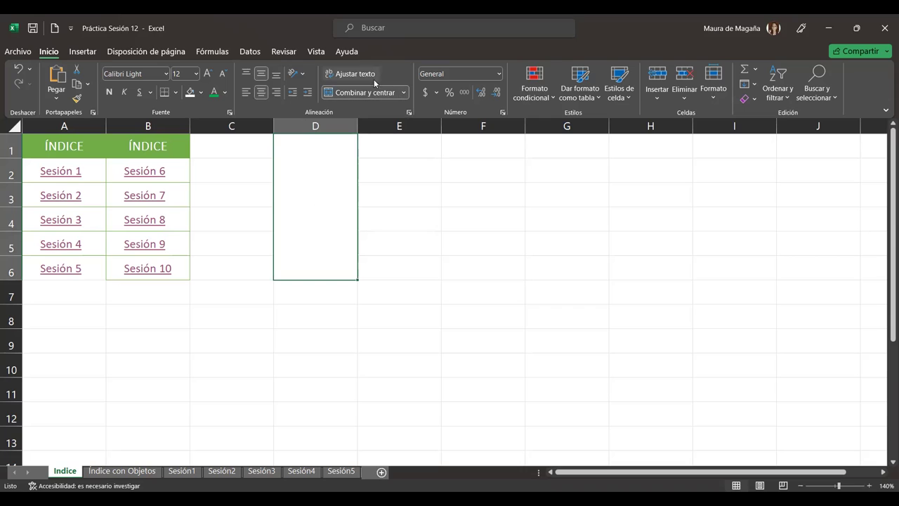
click(365, 94)
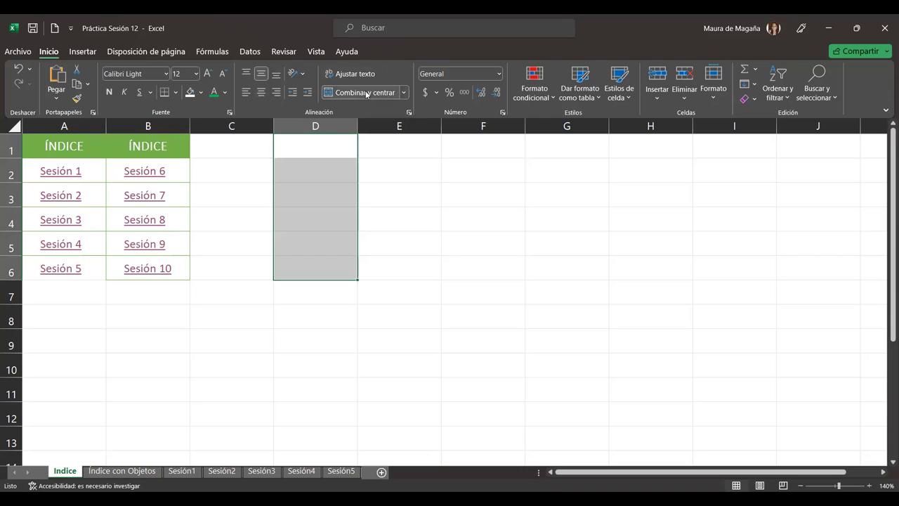
click(313, 192)
click(308, 171)
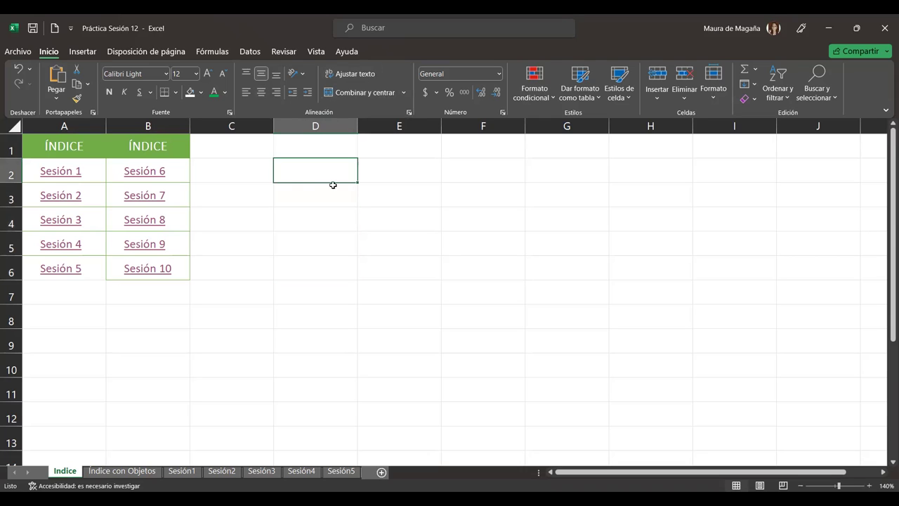
click(340, 228)
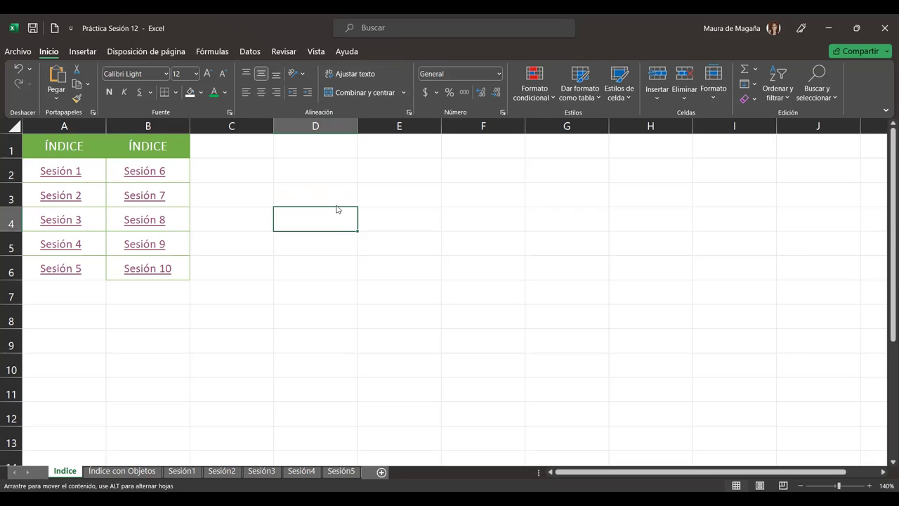
click(339, 200)
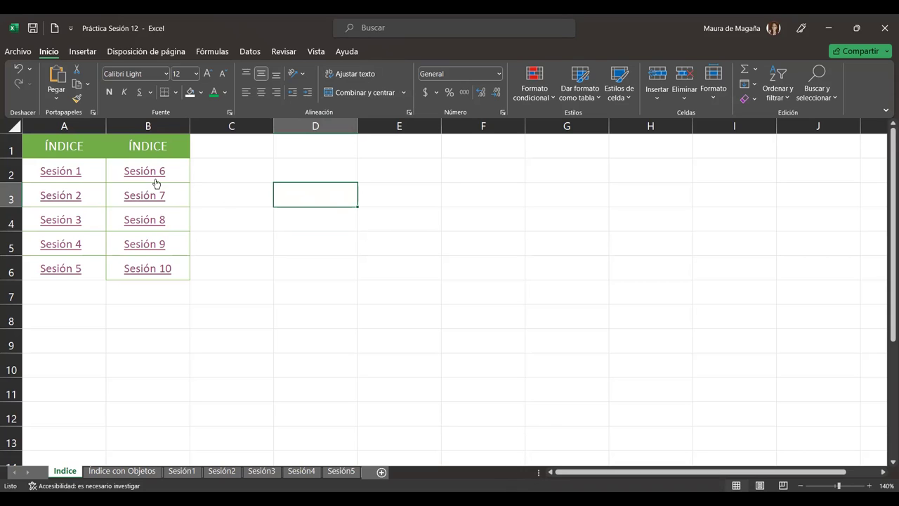
click(114, 145)
click(85, 144)
click(118, 146)
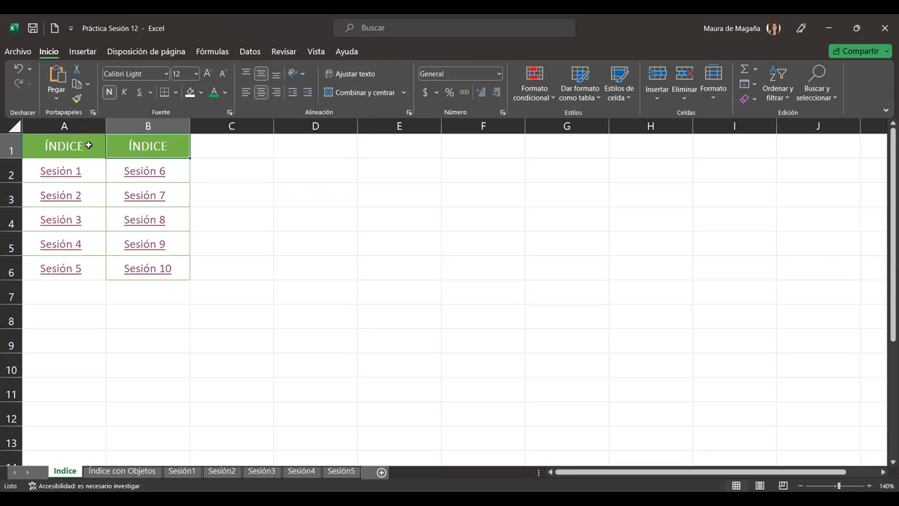
click(88, 144)
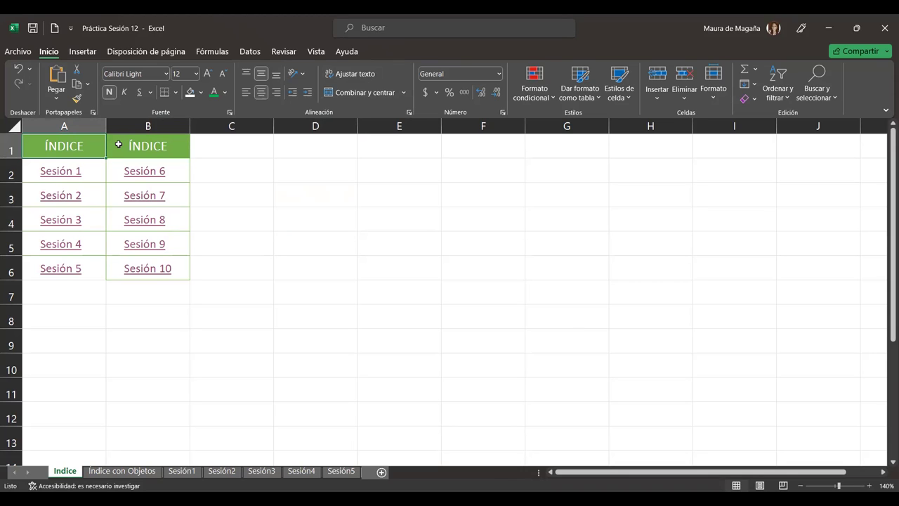
click(132, 128)
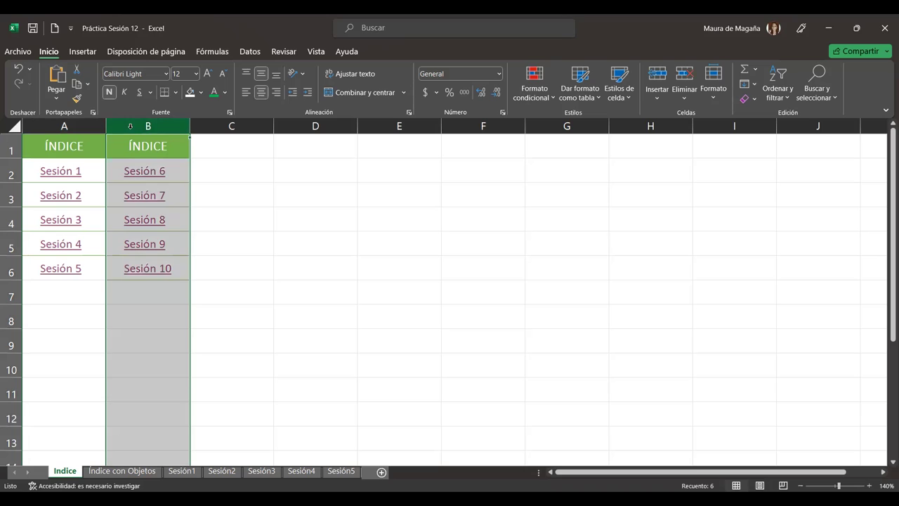
right_click(132, 129)
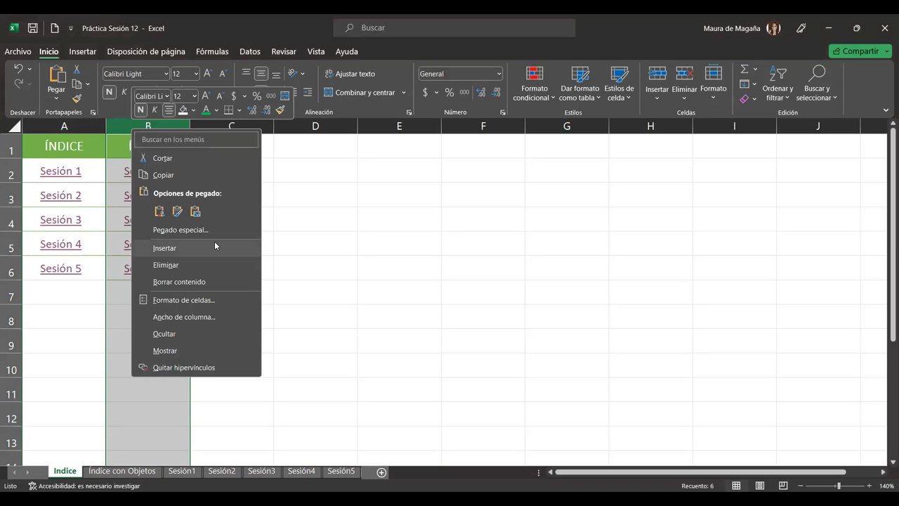
click(214, 246)
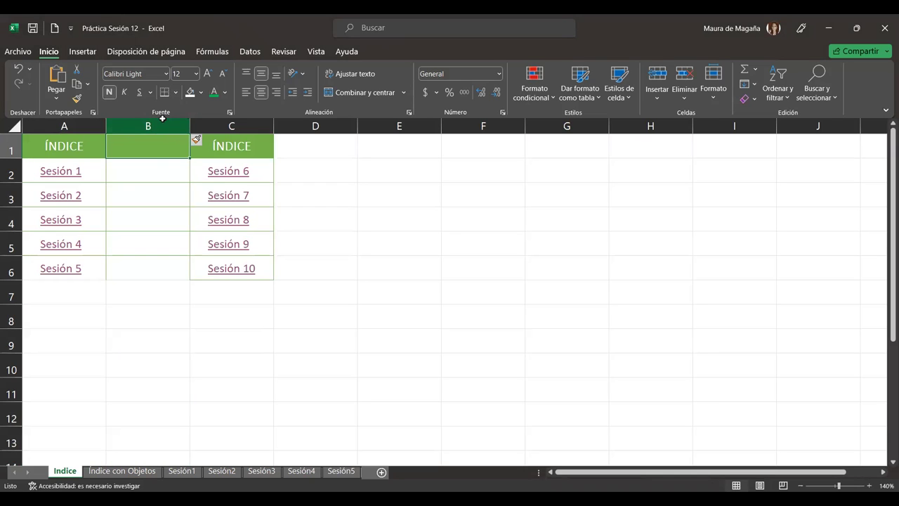
click(162, 120)
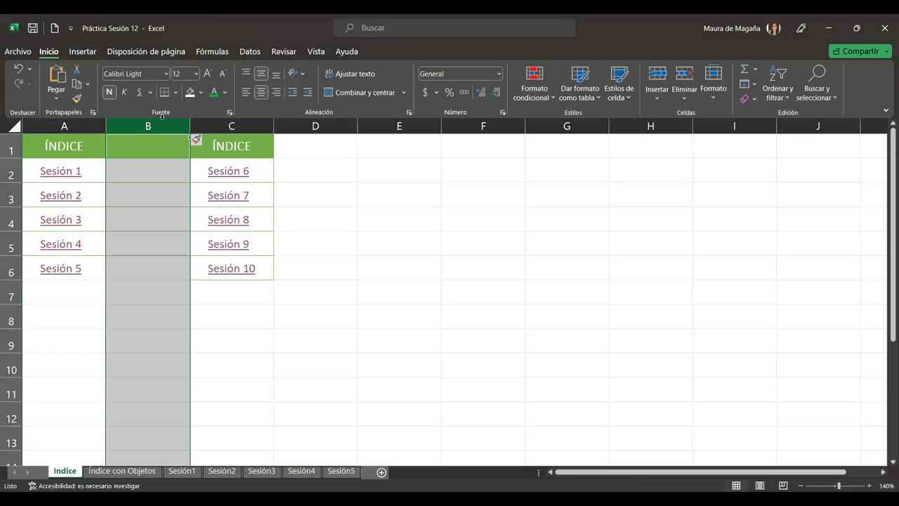
click(176, 94)
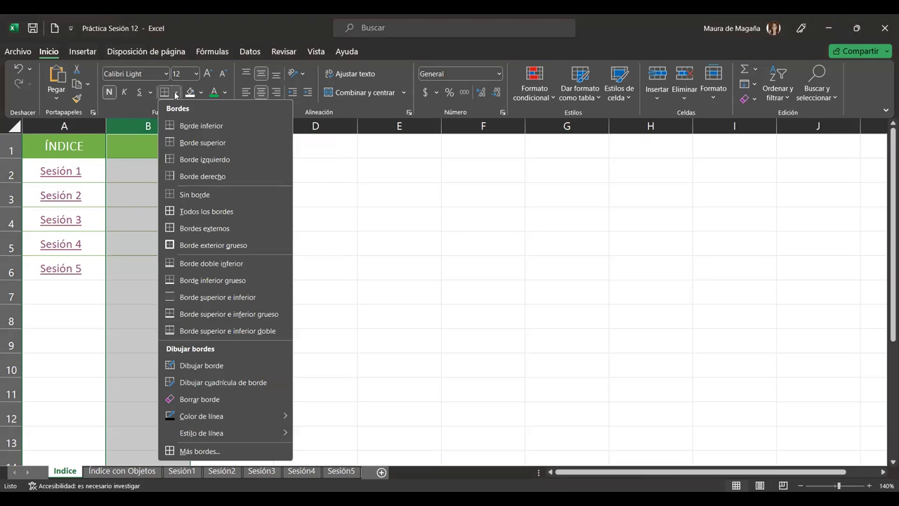
click(750, 99)
click(766, 134)
click(412, 209)
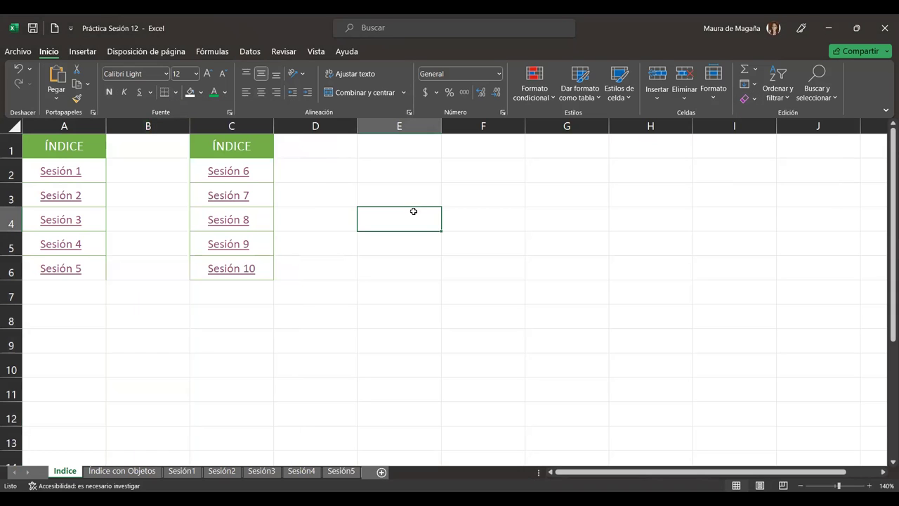
click(89, 150)
click(229, 147)
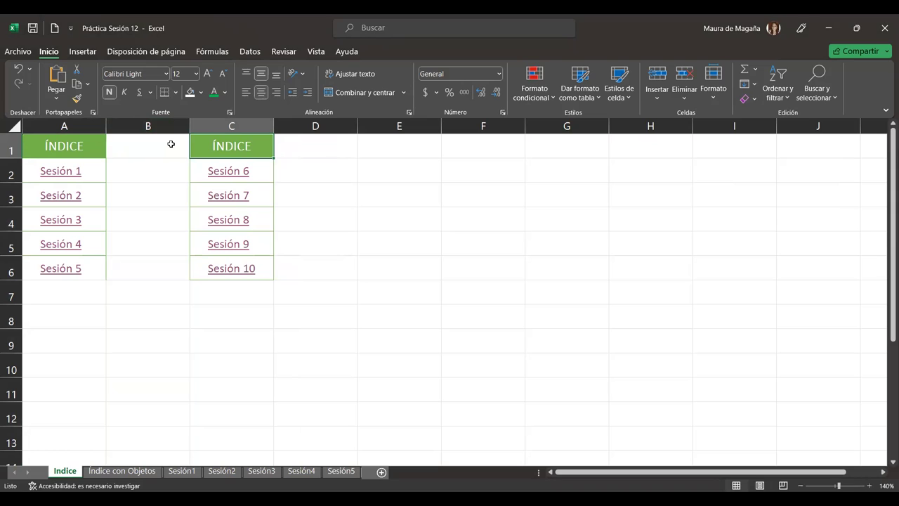
click(173, 148)
click(98, 150)
click(217, 154)
click(68, 145)
click(222, 145)
Step: On Índice con Objetos, unmerge the title and show the formula bar, gridlines and headers again
click(116, 471)
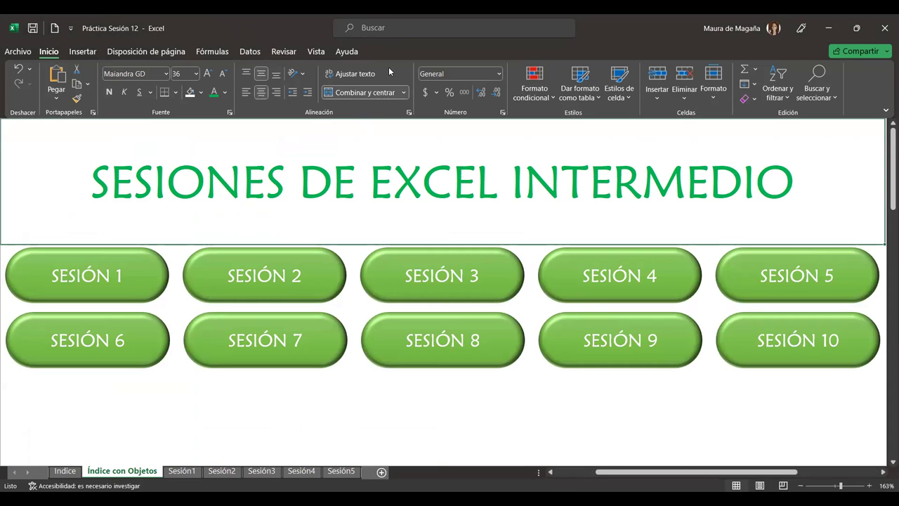
click(373, 95)
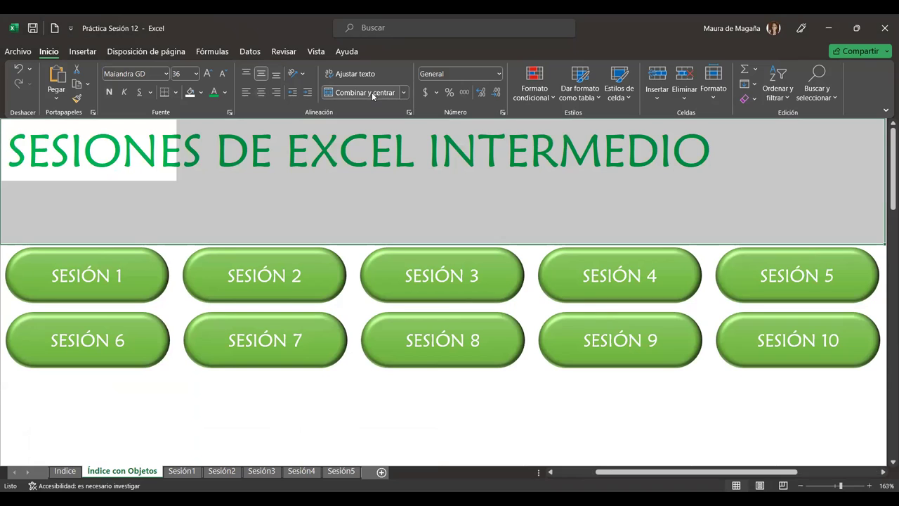
click(119, 160)
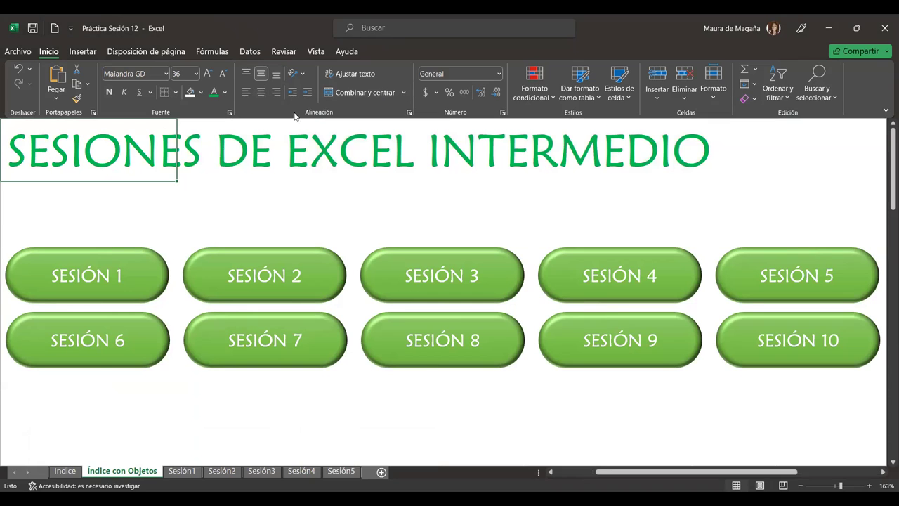
click(315, 54)
click(273, 73)
click(218, 93)
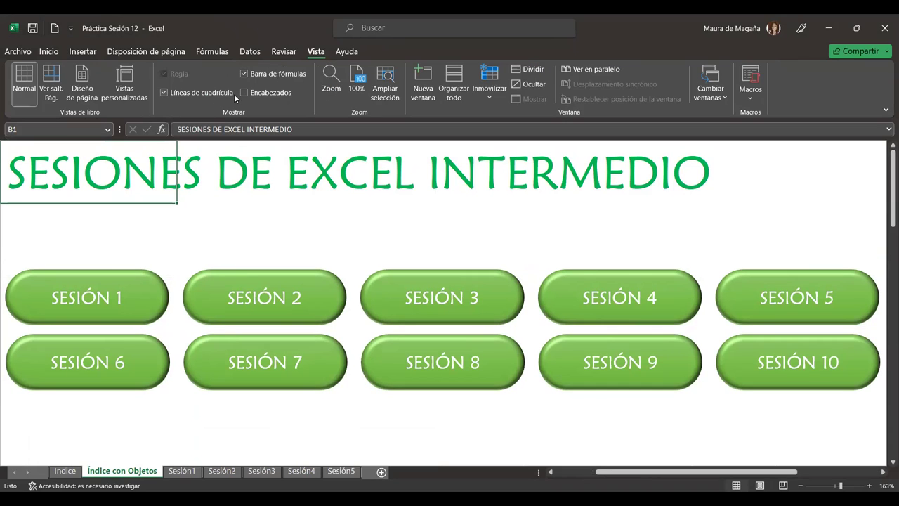
click(244, 93)
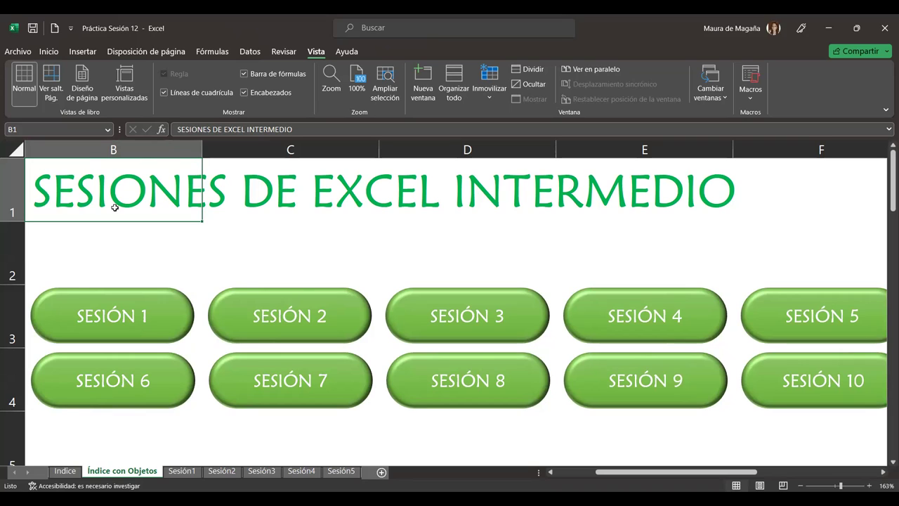
Step: Merge and centre the title across cells B1:F1 with Combinar y centrar
drag(115, 208, 763, 190)
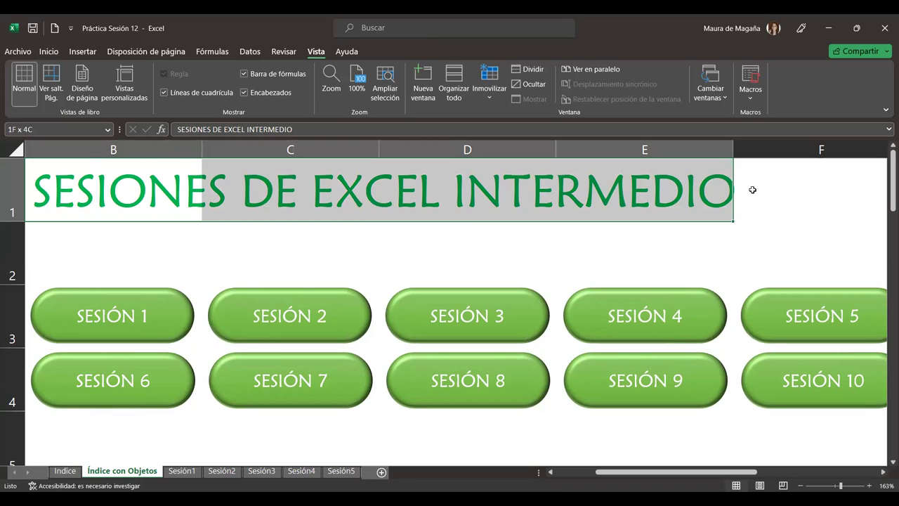
click(49, 52)
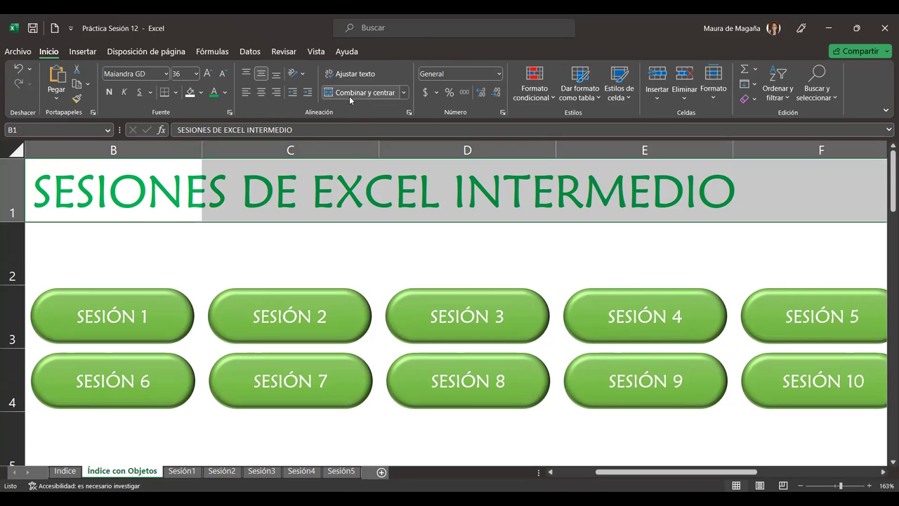
click(349, 96)
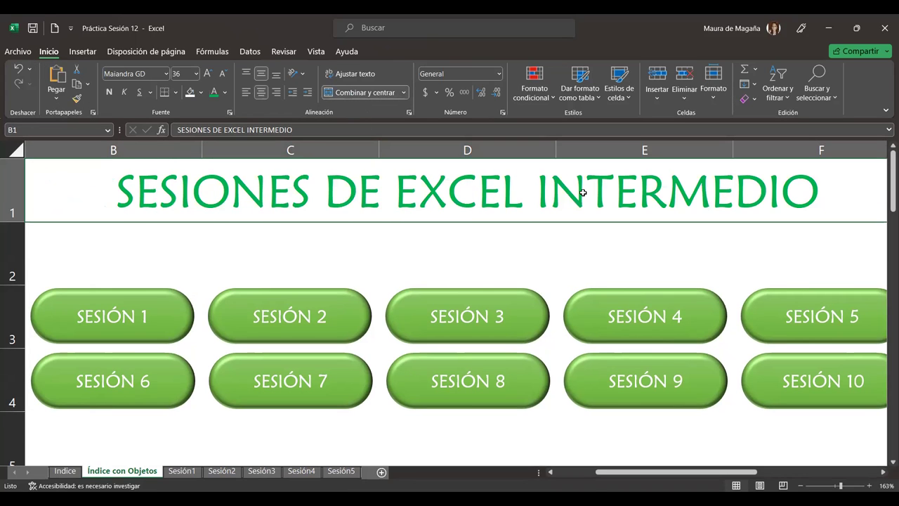
click(430, 246)
click(348, 197)
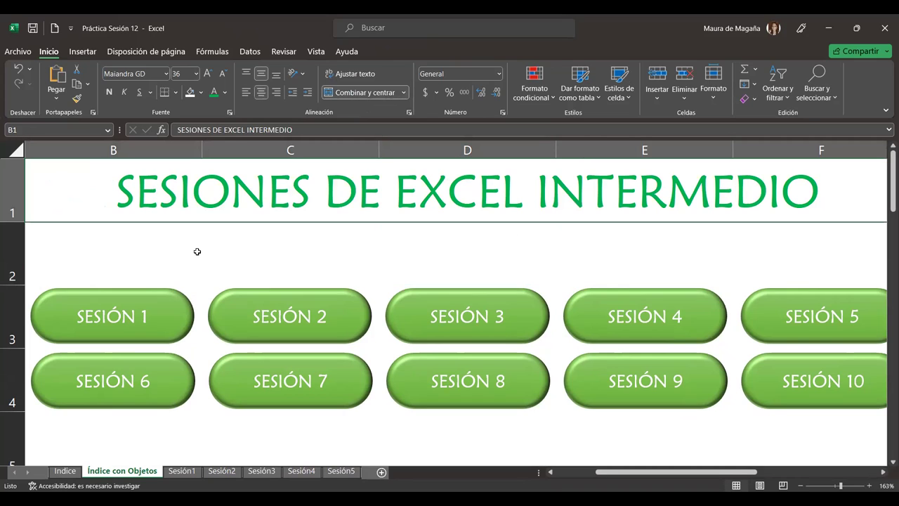
click(348, 442)
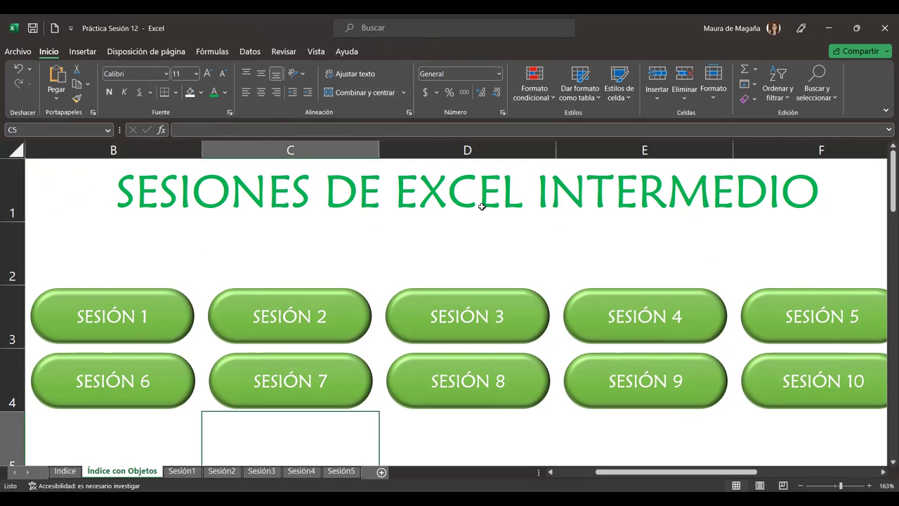
drag(477, 197, 495, 390)
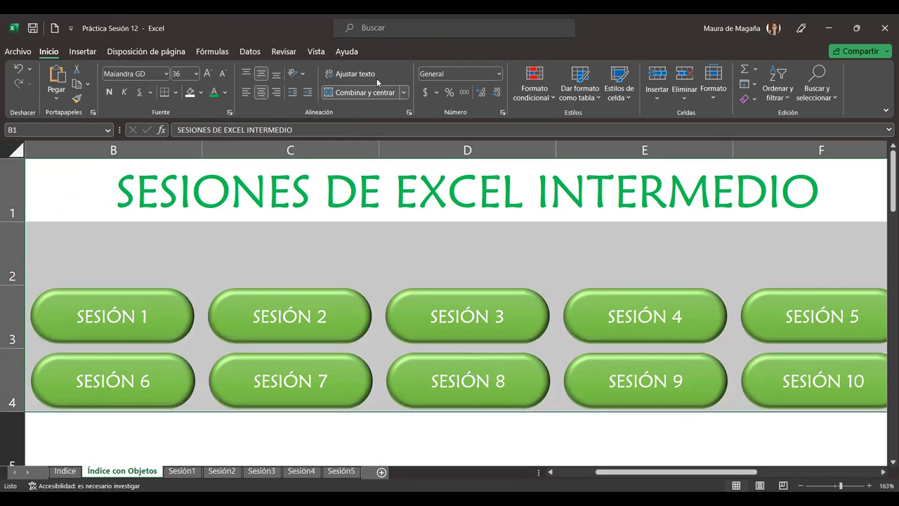
Step: Hide the formula bar, row and column headers, and gridlines from the Vista tab
click(320, 52)
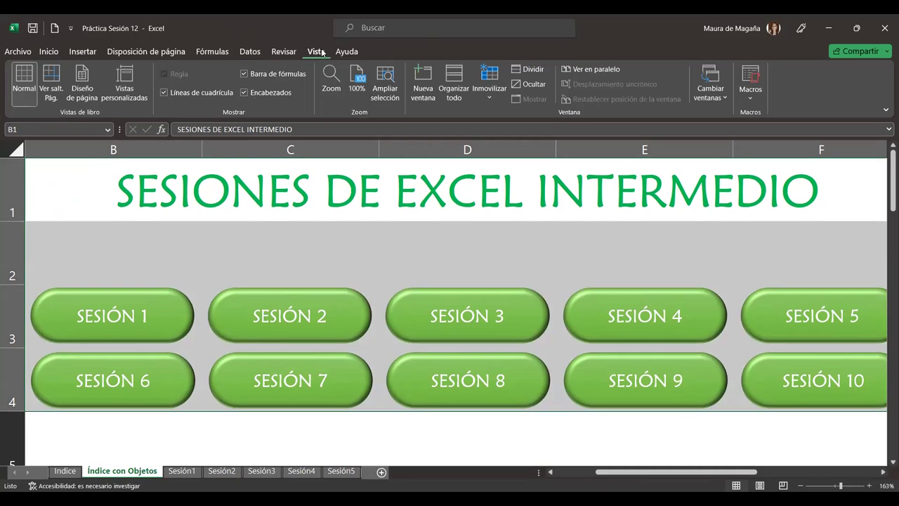
click(244, 74)
click(244, 93)
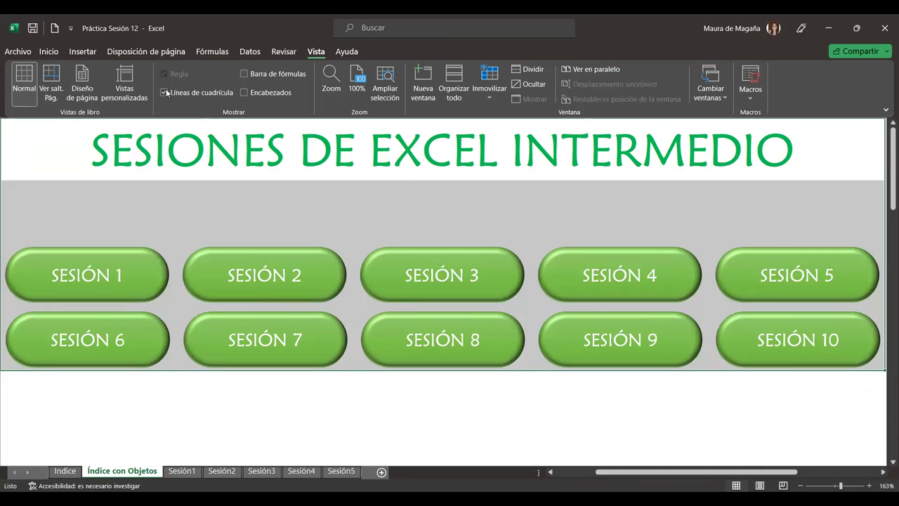
click(164, 92)
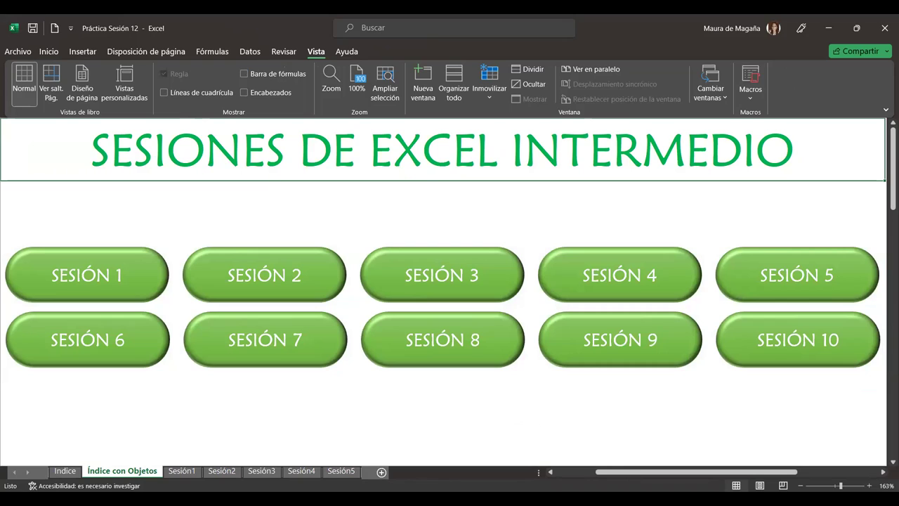
Step: Shrink row 2's height to close the gap under the title, showing headers only temporarily
click(105, 210)
click(213, 417)
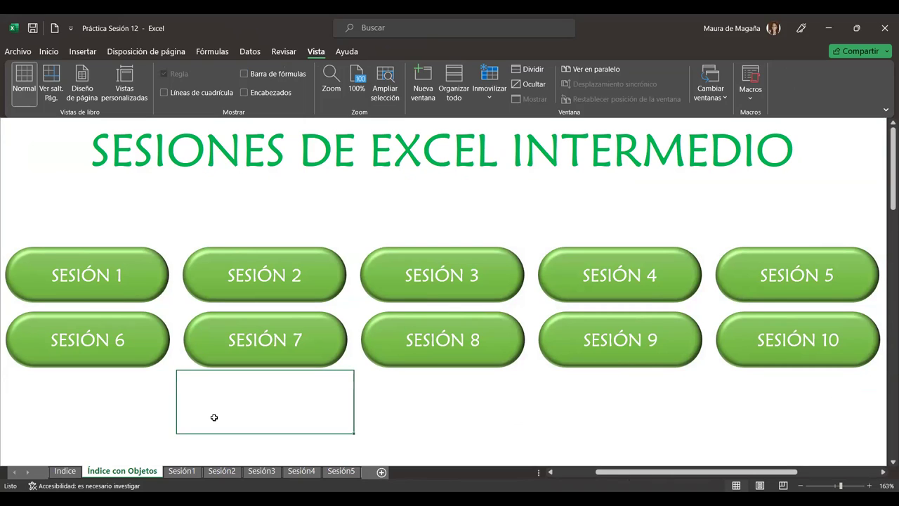
click(134, 420)
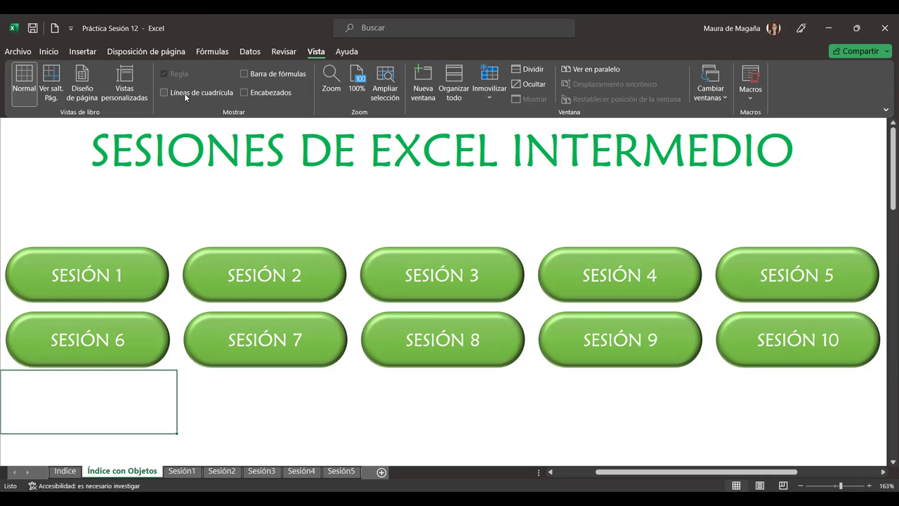
click(245, 92)
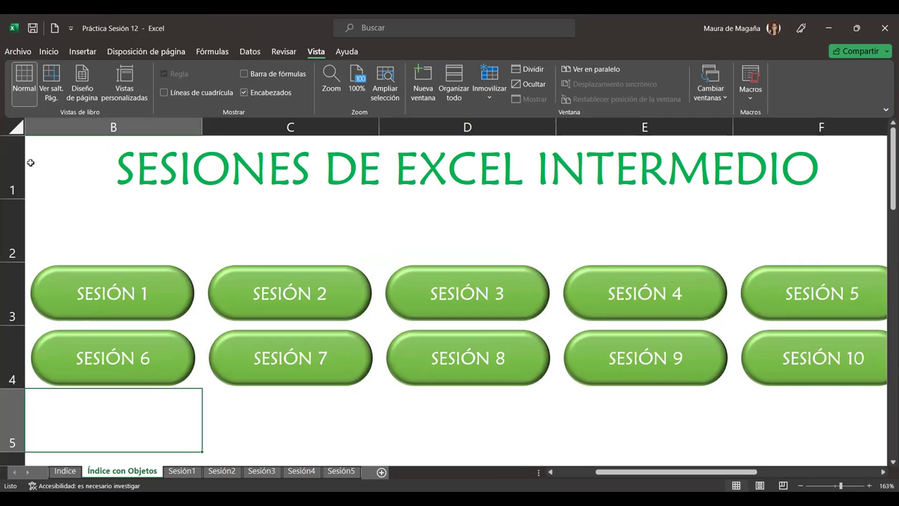
drag(18, 261, 17, 230)
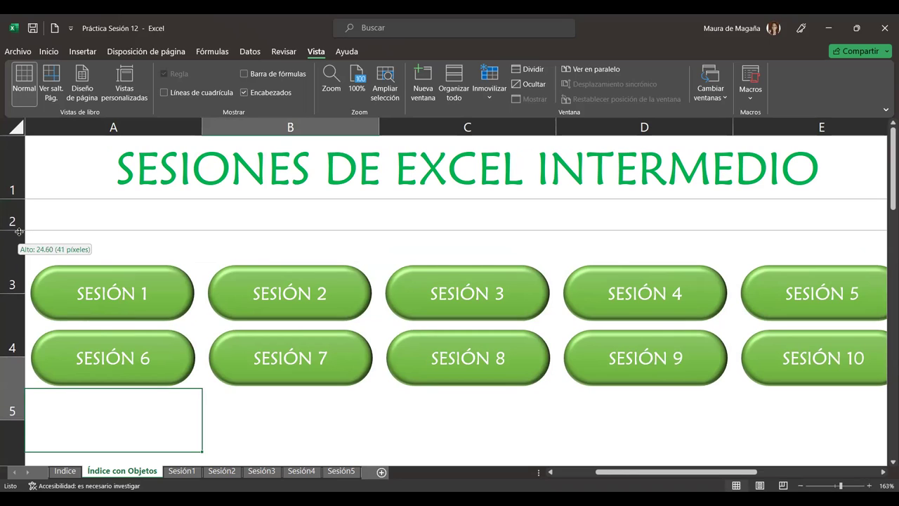
drag(17, 231, 19, 231)
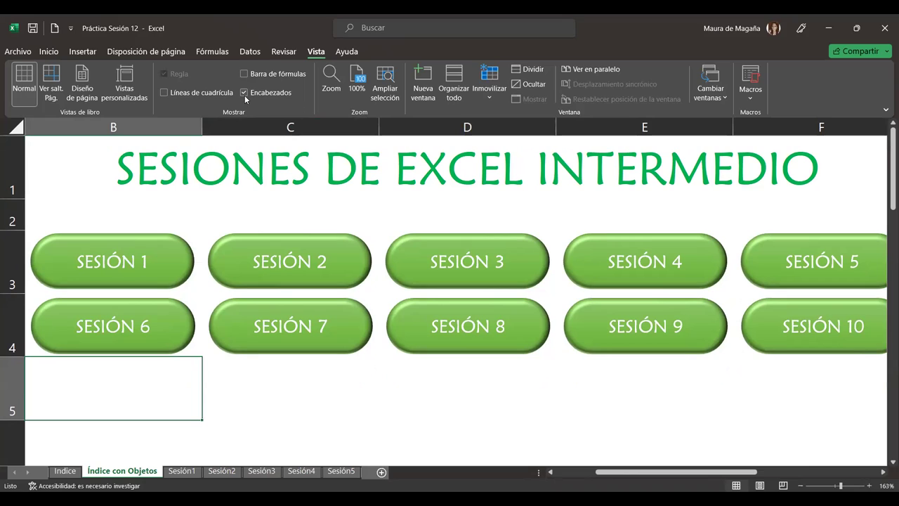
click(244, 92)
click(462, 418)
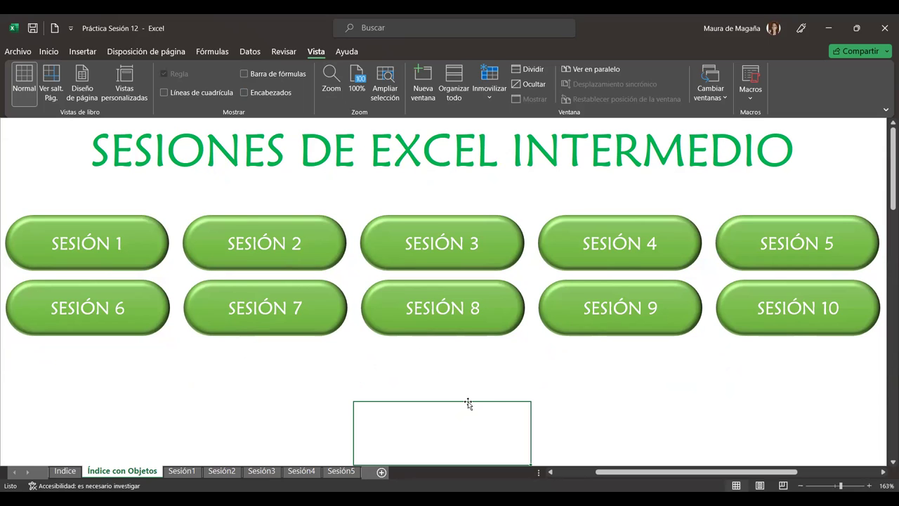
Step: Switch to the Indice sheet and back, then follow a SESIÓN button's hyperlink
click(258, 161)
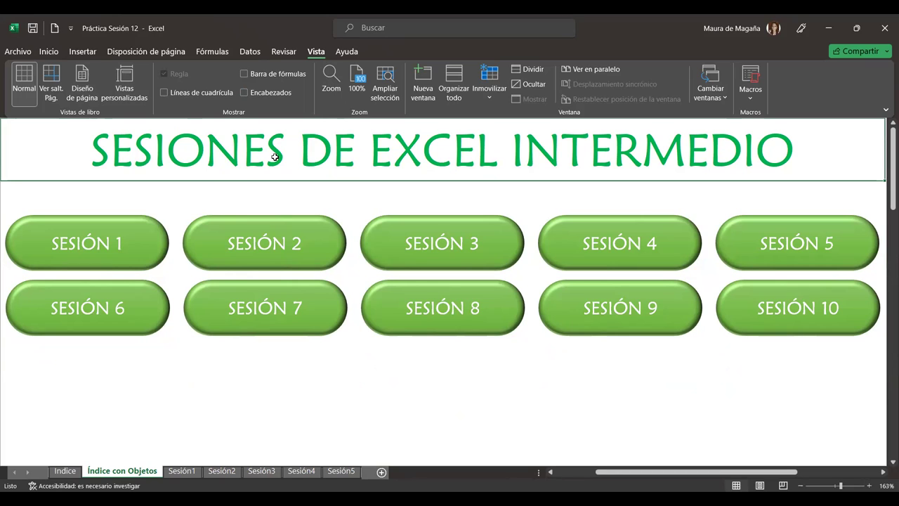
click(65, 472)
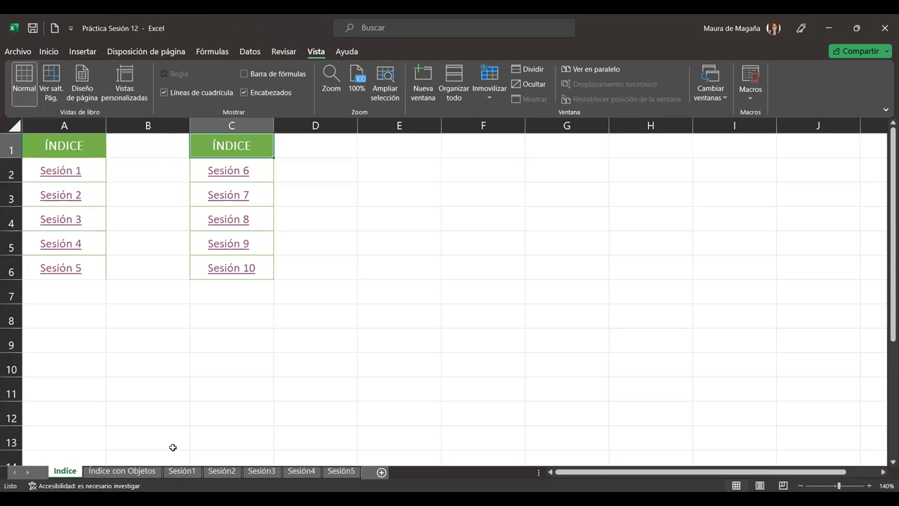
click(127, 472)
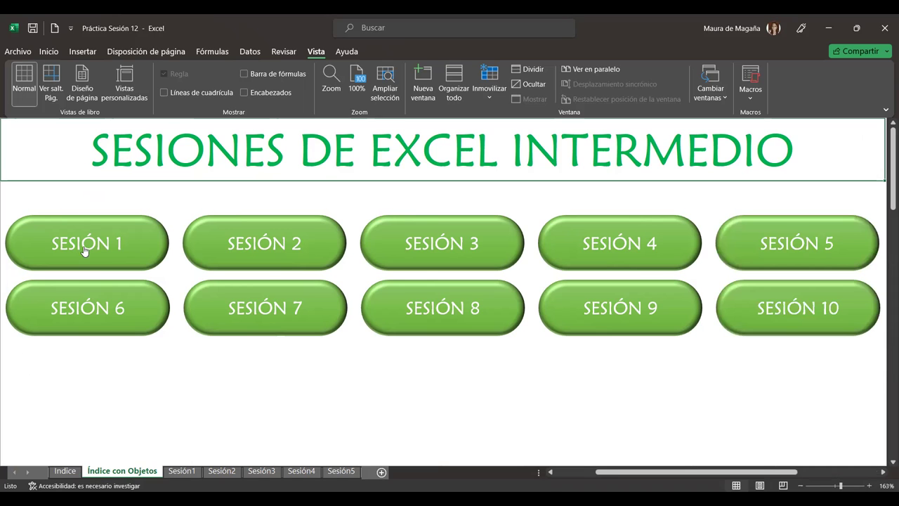
click(294, 243)
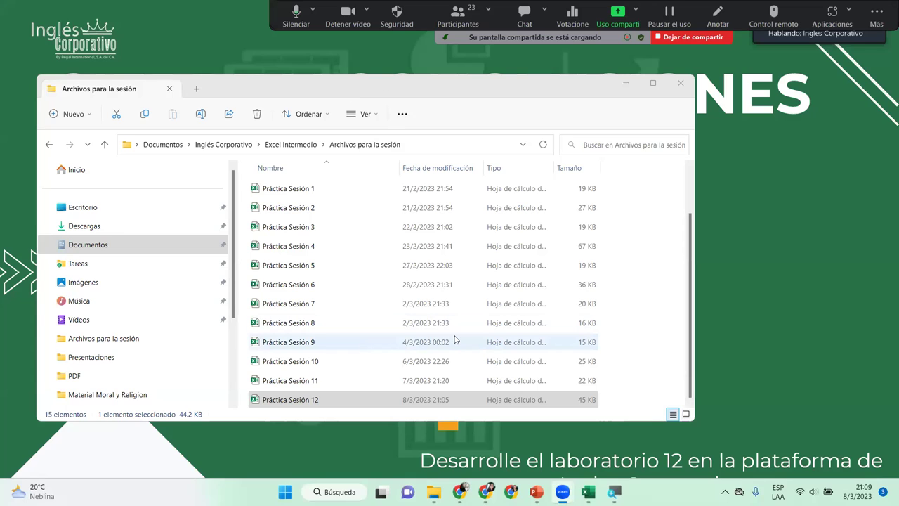
Step: Move Práctica Sesión 5 into Presentaciones, open that folder, then minimize Explorer to reveal the slide
click(312, 266)
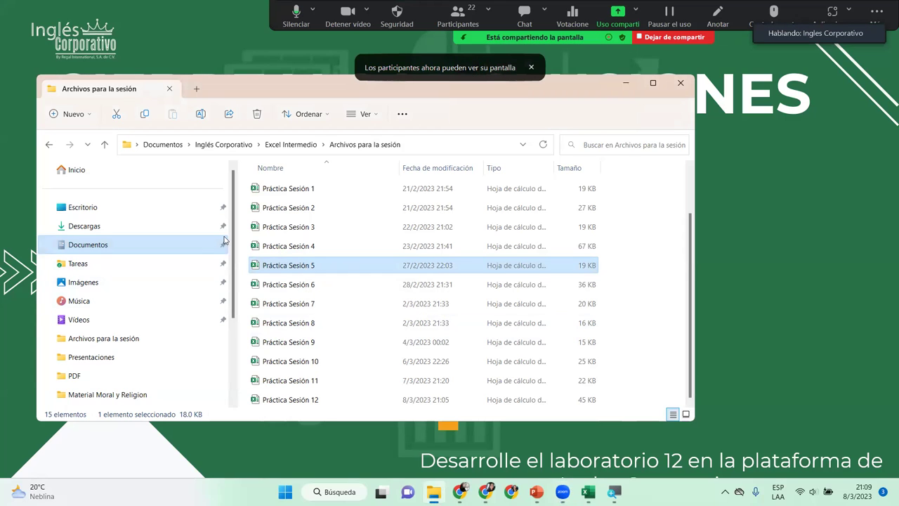
drag(234, 241, 235, 274)
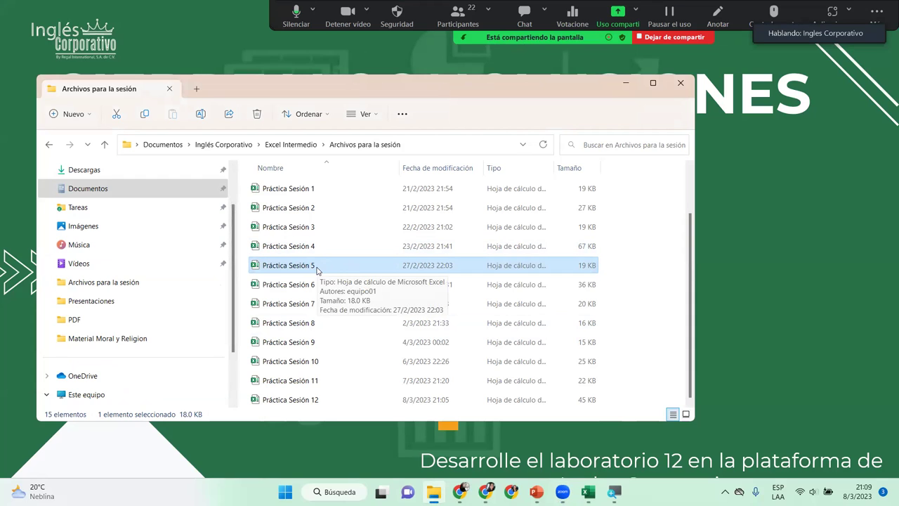
drag(316, 270, 104, 301)
click(104, 302)
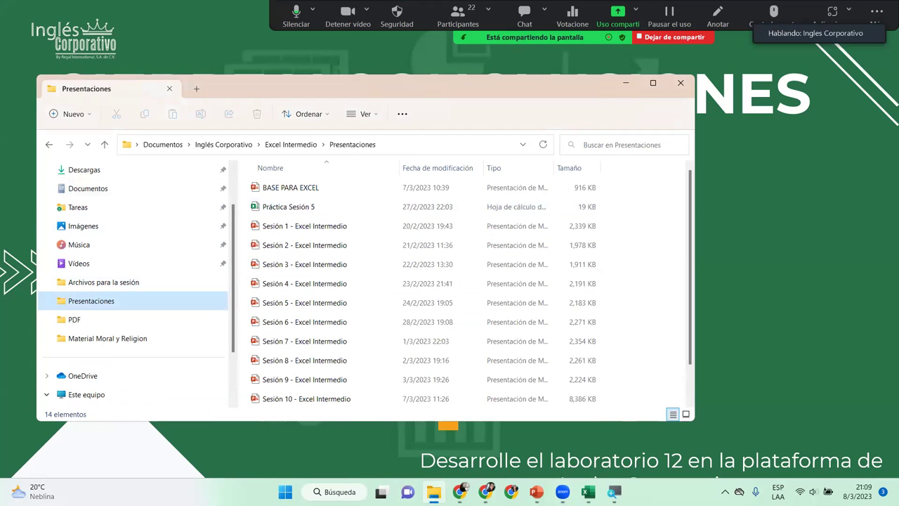
click(804, 270)
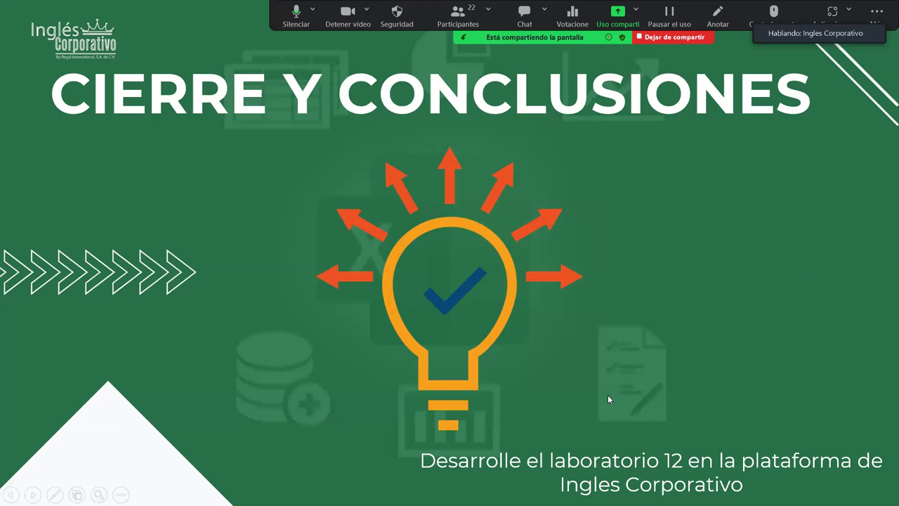
Step: Bring Práctica Sesión 12 back to the front, test the SESIÓN 5 link, and dismiss the can't-open error
key(super)
mouse_move(588, 492)
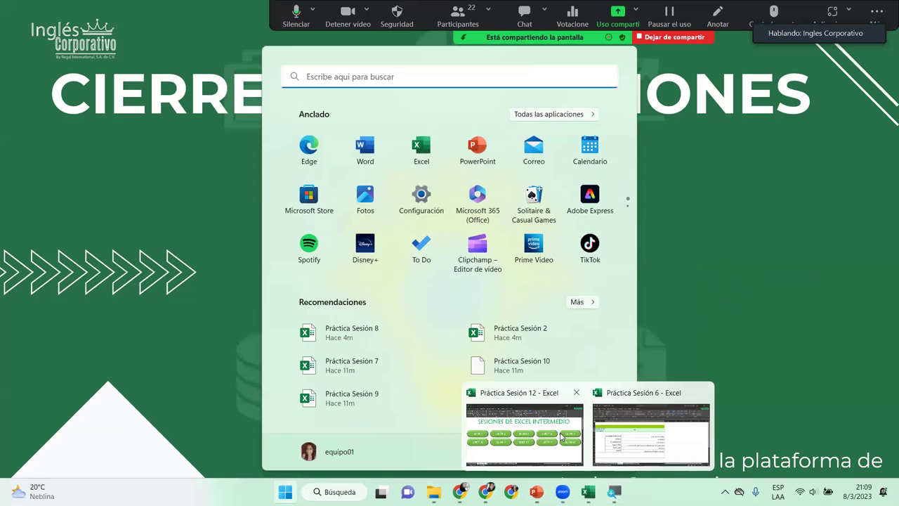
click(562, 437)
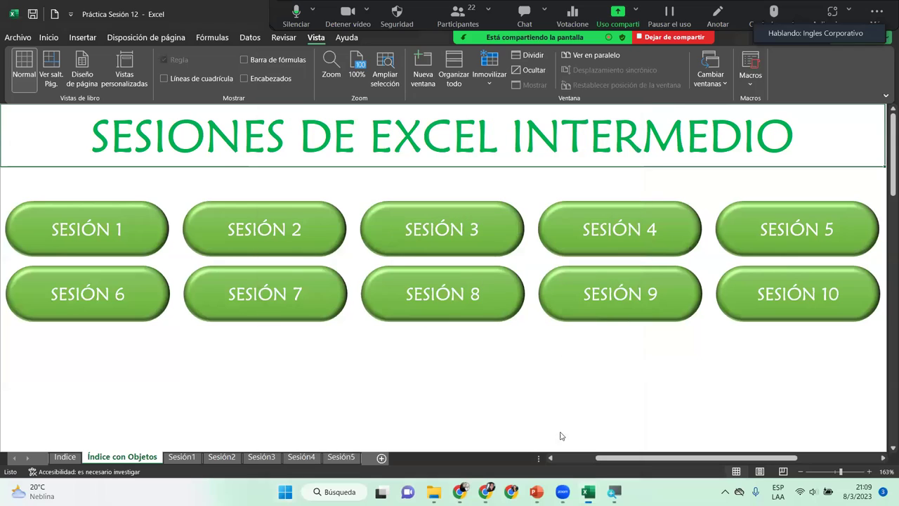
click(763, 231)
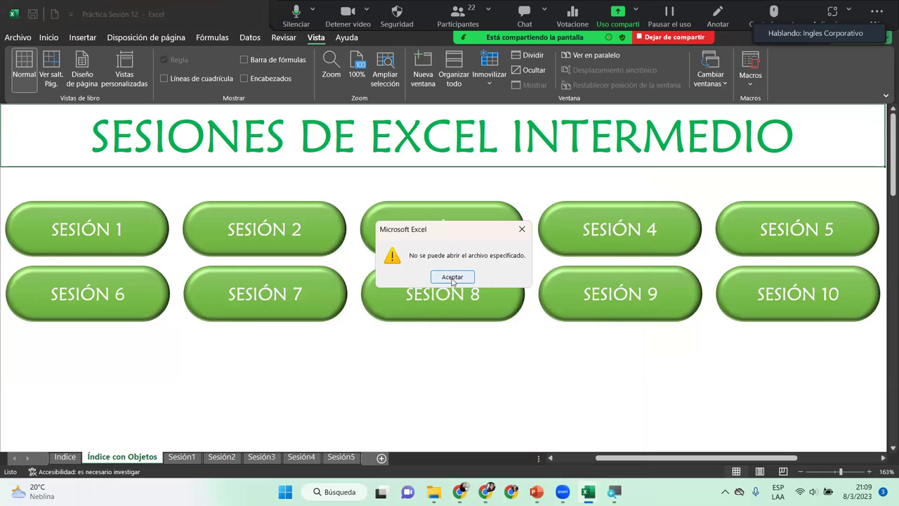
click(452, 278)
Step: Edit the SESIÓN 5 link to target Práctica Sesión 5 in Excel Intermedio > Presentaciones
right_click(772, 224)
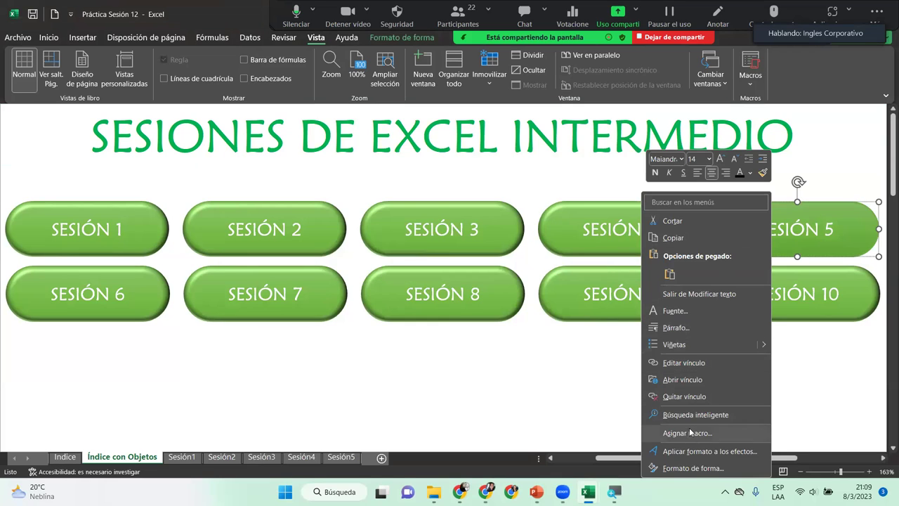
click(720, 363)
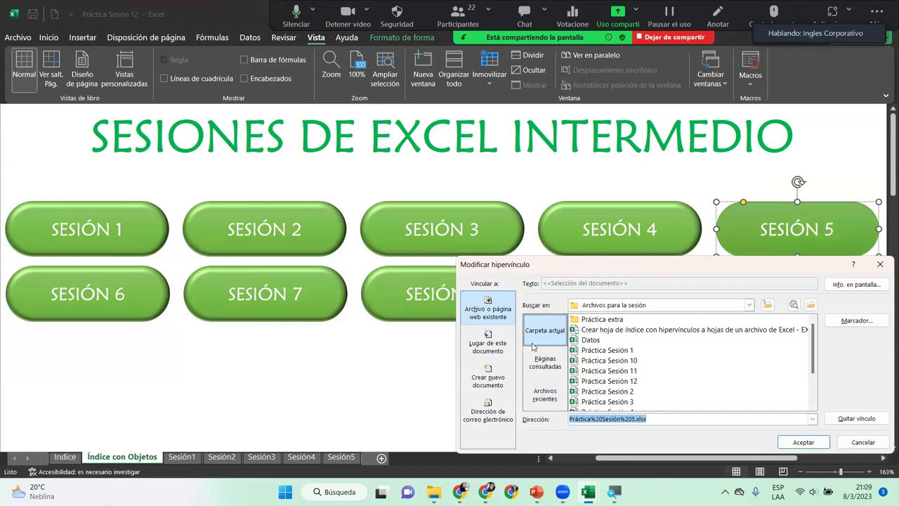
click(749, 305)
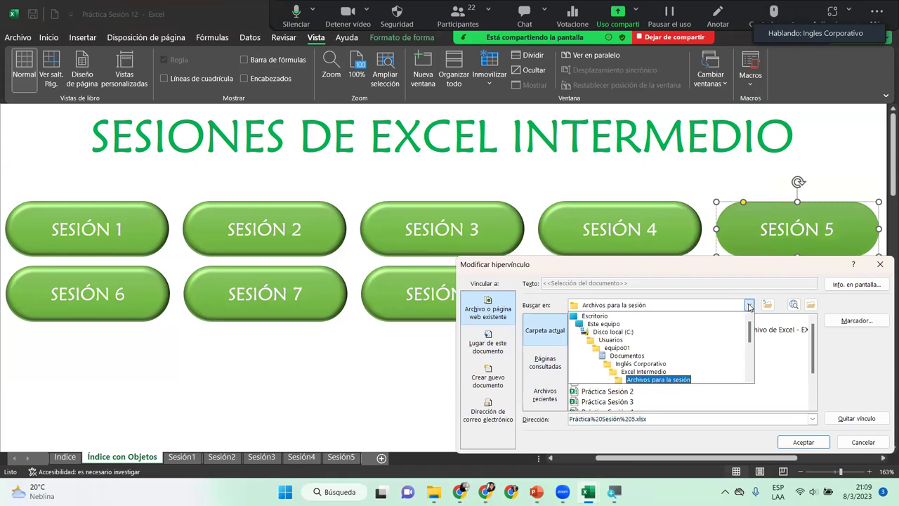
click(697, 373)
double_click(603, 350)
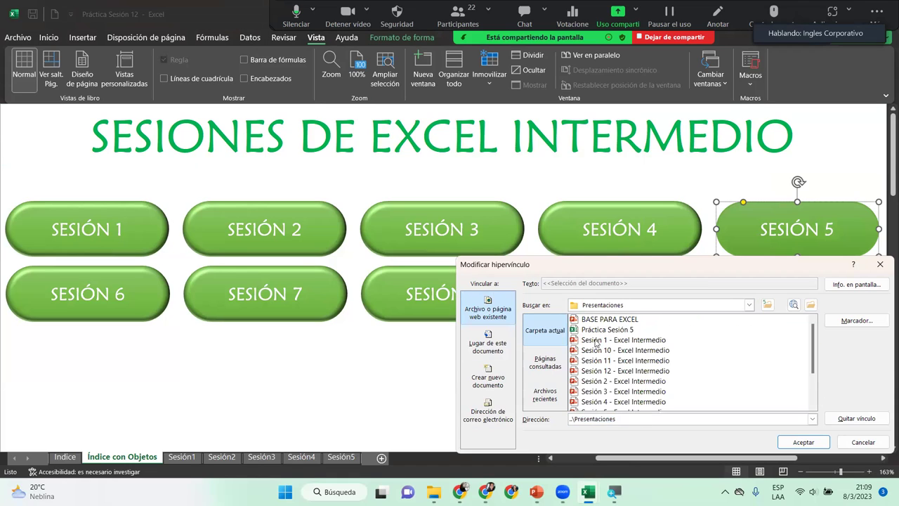
click(603, 330)
click(801, 442)
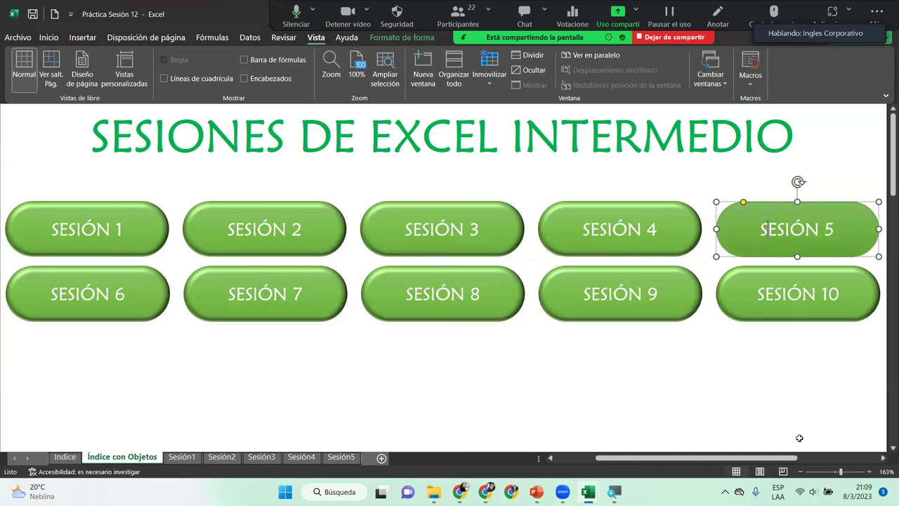
click(777, 350)
click(801, 229)
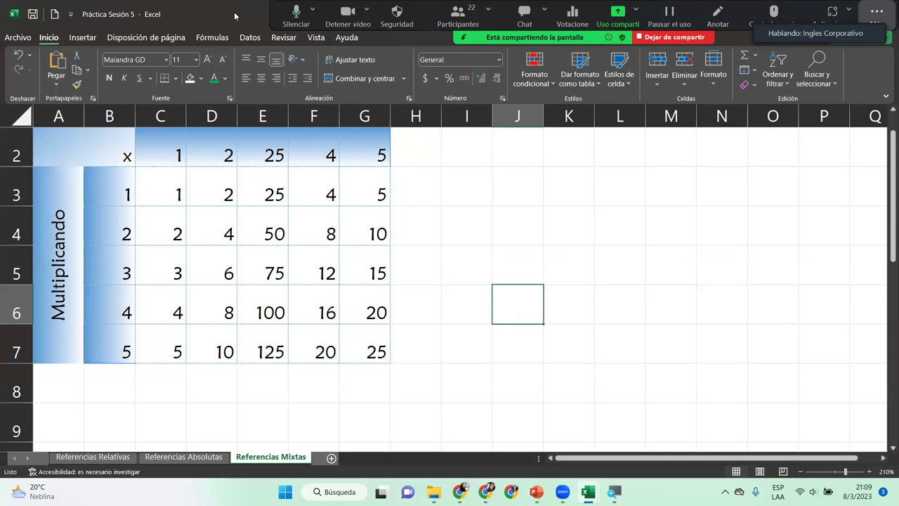
click(885, 14)
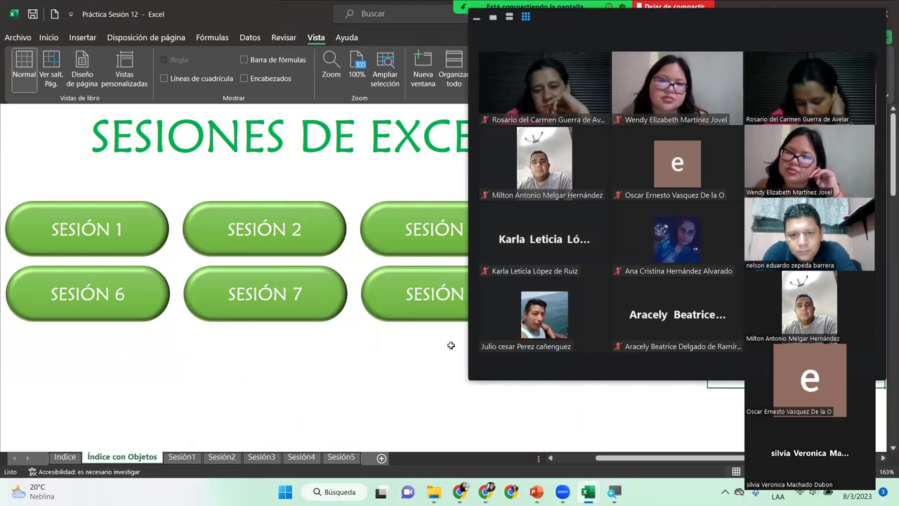
click(451, 345)
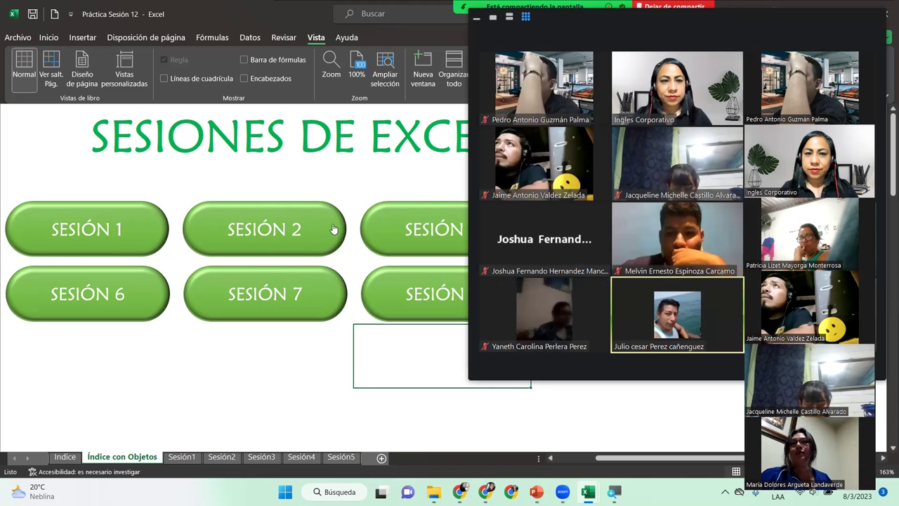
click(319, 137)
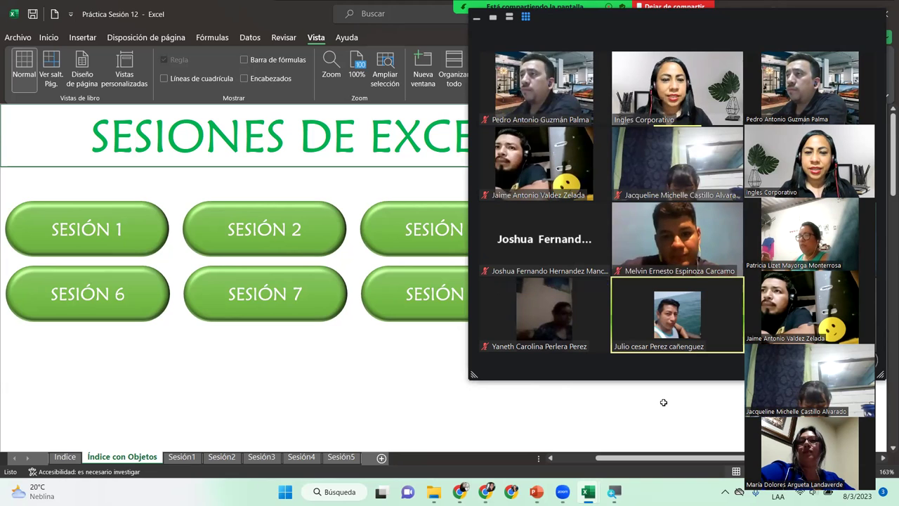
click(77, 458)
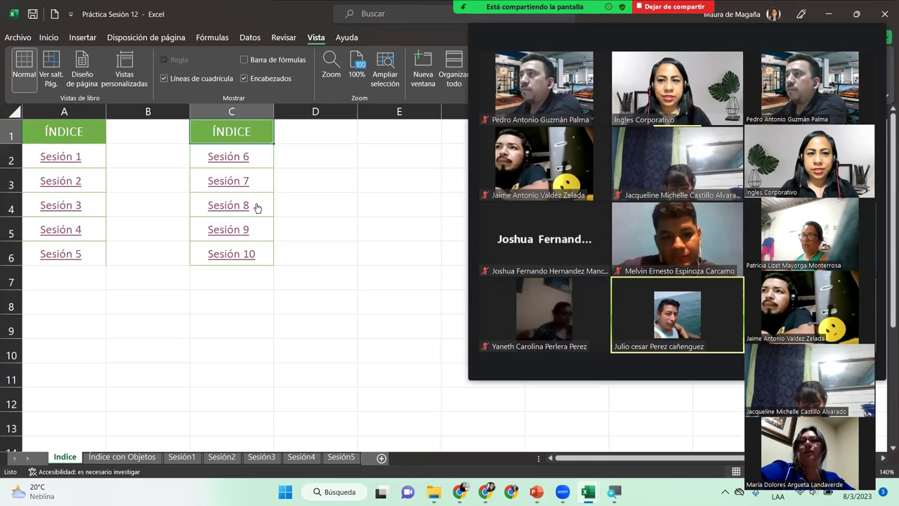
click(121, 458)
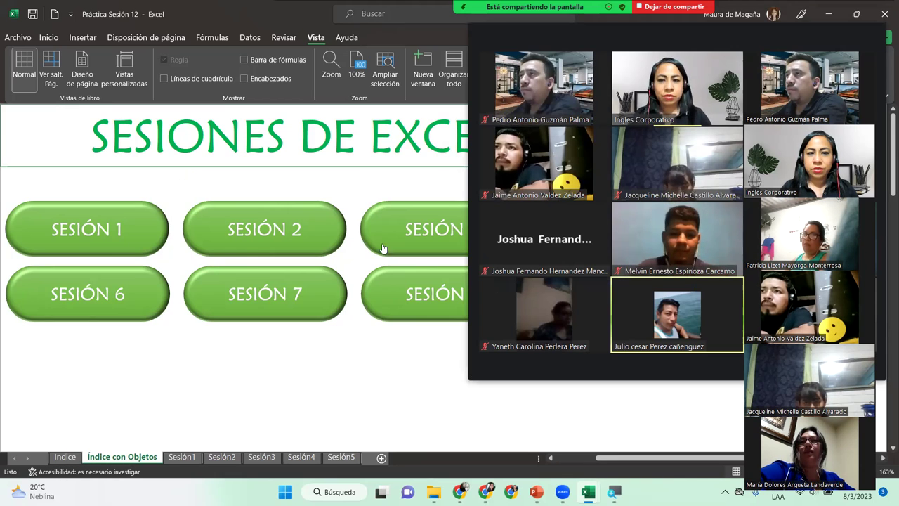
click(260, 361)
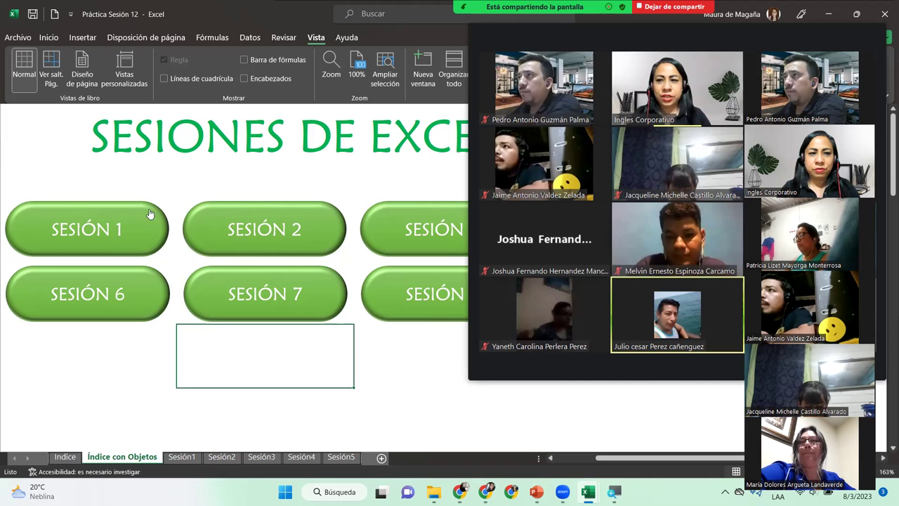
Step: Dismiss the Recursos insuficientes warning and select from the SESIÓN 1 cell across both button rows
click(140, 182)
drag(140, 182, 140, 185)
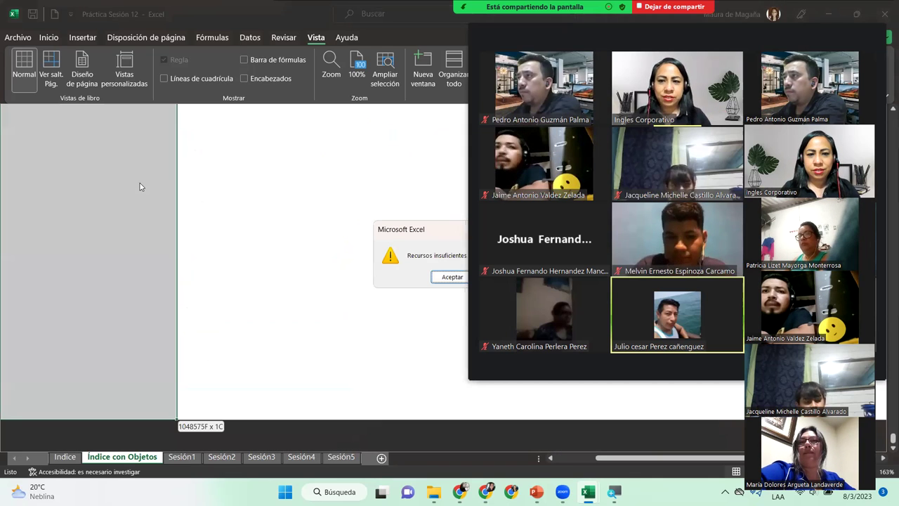
key(Return)
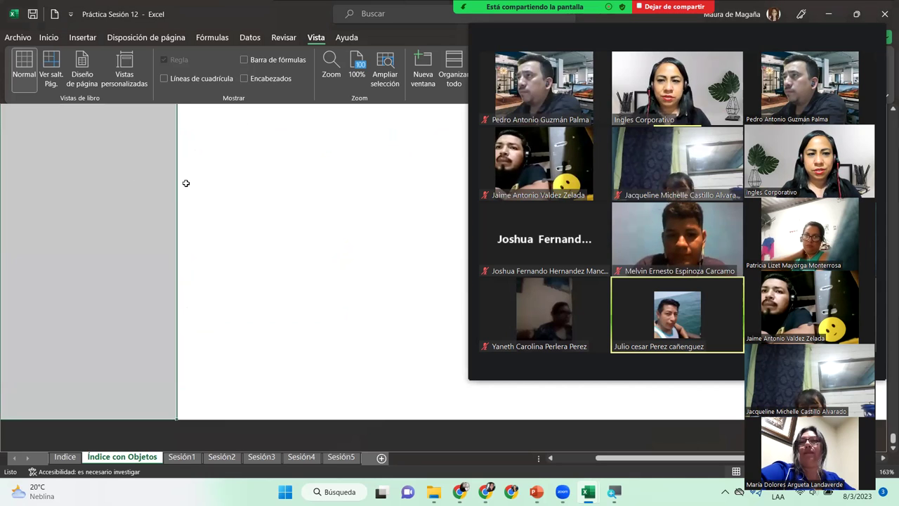
click(185, 182)
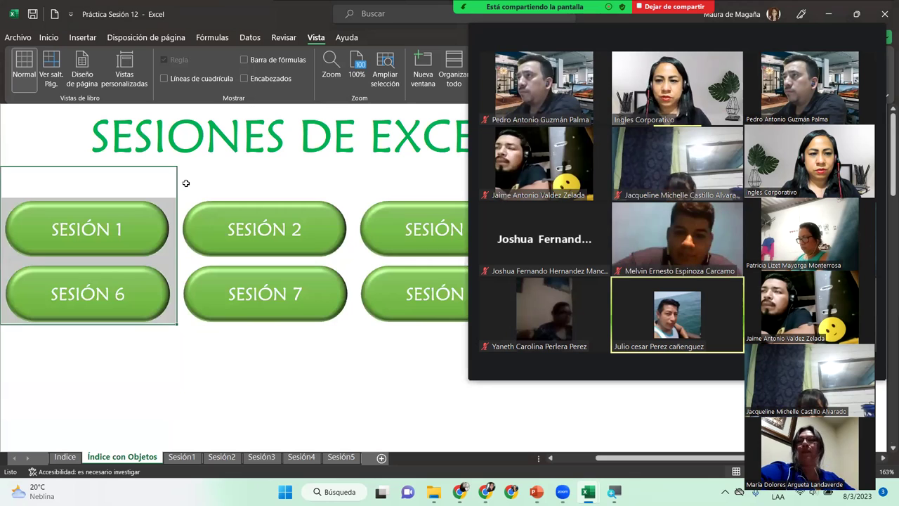
key(Down)
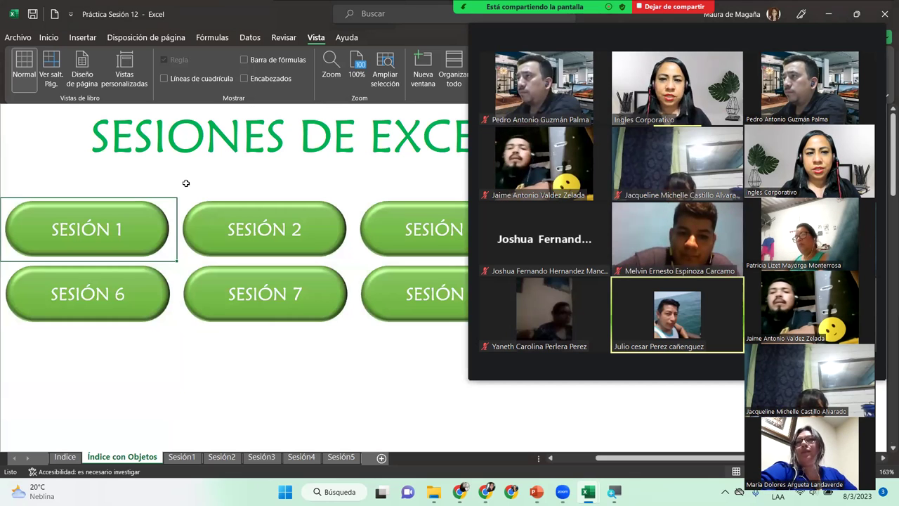
key(ctrl+shift+End)
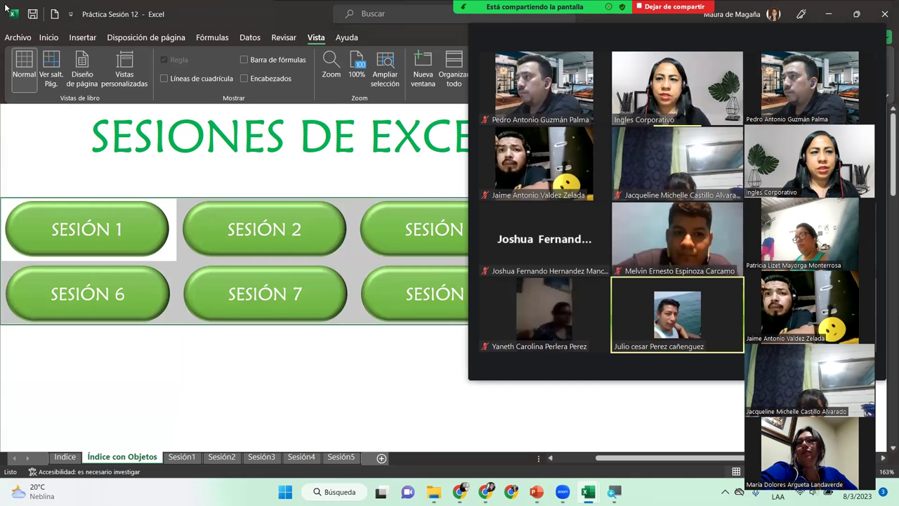
Step: Apply Todos los bordes to the selected button cells to form a grid
click(48, 37)
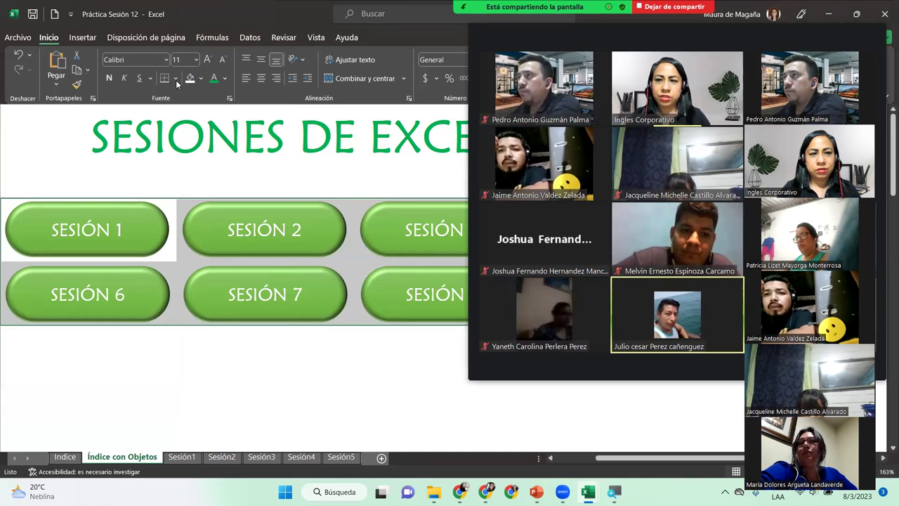
click(175, 77)
click(225, 197)
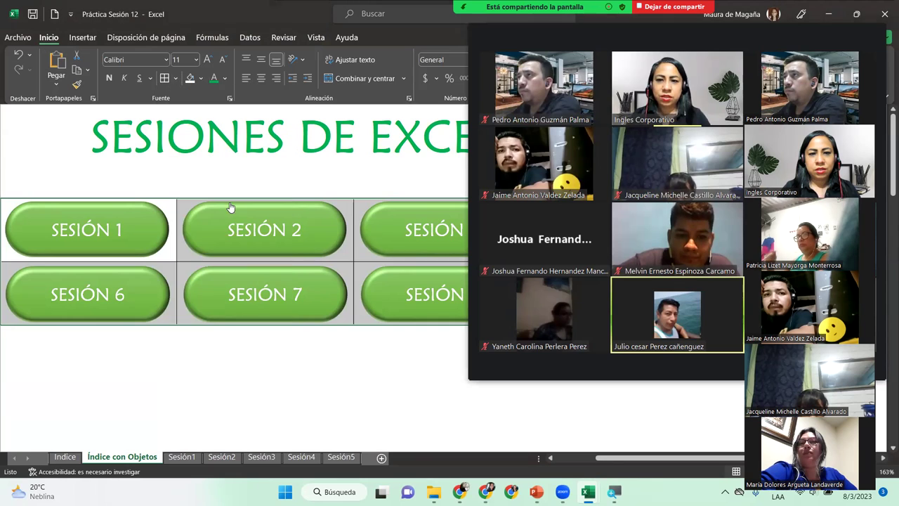
click(251, 370)
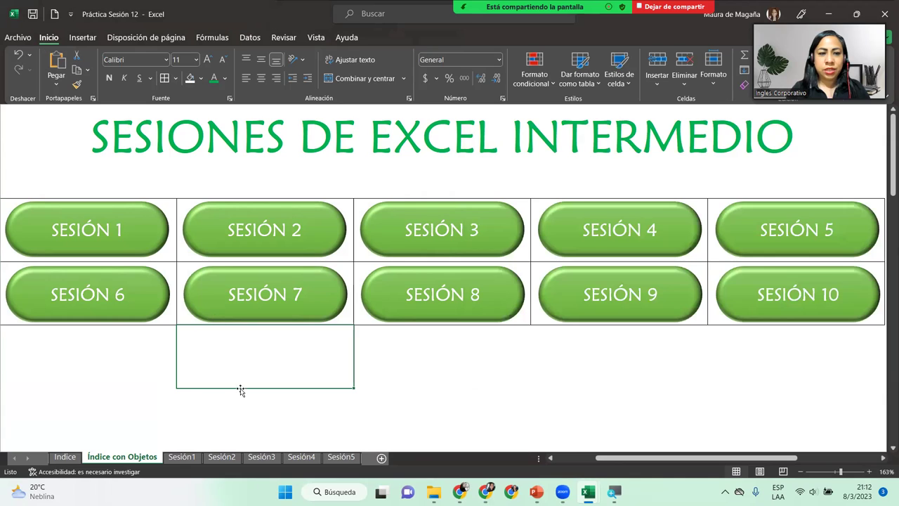
Step: Return the selection to the SESIÓN 1 cell and stop sharing the screen in Zoom
key(Up)
key(Up)
key(Left)
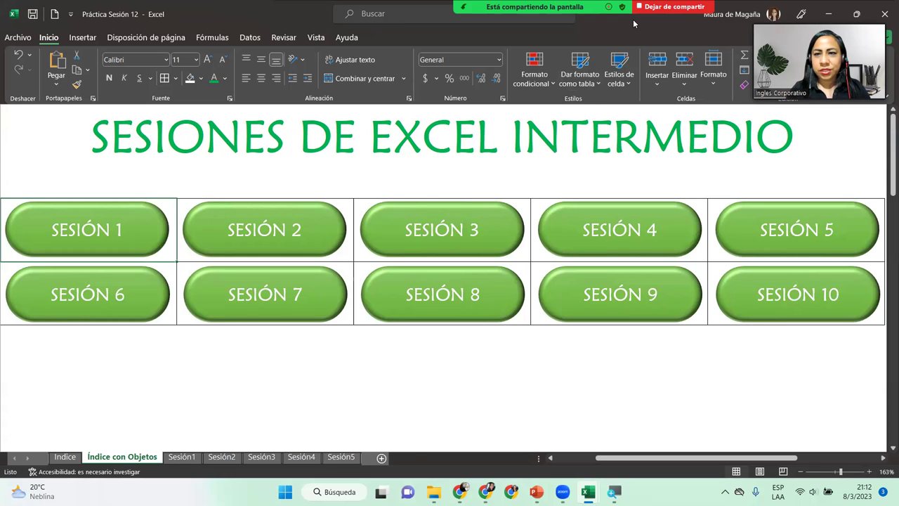
click(673, 6)
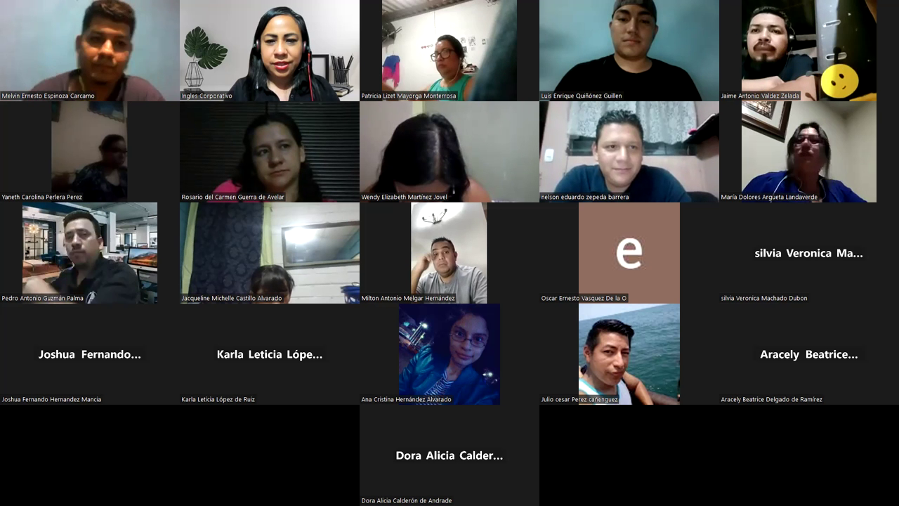